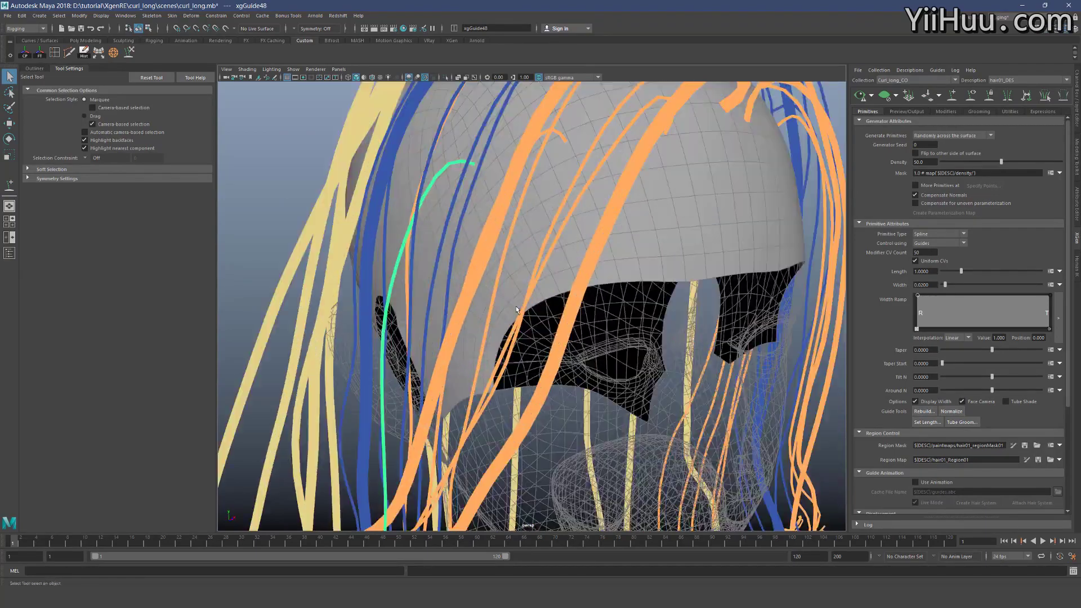
Select the two thin guides hanging beside the face, adding the second one to the selection
key(4)
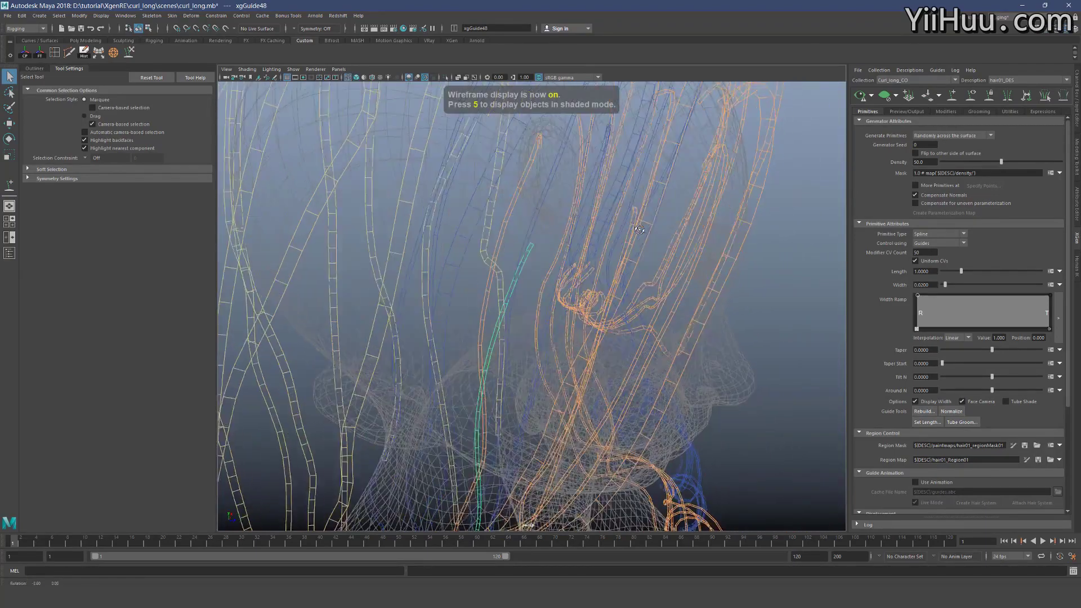
alt+right_drag(643, 202, 622, 229)
mouse_move(619, 228)
alt+mouse_down()
mouse_move(635, 224)
mouse_move(499, 269)
mouse_move(489, 305)
alt+mouse_up()
shift+click(645, 252)
key(f)
key(5)
alt+drag(555, 295, 549, 259)
Sculpt the two selected guides inward along the neck with Lock Length enabled and the brush size at 171
key(y)
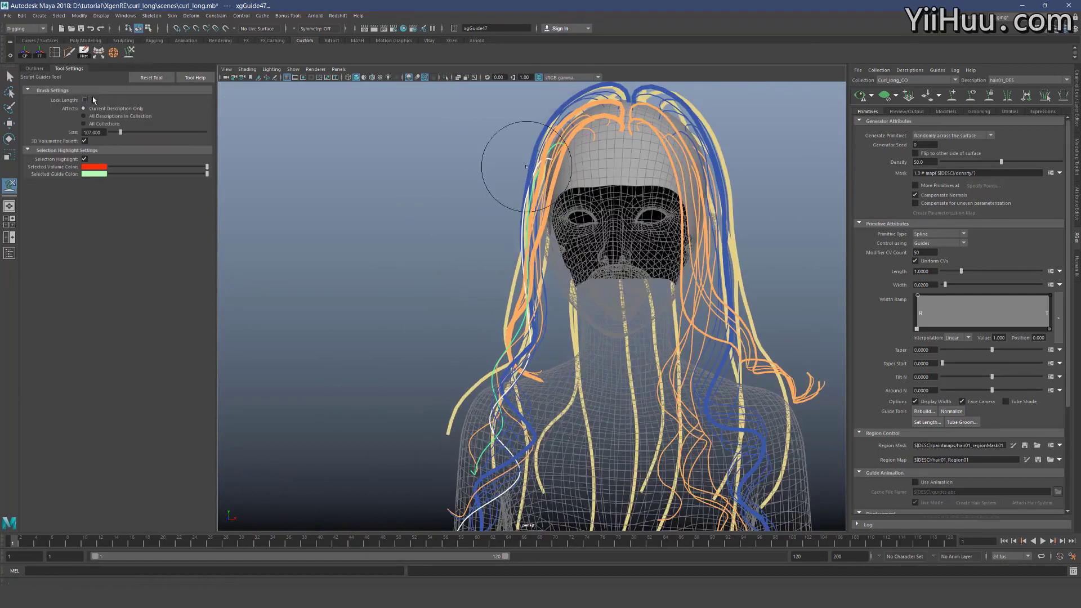
shift+drag(521, 326, 536, 326)
scroll(461, 395, down, 3)
shift+drag(458, 422, 482, 438)
scroll(488, 444, up, 4)
shift+drag(495, 352, 451, 338)
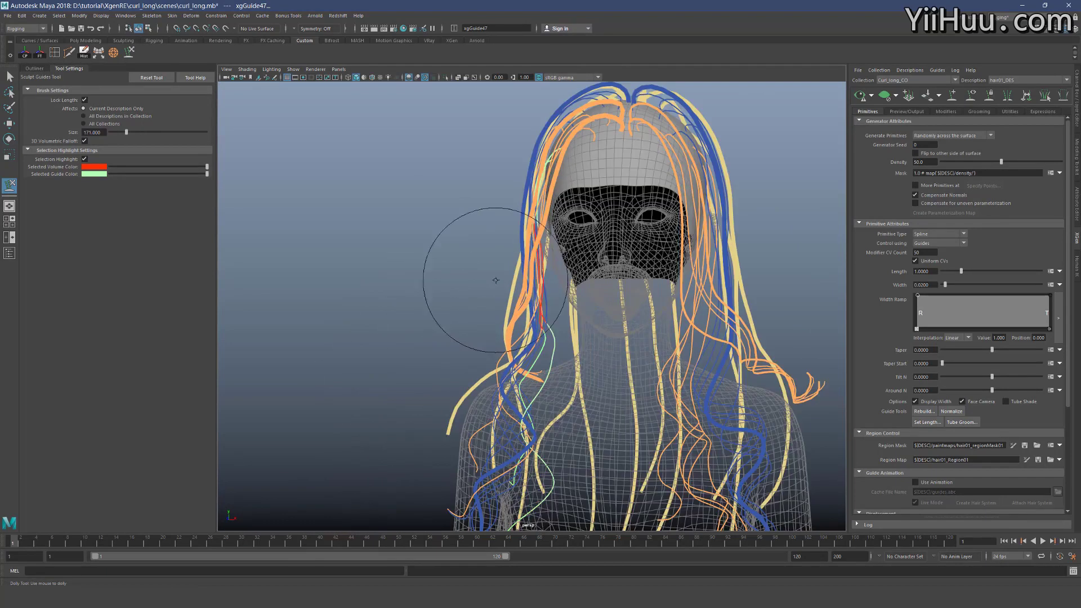
drag(503, 362, 520, 360)
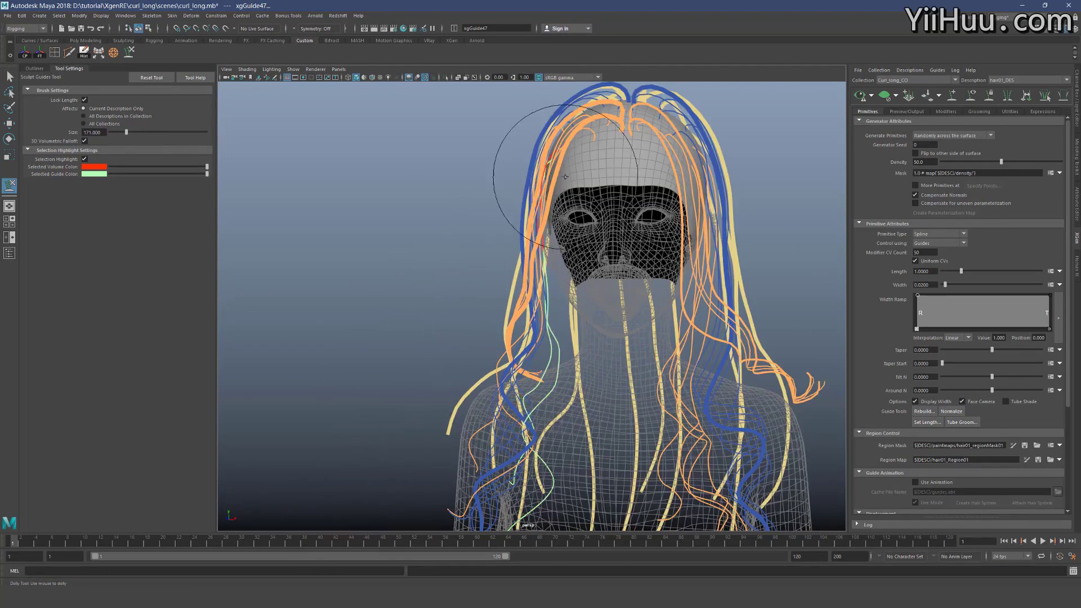
Sculpt the lower ends of the two selected guides forward over the chest from the side
alt+right_drag(464, 235, 489, 225)
alt+drag(489, 224, 490, 184)
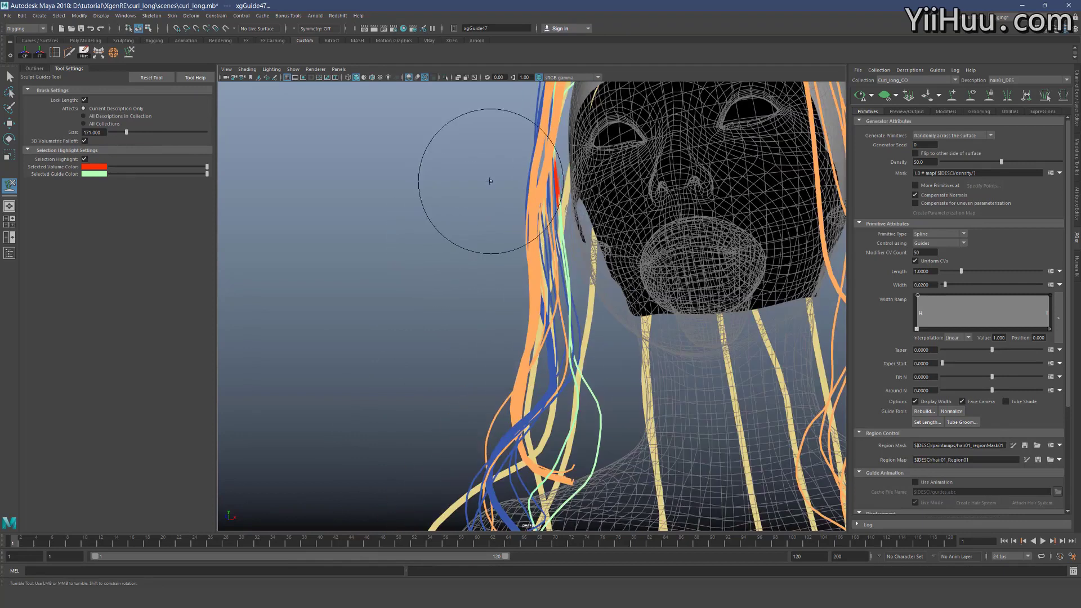
alt+right_drag(502, 253, 478, 195)
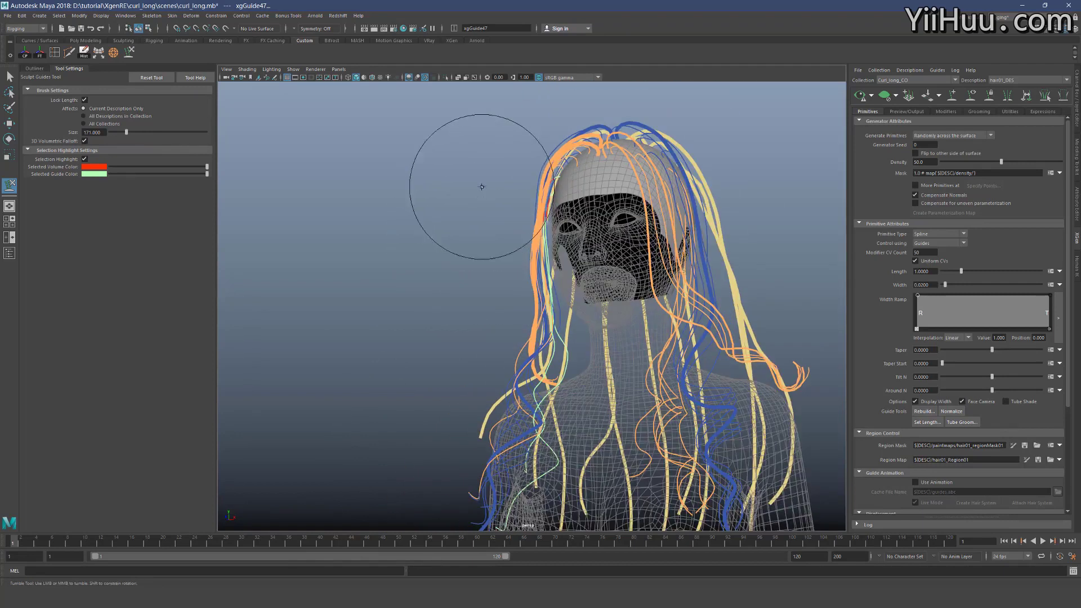
alt+drag(505, 322, 642, 344)
mouse_move(521, 348)
mouse_down()
mouse_move(618, 386)
mouse_move(645, 424)
mouse_up()
scroll(647, 389, up, 4)
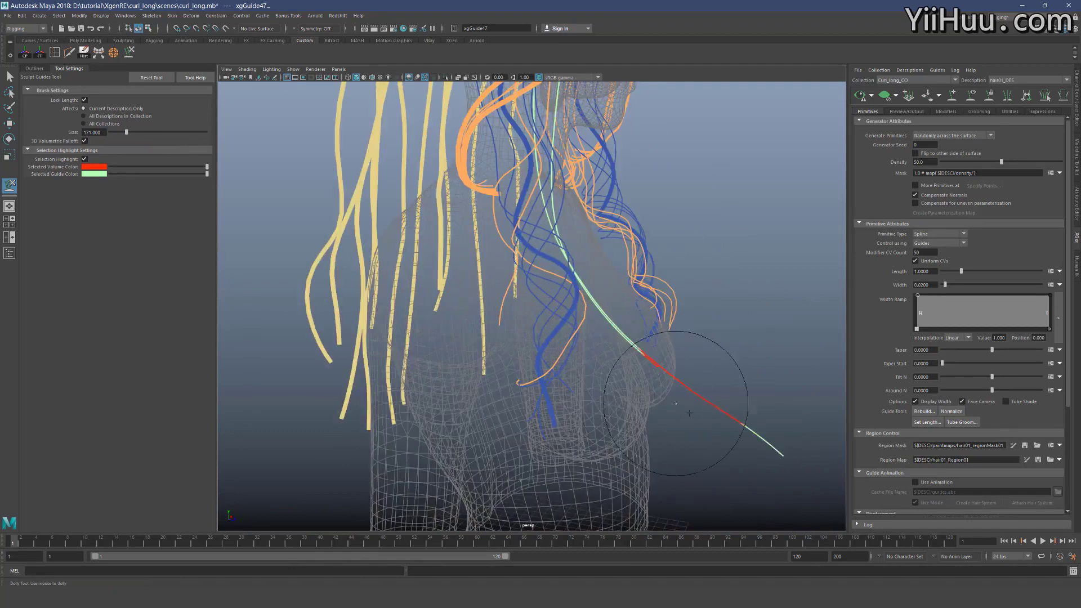
key(q)
scroll(656, 360, down, 3)
drag(656, 333, 699, 465)
right_drag(643, 369, 642, 370)
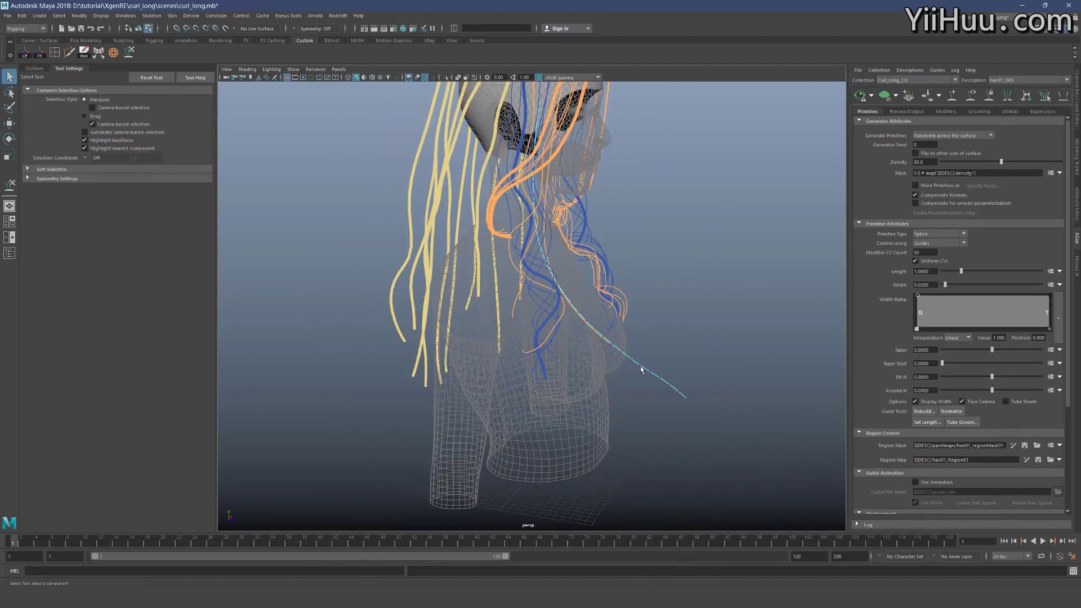
key(F8)
scroll(698, 401, up, 3)
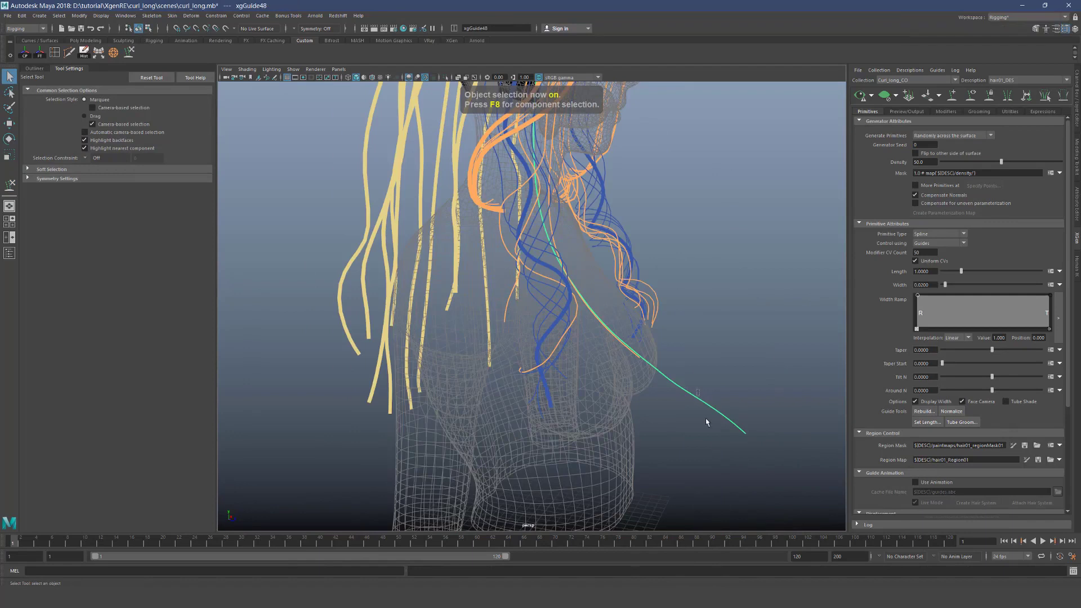
right_drag(664, 377, 664, 378)
alt+drag(745, 359, 700, 406)
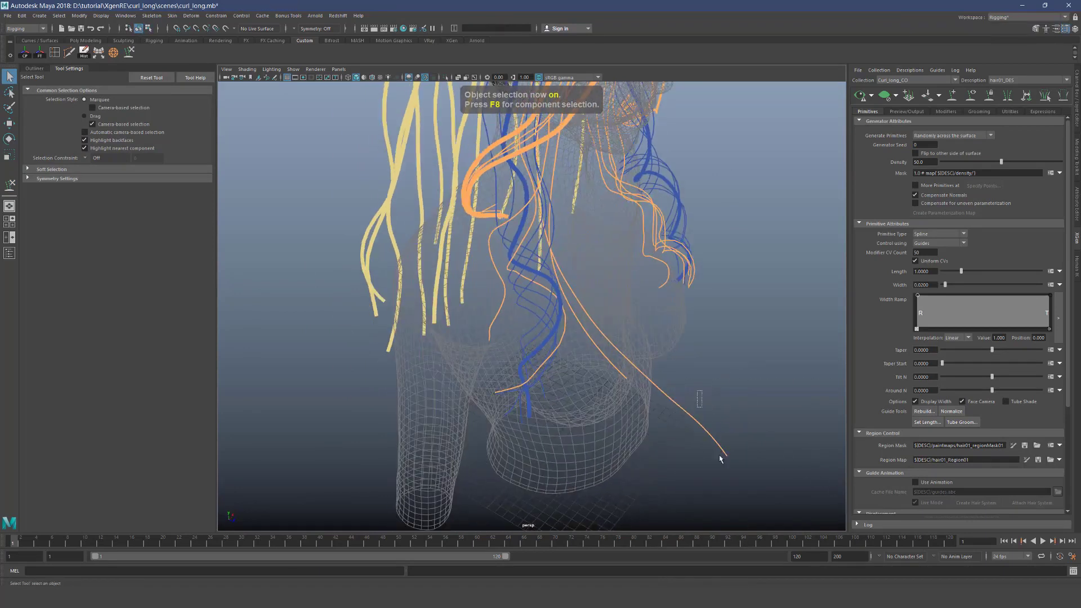
Select the longer of the two front guides and scale it down to shorten it
click(698, 421)
scroll(647, 381, down, 3)
alt+drag(648, 382, 510, 383)
key(w)
key(r)
scroll(539, 180, down, 5)
drag(540, 182, 513, 192)
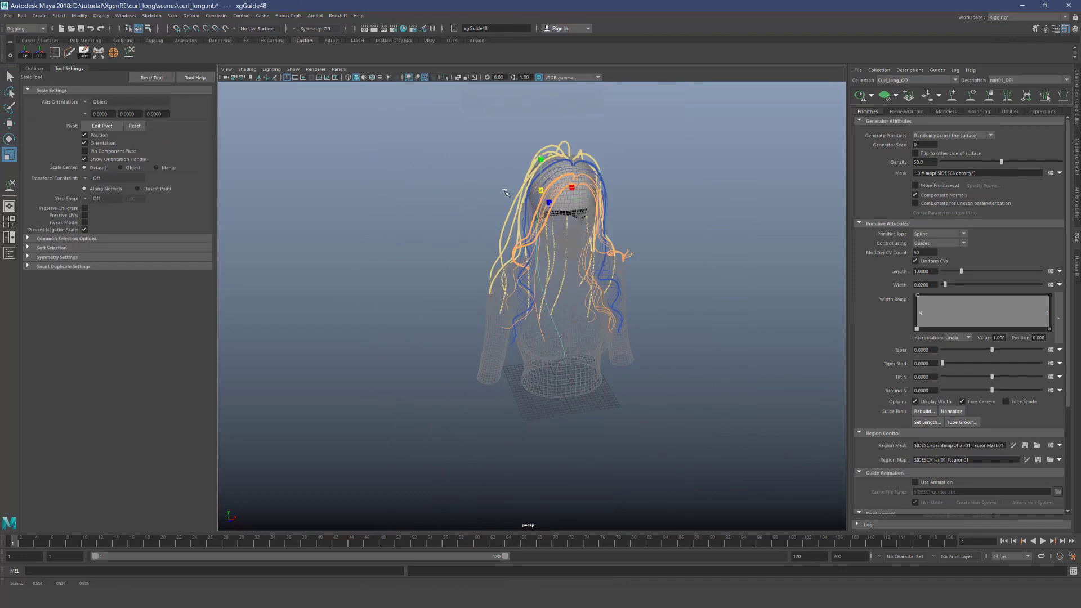
Reshape the scaled front guide over the chest with the Sculpt Guides tool
key(F8)
scroll(586, 303, up, 5)
click(129, 51)
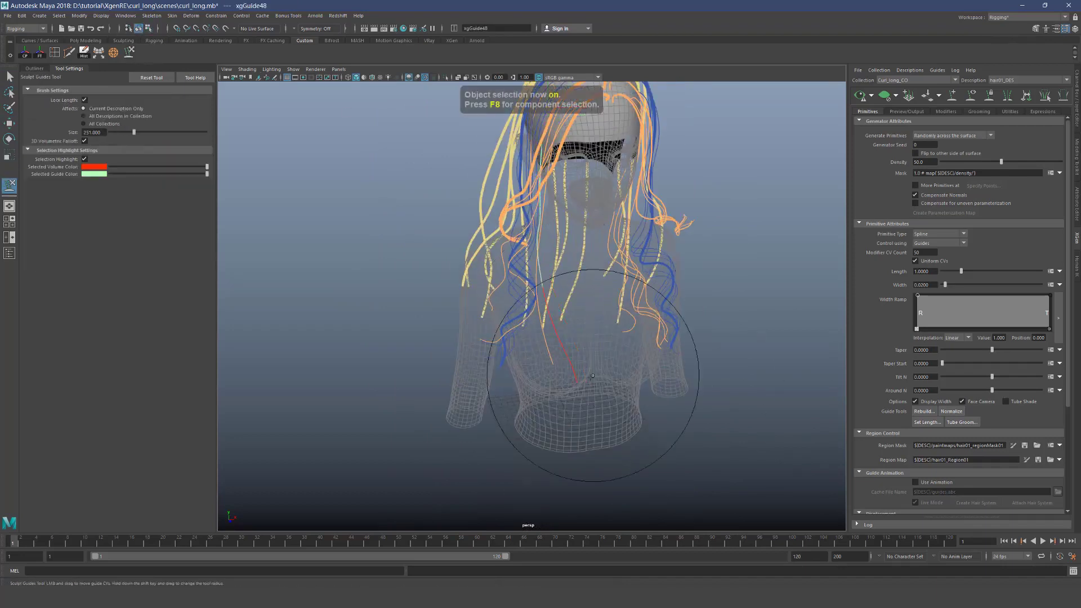
scroll(586, 376, up, 4)
Add a new guide beside the hair parting, just in front of the thick blue guide
key(q)
alt+drag(546, 378, 563, 526)
scroll(647, 314, up, 5)
alt+middle_drag(650, 343, 612, 311)
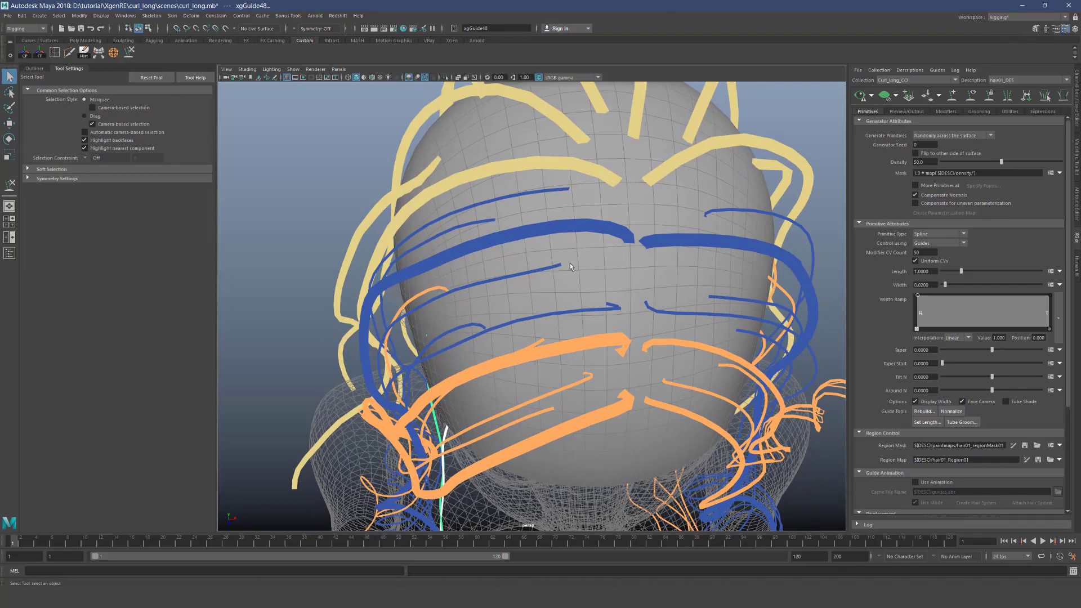
click(908, 95)
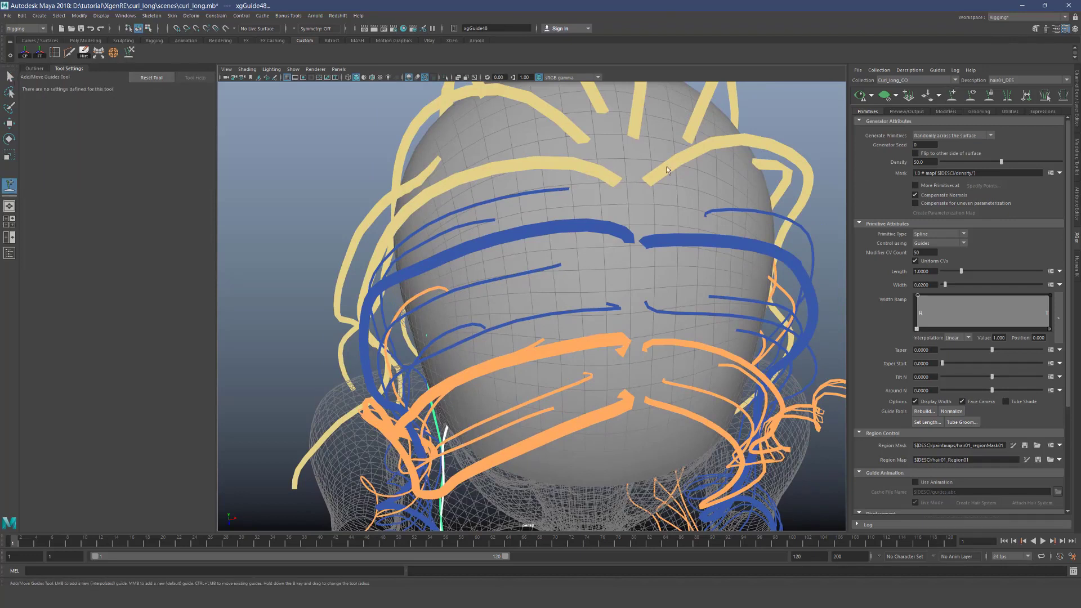
click(626, 273)
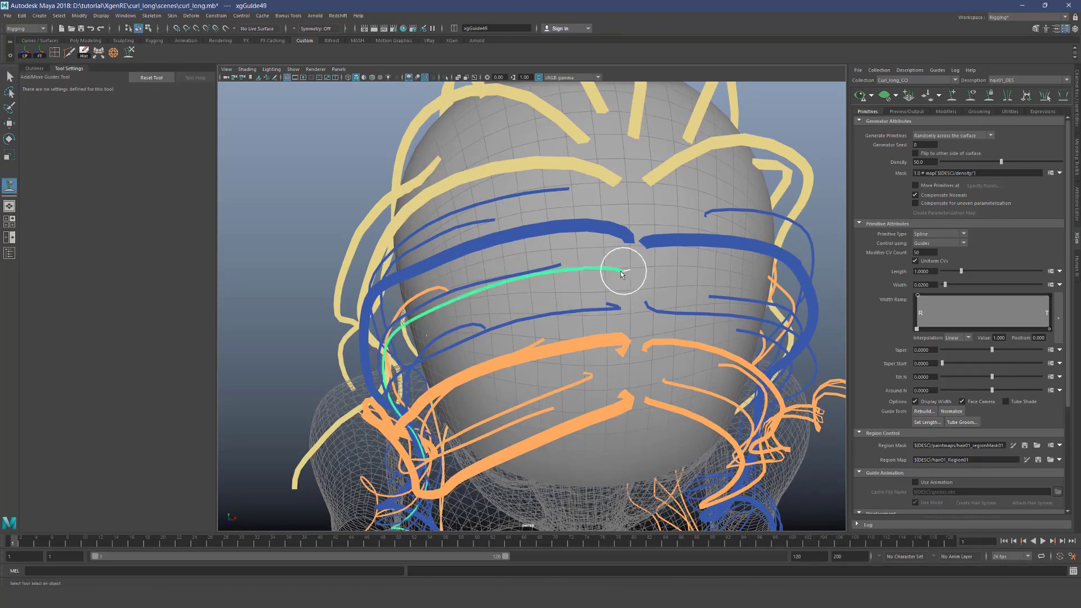
Isolate the new guide together with the thick blue guide next to it
key(q)
key(4)
key(5)
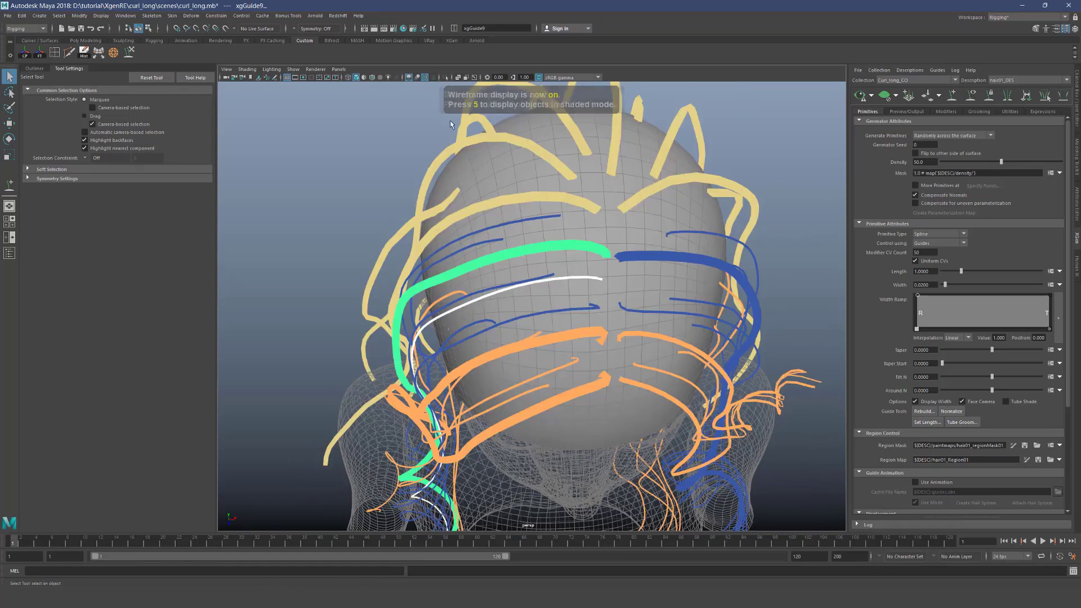
click(445, 78)
alt+drag(535, 338, 541, 287)
alt+middle_drag(506, 451, 506, 282)
Set the thick blue guide as the Target Guide and move the new guide to match its shape
click(510, 283)
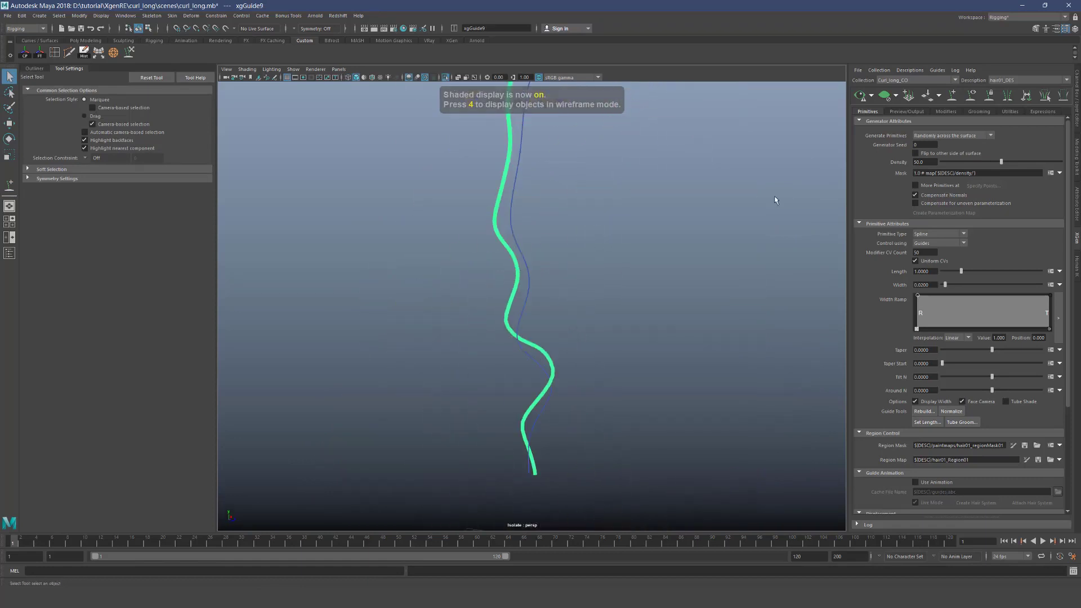
click(1011, 111)
click(1008, 127)
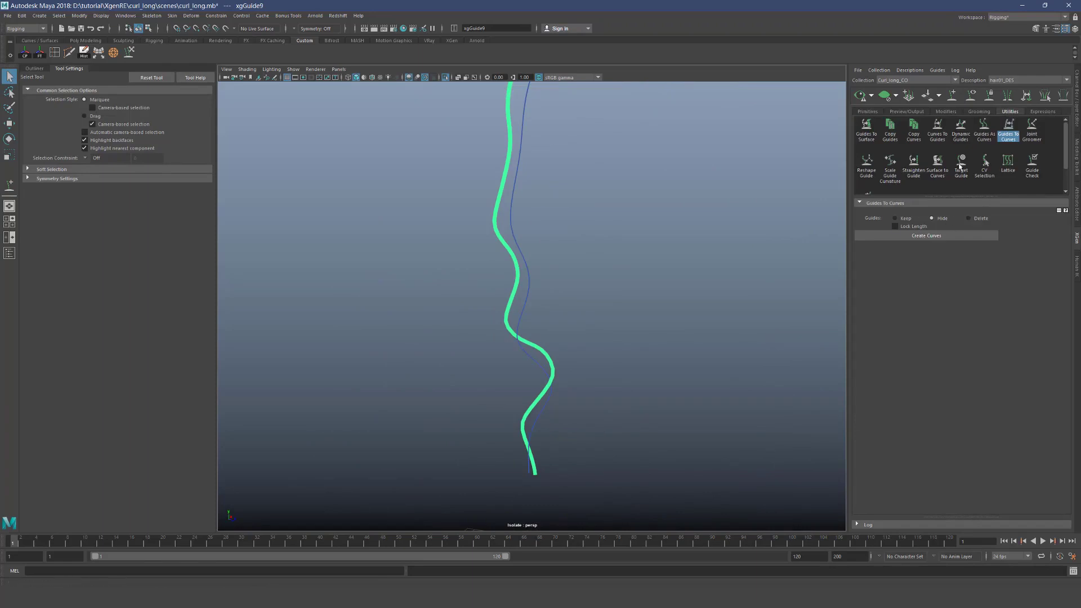
click(960, 165)
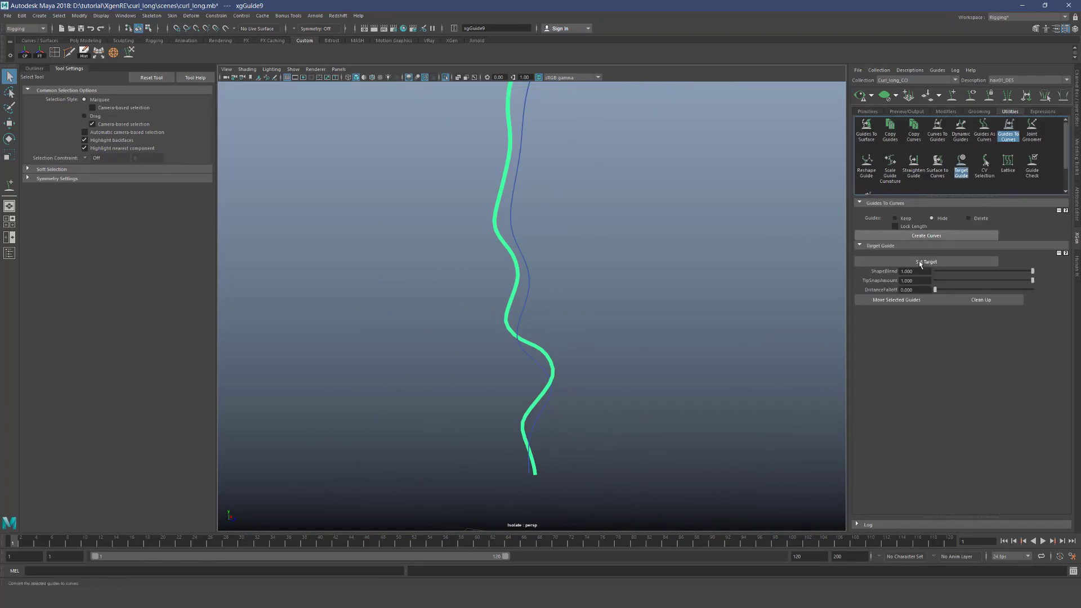
click(527, 265)
click(870, 299)
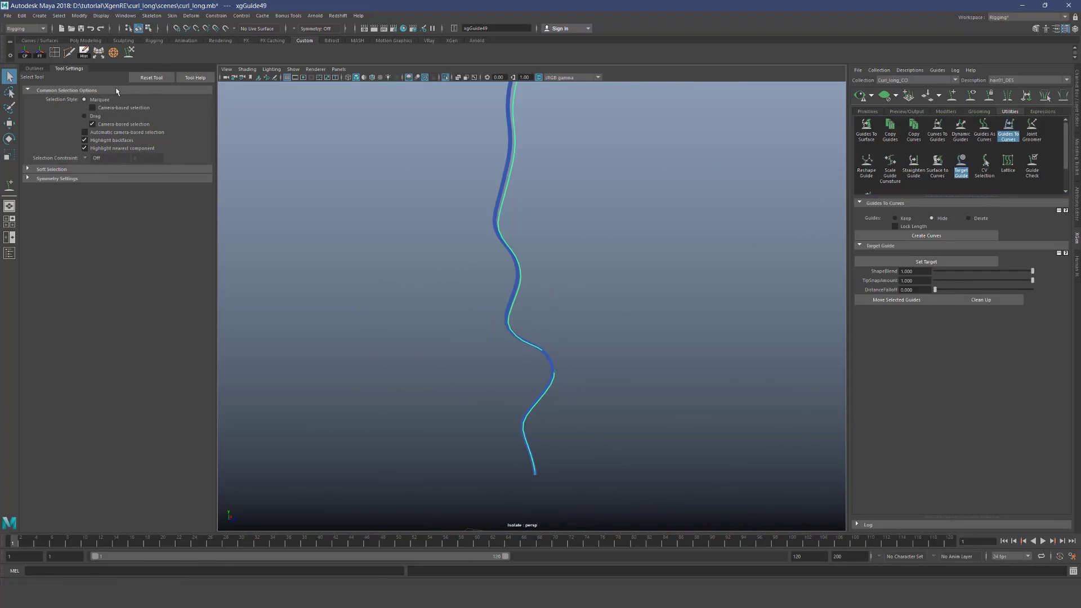
Sculpt the new guide along the isolated thick guide with Lock Length disabled and the brush size at 207
click(130, 52)
click(84, 100)
mouse_move(670, 236)
alt+mouse_down()
mouse_move(700, 224)
mouse_move(667, 239)
mouse_move(684, 228)
alt+mouse_up()
key(b)
drag(594, 276, 551, 296)
mouse_move(539, 364)
alt+mouse_down()
mouse_move(591, 357)
mouse_move(533, 311)
mouse_move(536, 292)
mouse_move(536, 317)
mouse_move(495, 258)
mouse_move(517, 180)
mouse_move(504, 258)
alt+mouse_up()
alt+right_drag(504, 259, 495, 293)
alt+drag(495, 293, 479, 185)
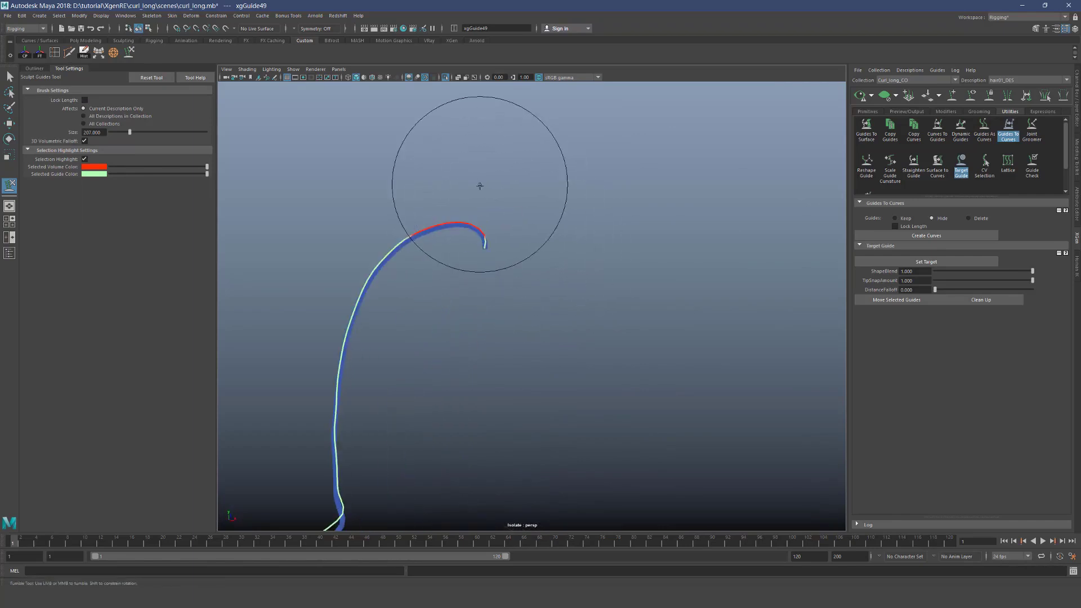
Bring back the rest of the scene and sculpt the new guide's upper section along the side of the scalp
key(q)
click(445, 78)
mouse_move(395, 290)
alt+mouse_down()
mouse_move(472, 313)
mouse_move(550, 209)
alt+mouse_up()
key(y)
scroll(535, 229, up, 3)
scroll(536, 229, down, 2)
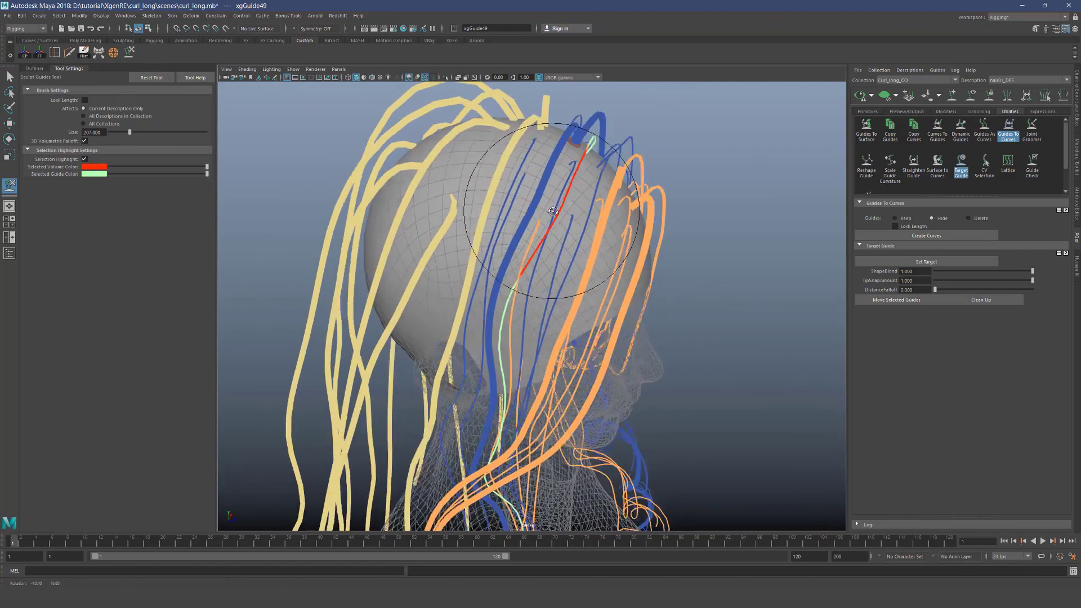
mouse_move(484, 228)
alt+mouse_down()
mouse_move(495, 254)
mouse_move(369, 300)
mouse_move(651, 236)
mouse_move(632, 276)
alt+mouse_up()
key(q)
alt+right_drag(631, 276, 679, 261)
key(y)
mouse_move(679, 216)
alt+mouse_down()
mouse_move(671, 246)
mouse_move(616, 265)
alt+mouse_up()
key(q)
Select the thick blue guide with all the guides of its curl and isolate them
alt+right_drag(615, 265, 580, 225)
alt+middle_drag(580, 225, 545, 410)
alt+drag(545, 410, 591, 361)
shift+click(575, 137)
key(f)
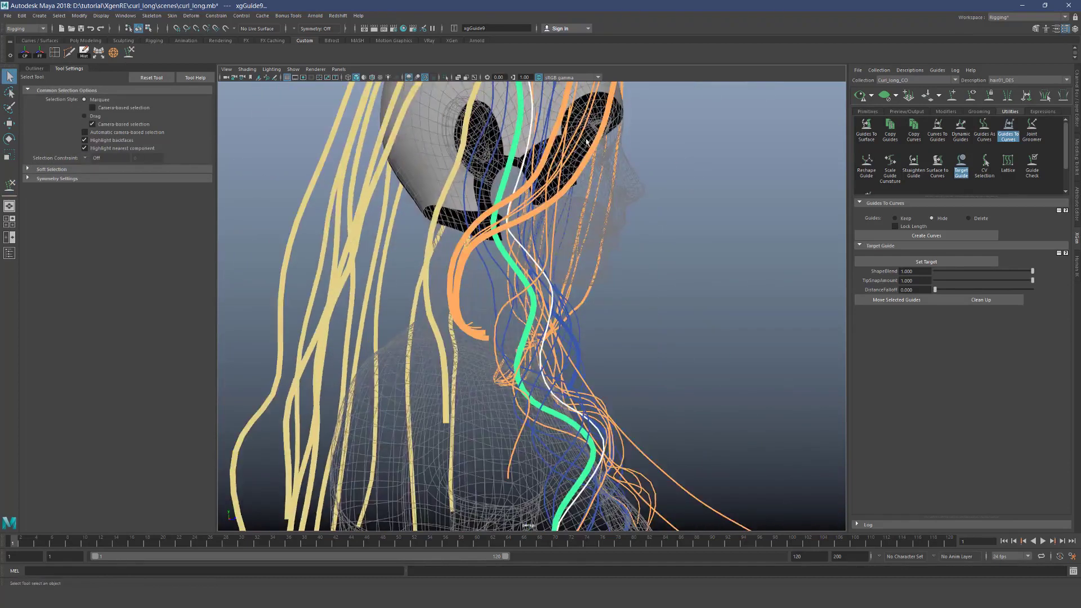
alt+drag(563, 304, 473, 411)
alt+middle_drag(473, 411, 528, 333)
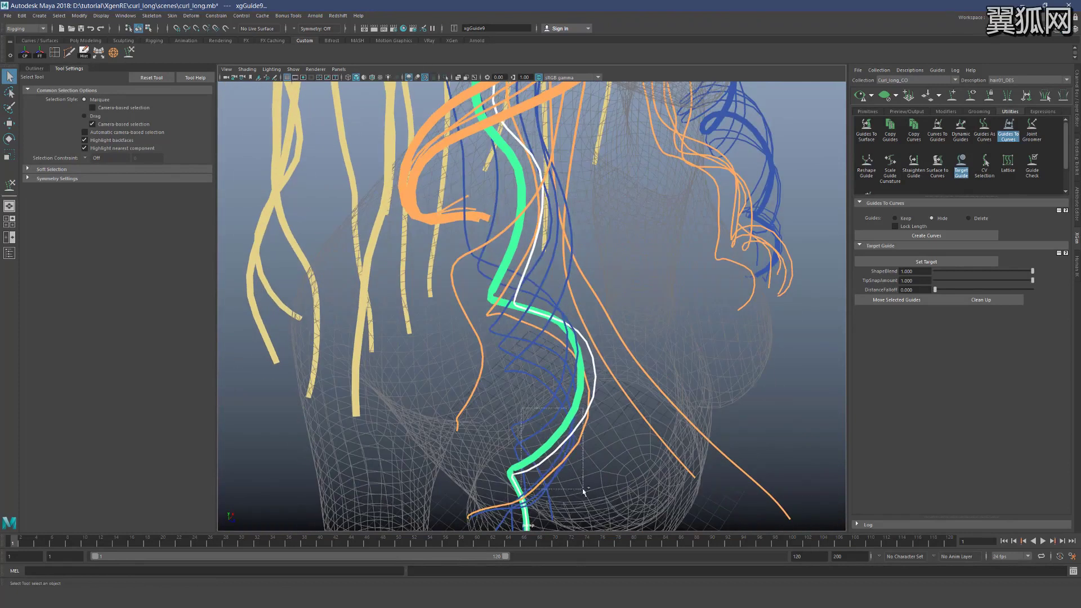
drag(582, 491, 580, 489)
click(445, 77)
alt+drag(507, 226, 623, 309)
scroll(597, 271, up, 3)
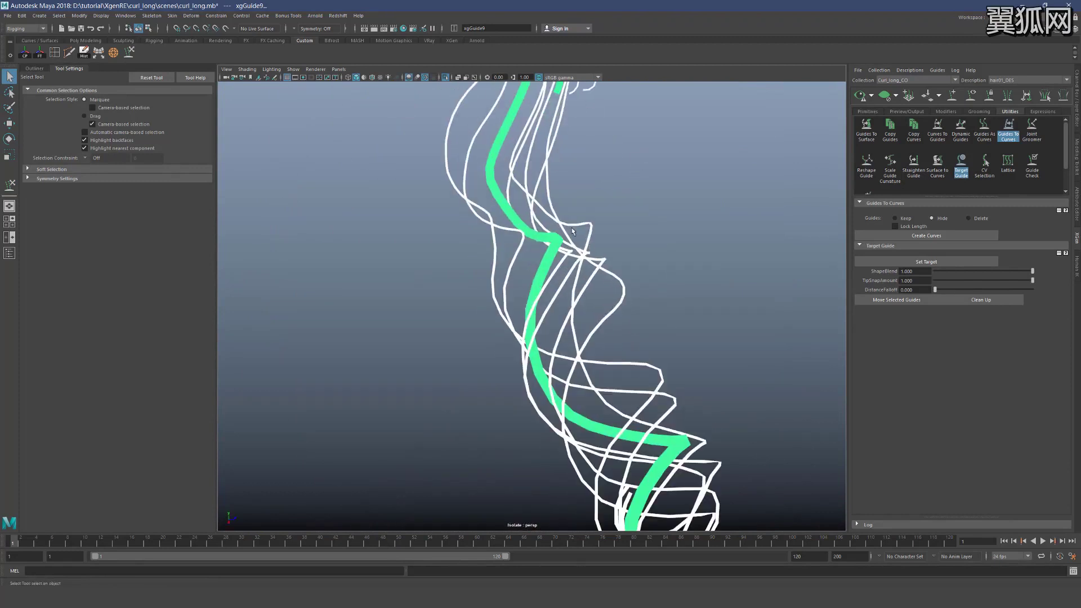
Sculpt the new guide's bends so it follows the isolated curl beside the thick guide
alt+right_drag(637, 204, 606, 228)
alt+drag(605, 228, 603, 190)
click(634, 212)
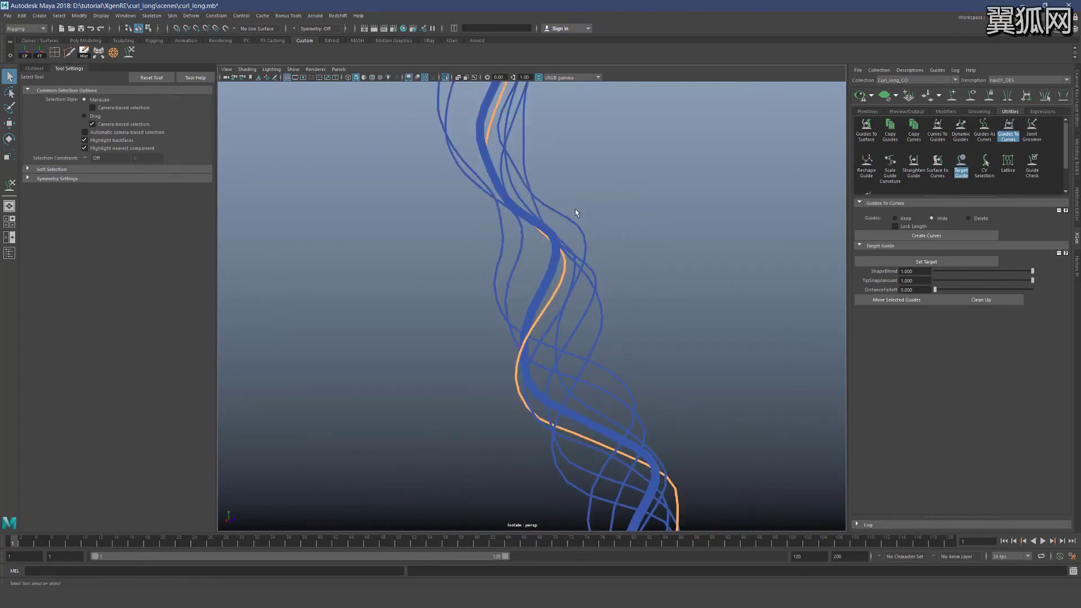
key(y)
alt+drag(598, 245, 577, 251)
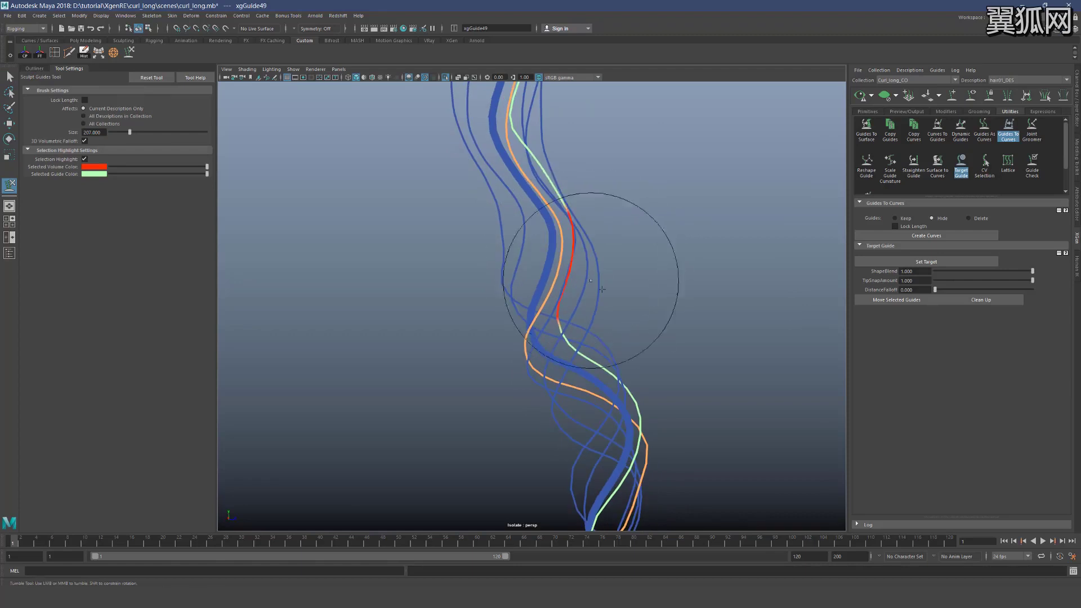
mouse_move(595, 290)
alt+mouse_down()
mouse_move(622, 301)
mouse_move(583, 302)
mouse_move(574, 287)
mouse_move(600, 243)
alt+mouse_up()
key(b)
drag(601, 244, 563, 230)
mouse_move(563, 230)
alt+mouse_down()
mouse_move(596, 191)
mouse_move(577, 187)
alt+mouse_up()
mouse_move(642, 222)
alt+mouse_down()
mouse_move(594, 208)
mouse_move(621, 196)
mouse_move(630, 272)
mouse_move(597, 316)
mouse_move(623, 313)
mouse_move(512, 313)
mouse_move(568, 274)
mouse_move(507, 302)
mouse_move(512, 314)
mouse_move(518, 270)
mouse_move(540, 276)
mouse_move(460, 300)
mouse_move(495, 307)
mouse_move(506, 270)
mouse_move(639, 205)
mouse_move(581, 250)
alt+mouse_up()
Select the neighbouring thin guides of the curl in turn and sculpt their upper bends with the brush size at 162
key(q)
click(533, 324)
key(y)
key(q)
key(y)
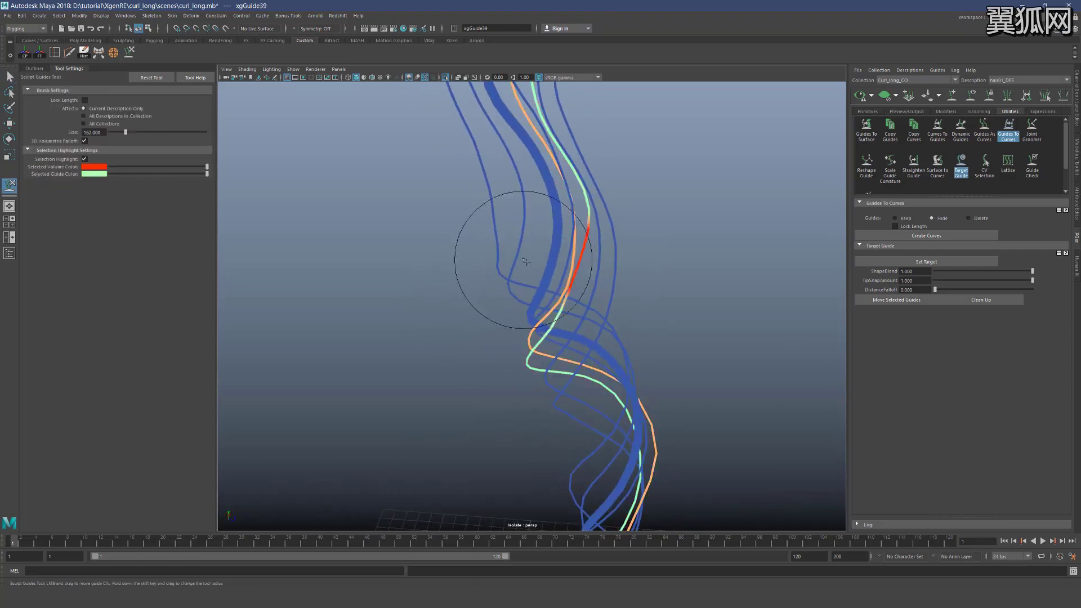
key(q)
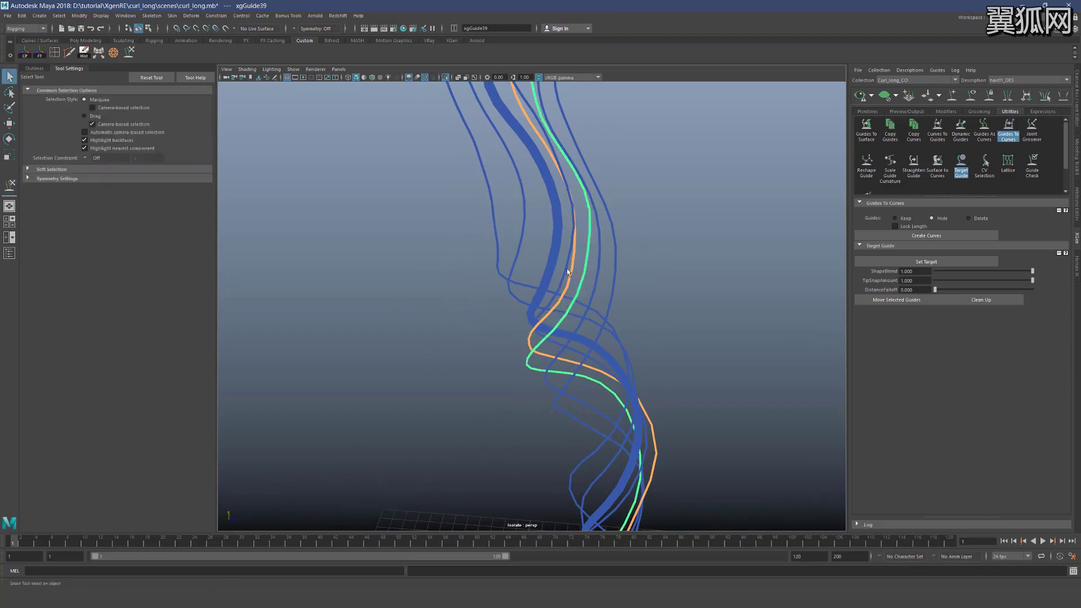
key(y)
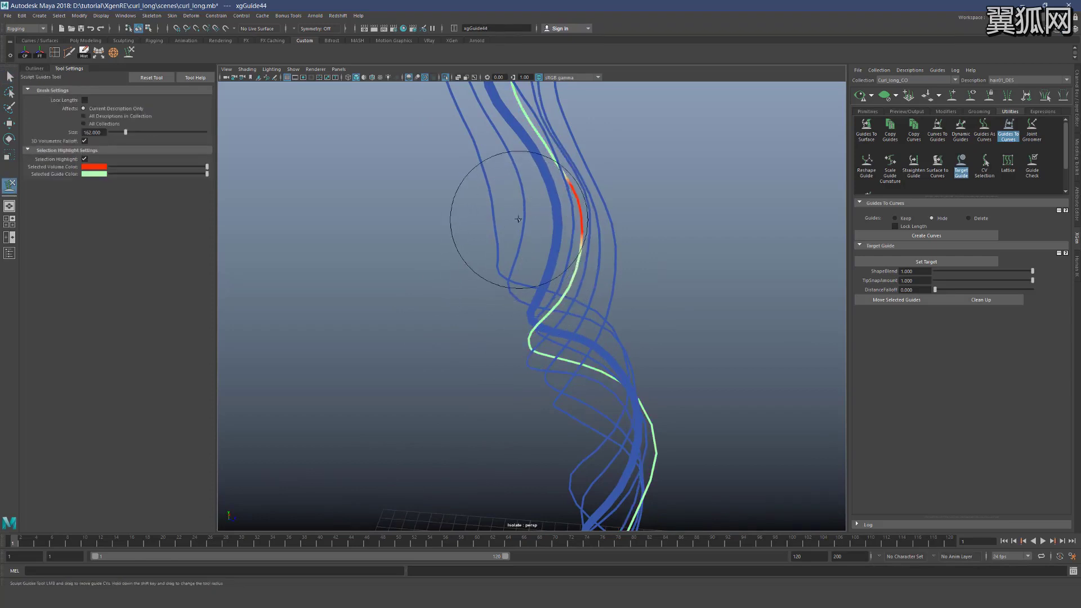
key(q)
key(y)
Refine the new guide's shape within the isolated curl and save the scene
alt+right_drag(671, 203, 614, 185)
key(q)
mouse_move(609, 193)
alt+mouse_down()
mouse_move(616, 244)
mouse_move(723, 273)
alt+mouse_up()
alt+right_drag(723, 273, 601, 259)
key(y)
mouse_move(601, 259)
alt+mouse_down()
mouse_move(510, 289)
mouse_move(527, 281)
mouse_move(545, 302)
mouse_move(482, 277)
mouse_move(490, 242)
mouse_move(609, 319)
mouse_move(560, 374)
mouse_move(676, 289)
mouse_move(661, 292)
mouse_move(623, 398)
mouse_move(550, 319)
mouse_move(424, 105)
alt+mouse_up()
key(q)
key(ctrl+s)
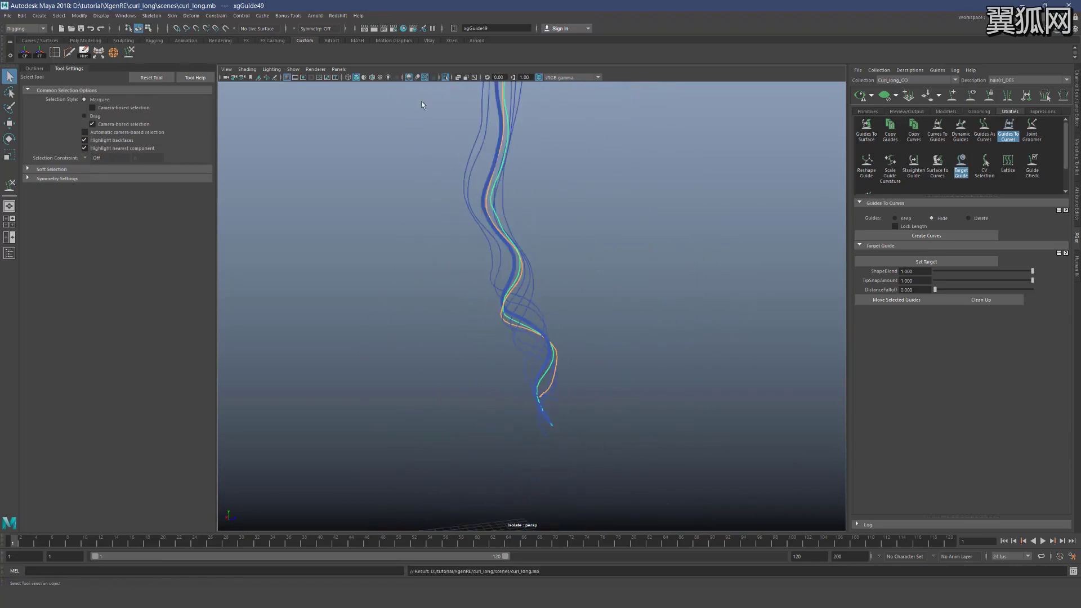
End the isolation, show the description's modifiers, and select the two long guides over the chest
click(446, 78)
click(944, 112)
alt+drag(636, 282, 597, 355)
drag(564, 365, 610, 441)
alt+drag(656, 361, 507, 344)
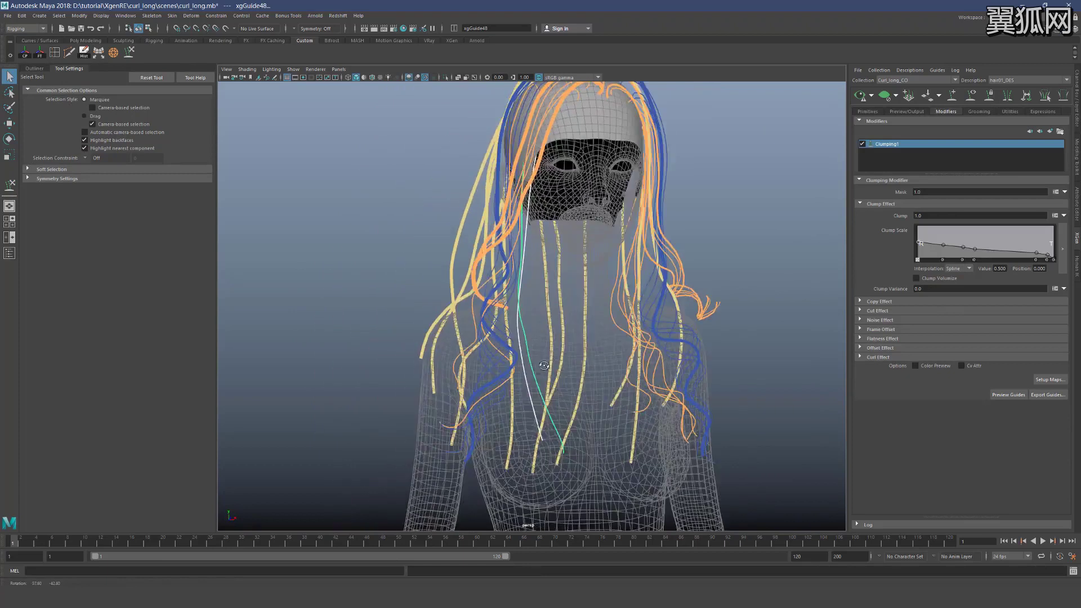
Sculpt the two selected front guides beside the cheek with the brush size at 207
alt+right_drag(506, 344, 461, 338)
alt+middle_drag(506, 254, 518, 360)
alt+right_drag(518, 360, 569, 361)
key(y)
alt+drag(608, 264, 483, 268)
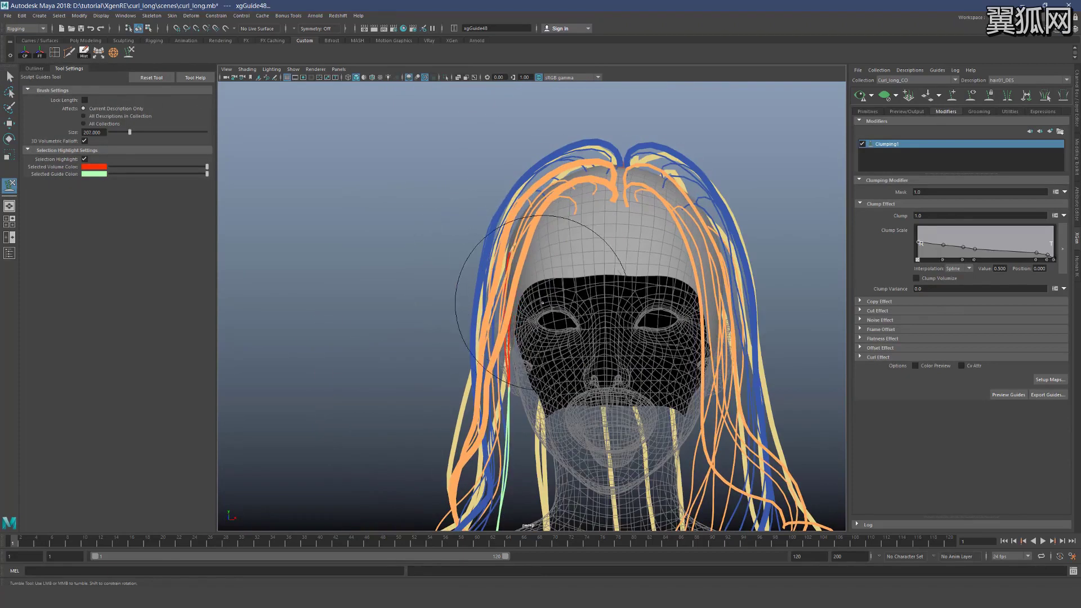
Select the single inner front guide over the chest, reduce the sculpt brush size to 113, and isolate the guide
alt+drag(555, 346, 714, 313)
scroll(714, 314, down, 4)
alt+drag(602, 395, 624, 423)
scroll(569, 428, up, 3)
key(q)
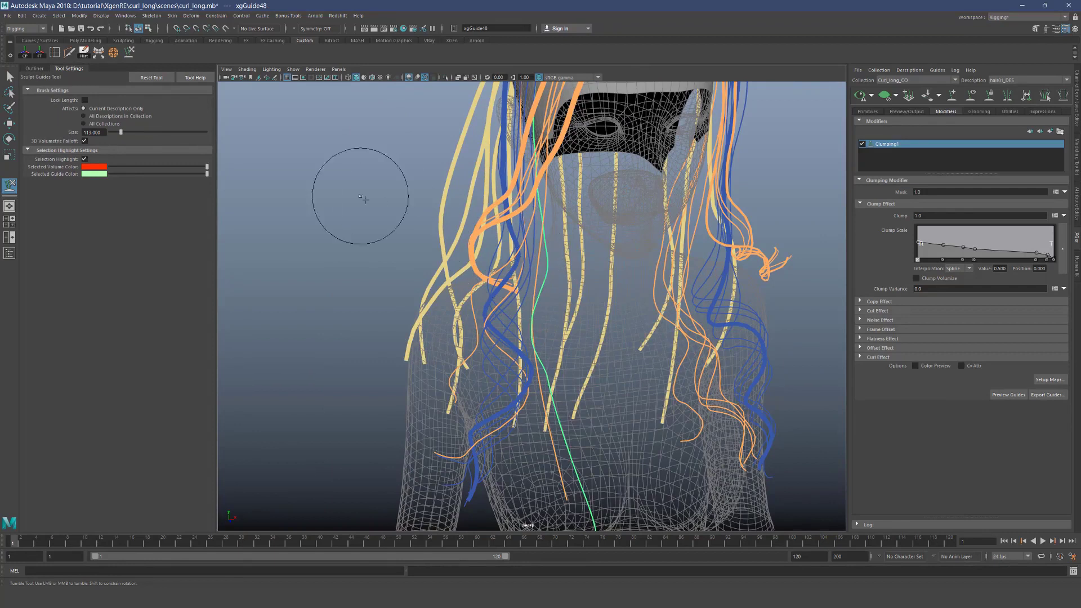
mouse_move(540, 281)
alt+mouse_down()
mouse_move(544, 320)
mouse_move(574, 313)
alt+mouse_up()
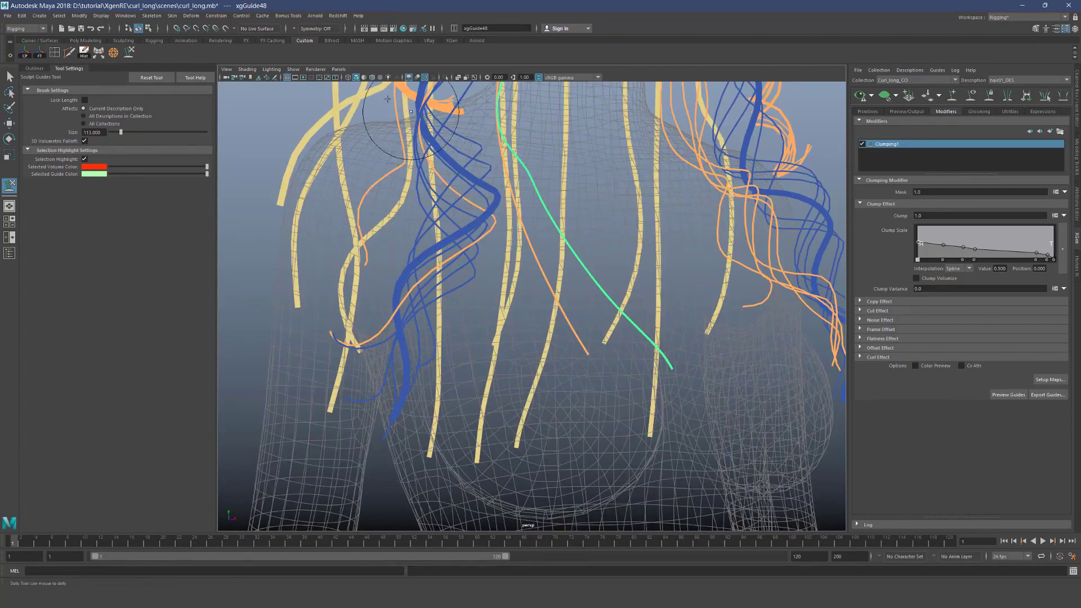
key(q)
click(446, 77)
alt+drag(567, 168, 599, 181)
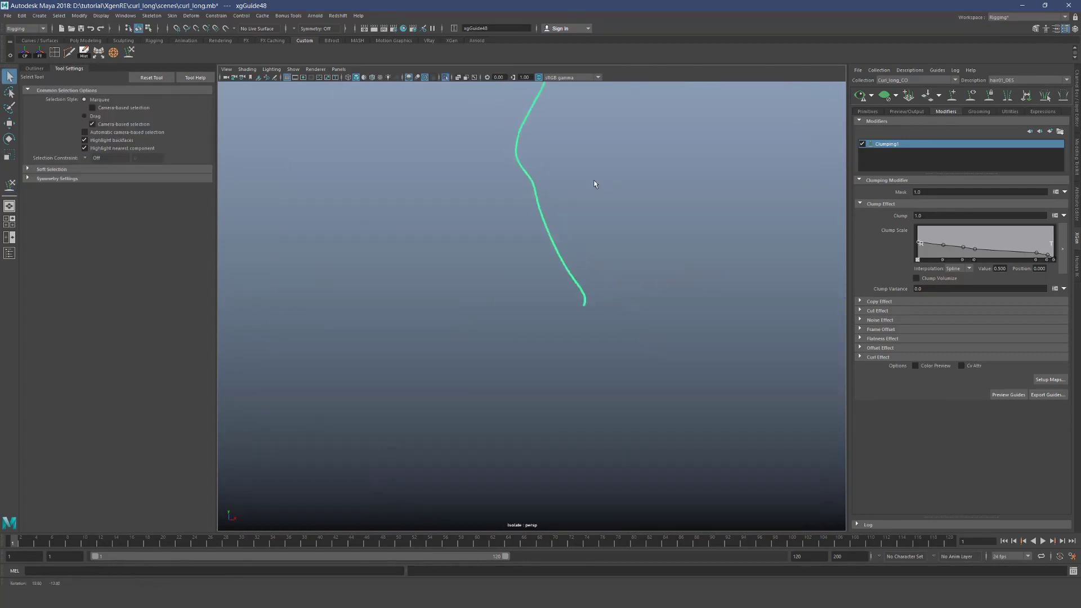
Sculpt the first waves into the lower half of the isolated guide with the brush size at 113
key(y)
scroll(575, 361, down, 2)
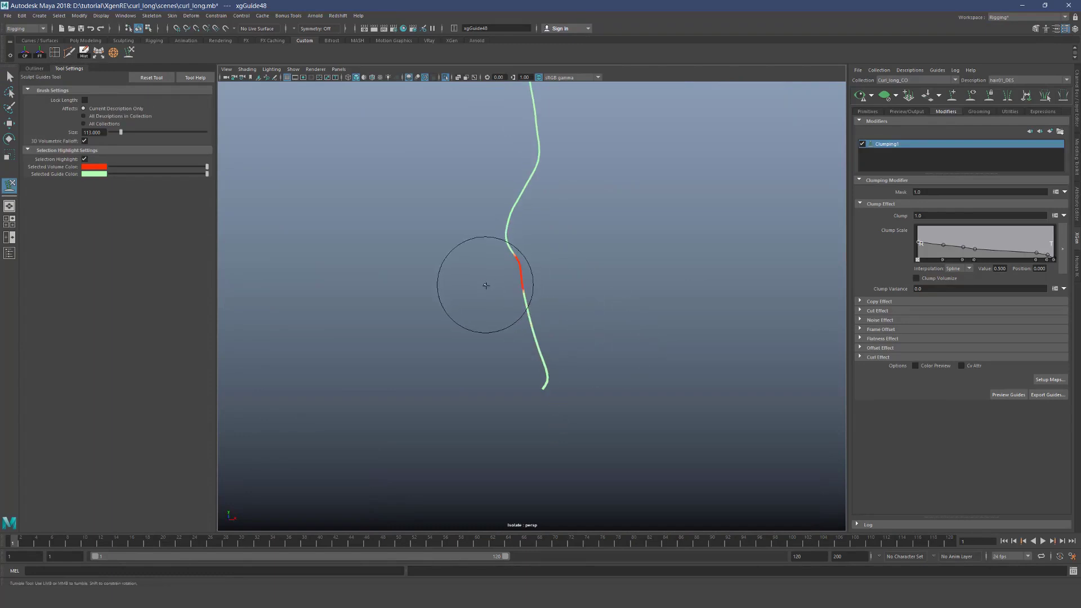
mouse_move(508, 293)
alt+mouse_down()
mouse_move(574, 302)
mouse_move(572, 328)
mouse_move(598, 330)
alt+mouse_up()
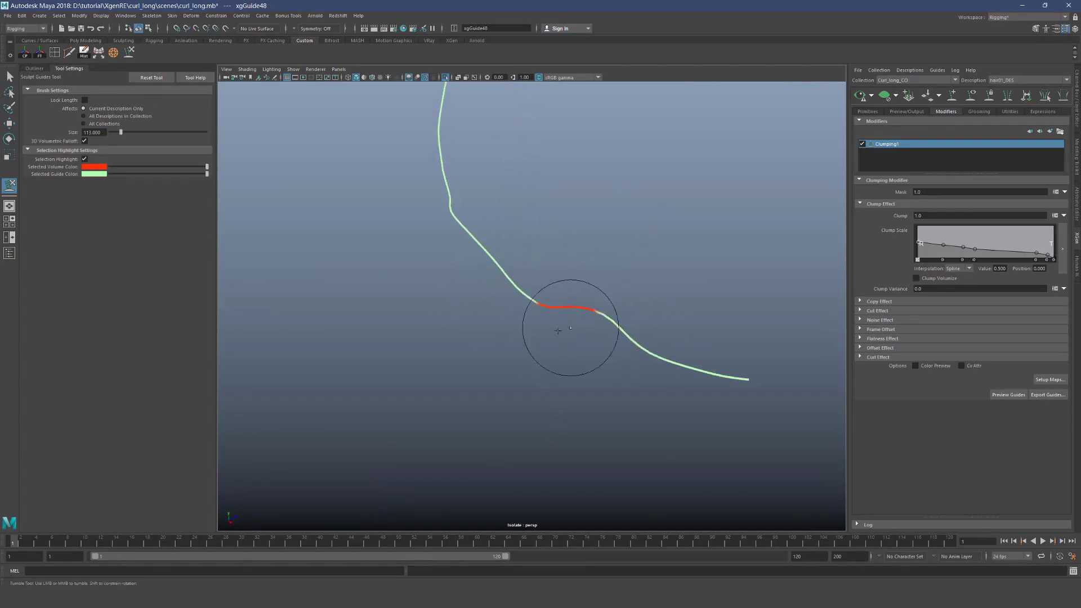
mouse_move(550, 286)
alt+mouse_down()
mouse_move(480, 302)
mouse_move(543, 289)
alt+mouse_up()
alt+drag(461, 257, 488, 213)
scroll(514, 290, up, 3)
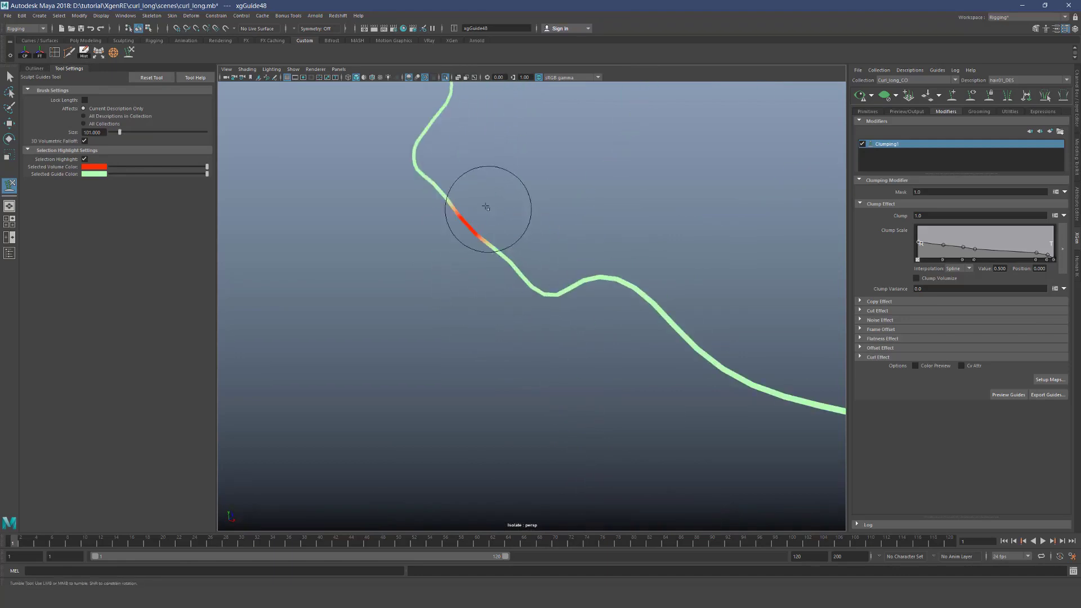
Deepen the isolated guide's waves into a three-dimensional curl with the brush size at 101
mouse_move(516, 247)
alt+mouse_down()
mouse_move(568, 279)
mouse_move(580, 241)
mouse_move(598, 314)
alt+mouse_up()
mouse_move(597, 352)
alt+mouse_down()
mouse_move(521, 368)
mouse_move(580, 350)
mouse_move(506, 310)
alt+mouse_up()
alt+drag(568, 336, 588, 313)
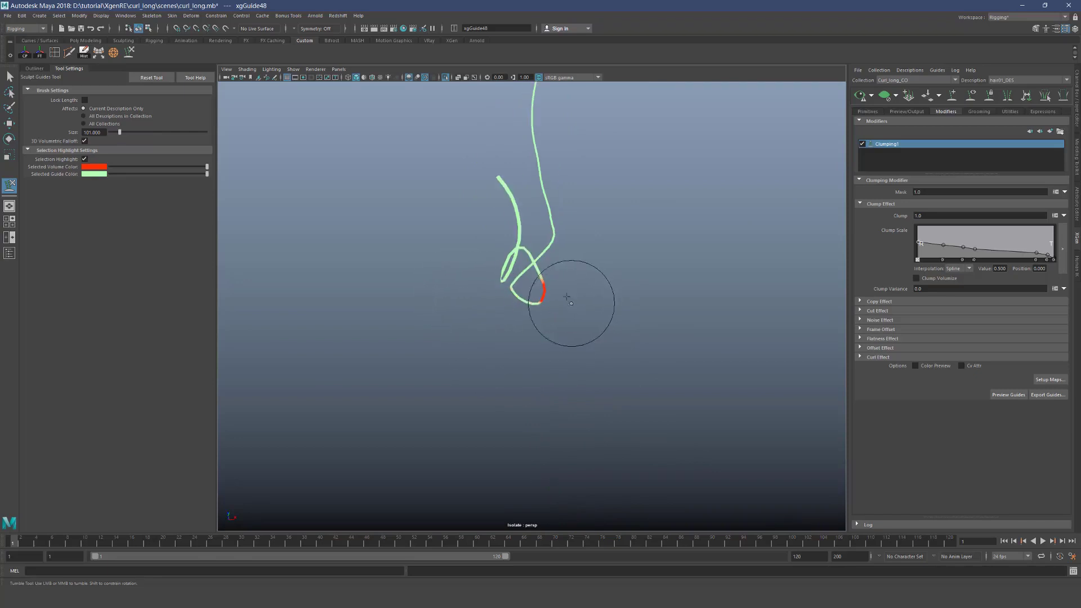
mouse_move(536, 287)
alt+mouse_down()
mouse_move(521, 285)
mouse_move(570, 275)
mouse_move(569, 255)
alt+mouse_up()
alt+drag(512, 305, 503, 316)
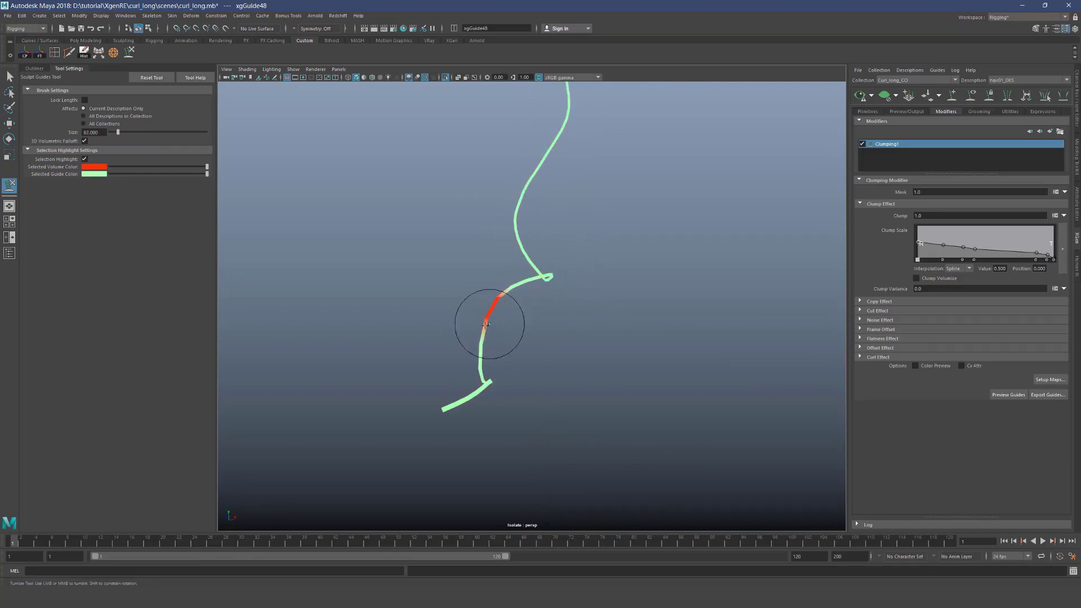
Round the curl's turns toward the tip of the isolated guide with the brush size at 71
alt+drag(475, 316, 494, 414)
alt+drag(499, 480, 532, 389)
mouse_move(567, 332)
alt+mouse_down()
mouse_move(632, 229)
mouse_move(603, 205)
alt+mouse_up()
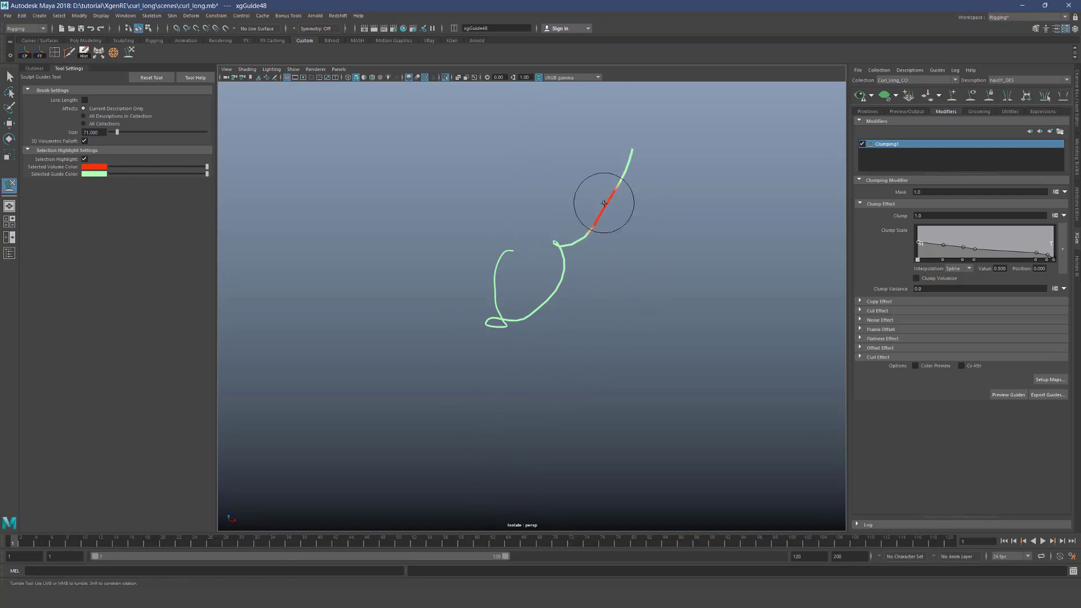
mouse_move(623, 144)
alt+mouse_down()
mouse_move(627, 220)
mouse_move(561, 297)
mouse_move(578, 307)
alt+mouse_up()
Bend the tip and last turn of the isolated guide with the brush size at 124
key(b)
mouse_move(577, 307)
alt+mouse_down()
mouse_move(581, 410)
mouse_move(572, 387)
alt+mouse_up()
alt+right_drag(572, 386, 557, 261)
alt+drag(557, 261, 563, 242)
alt+right_drag(562, 242, 549, 375)
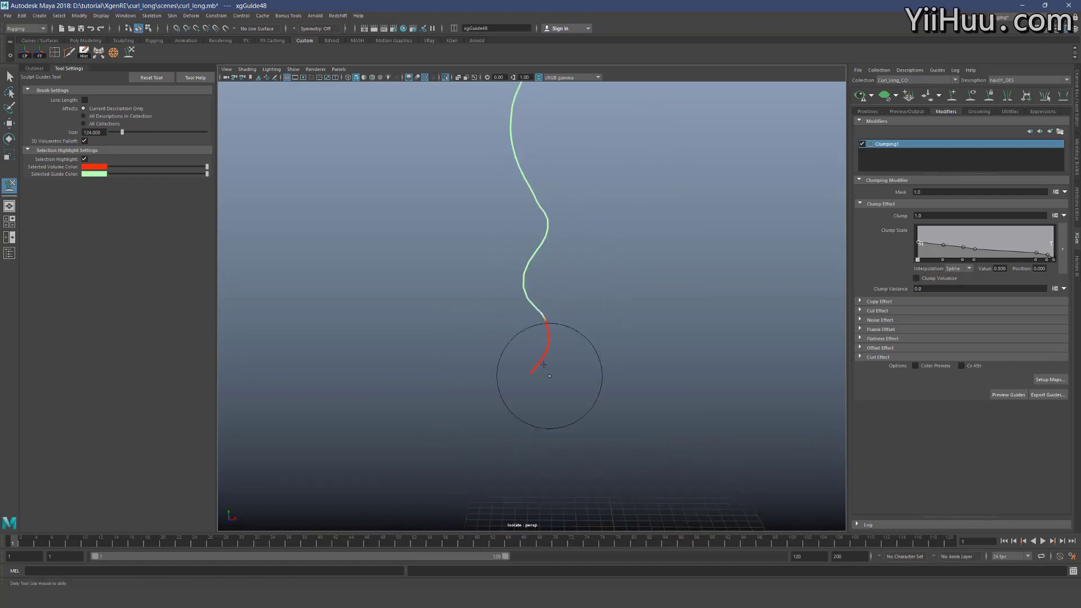
mouse_move(551, 362)
alt+mouse_down()
mouse_move(632, 282)
mouse_move(668, 193)
alt+mouse_up()
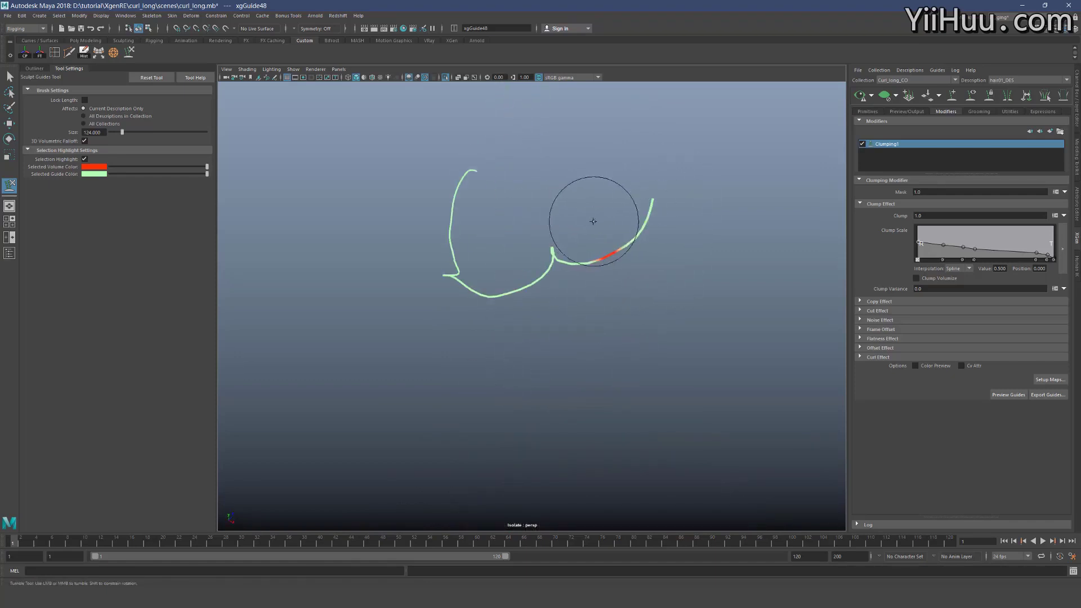
alt+drag(638, 219, 654, 223)
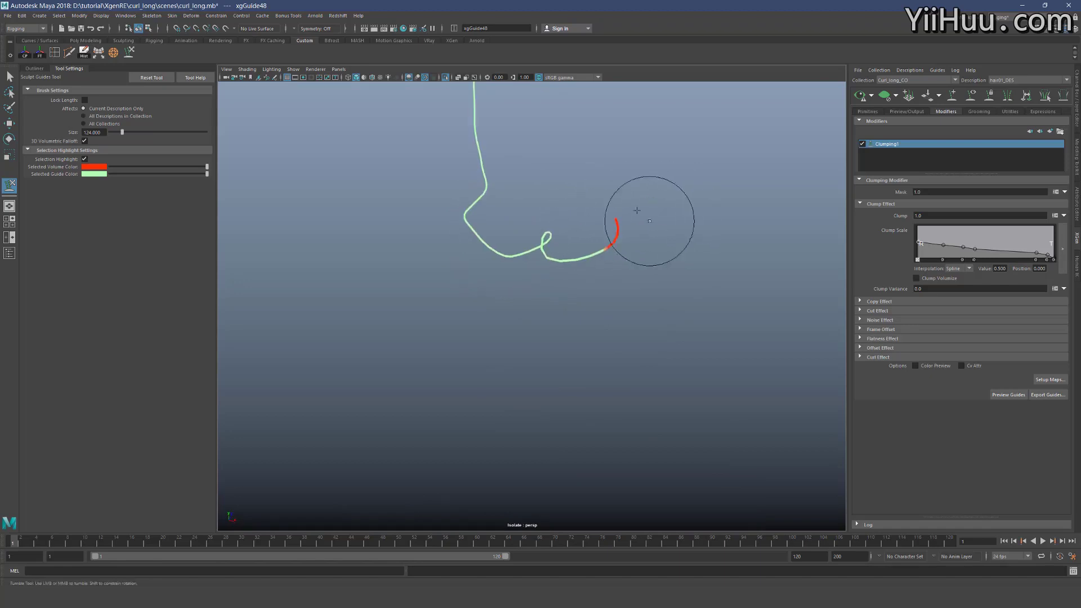
mouse_move(613, 169)
alt+mouse_down()
mouse_move(581, 179)
mouse_move(579, 167)
alt+mouse_up()
Smooth and balance the isolated guide's successive curl bends, ending with the brush size at 84
mouse_move(429, 162)
mouse_down()
mouse_move(432, 201)
mouse_move(461, 166)
mouse_move(463, 186)
mouse_move(423, 217)
mouse_move(387, 301)
mouse_up()
mouse_move(387, 352)
alt+mouse_down()
mouse_move(531, 386)
mouse_move(516, 374)
alt+mouse_up()
alt+drag(560, 314, 474, 245)
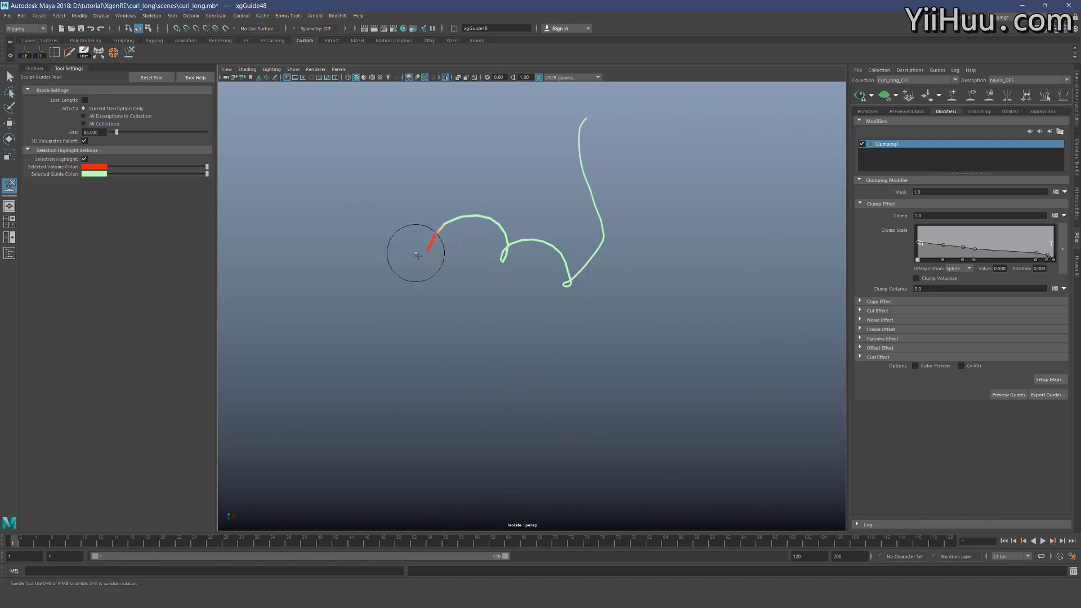
mouse_move(438, 223)
alt+mouse_down()
mouse_move(454, 251)
mouse_move(415, 357)
mouse_move(544, 380)
mouse_move(540, 355)
mouse_move(489, 329)
alt+mouse_up()
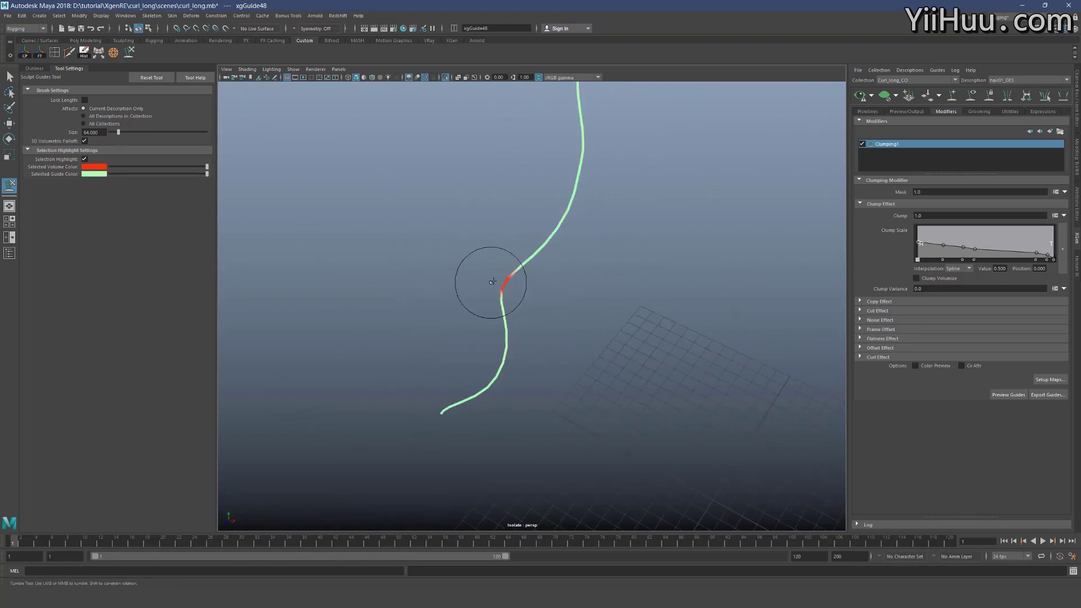
mouse_move(535, 269)
alt+mouse_down()
mouse_move(552, 272)
mouse_move(529, 244)
mouse_move(447, 276)
mouse_move(517, 279)
mouse_move(473, 319)
mouse_move(411, 295)
mouse_move(425, 313)
mouse_move(511, 314)
alt+mouse_up()
alt+drag(473, 266, 415, 304)
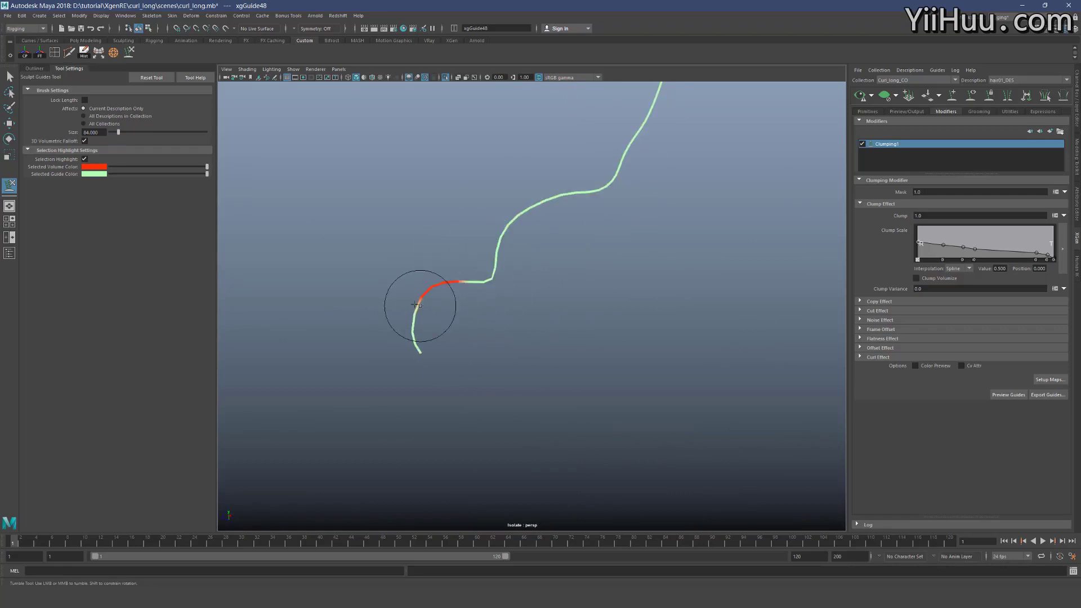
Rebuild the isolated guide twice and refine its curl bends with the brush size at 84
click(868, 111)
click(924, 410)
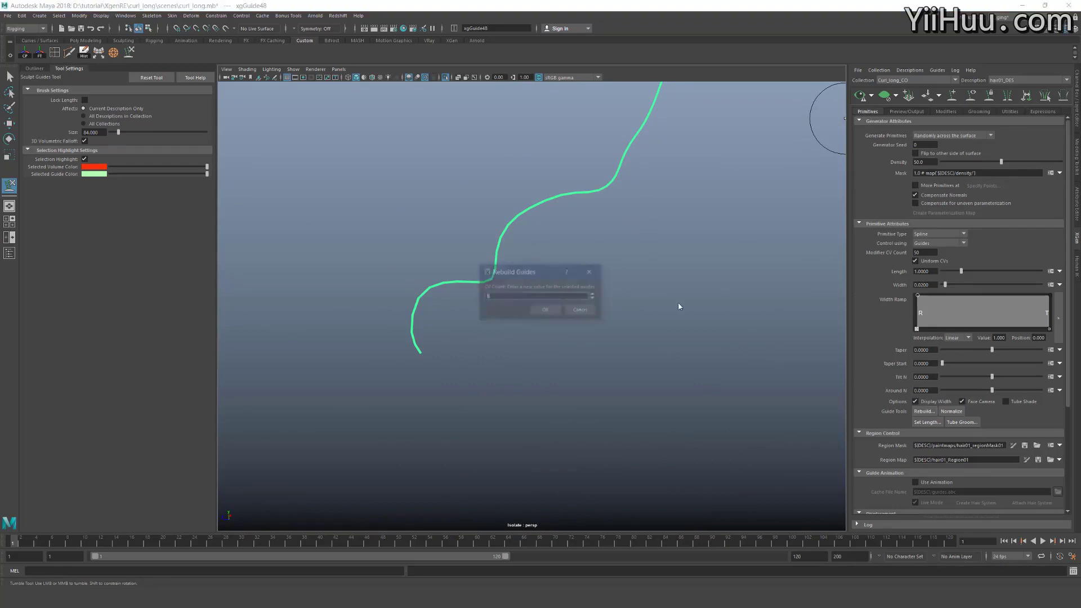
click(546, 310)
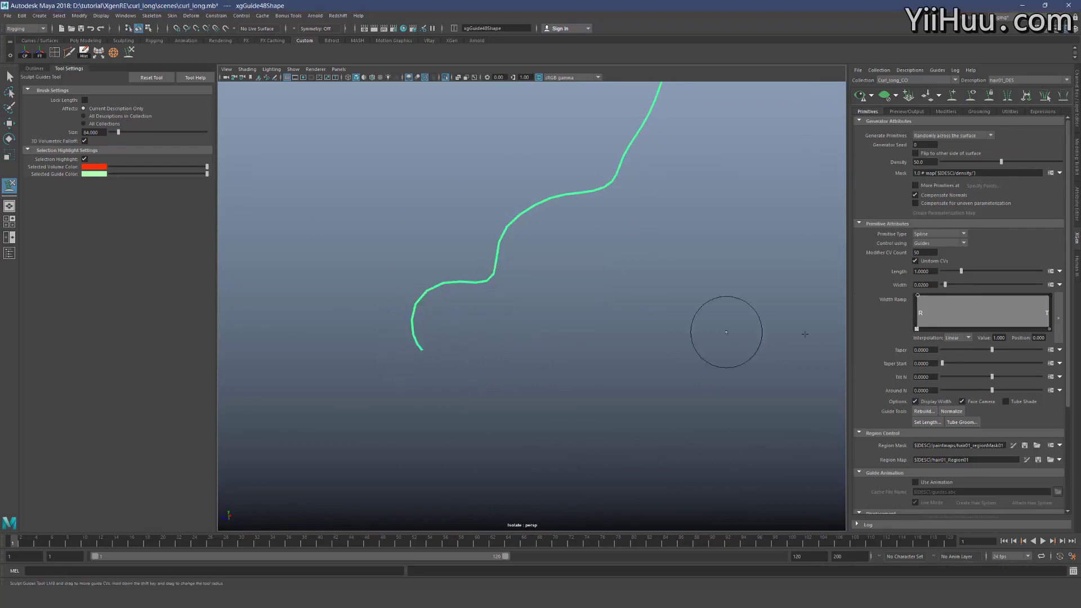
click(915, 411)
click(546, 309)
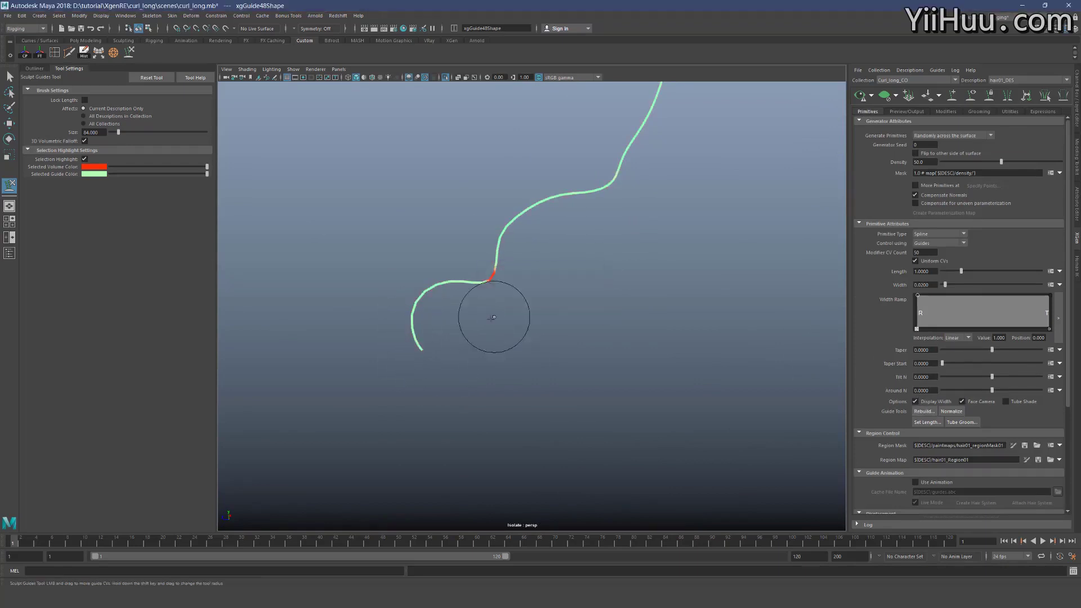
mouse_move(434, 359)
alt+mouse_down()
mouse_move(425, 334)
mouse_move(552, 362)
mouse_move(521, 318)
mouse_move(569, 304)
mouse_move(608, 311)
mouse_move(533, 337)
mouse_move(580, 294)
mouse_move(536, 313)
alt+mouse_up()
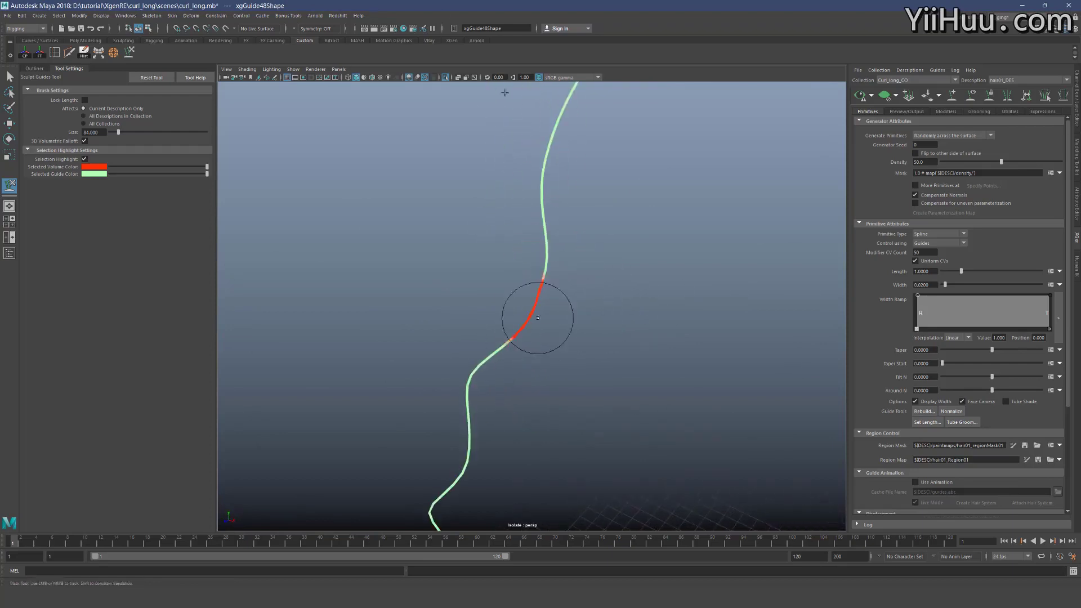
End the isolation and enlarge the sculpt brush to 333 over the curled guide in side view
click(445, 78)
mouse_move(563, 169)
alt+mouse_down()
mouse_move(579, 145)
mouse_move(651, 140)
mouse_move(620, 239)
mouse_move(642, 234)
alt+mouse_up()
key(q)
click(601, 357)
key(y)
shift+drag(605, 329, 654, 333)
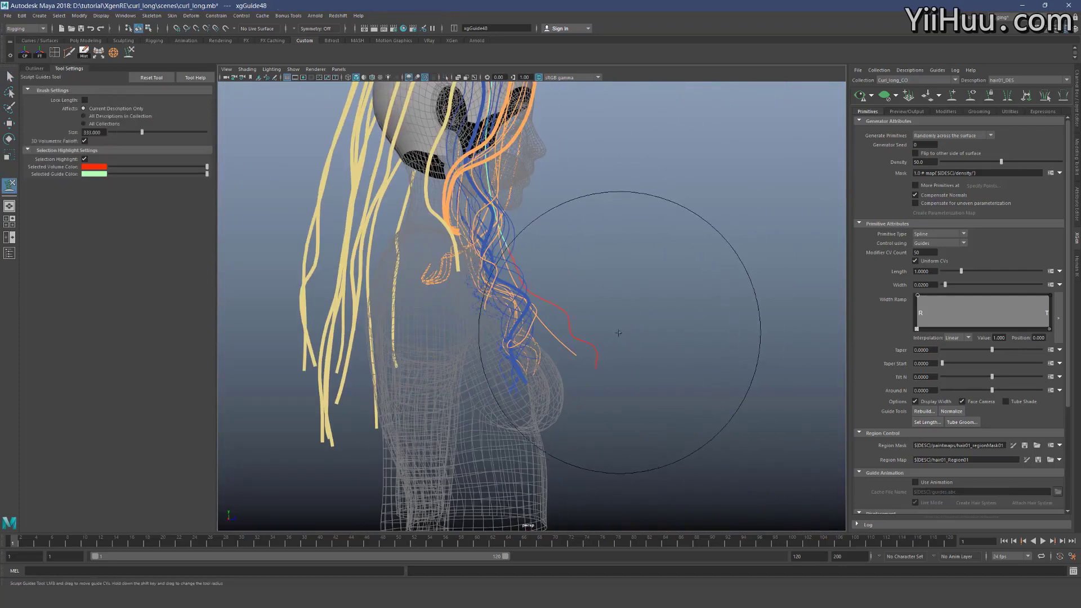
Sculpt the curled guide's stretch beside the neck with the brush size at 225
alt+right_drag(601, 274, 547, 224)
key(b)
drag(538, 187, 494, 188)
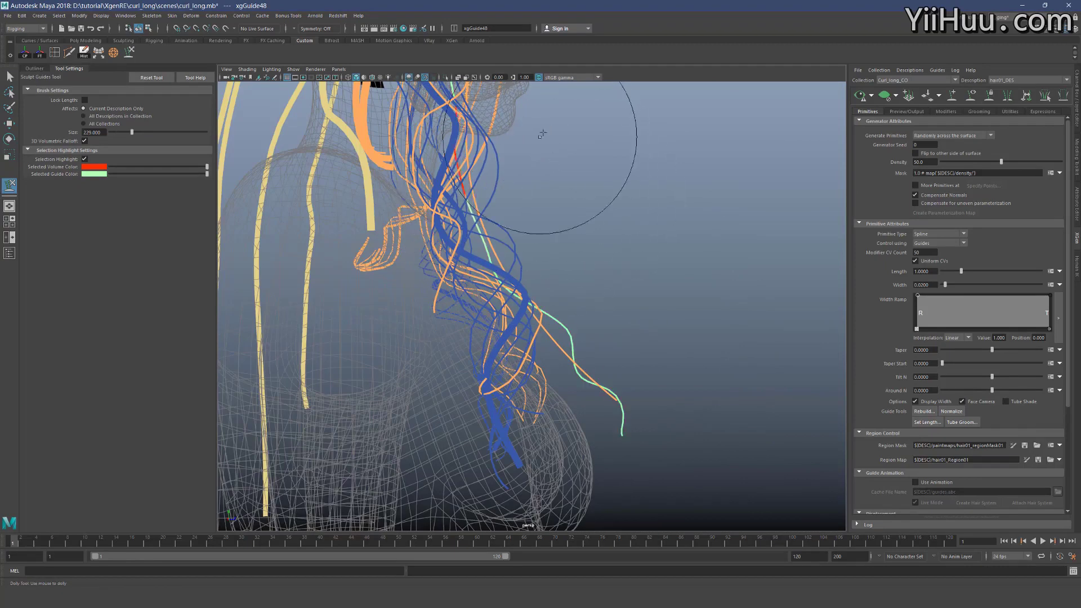
scroll(585, 254, down, 1)
Reposition the curled guide between the jaw and chest with the brush size at 336
key(b)
drag(608, 325, 653, 325)
scroll(636, 349, down, 3)
mouse_move(727, 373)
alt+mouse_down()
mouse_move(475, 366)
mouse_move(496, 286)
alt+mouse_up()
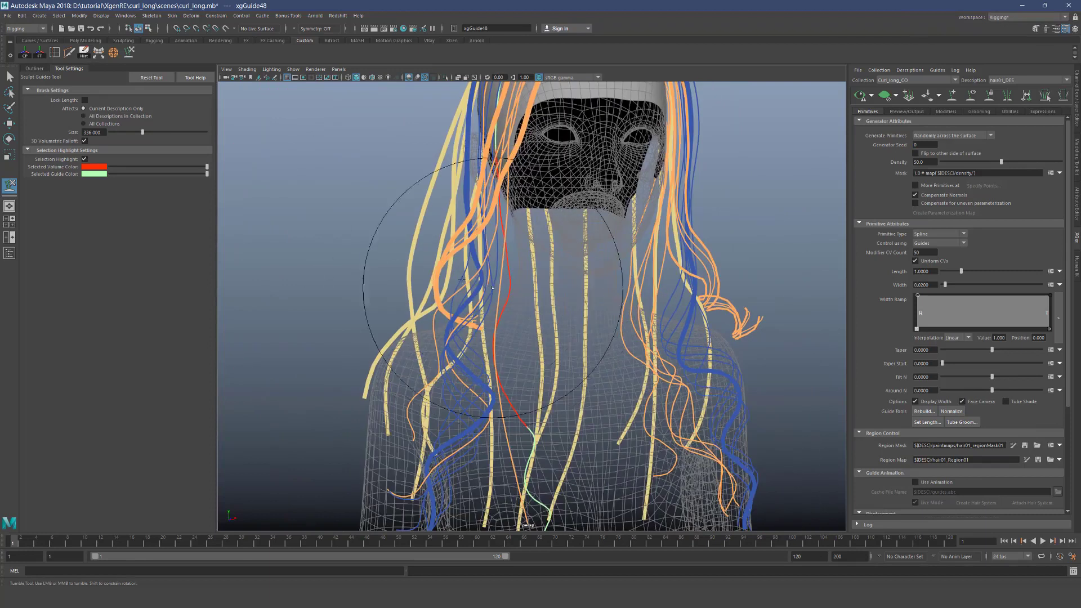
Shape the curled guide's upper bends beside the jaw and neck, reducing the brush size from 145 to 63
mouse_move(452, 224)
alt+mouse_down()
mouse_move(496, 253)
mouse_move(479, 238)
alt+mouse_up()
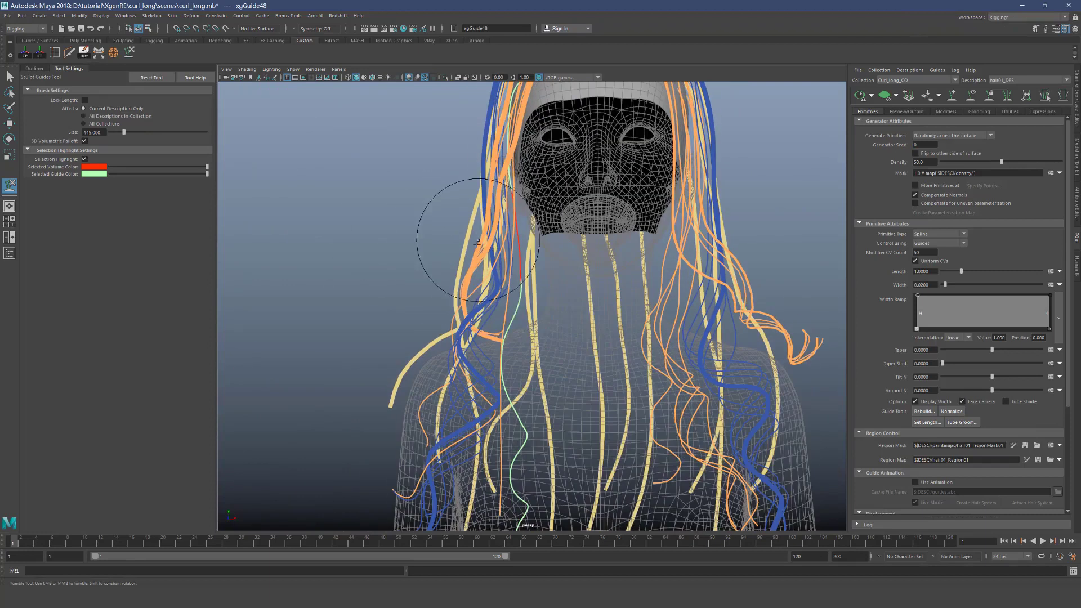
mouse_move(558, 369)
alt+mouse_down()
mouse_move(507, 338)
mouse_move(591, 301)
mouse_move(579, 266)
mouse_move(431, 274)
mouse_move(496, 253)
mouse_move(509, 232)
mouse_move(458, 231)
mouse_move(472, 276)
alt+mouse_up()
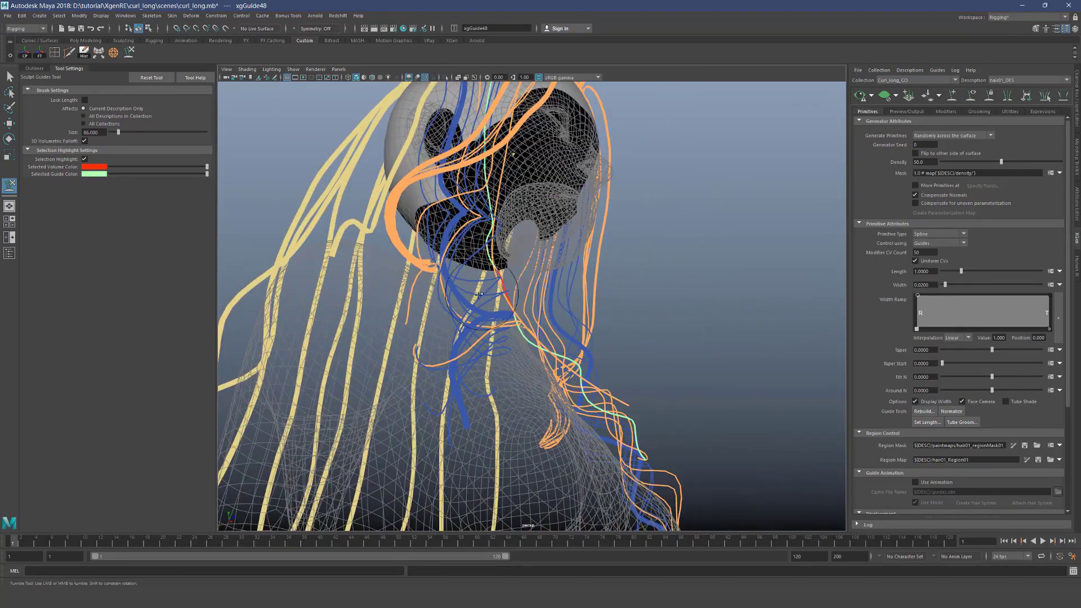
alt+drag(512, 267, 531, 283)
alt+right_drag(546, 284, 569, 284)
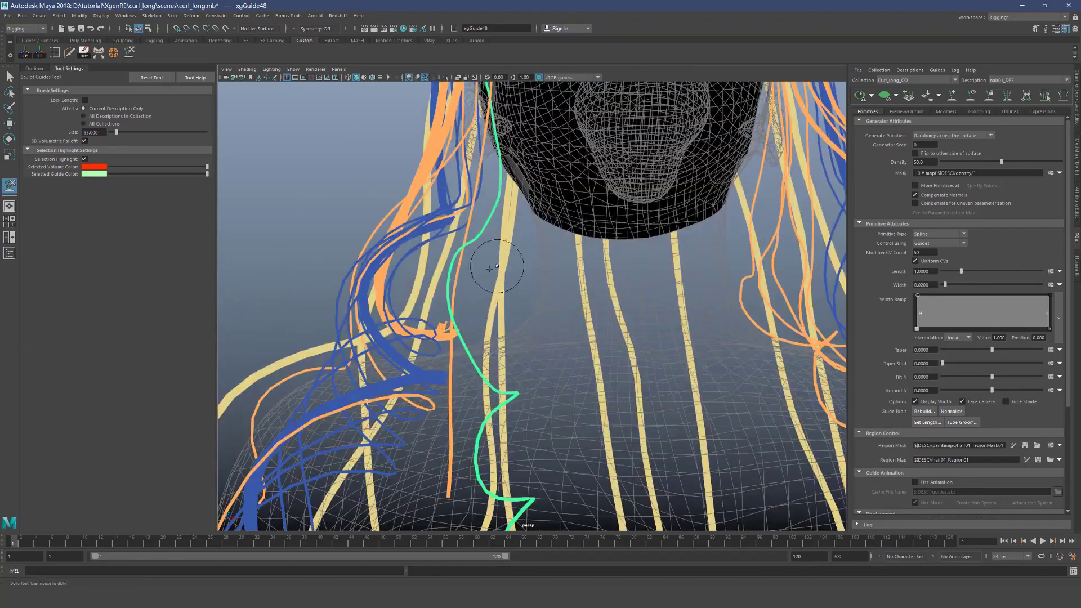
alt+drag(521, 266, 491, 282)
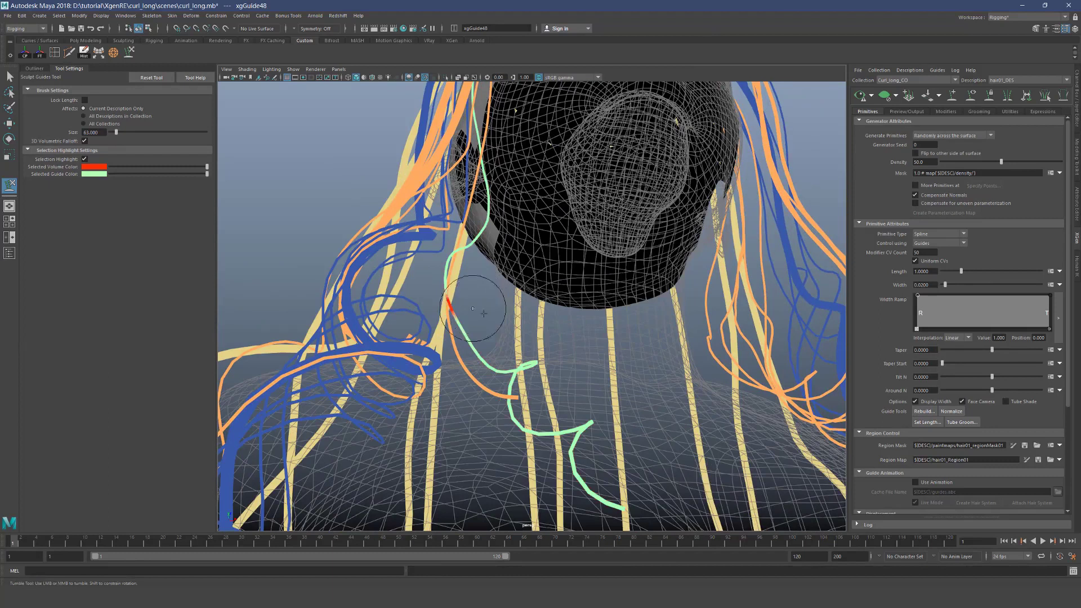
Round the curled guide's middle turns below the chin with the brush size at 78
mouse_move(489, 330)
alt+mouse_down()
mouse_move(496, 304)
mouse_move(502, 324)
mouse_move(550, 356)
alt+mouse_up()
key(q)
key(y)
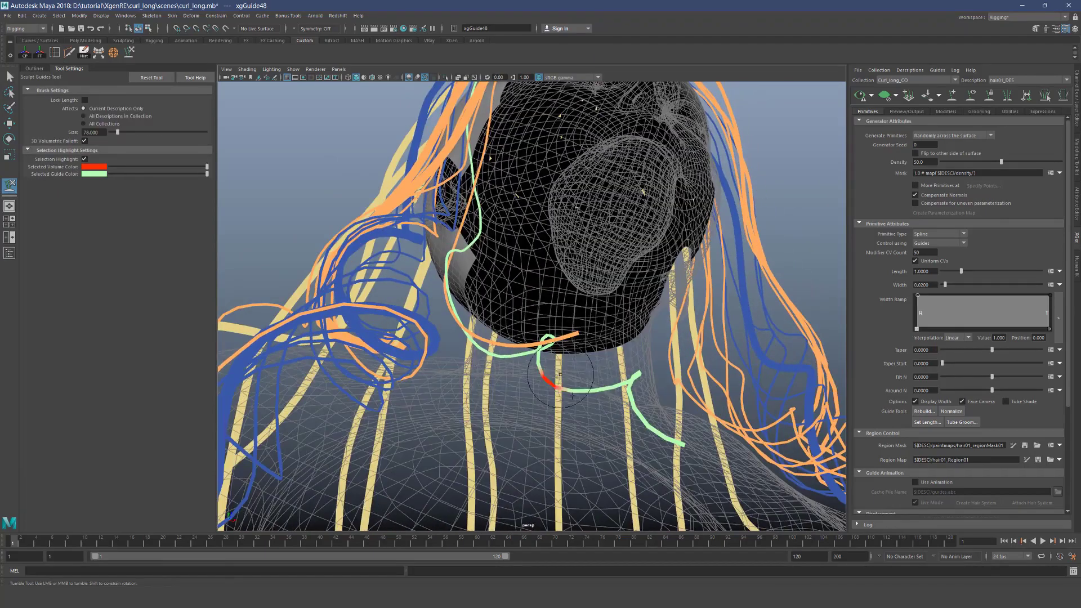
alt+drag(587, 393, 623, 239)
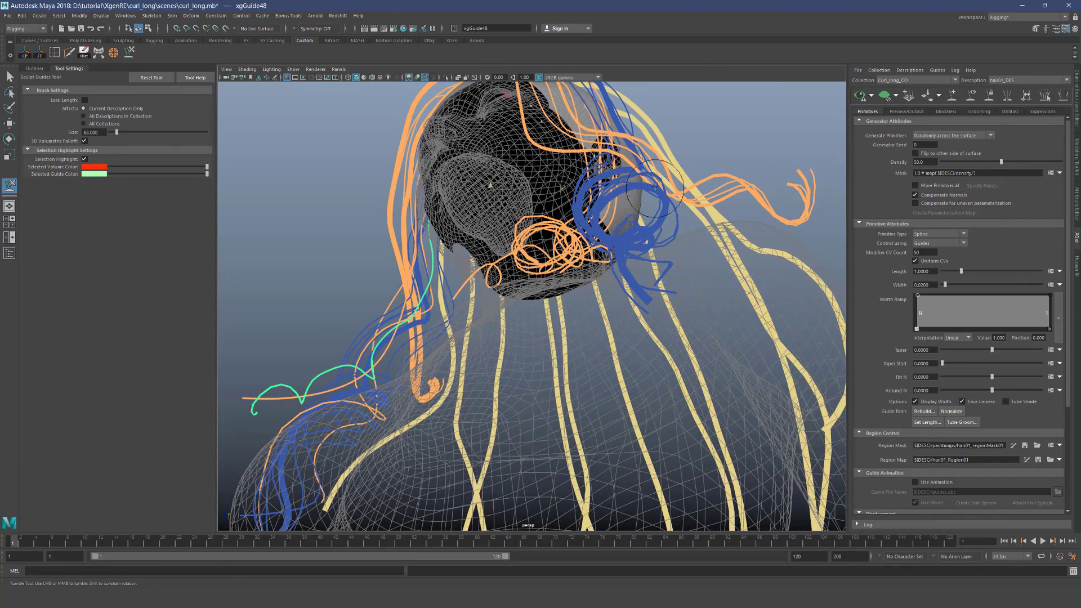
Refine the curled guide's bends beside the neck and shoulder from below with a smaller brush
alt+drag(447, 263, 473, 276)
alt+middle_drag(491, 294, 515, 313)
scroll(512, 311, up, 2)
key(q)
key(y)
mouse_move(496, 298)
alt+mouse_down()
mouse_move(430, 256)
mouse_move(473, 315)
mouse_move(494, 383)
alt+mouse_up()
key(q)
drag(513, 420, 514, 421)
key(ctrl+z)
Scale the curled front guide down slightly to shorten it
scroll(513, 420, down, 4)
key(y)
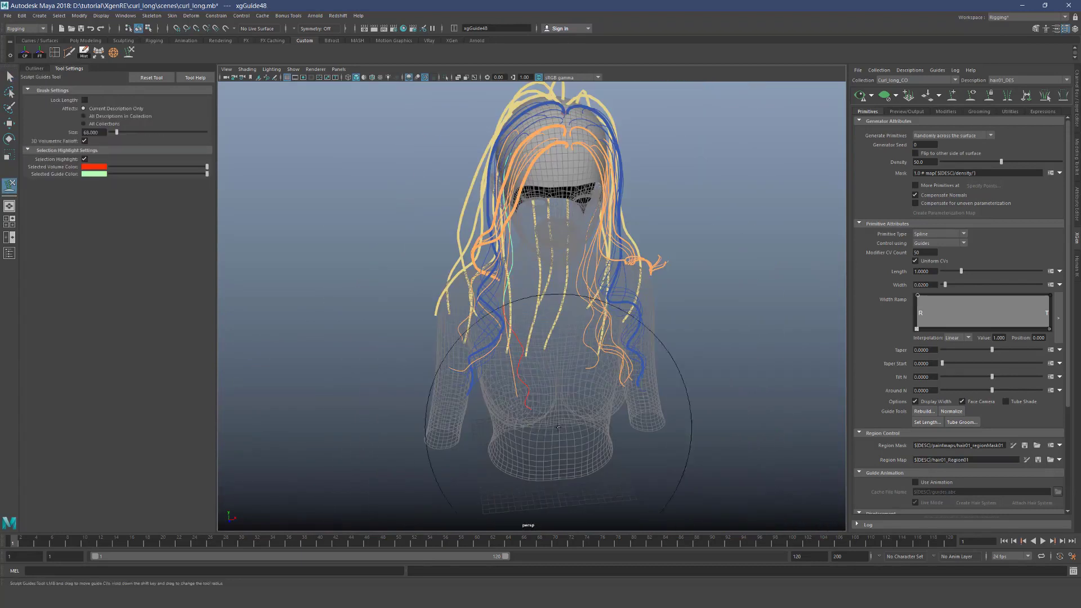
key(r)
scroll(532, 159, up, 2)
drag(511, 124, 498, 120)
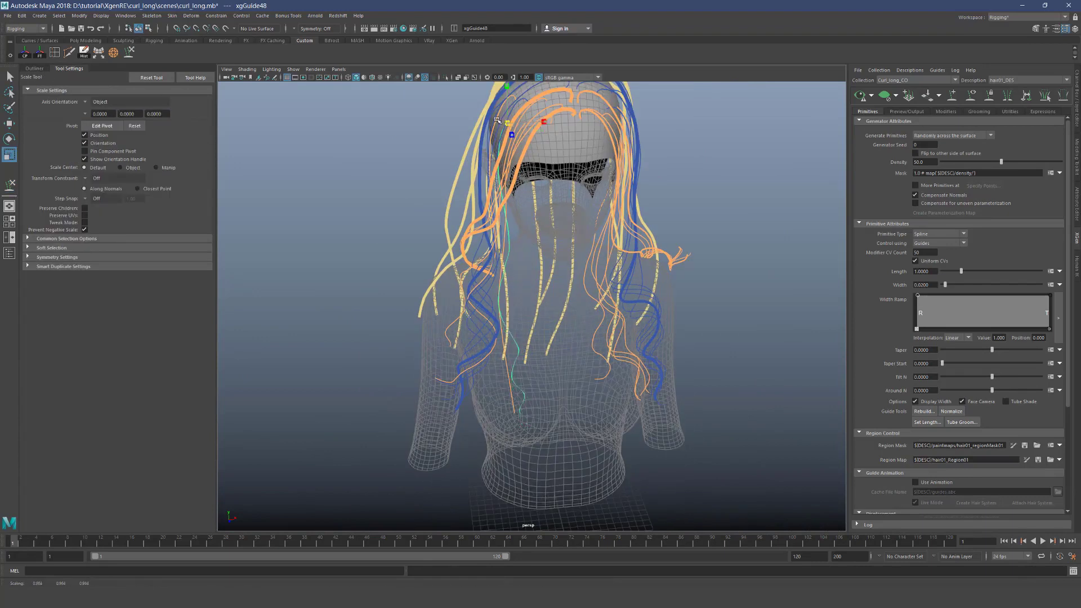
Sculpt the curled guide's bend above the chest with the brush size at 44, and adjust its tip with a larger brush
key(y)
alt+drag(515, 332, 532, 352)
alt+middle_drag(532, 352, 548, 361)
alt+right_drag(495, 357, 520, 368)
key(b)
mouse_move(510, 370)
mouse_down()
mouse_move(454, 356)
mouse_move(475, 360)
mouse_up()
key(b)
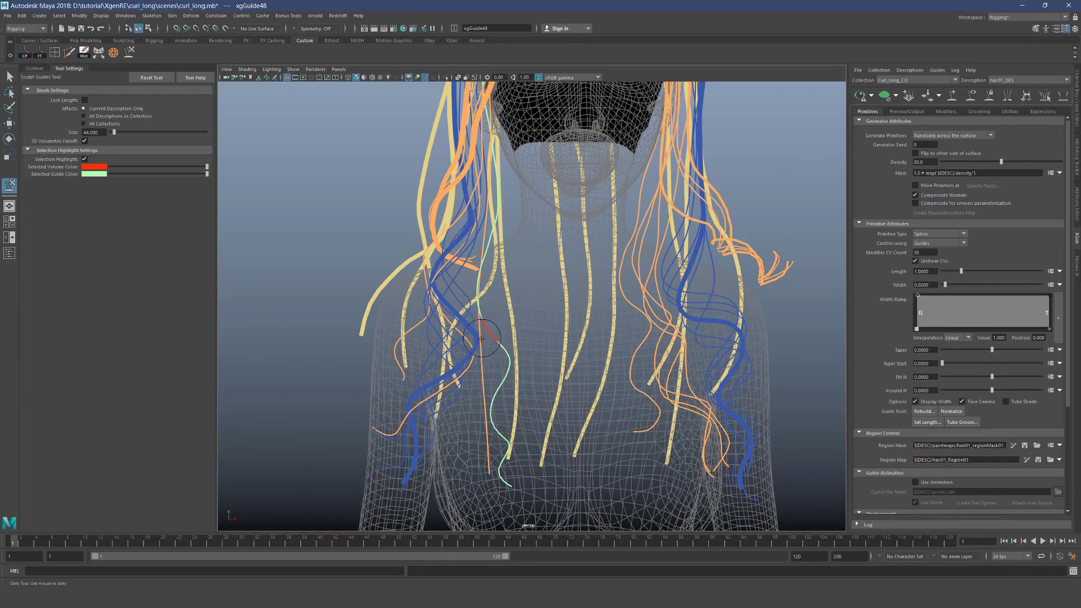
alt+drag(480, 351, 614, 378)
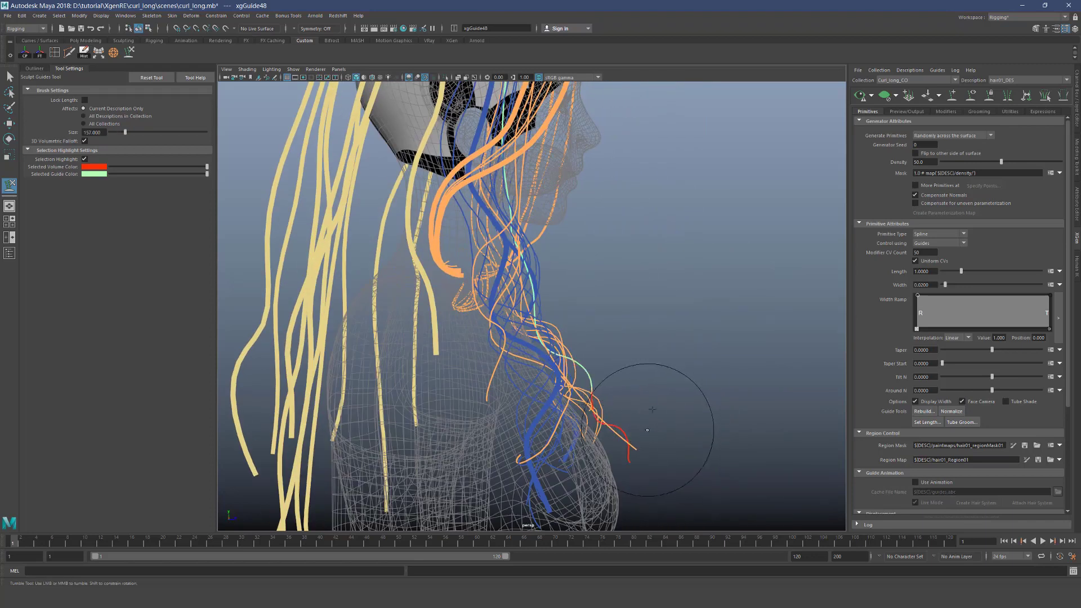
alt+drag(649, 432, 495, 419)
Select the straight guide together with the adjacent curled guide, save the scene, and isolate both guides
key(q)
scroll(502, 416, up, 2)
drag(526, 482, 450, 452)
key(ctrl+s)
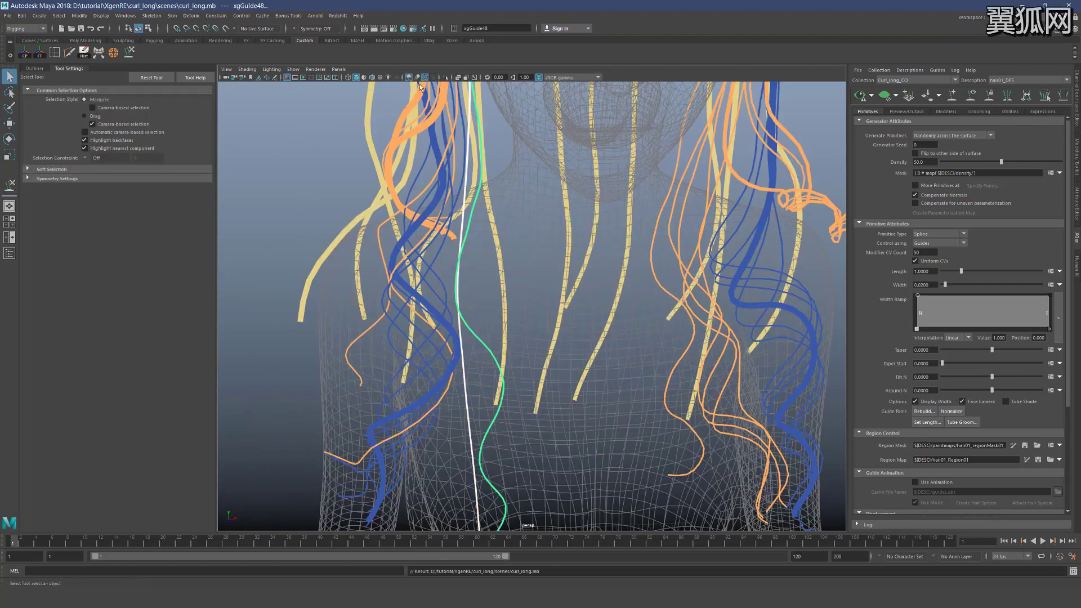
click(445, 78)
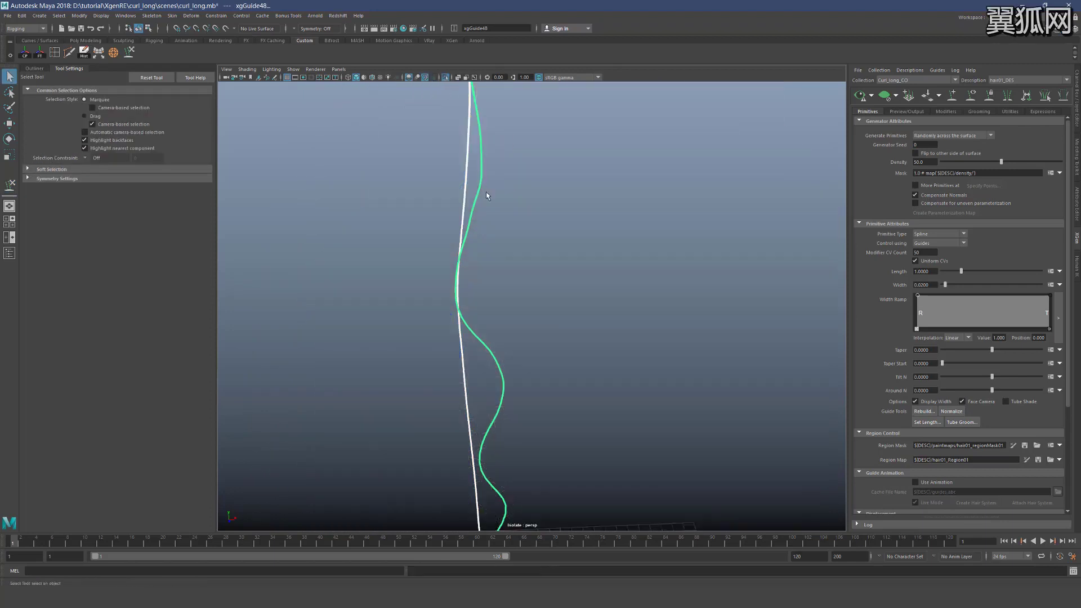
Select only the straight guide within the isolated pair
drag(505, 126, 512, 135)
alt+drag(512, 135, 545, 150)
click(508, 153)
scroll(524, 161, down, 3)
alt+right_drag(524, 165, 523, 251)
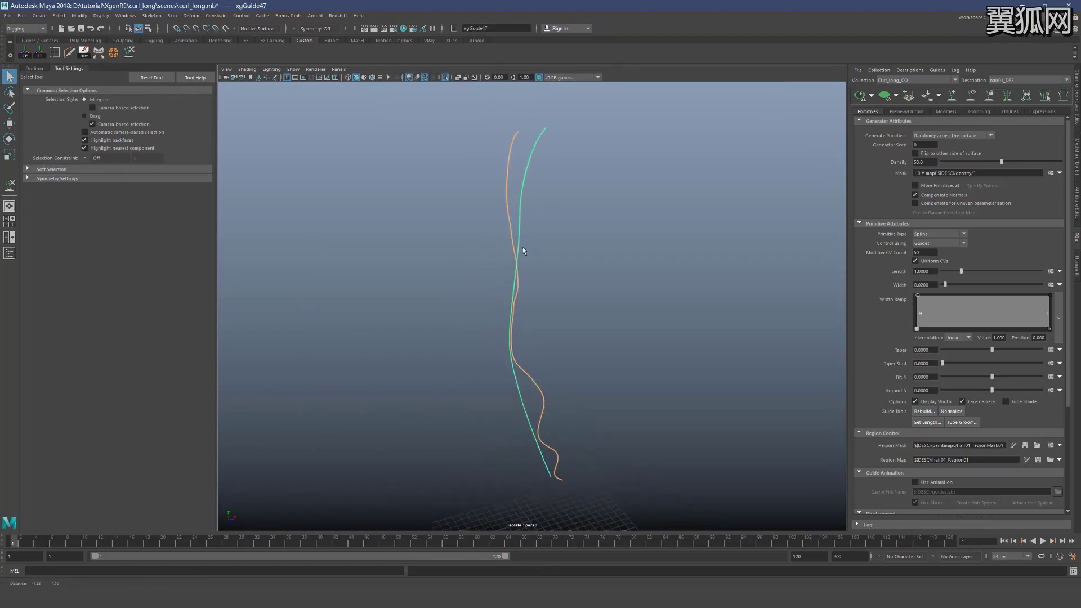
Try to move the straight guide to the curled target with the Target Guide utility
click(1012, 112)
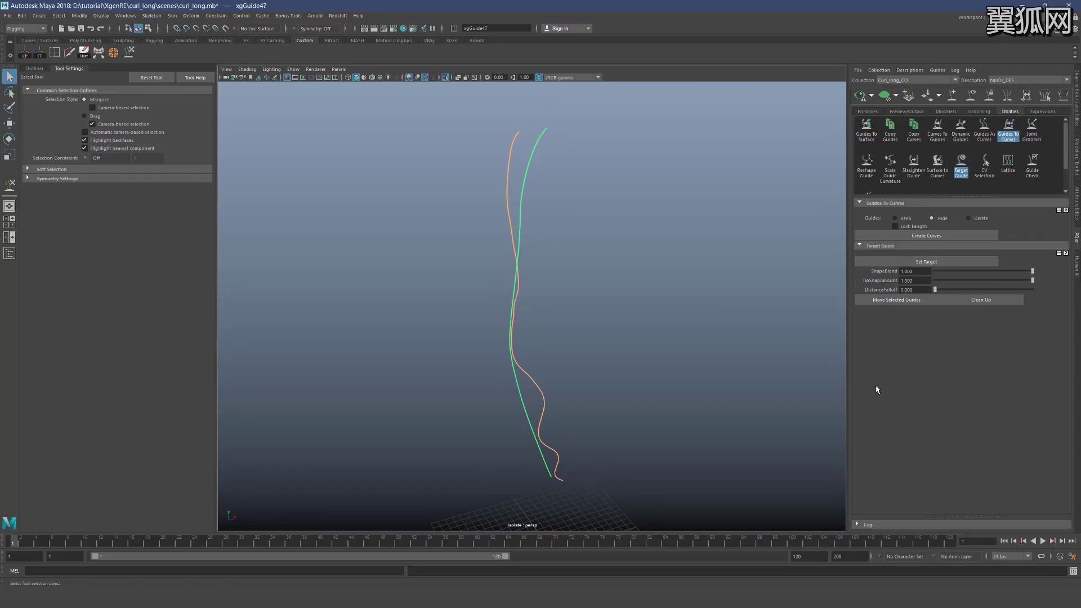
click(891, 304)
click(585, 230)
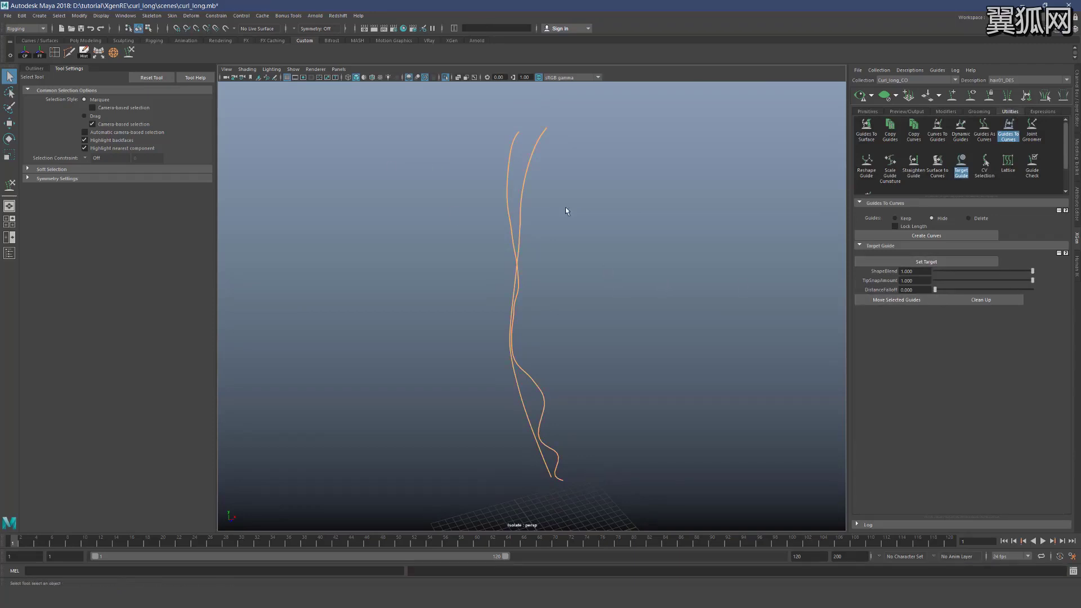
click(899, 299)
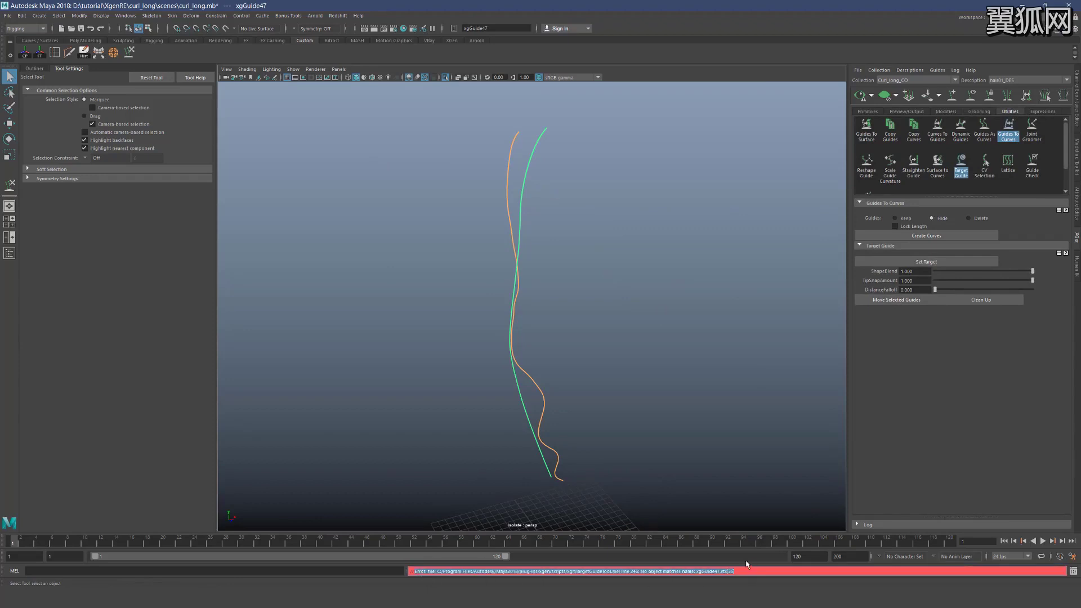
Select both isolated guides and rebuild them with the same CV count
click(544, 459)
click(870, 112)
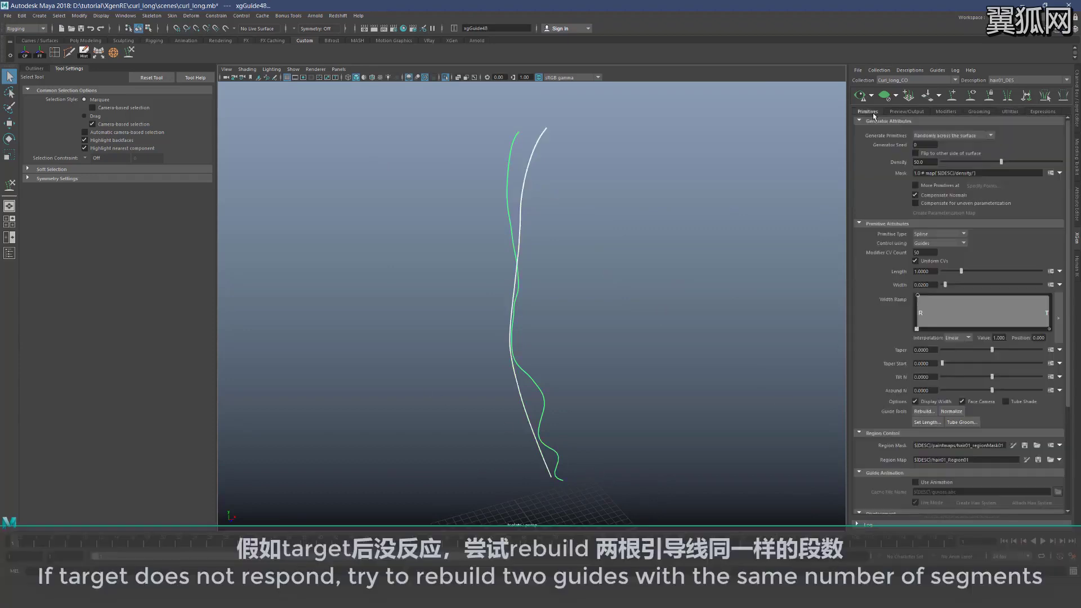
click(924, 412)
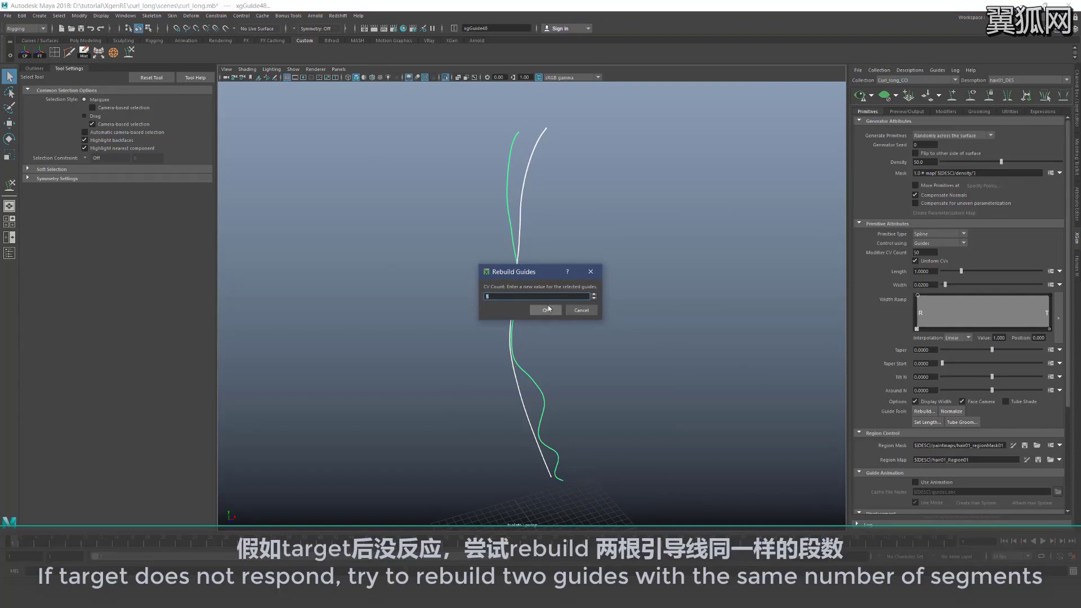
click(545, 310)
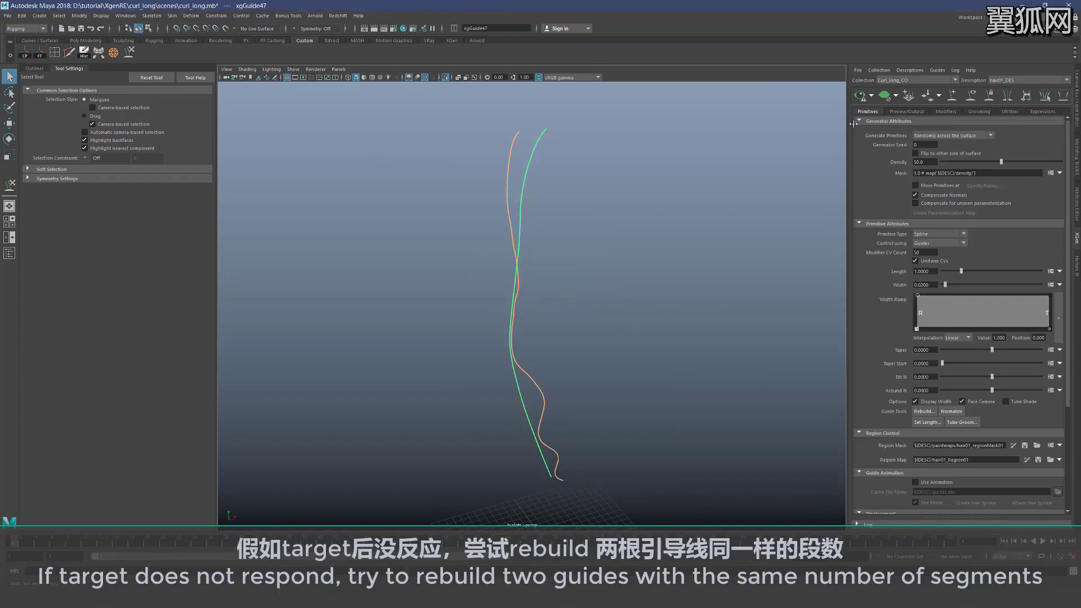
Set the Target Guide target and move the straight guide to the curled shape, with ShapeBlend and TipSnapAmount at 1.000
click(1017, 112)
click(897, 259)
click(879, 298)
Select the original curled guide and sculpt its mid-length section with the brush size at 157
alt+drag(609, 333, 726, 309)
alt+drag(516, 301, 489, 308)
scroll(520, 332, up, 3)
click(499, 272)
key(y)
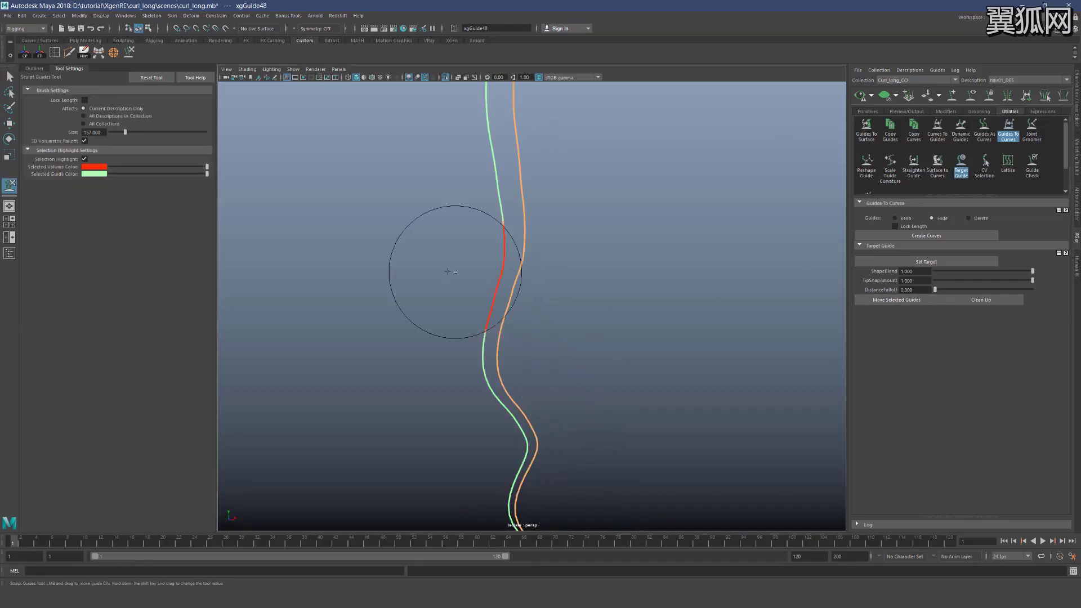
Refine the mid-length waves of the newly curled guide and the original one in turn, keeping the brush size at 157
key(q)
click(505, 307)
key(y)
mouse_move(531, 353)
alt+mouse_down()
mouse_move(538, 346)
mouse_move(518, 359)
alt+mouse_up()
key(q)
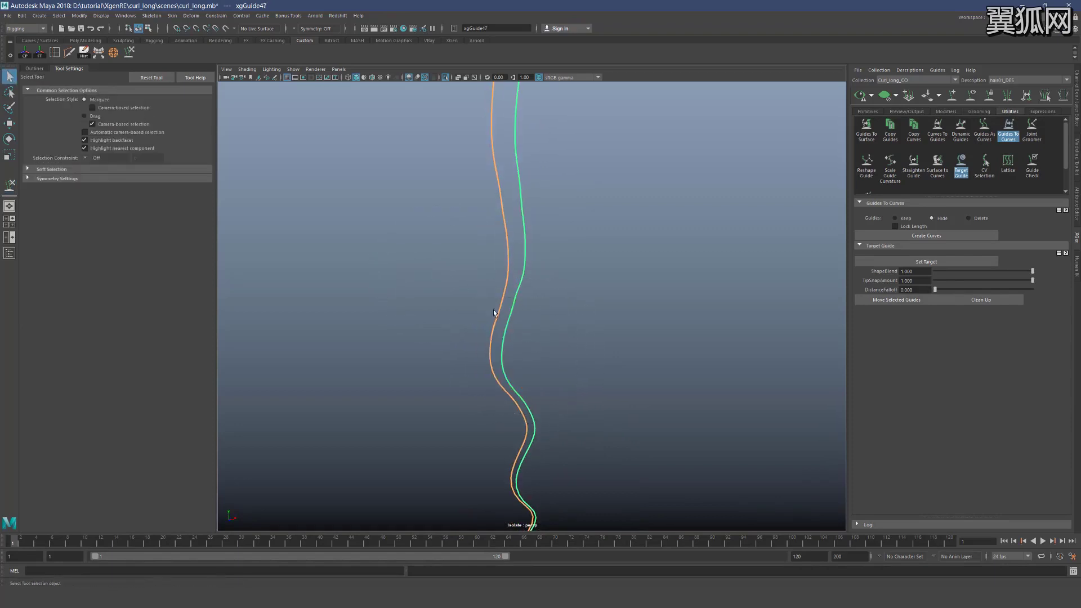
key(y)
mouse_move(461, 393)
alt+mouse_down()
mouse_move(557, 379)
mouse_move(535, 372)
alt+mouse_up()
alt+right_drag(517, 395, 511, 439)
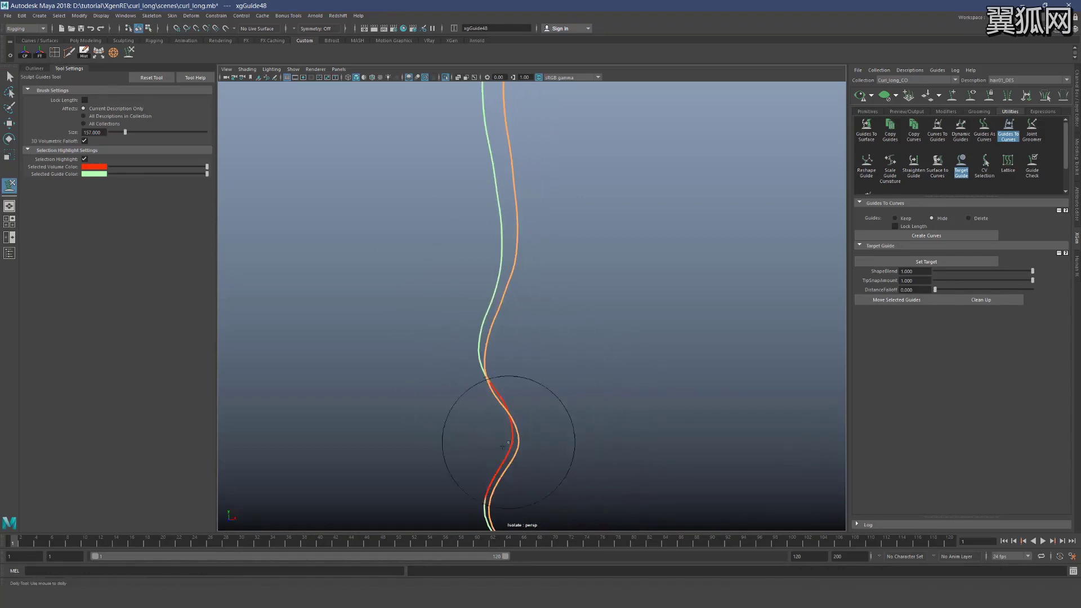
Sculpt the original curled guide's lower end with the brush size at 203, and refine its lower bends with a smaller brush
mouse_move(486, 423)
alt+mouse_down()
mouse_move(531, 415)
mouse_move(555, 386)
mouse_move(572, 404)
mouse_move(474, 453)
alt+mouse_up()
scroll(427, 493, down, 3)
mouse_move(403, 480)
mouse_down()
mouse_move(429, 480)
mouse_move(423, 415)
mouse_up()
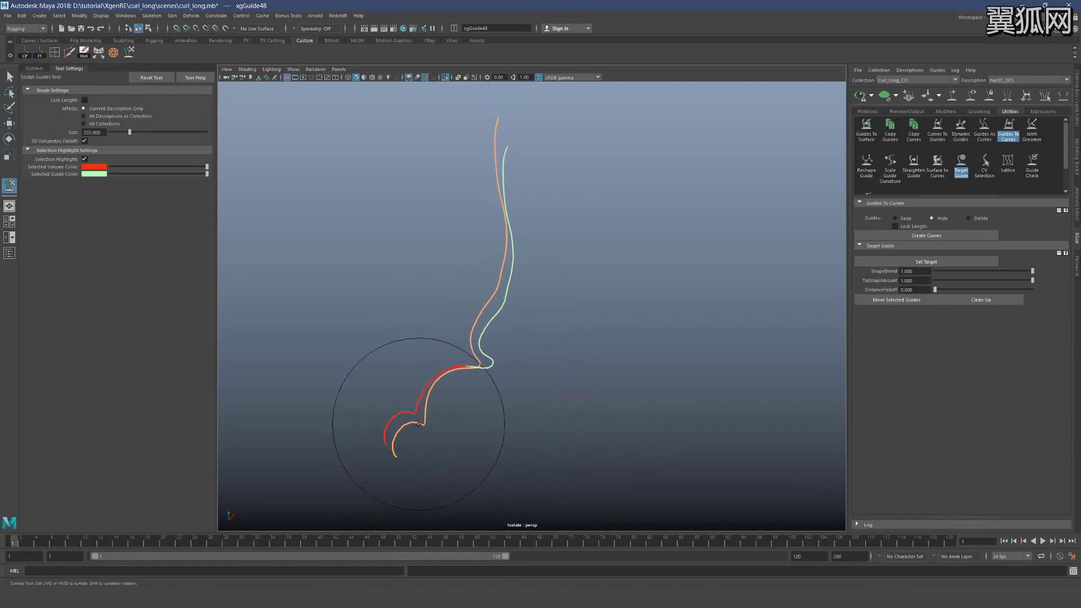
mouse_move(499, 401)
mouse_down()
mouse_move(418, 400)
mouse_move(476, 362)
mouse_move(506, 377)
mouse_move(509, 365)
mouse_move(458, 359)
mouse_move(535, 357)
mouse_move(458, 374)
mouse_move(467, 368)
mouse_up()
scroll(501, 393, up, 2)
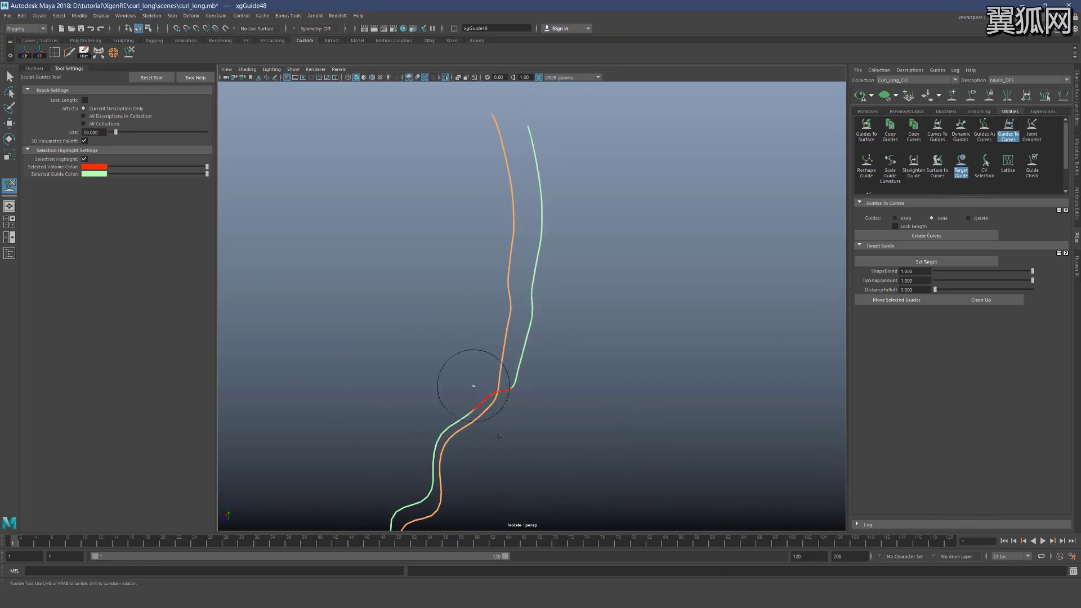
mouse_move(488, 426)
alt+mouse_down()
mouse_move(542, 382)
mouse_move(671, 441)
mouse_move(609, 423)
mouse_move(596, 403)
mouse_move(613, 403)
mouse_move(577, 355)
mouse_move(717, 352)
mouse_move(806, 336)
mouse_move(523, 440)
mouse_move(482, 416)
mouse_move(483, 434)
mouse_move(458, 431)
alt+mouse_up()
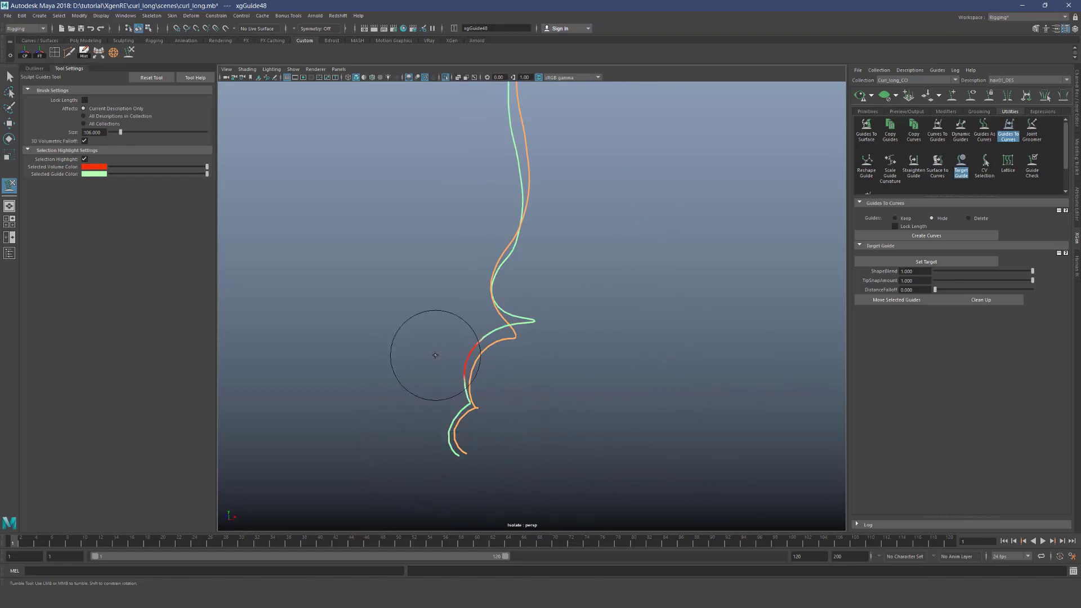
Sculpt the newly curled guide's lower end with brush sizes 150 and 185, and adjust its tip at size 66
key(q)
key(y)
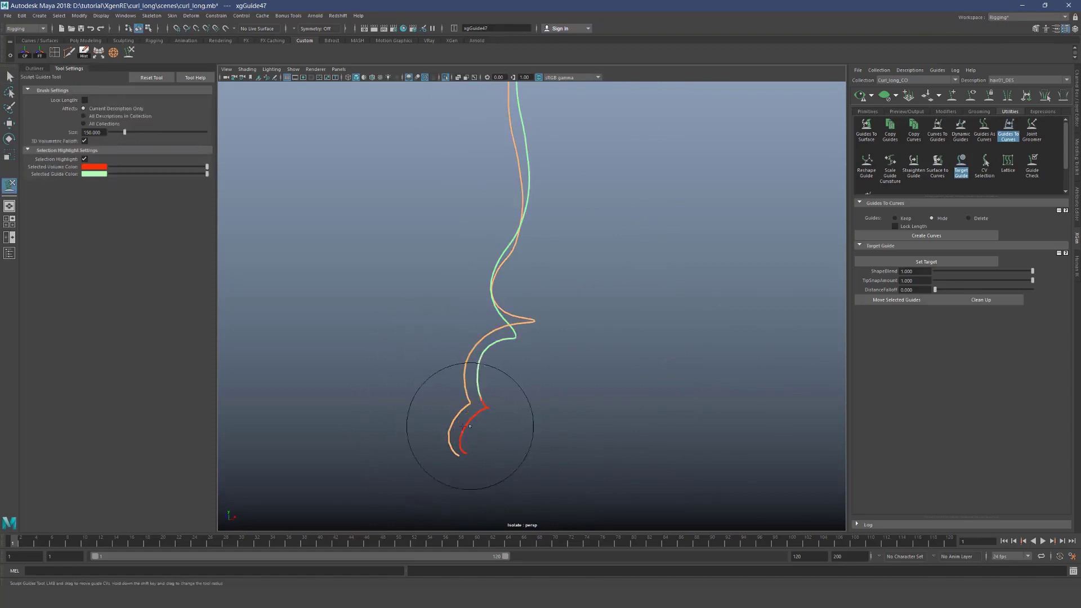
alt+drag(457, 454, 513, 457)
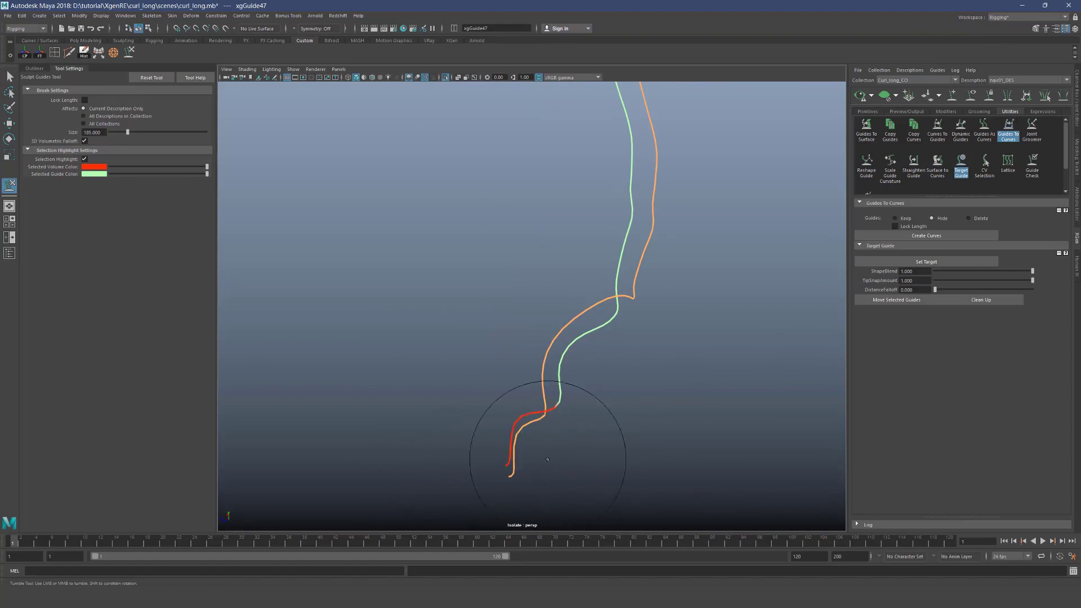
mouse_move(518, 462)
alt+mouse_down()
mouse_move(560, 483)
mouse_move(506, 461)
alt+mouse_up()
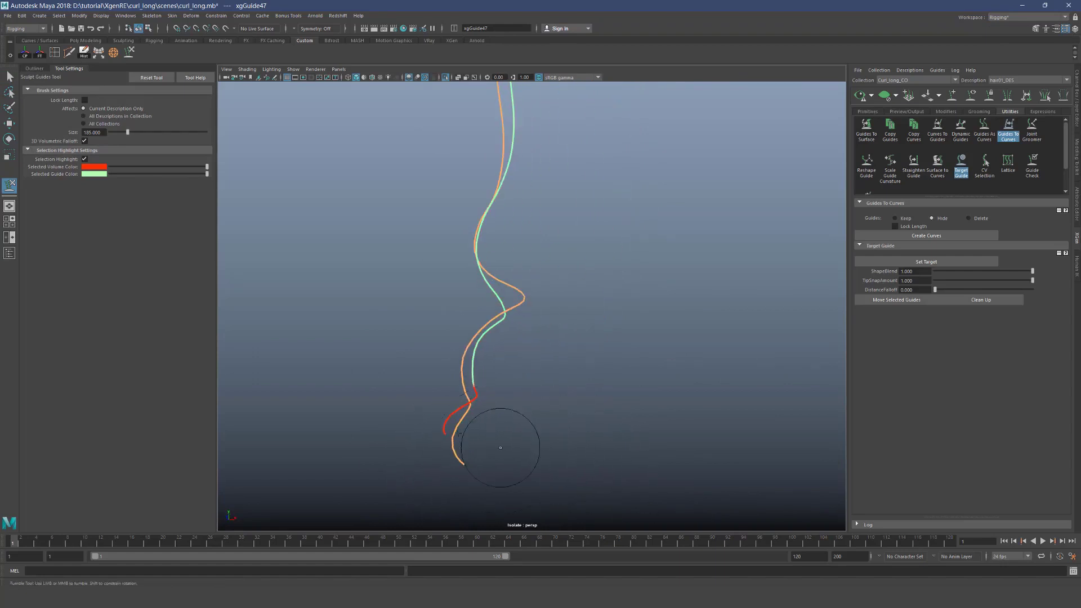
alt+drag(454, 380, 451, 382)
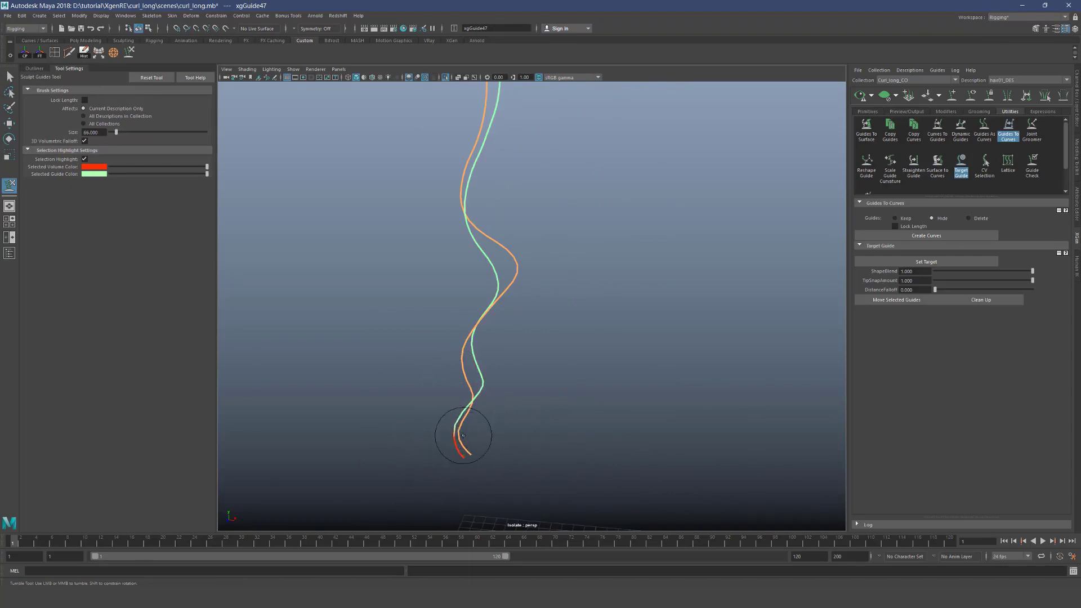
mouse_move(464, 426)
alt+mouse_down()
mouse_move(485, 434)
mouse_move(473, 406)
alt+mouse_up()
Select the original curled guide and sculpt its waves below the large bend with the brush size at 87
key(q)
drag(437, 309, 510, 360)
key(y)
scroll(499, 254, up, 3)
alt+middle_drag(499, 253, 538, 310)
key(q)
click(536, 315)
key(y)
alt+drag(542, 415, 531, 396)
key(b)
drag(511, 399, 522, 400)
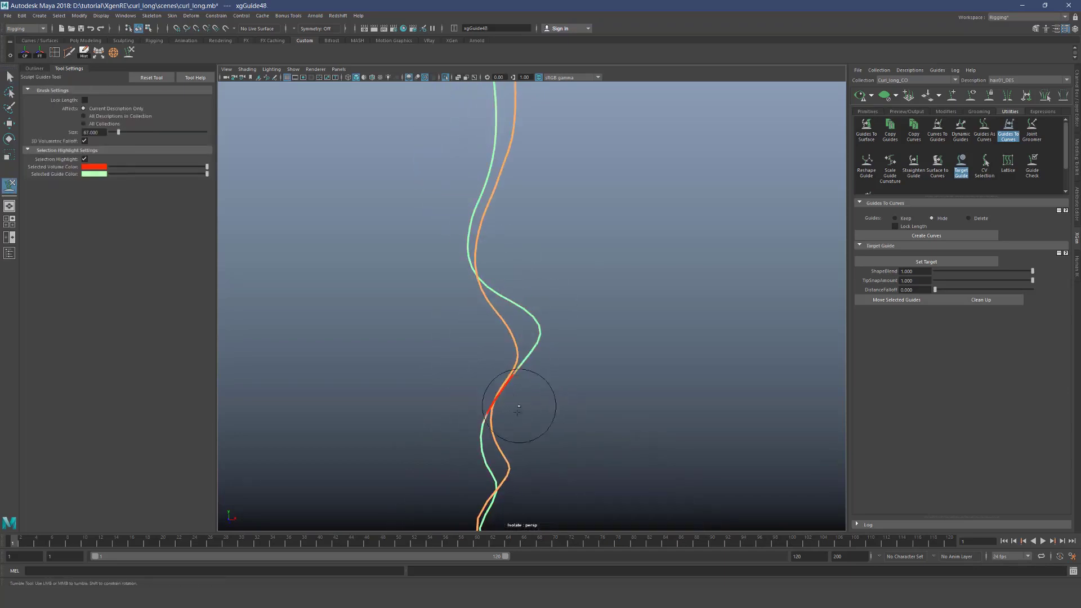
Adjust the newly curled guide's waves, and soften the original guide's large bend with brush sizes 78 and 149
click(519, 352)
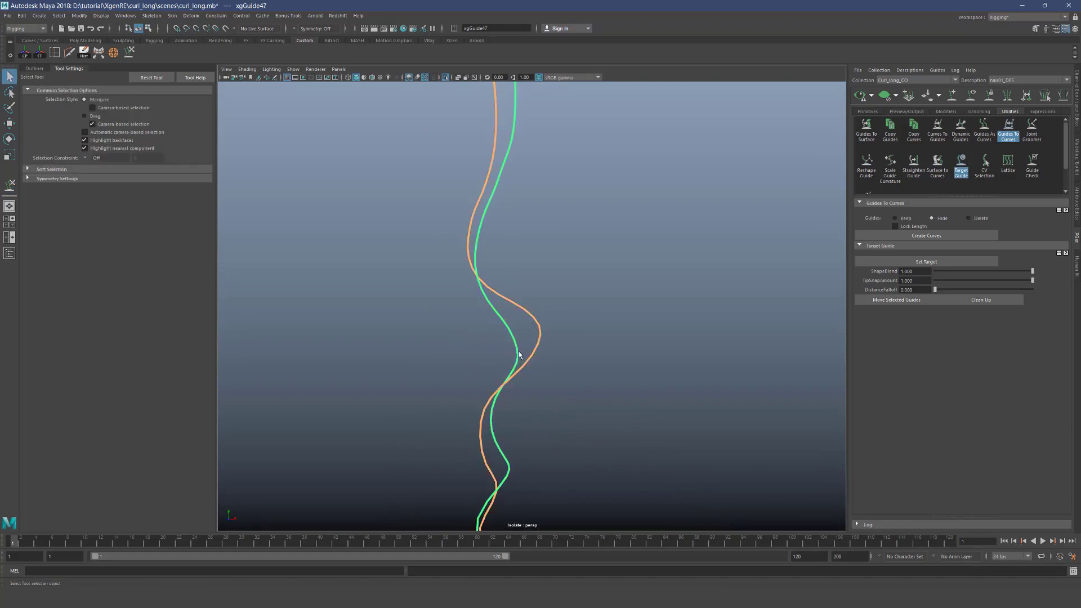
mouse_move(496, 411)
alt+mouse_down()
mouse_move(560, 415)
mouse_move(571, 433)
mouse_move(512, 424)
mouse_move(528, 374)
mouse_move(544, 383)
mouse_move(512, 388)
mouse_move(530, 417)
mouse_move(510, 416)
alt+mouse_up()
key(q)
key(y)
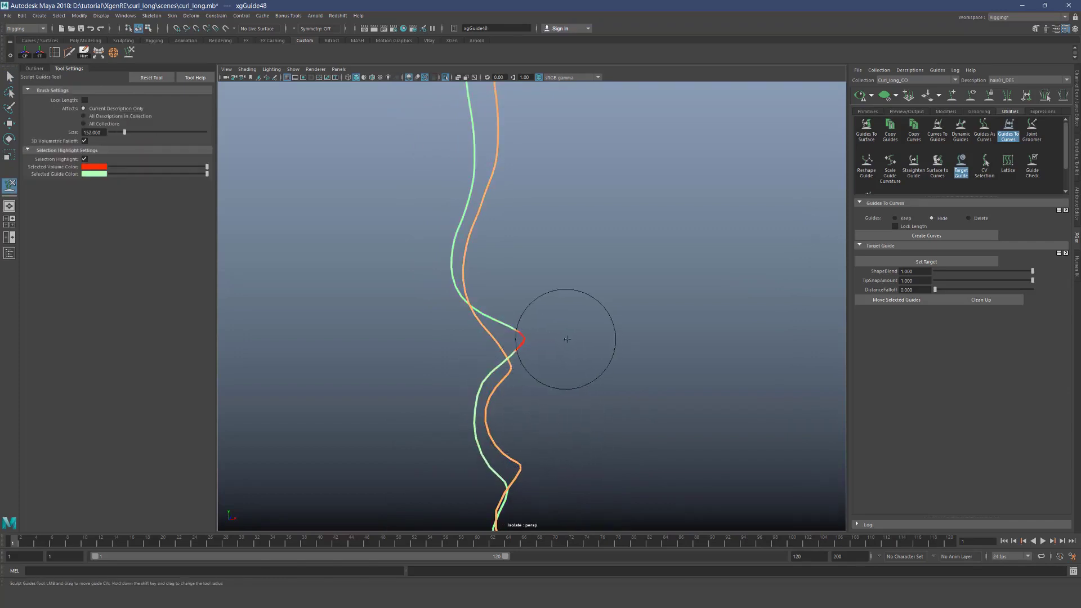
drag(573, 335, 550, 333)
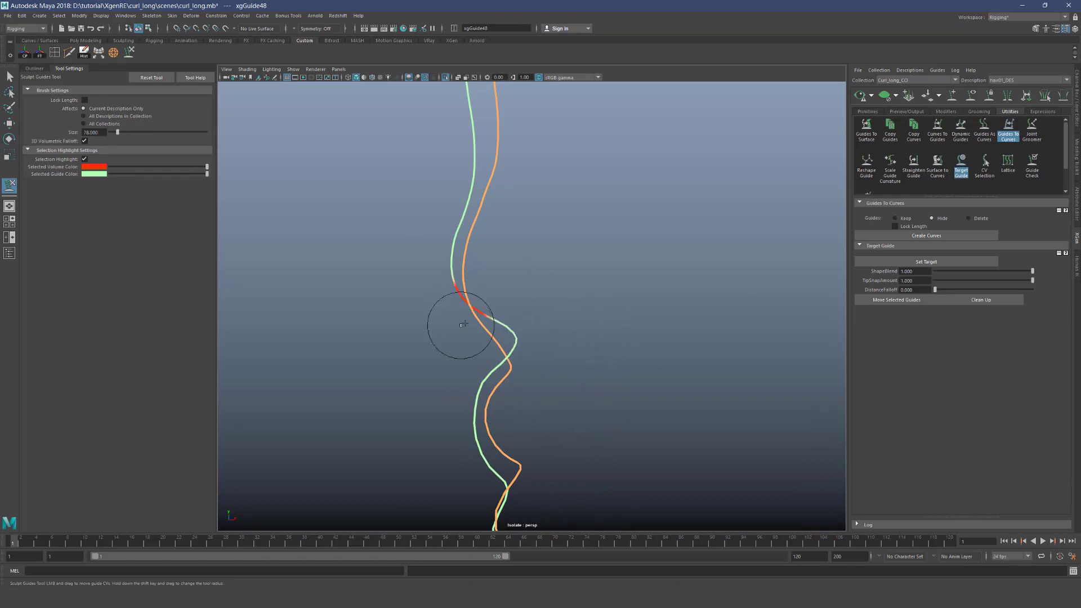
mouse_move(471, 305)
mouse_down()
mouse_move(512, 346)
mouse_move(553, 415)
mouse_up()
key(b)
alt+drag(567, 319, 578, 318)
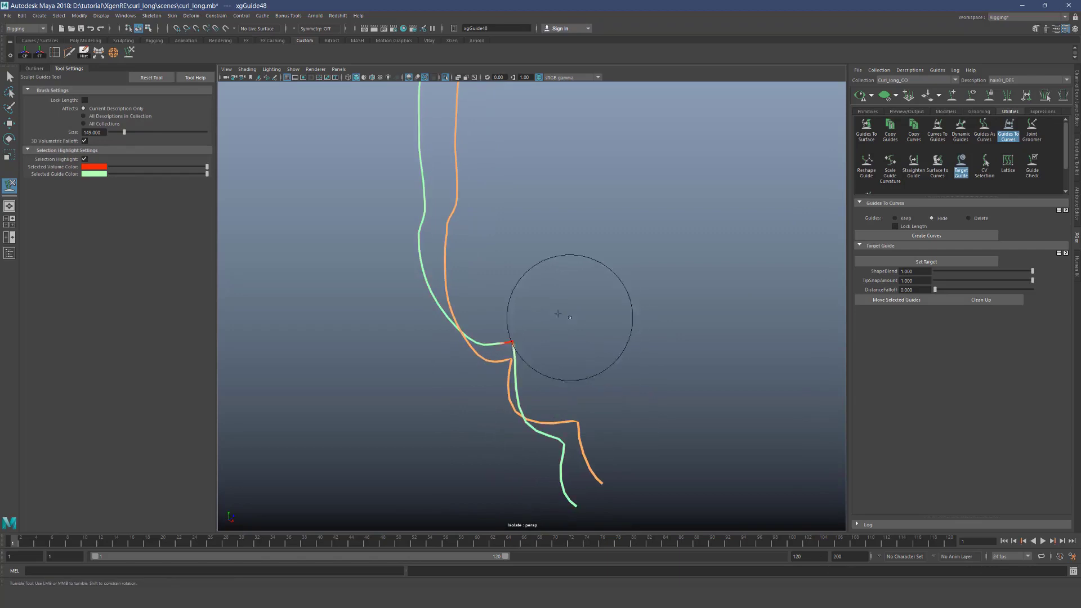
Select the other isolated guide and reshape its lower waves with a resized sculpting brush
mouse_move(580, 370)
alt+mouse_down()
mouse_move(541, 407)
mouse_move(504, 427)
mouse_move(468, 424)
mouse_move(450, 444)
alt+mouse_up()
key(q)
click(538, 463)
scroll(538, 461, down, 2)
key(y)
key(b)
mouse_move(496, 431)
mouse_down()
mouse_move(509, 436)
mouse_move(492, 448)
mouse_up()
mouse_move(535, 391)
shift+mouse_down()
mouse_move(477, 391)
mouse_move(507, 391)
mouse_move(519, 413)
mouse_move(481, 357)
mouse_move(493, 380)
mouse_move(558, 379)
mouse_move(532, 453)
mouse_move(546, 423)
mouse_move(585, 437)
mouse_move(555, 421)
mouse_move(593, 434)
mouse_move(632, 472)
shift+mouse_up()
Switch between the isolated guides to rework their lower bends, undo one sculpting change, and set the brush size to 70
key(q)
click(542, 342)
key(y)
key(q)
key(y)
key(ctrl+z)
key(b)
drag(553, 406, 527, 405)
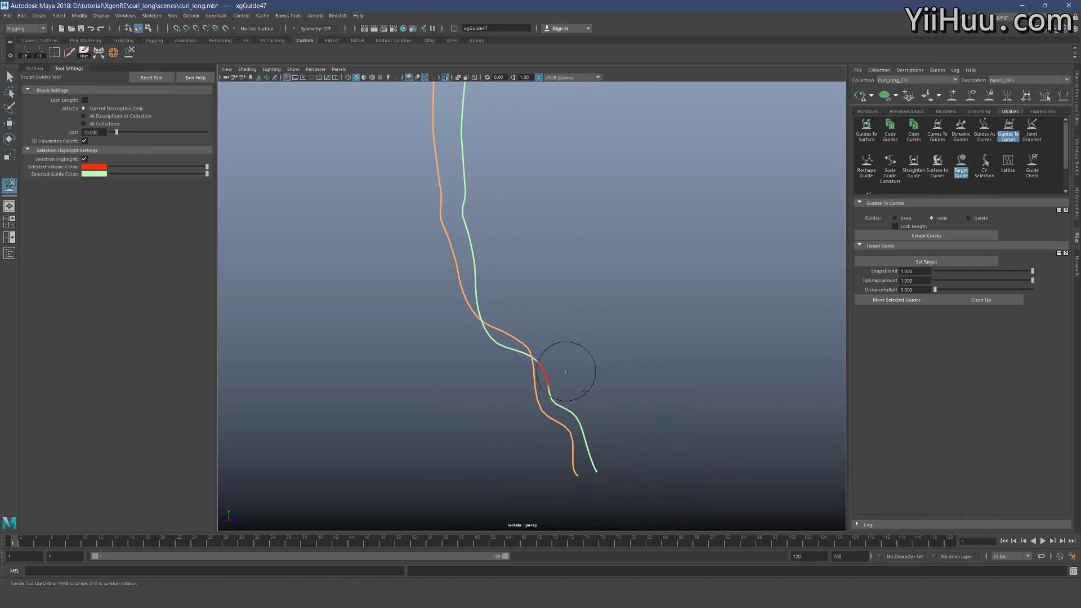
Sculpt the tips of both isolated guides in turn with the brush size at 118
key(q)
mouse_move(593, 475)
alt+mouse_down()
mouse_move(570, 449)
mouse_move(591, 490)
alt+mouse_up()
mouse_move(538, 404)
alt+mouse_down()
mouse_move(572, 374)
mouse_move(626, 358)
mouse_move(797, 378)
mouse_move(643, 414)
mouse_move(536, 304)
mouse_move(430, 345)
alt+mouse_up()
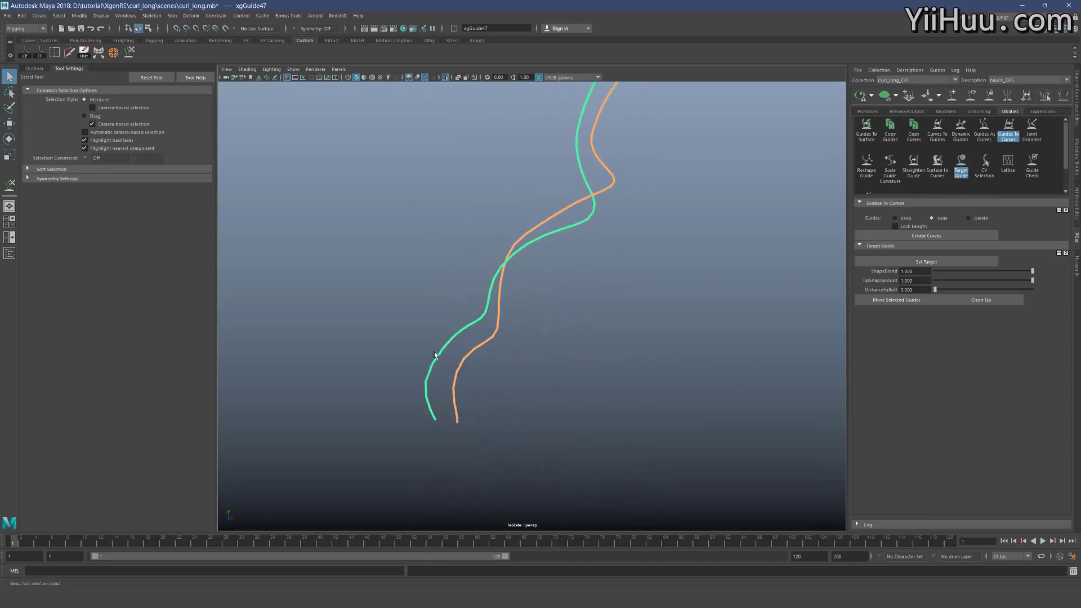
key(y)
mouse_move(422, 422)
mouse_down()
mouse_move(434, 340)
mouse_move(482, 374)
mouse_move(475, 386)
mouse_up()
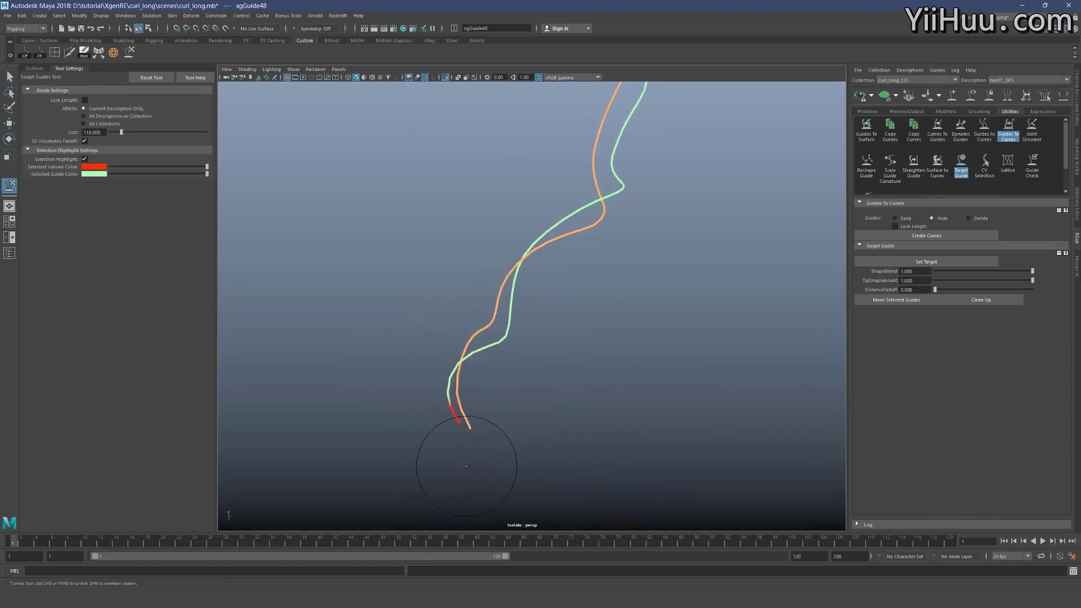
mouse_move(452, 435)
alt+mouse_down()
mouse_move(430, 413)
mouse_move(548, 425)
mouse_move(492, 418)
mouse_move(510, 437)
alt+mouse_up()
key(q)
key(y)
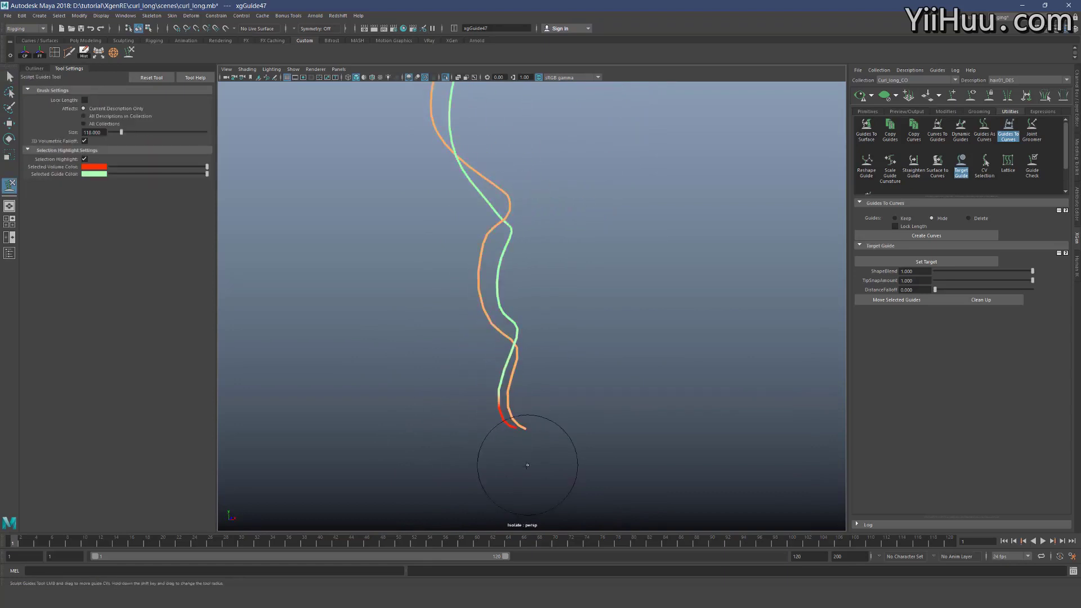
Turn off isolation and sculpt the lower curls of both selected guides together with the brush size at 78
key(q)
click(446, 77)
scroll(540, 328, down, 2)
mouse_move(540, 329)
alt+mouse_down()
mouse_move(590, 381)
mouse_move(555, 331)
mouse_move(563, 309)
mouse_move(543, 307)
mouse_move(577, 323)
alt+mouse_up()
key(y)
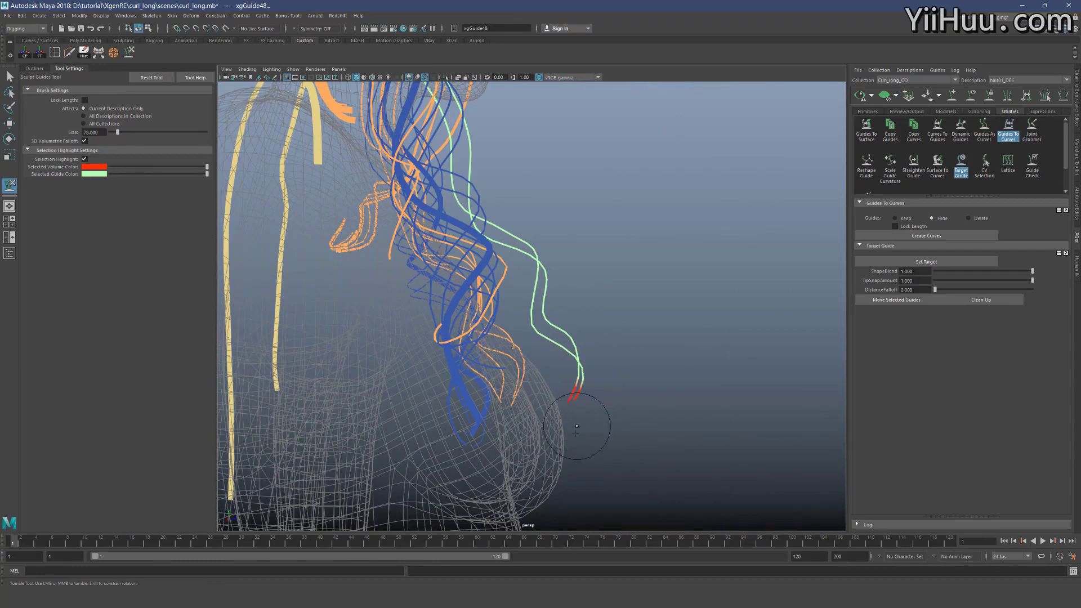
mouse_move(569, 436)
mouse_down()
mouse_move(555, 341)
mouse_move(540, 367)
mouse_up()
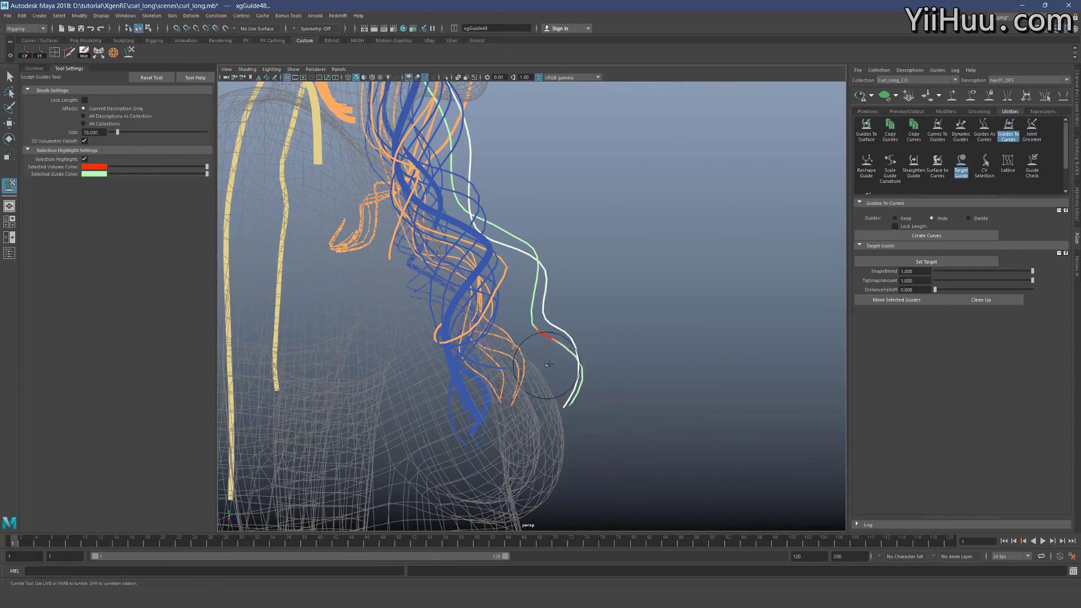
alt+middle_drag(525, 206, 526, 253)
drag(530, 250, 540, 259)
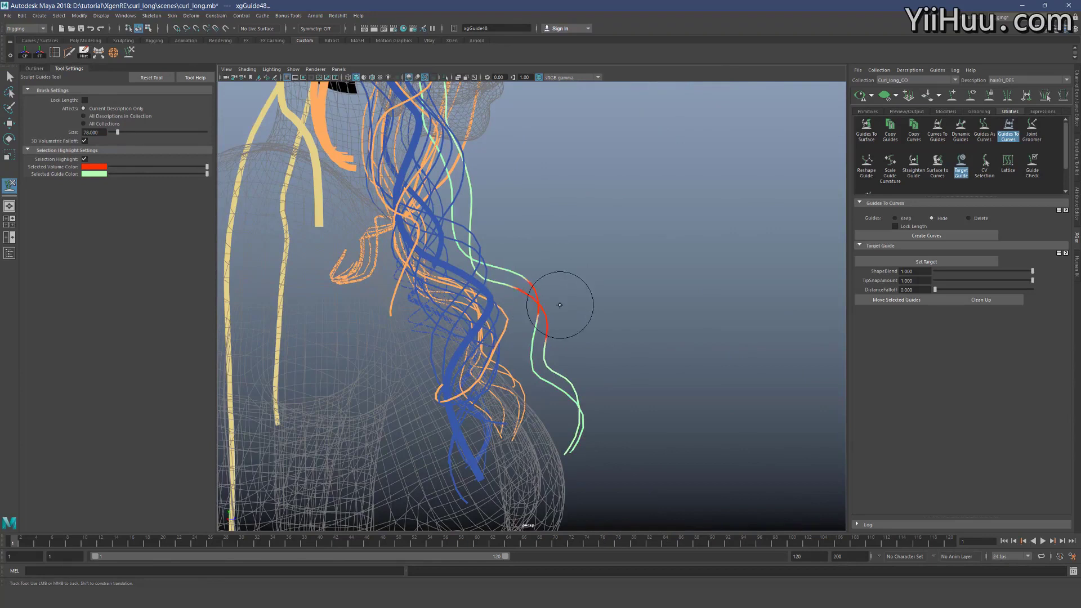
Select only the newly curled guide and sculpt its lower bend over the chest with the brush size at 106
mouse_move(580, 274)
alt+mouse_down()
mouse_move(510, 277)
mouse_move(549, 304)
alt+mouse_up()
key(b)
alt+drag(547, 344, 536, 369)
key(q)
scroll(532, 365, up, 3)
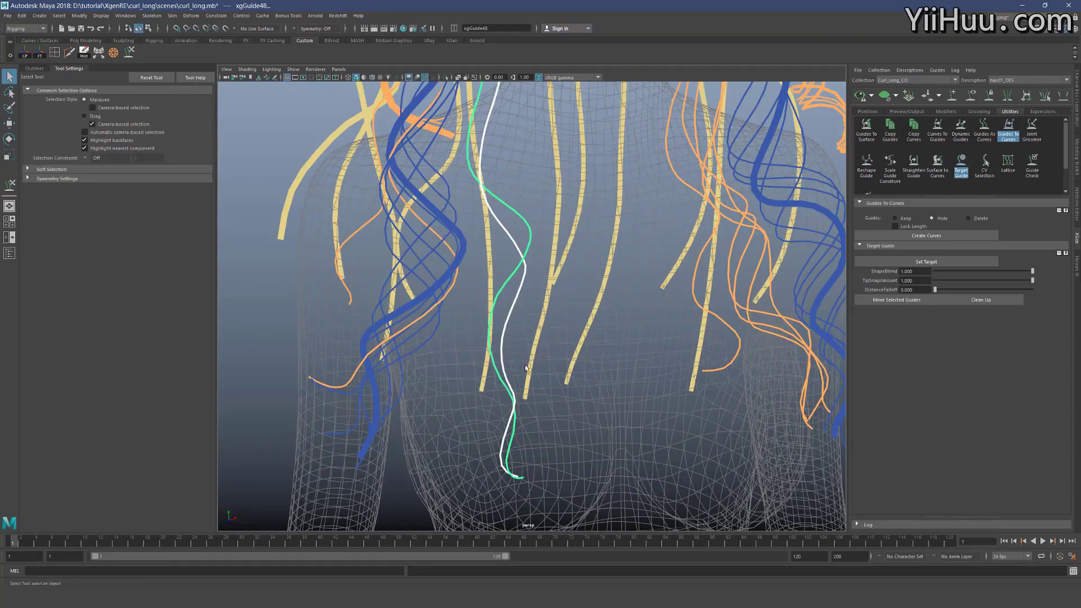
click(503, 356)
key(y)
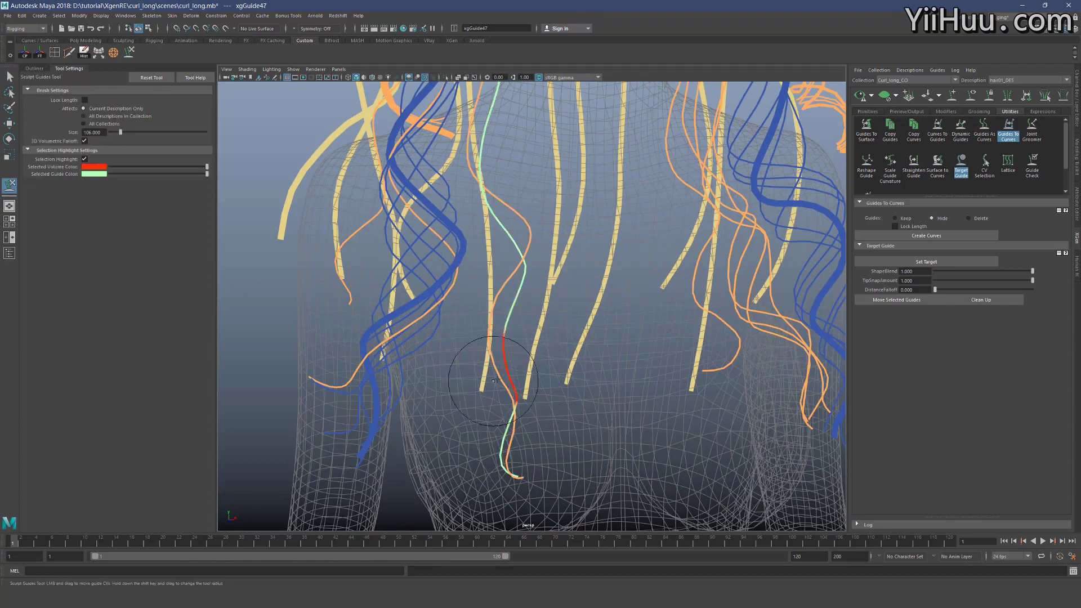
drag(541, 348, 500, 338)
Select the original curled guide and reshape its wave above the chest with the brush size at 106
key(q)
click(507, 289)
key(y)
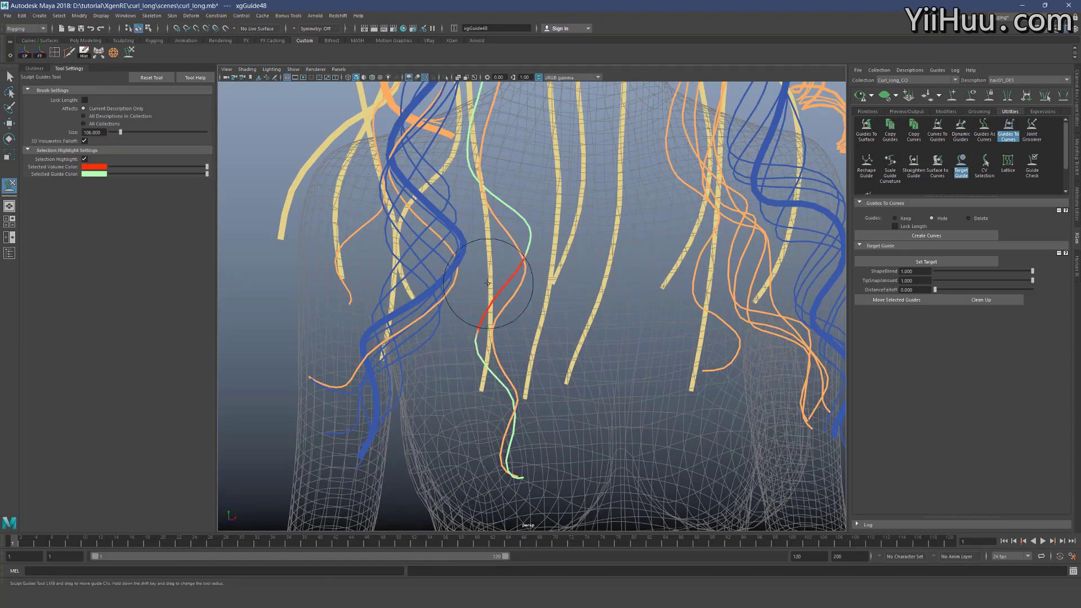
key(q)
scroll(506, 332, down, 5)
alt+middle_drag(516, 347, 522, 391)
scroll(521, 390, up, 4)
scroll(522, 391, down, 2)
key(y)
mouse_move(523, 396)
alt+mouse_down()
mouse_move(601, 411)
mouse_move(491, 389)
alt+mouse_up()
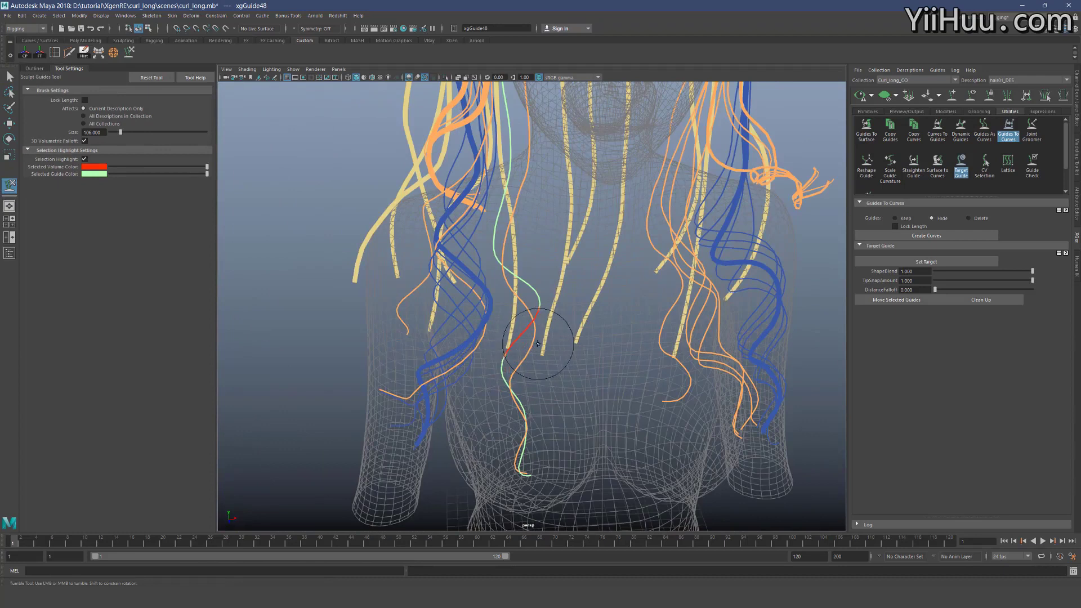
Sculpt the original curled guide's bend just above its tip with the brush size at 84
alt+drag(549, 336, 548, 374)
key(q)
key(y)
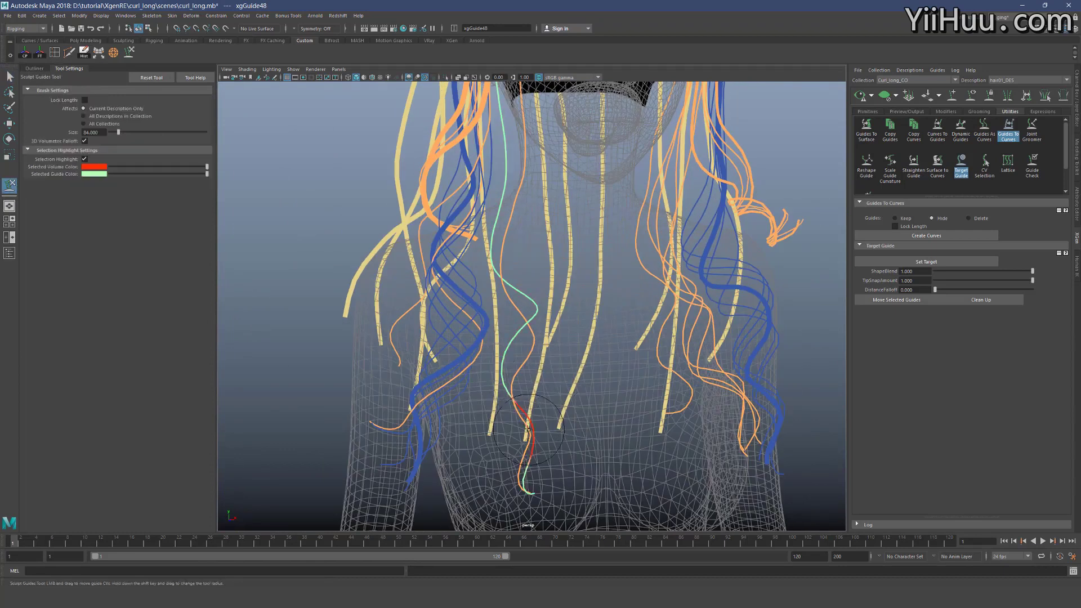
alt+drag(523, 427, 543, 466)
Select both curled guides together and sculpt their curls from the side and below with the brush size at 24
mouse_move(517, 413)
alt+mouse_down()
mouse_move(581, 427)
mouse_move(524, 446)
mouse_move(661, 396)
alt+mouse_up()
scroll(556, 434, down, 4)
key(q)
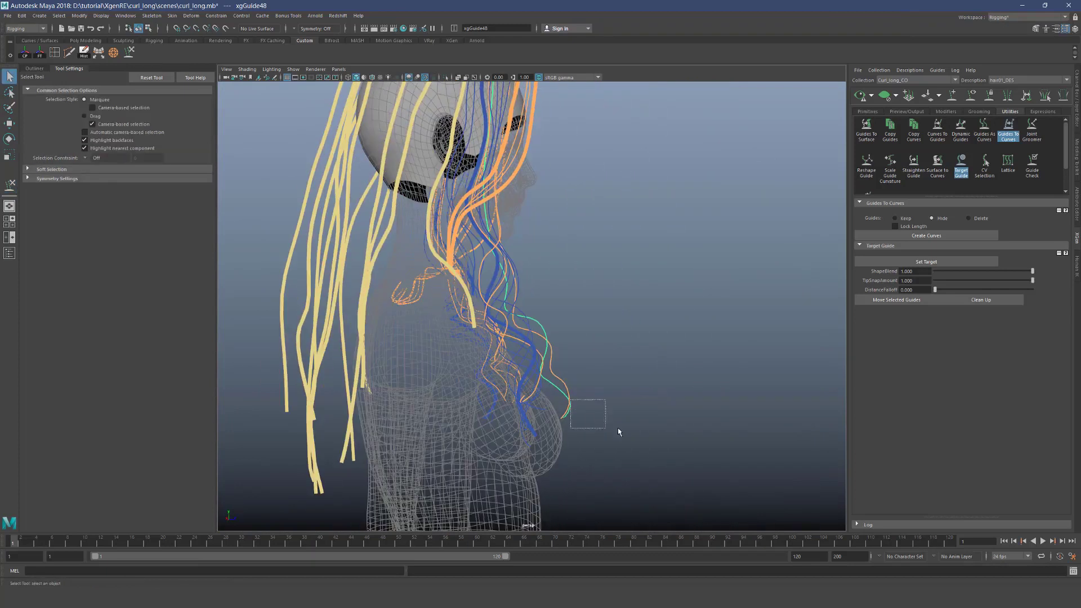
key(y)
mouse_move(602, 363)
alt+mouse_down()
mouse_move(531, 360)
mouse_move(593, 333)
mouse_move(527, 320)
alt+mouse_up()
key(b)
drag(527, 320, 493, 320)
alt+right_drag(501, 324, 561, 354)
alt+drag(561, 354, 563, 279)
alt+right_drag(563, 278, 625, 298)
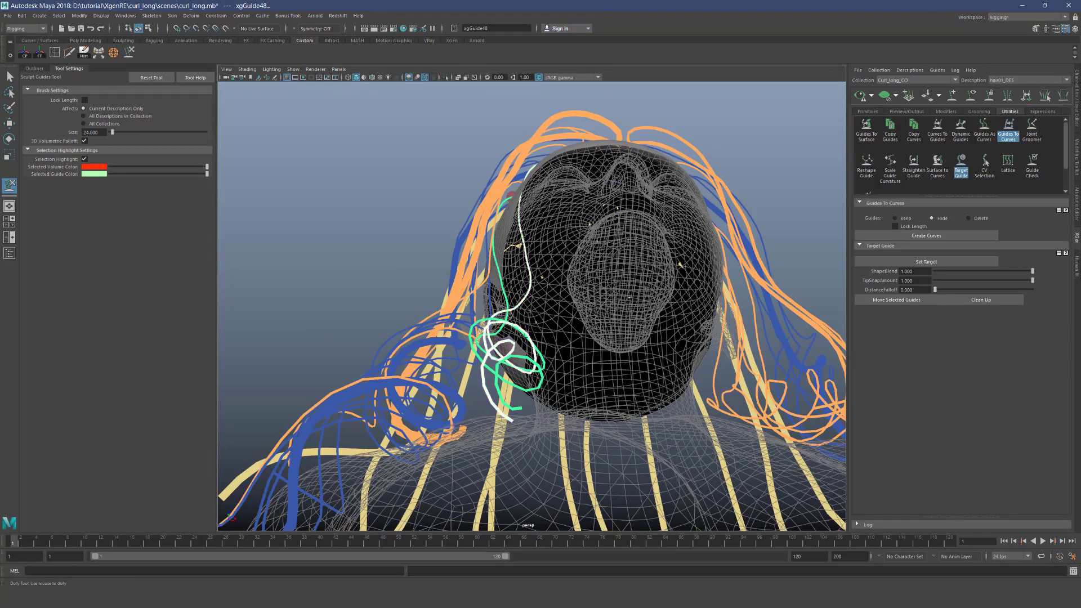
alt+drag(557, 326, 543, 339)
key(q)
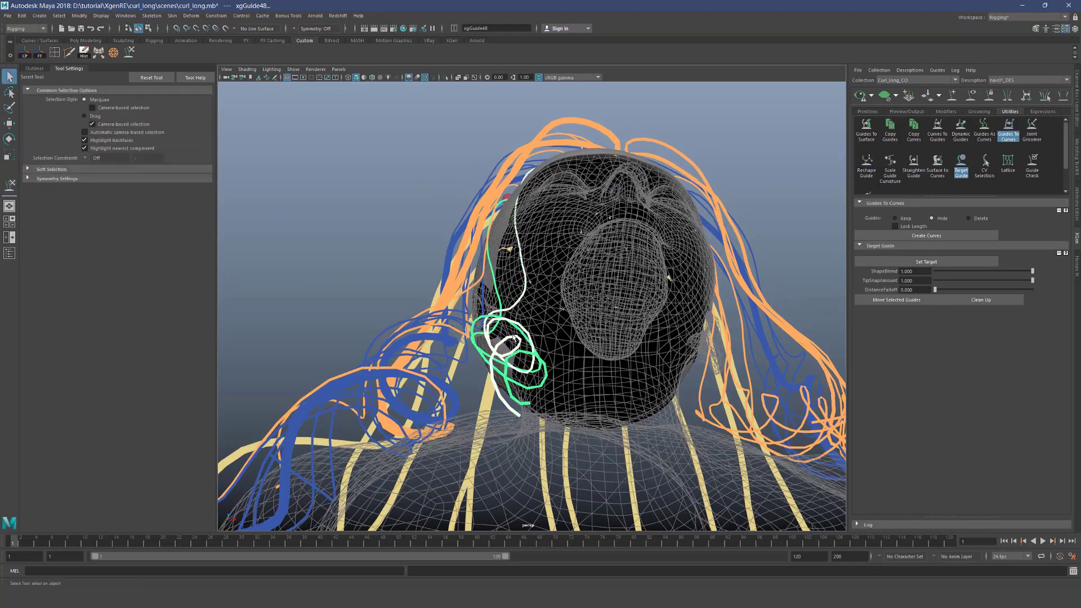
Select only the inner curled guide and reshape its lower curls with the brush size at 70
alt+drag(512, 343, 503, 444)
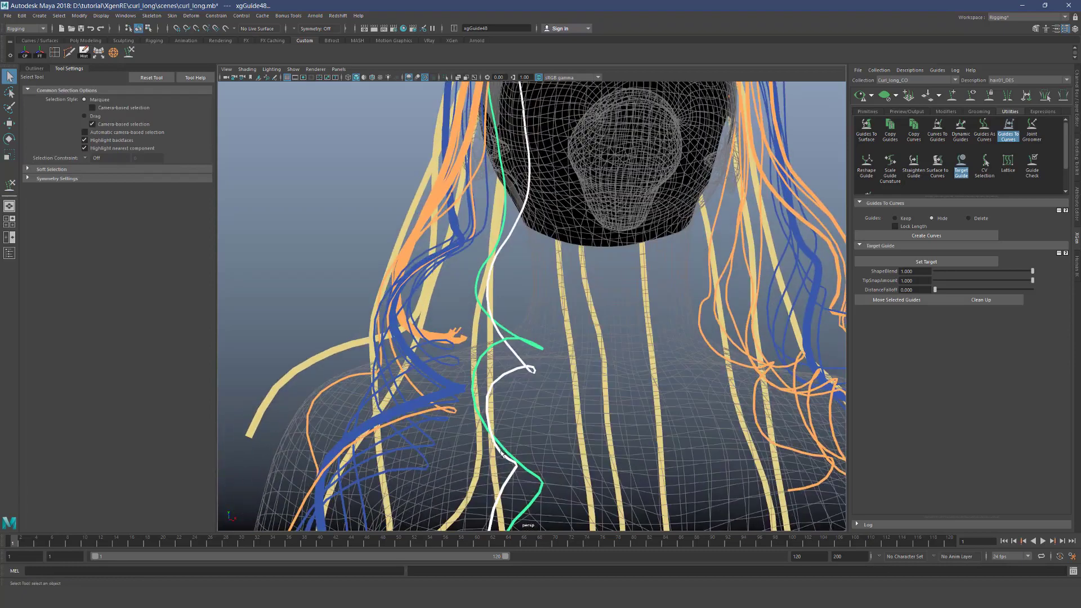
drag(518, 485, 541, 496)
mouse_move(541, 495)
alt+mouse_down()
mouse_move(536, 443)
mouse_move(497, 356)
mouse_move(504, 382)
alt+mouse_up()
scroll(494, 340, up, 3)
key(y)
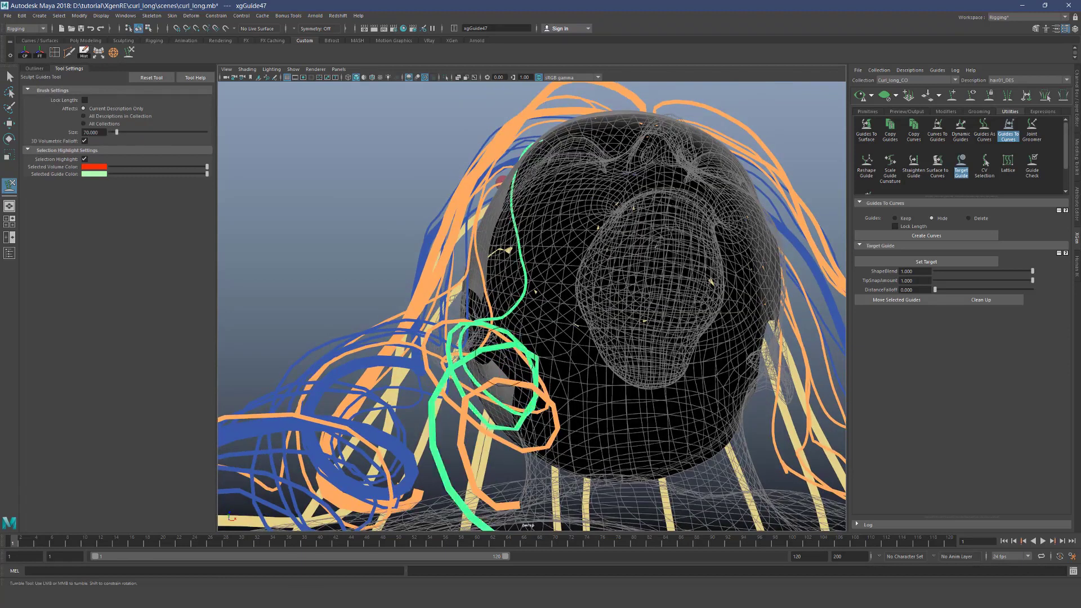
Select the outer curled guide and sculpt its lower loop with the brush size at 70
key(q)
click(496, 434)
key(y)
drag(486, 435, 521, 450)
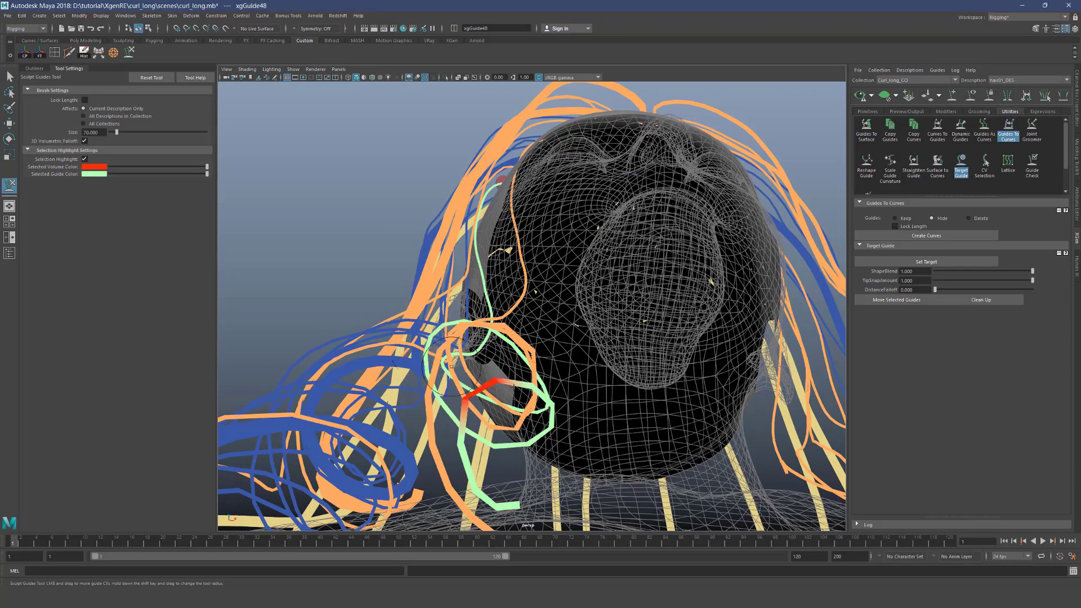
drag(493, 383, 507, 332)
Reselect the inner curled guide and sculpt its bend above the chest with the brush size at 104
alt+right_drag(507, 332, 495, 321)
mouse_move(496, 321)
alt+mouse_down()
mouse_move(506, 314)
mouse_move(550, 370)
alt+mouse_up()
alt+right_drag(550, 370, 510, 366)
alt+middle_drag(509, 366, 510, 326)
alt+right_drag(509, 326, 545, 328)
mouse_move(545, 328)
alt+mouse_down()
mouse_move(481, 335)
mouse_move(527, 398)
mouse_move(518, 364)
alt+mouse_up()
key(q)
click(520, 376)
key(y)
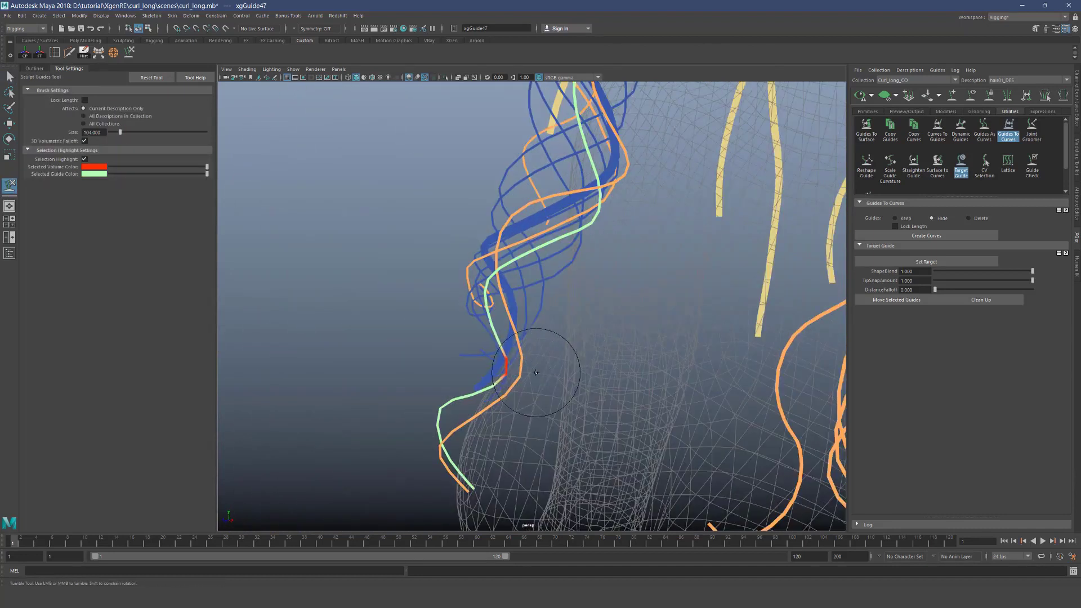
Regenerate and save the maps of the Clumping1 modifier with control maps in use, and update the hair preview
key(q)
alt+right_drag(547, 371, 507, 371)
alt+drag(506, 371, 630, 362)
alt+right_drag(630, 361, 573, 358)
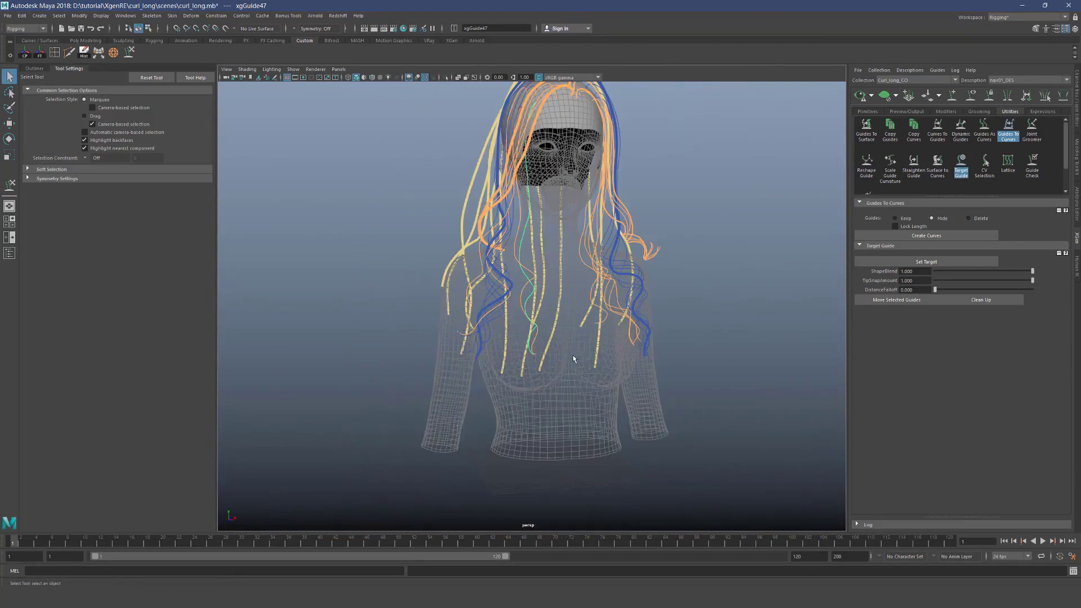
scroll(538, 396, up, 2)
click(947, 112)
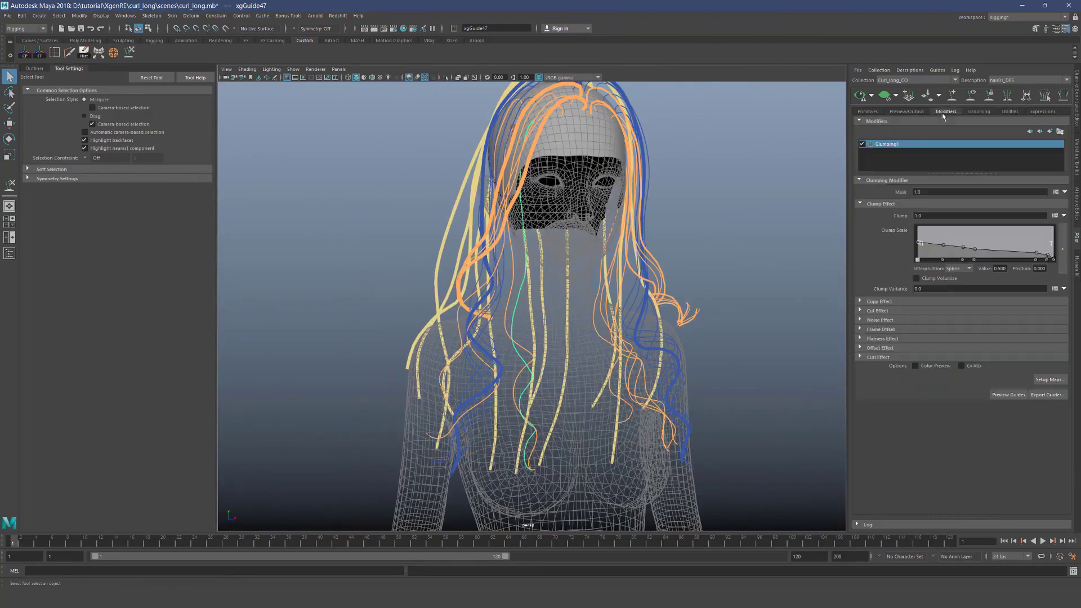
click(1041, 379)
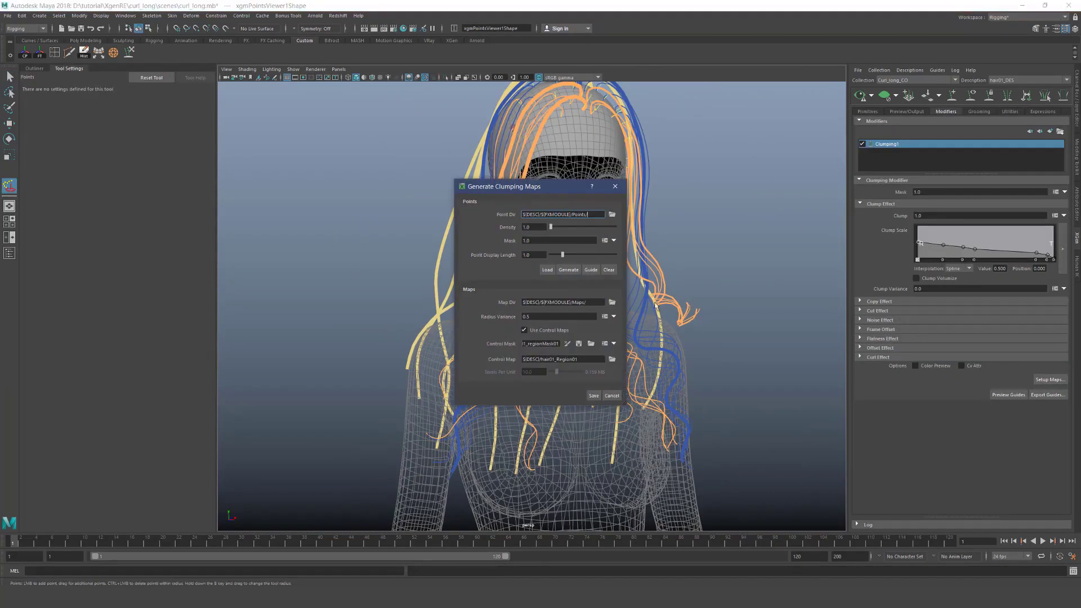
click(595, 396)
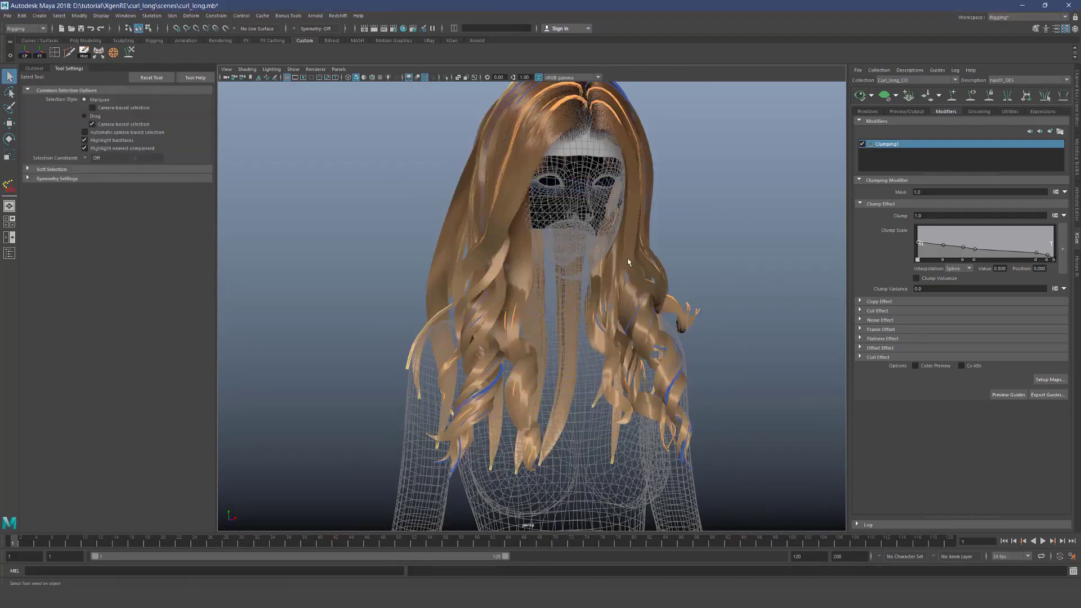
Examine the clumped hair preview without guides from the front and both sides, checking the new front curls
alt+drag(623, 279, 525, 305)
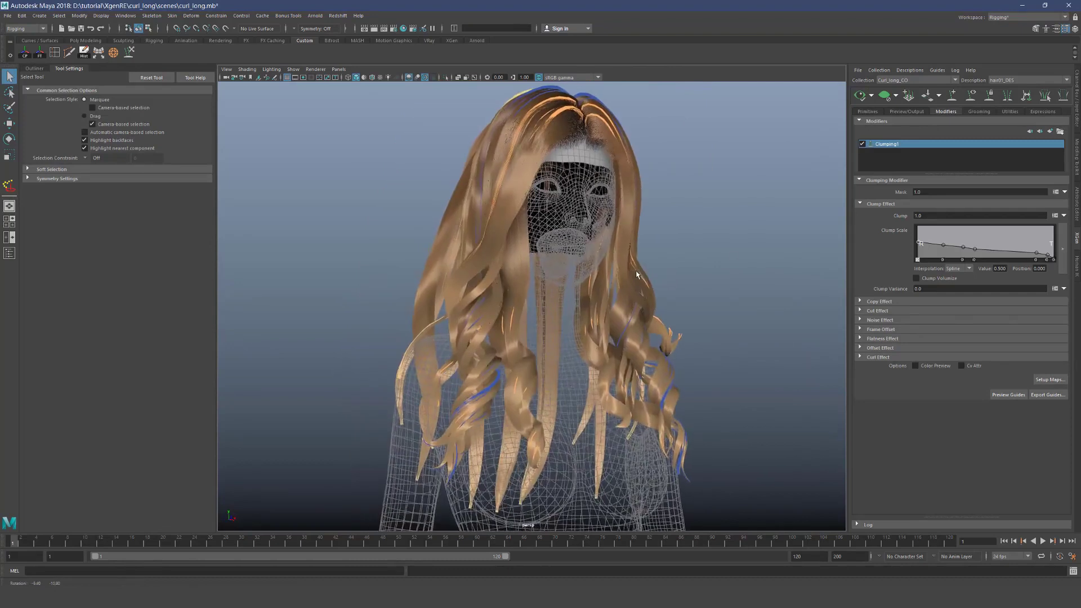
scroll(525, 305, up, 1)
alt+drag(548, 343, 522, 361)
mouse_move(619, 350)
alt+mouse_down()
mouse_move(675, 343)
mouse_move(606, 352)
alt+mouse_up()
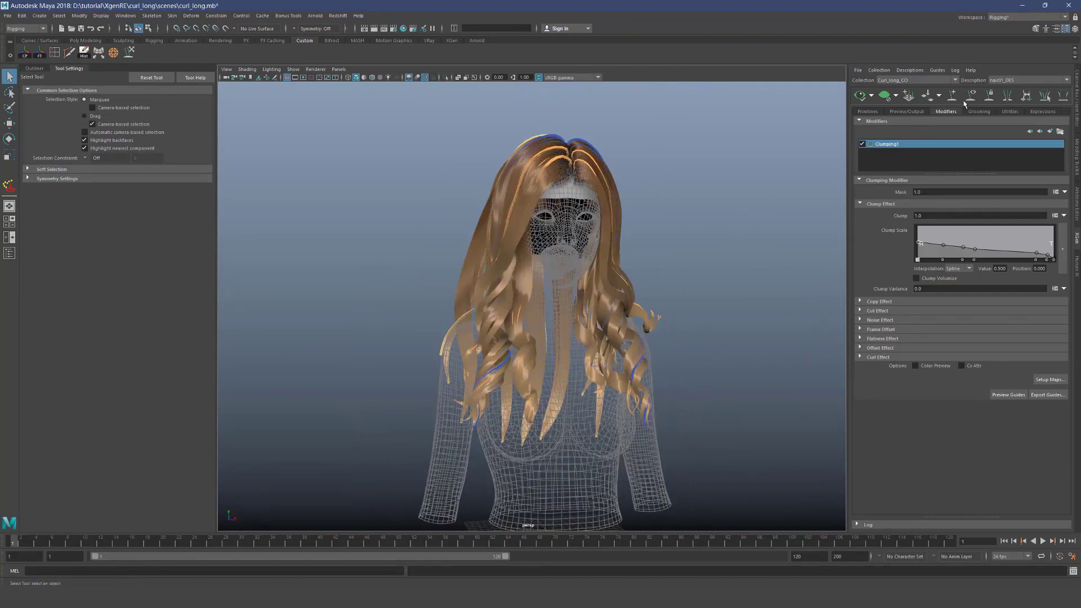
scroll(526, 186, up, 3)
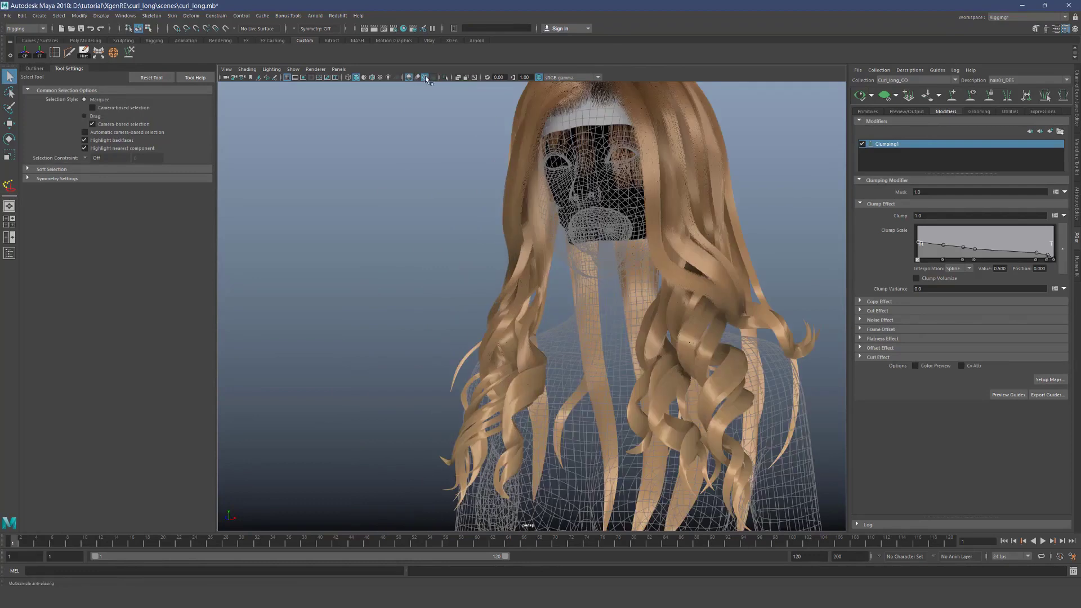
alt+drag(478, 270, 482, 322)
alt+drag(642, 436, 591, 458)
scroll(504, 447, up, 4)
alt+middle_drag(503, 447, 525, 383)
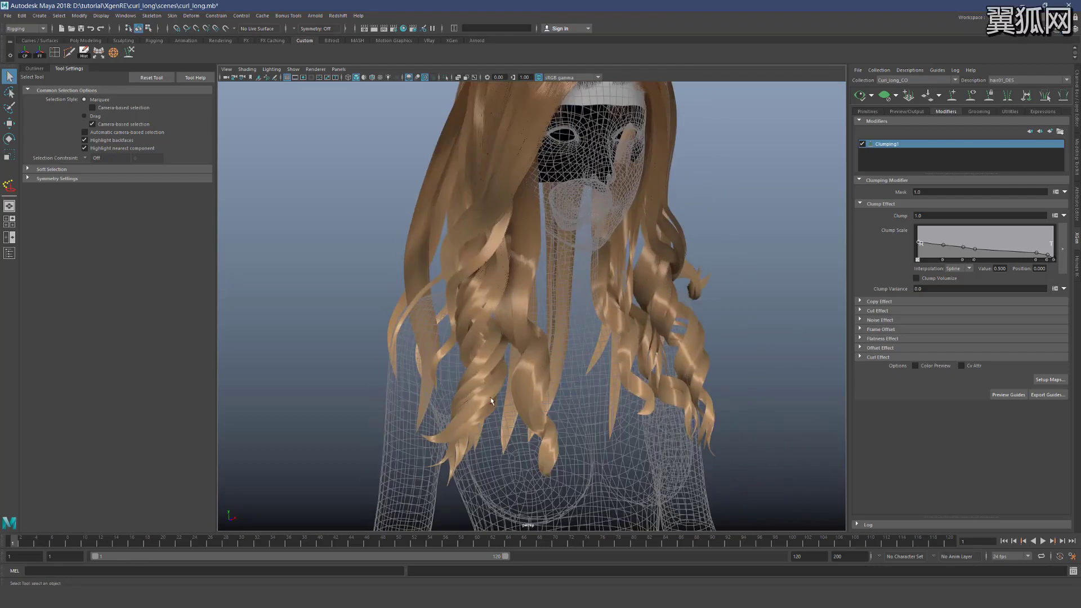
alt+drag(544, 405, 557, 382)
Show the guides without the hair preview and shift the lower curls of both selected guides outward with brush sizes of 104 and 152
click(973, 96)
key(y)
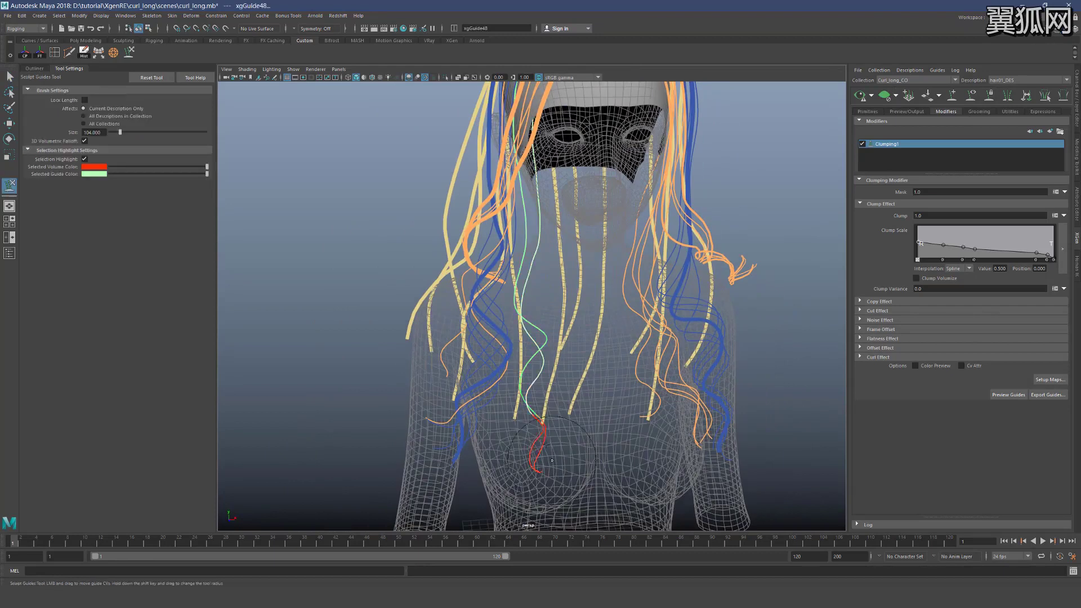
drag(582, 452, 562, 441)
shift+drag(598, 401, 535, 400)
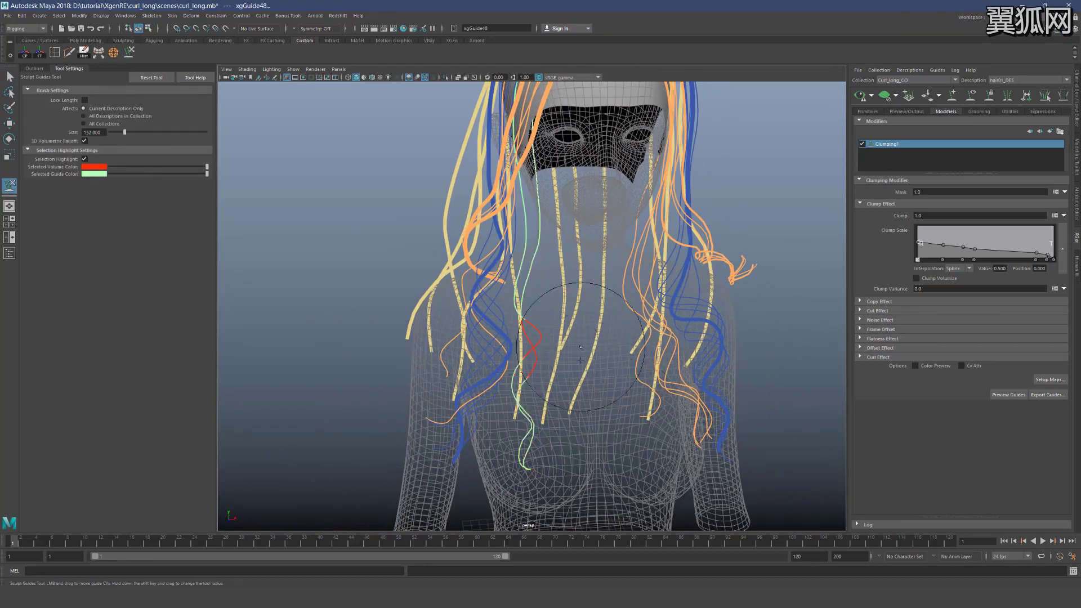
Sculpt the upper length of the inner curled guide beside the cheek with the brush size at 350
alt+drag(574, 337, 501, 341)
alt+drag(485, 402, 469, 284)
alt+drag(562, 246, 524, 236)
key(b)
drag(524, 236, 561, 230)
alt+middle_drag(561, 230, 555, 265)
alt+right_drag(555, 230, 514, 241)
key(b)
drag(514, 241, 529, 251)
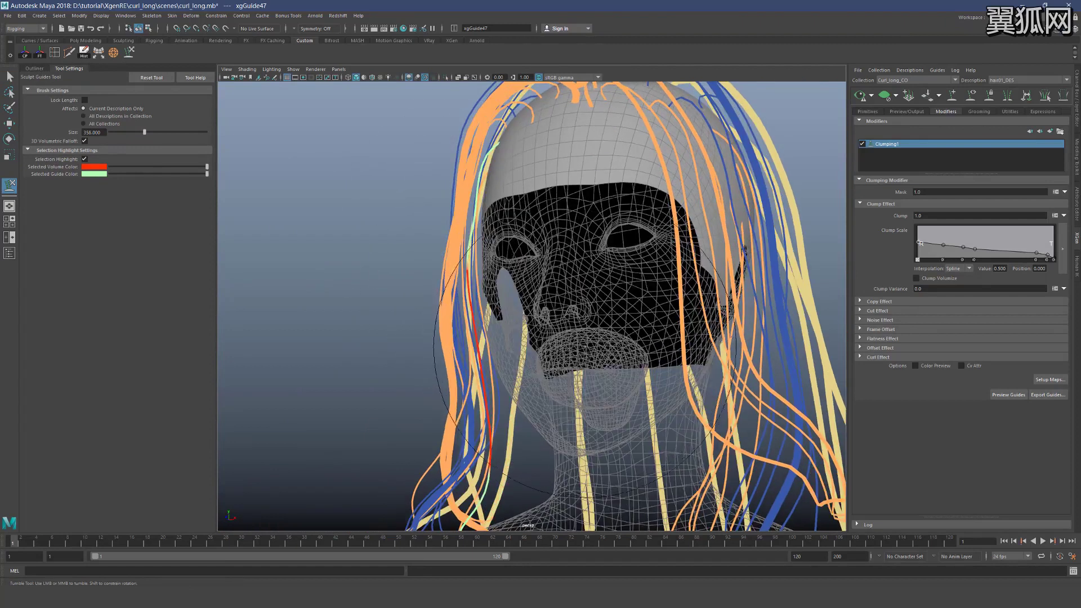
Select the outer curled guide and sculpt its length beside the jaw and neck with the brush size at 350
key(q)
alt+drag(473, 424, 500, 473)
alt+middle_drag(499, 473, 485, 432)
click(488, 433)
key(y)
alt+right_drag(503, 434, 528, 408)
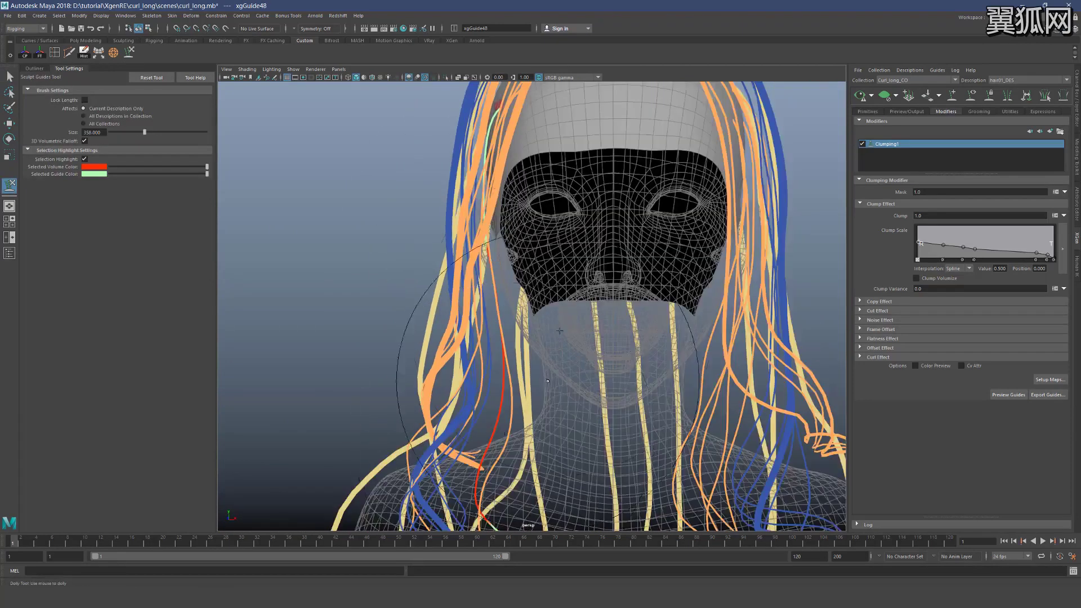
Examine the guide roots and their flow over the crown, parting and hairline from several angles
key(q)
scroll(661, 415, down, 5)
alt+middle_drag(661, 415, 585, 294)
mouse_move(584, 294)
alt+mouse_down()
mouse_move(609, 360)
mouse_move(499, 319)
mouse_move(677, 335)
mouse_move(568, 290)
mouse_move(510, 391)
mouse_move(613, 346)
mouse_move(591, 336)
mouse_move(557, 366)
alt+mouse_up()
alt+middle_drag(558, 293, 585, 296)
scroll(561, 392, up, 3)
scroll(585, 296, up, 1)
scroll(582, 300, down, 3)
alt+drag(737, 283, 693, 285)
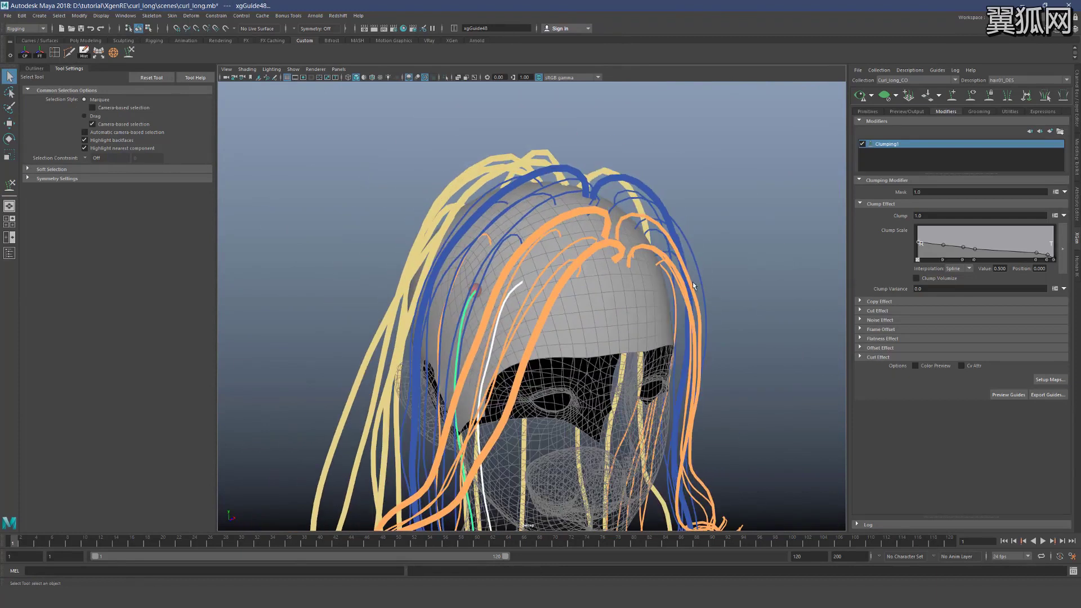
alt+drag(659, 244, 611, 262)
scroll(530, 287, up, 2)
alt+drag(530, 287, 580, 307)
scroll(584, 254, down, 4)
alt+drag(584, 253, 500, 261)
alt+drag(635, 199, 593, 339)
scroll(593, 339, down, 5)
Create a density mask map named hair01_DensityMask01 with black as the start color
click(885, 96)
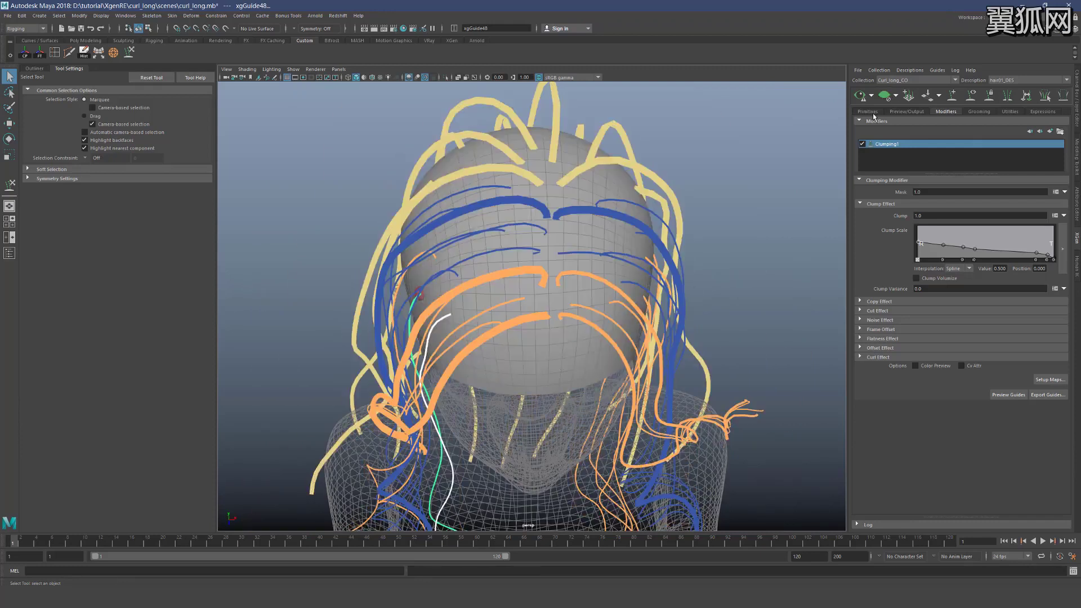
click(871, 113)
click(1060, 174)
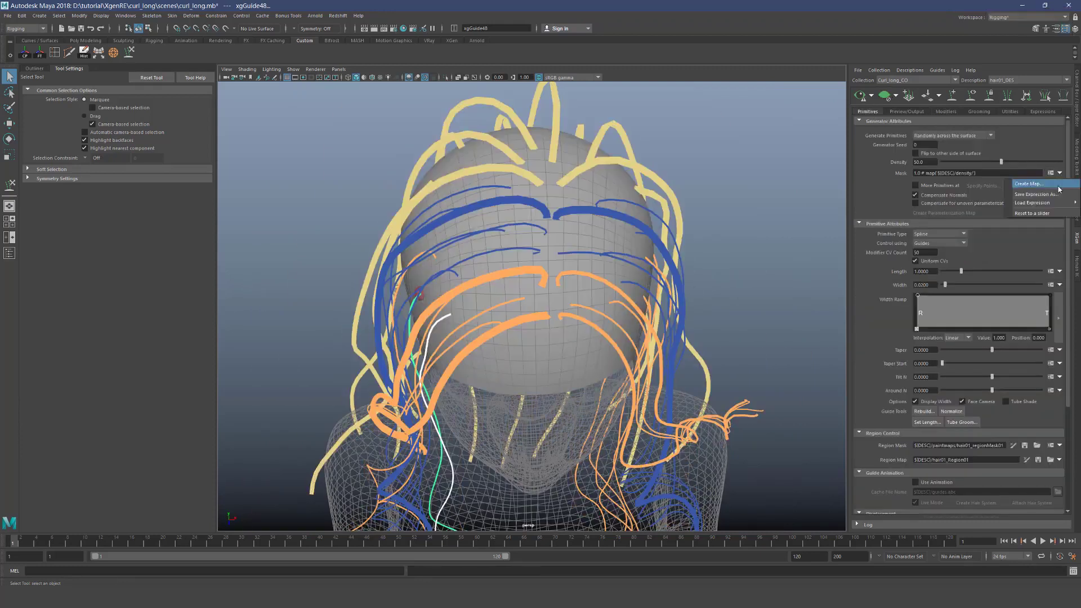
click(1038, 184)
drag(569, 264, 821, 293)
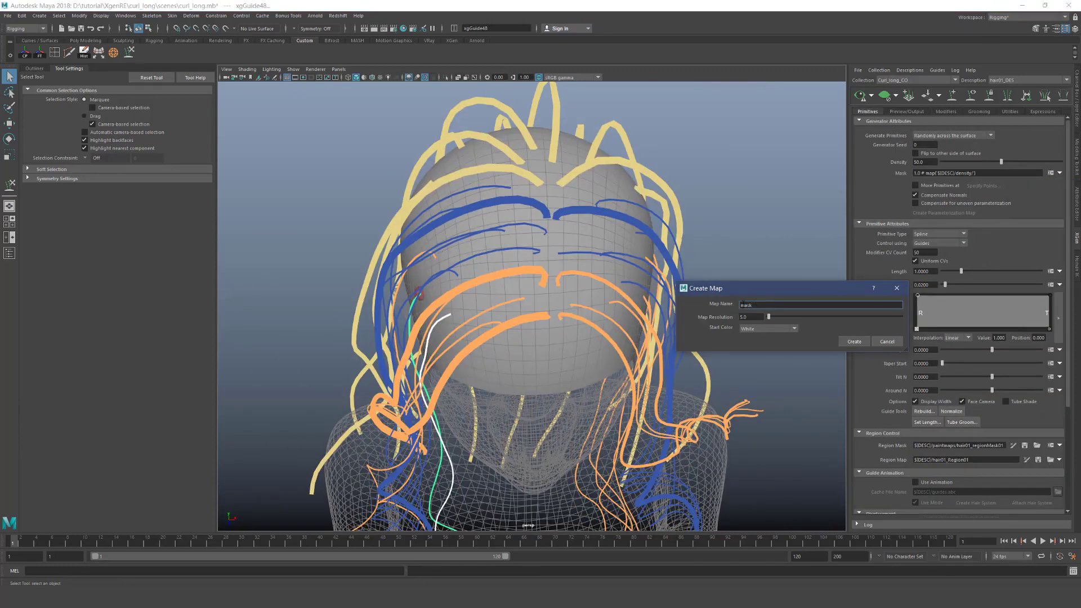
key(BackSpace)
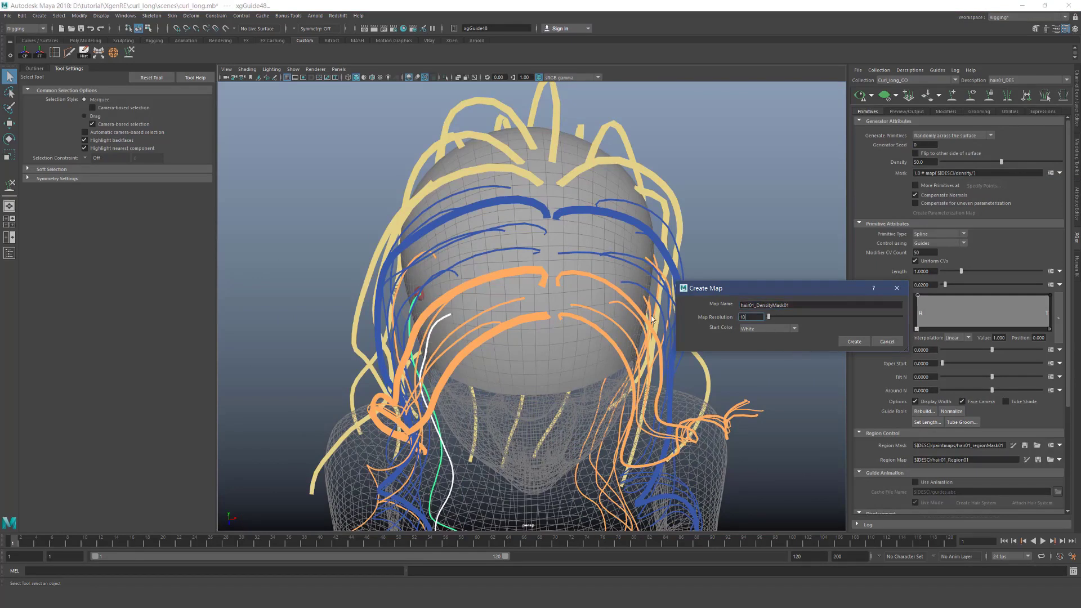
click(774, 328)
click(760, 349)
click(853, 341)
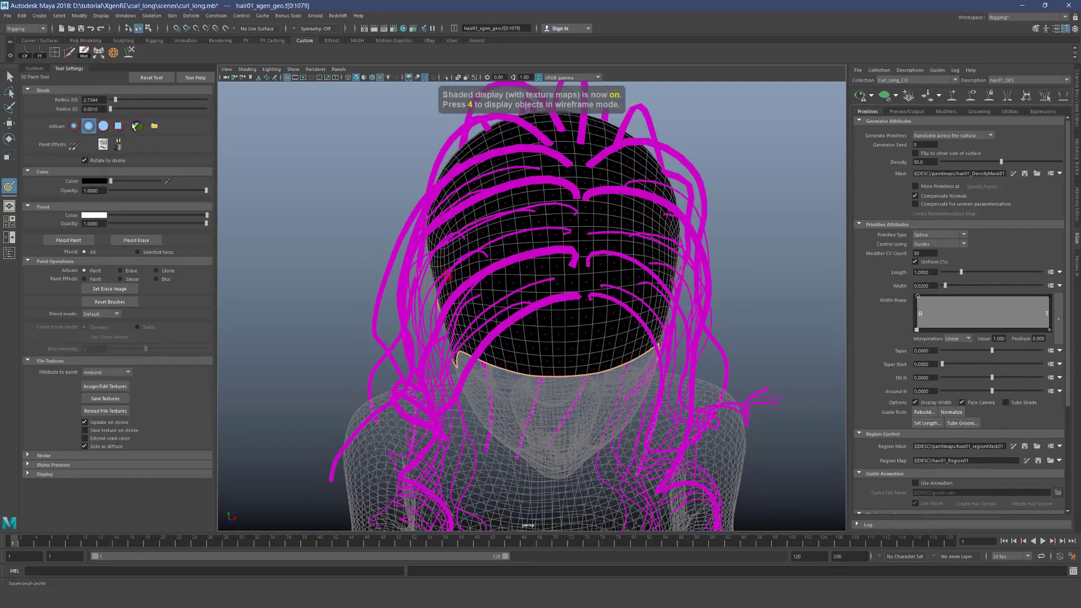
Paint the top of the scalp white on the density mask with stroke reflection enabled across X
click(89, 455)
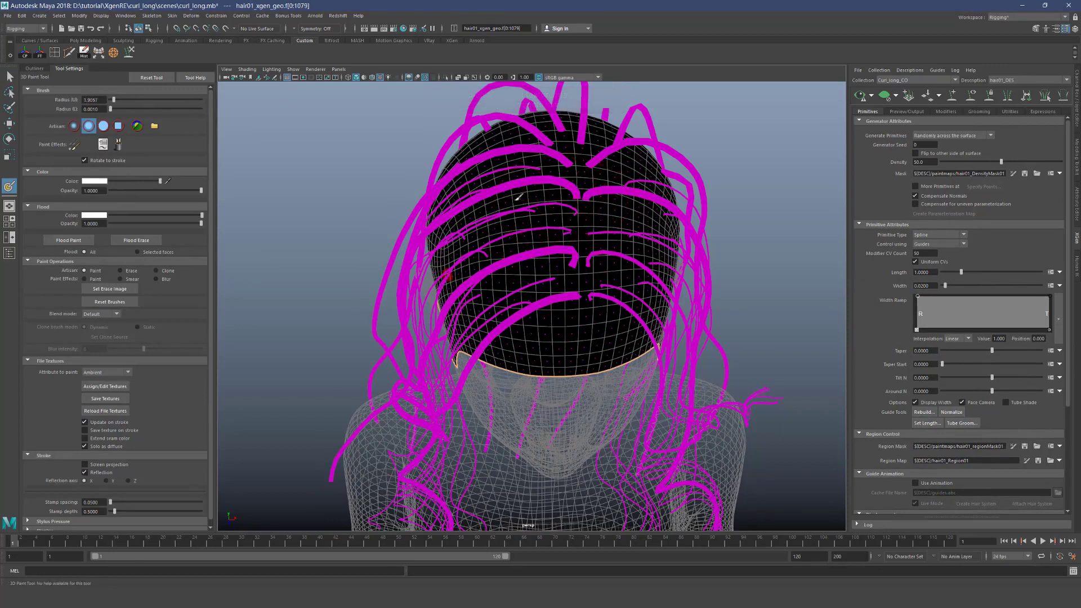
mouse_move(521, 184)
mouse_down()
mouse_move(529, 168)
mouse_move(543, 197)
mouse_move(749, 185)
mouse_up()
mouse_move(529, 174)
mouse_down()
mouse_move(468, 236)
mouse_move(473, 257)
mouse_move(445, 298)
mouse_move(496, 299)
mouse_move(532, 250)
mouse_up()
alt+drag(532, 250, 473, 222)
mouse_move(496, 197)
mouse_down()
mouse_move(479, 231)
mouse_move(589, 189)
mouse_up()
mouse_move(589, 189)
alt+mouse_down()
mouse_move(546, 200)
mouse_move(529, 253)
mouse_move(570, 204)
alt+mouse_up()
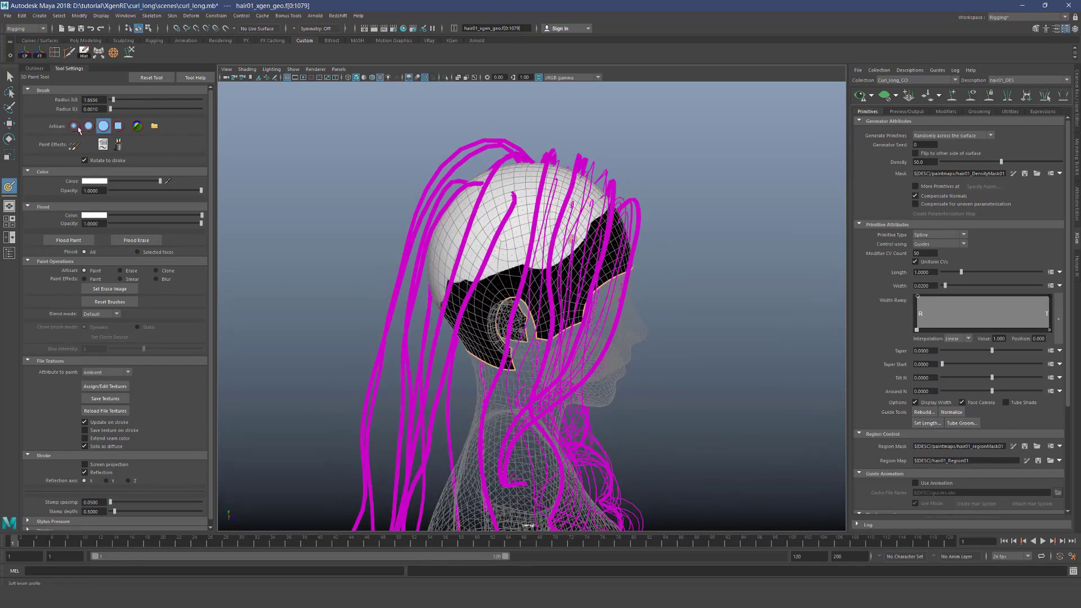
Extend the white area of the density mask down the side of the head toward the temple with a softer brush
alt+right_drag(287, 184, 496, 226)
alt+drag(525, 232, 520, 221)
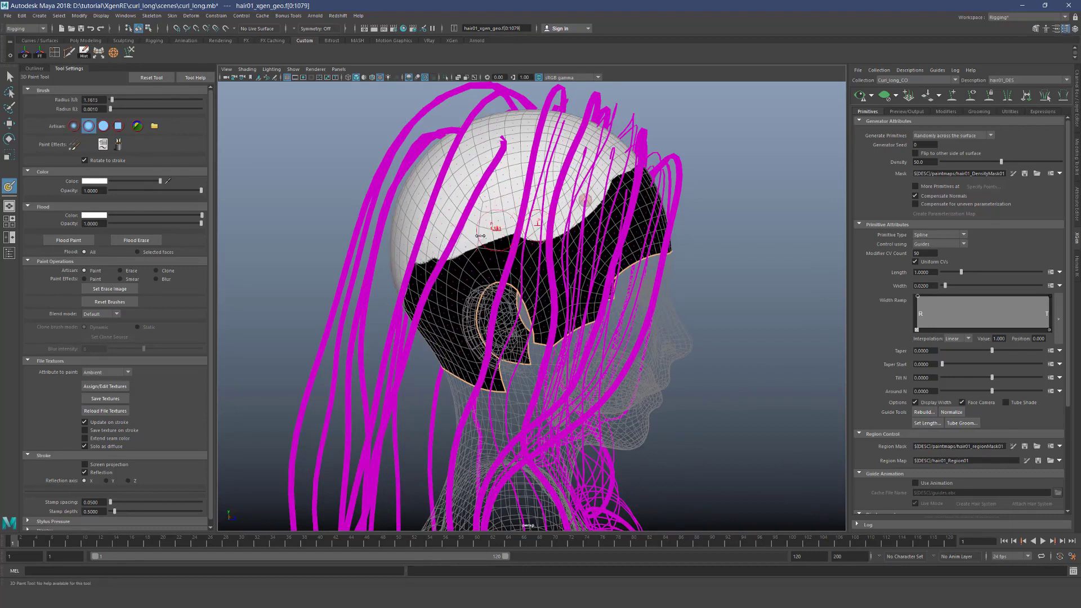
mouse_move(541, 243)
mouse_down()
mouse_move(558, 282)
mouse_move(507, 265)
mouse_move(577, 229)
mouse_up()
mouse_move(611, 179)
alt+mouse_down()
mouse_move(620, 211)
mouse_move(616, 193)
mouse_move(543, 193)
mouse_move(527, 229)
mouse_move(541, 189)
alt+mouse_up()
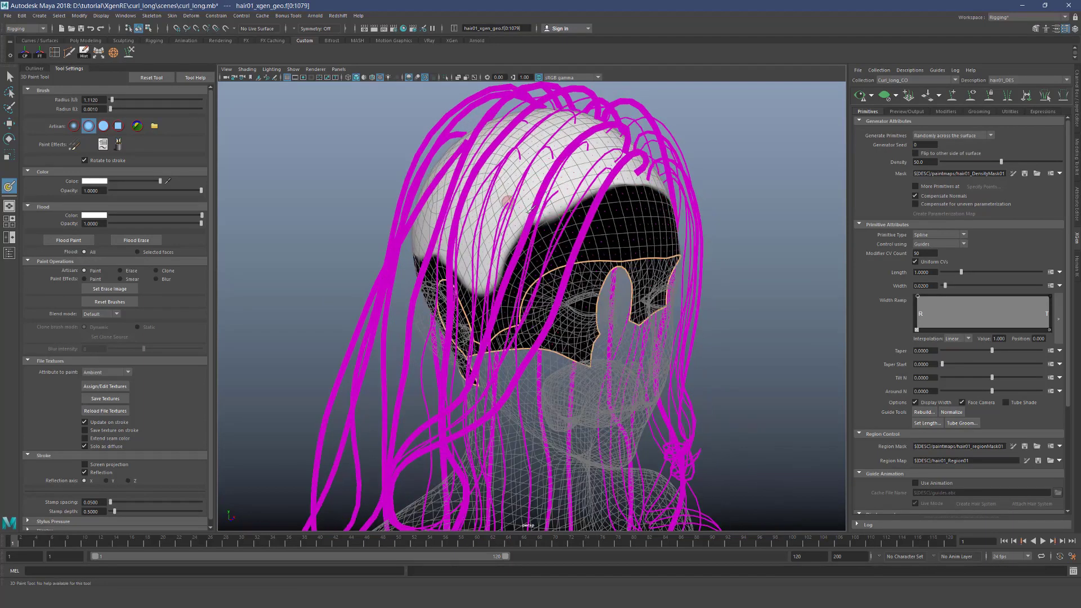
Paint the back of the head and the area around the ear white, refining the edge behind the ear with a smaller brush
mouse_move(512, 239)
alt+mouse_down()
mouse_move(555, 255)
mouse_move(519, 247)
alt+mouse_up()
key(b)
mouse_move(496, 211)
mouse_down()
mouse_move(463, 289)
mouse_move(448, 306)
mouse_move(423, 304)
mouse_up()
key(b)
drag(489, 257, 472, 257)
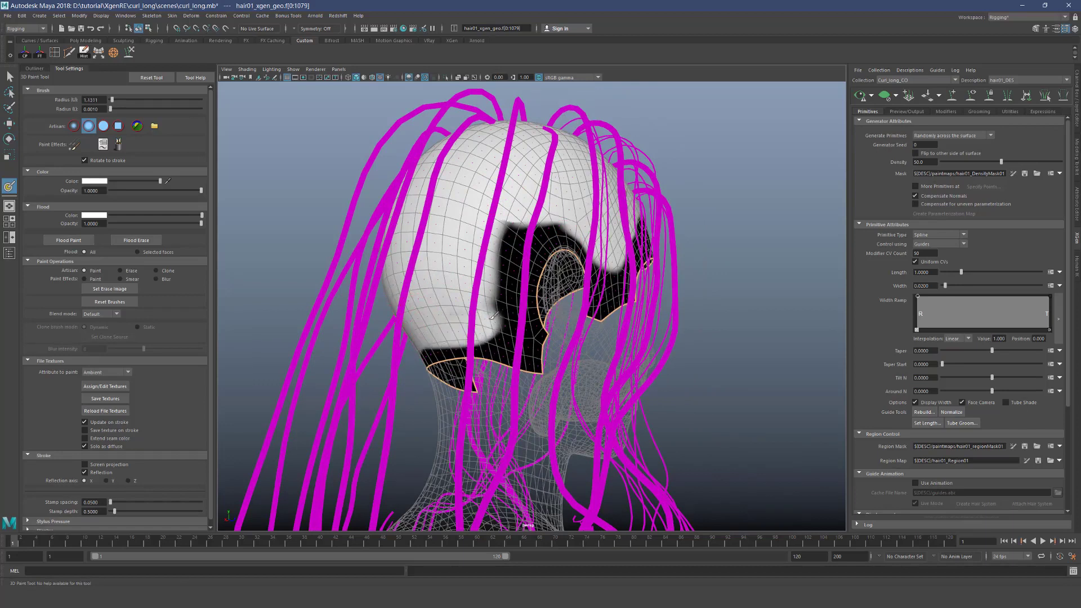
drag(489, 318, 495, 212)
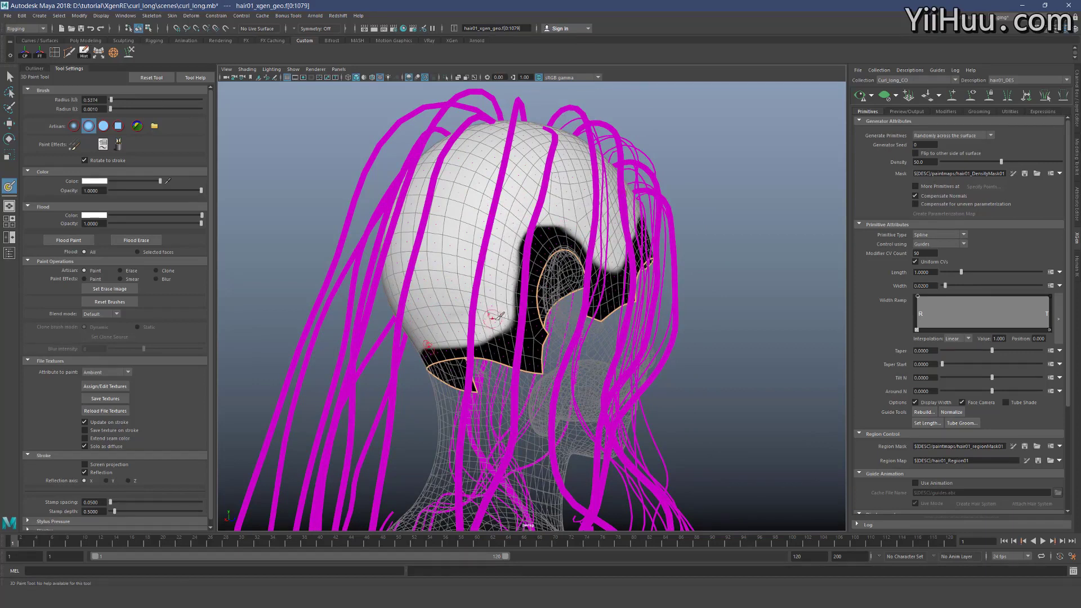
Refine the front hairline of the density mask with black paint above the forehead and exit the paint tool
mouse_move(503, 300)
alt+mouse_down()
mouse_move(560, 212)
mouse_move(639, 154)
alt+mouse_up()
mouse_move(573, 164)
alt+mouse_down()
mouse_move(523, 225)
mouse_move(542, 254)
mouse_move(625, 296)
alt+mouse_up()
drag(576, 267, 496, 266)
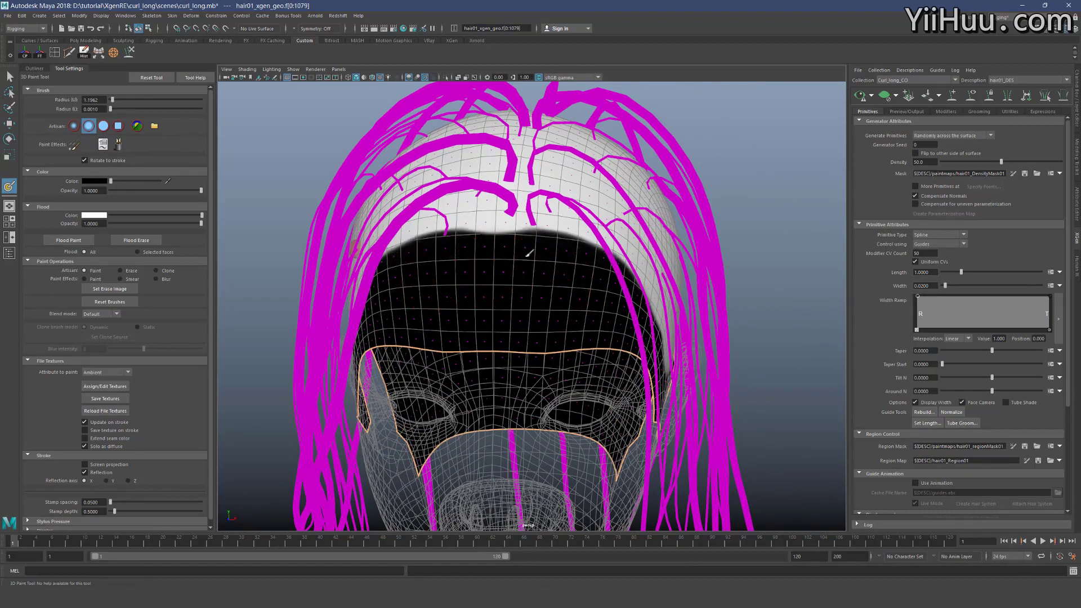
scroll(495, 259, down, 5)
key(q)
Save the painted density mask, regenerate the hair preview and inspect it around the head
alt+drag(557, 286, 614, 273)
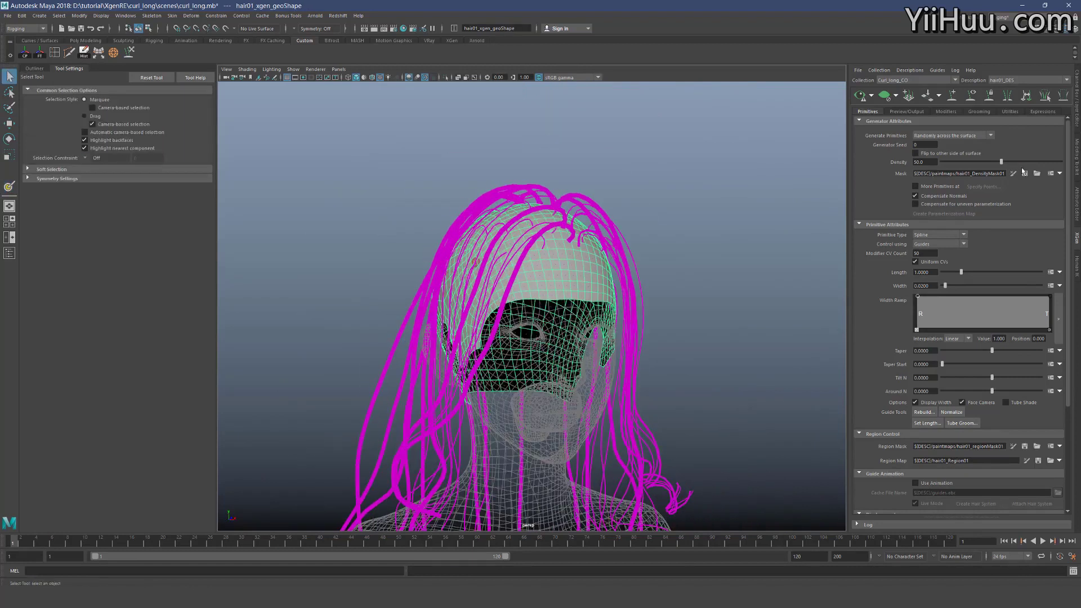
alt+drag(288, 313, 535, 391)
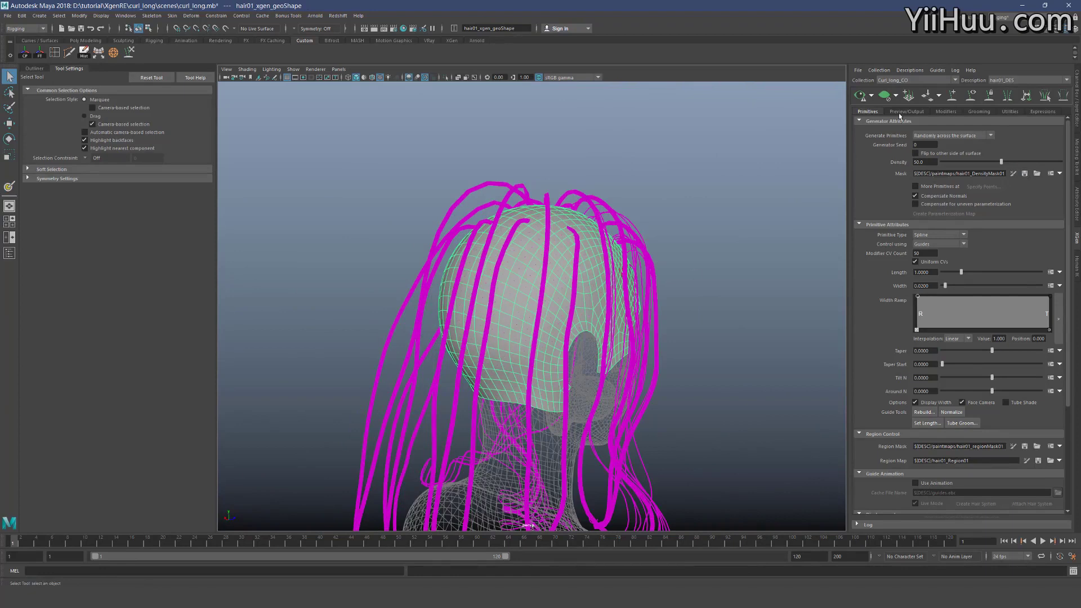
alt+drag(714, 399, 539, 338)
scroll(539, 342, down, 4)
alt+middle_drag(538, 342, 561, 231)
alt+drag(518, 393, 553, 388)
alt+drag(686, 321, 532, 369)
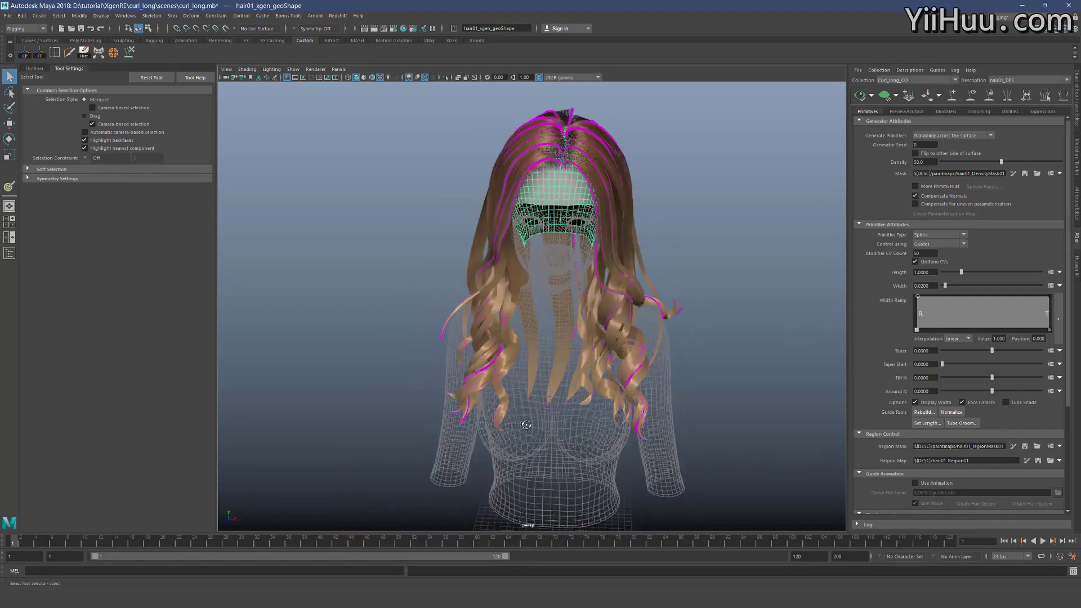
Clear the hair preview and display the guides for editing
scroll(484, 373, up, 3)
mouse_move(388, 356)
alt+mouse_down()
mouse_move(516, 356)
mouse_move(397, 358)
alt+mouse_up()
alt+middle_drag(470, 506, 474, 440)
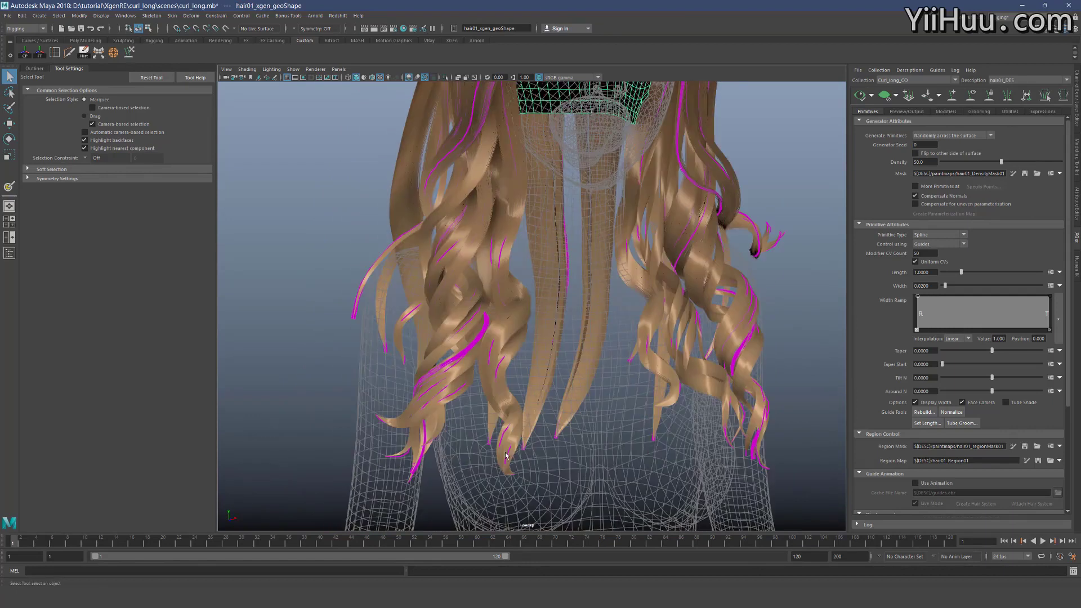
key(bracketleft)
key(bracketleft)
click(885, 95)
click(971, 95)
click(971, 95)
Place a new guide on the side of the head above the temple and isolate it with its two neighbouring guides
alt+drag(555, 332, 620, 360)
drag(529, 428, 608, 459)
alt+drag(580, 253, 708, 302)
click(950, 101)
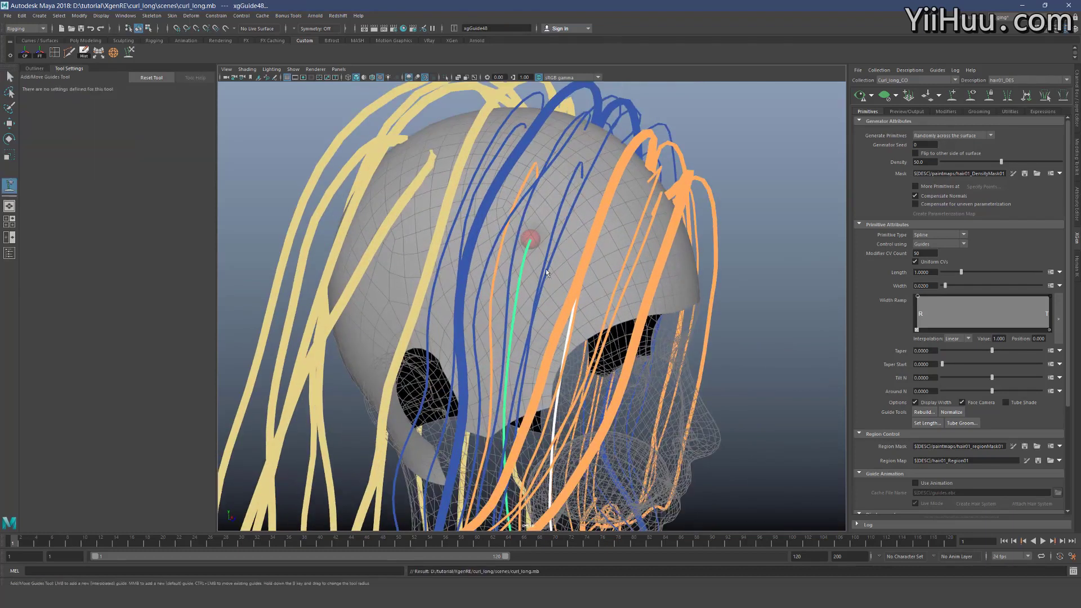
key(q)
scroll(562, 329, down, 4)
alt+middle_drag(562, 329, 549, 136)
shift+click(490, 217)
mouse_move(457, 194)
alt+mouse_down()
mouse_move(421, 189)
mouse_move(453, 97)
alt+mouse_up()
click(446, 77)
key(y)
Move the selected guide toward the target guide's shape with the Target Guide utility
alt+drag(468, 237, 593, 185)
alt+middle_drag(592, 184, 632, 341)
key(q)
click(525, 231)
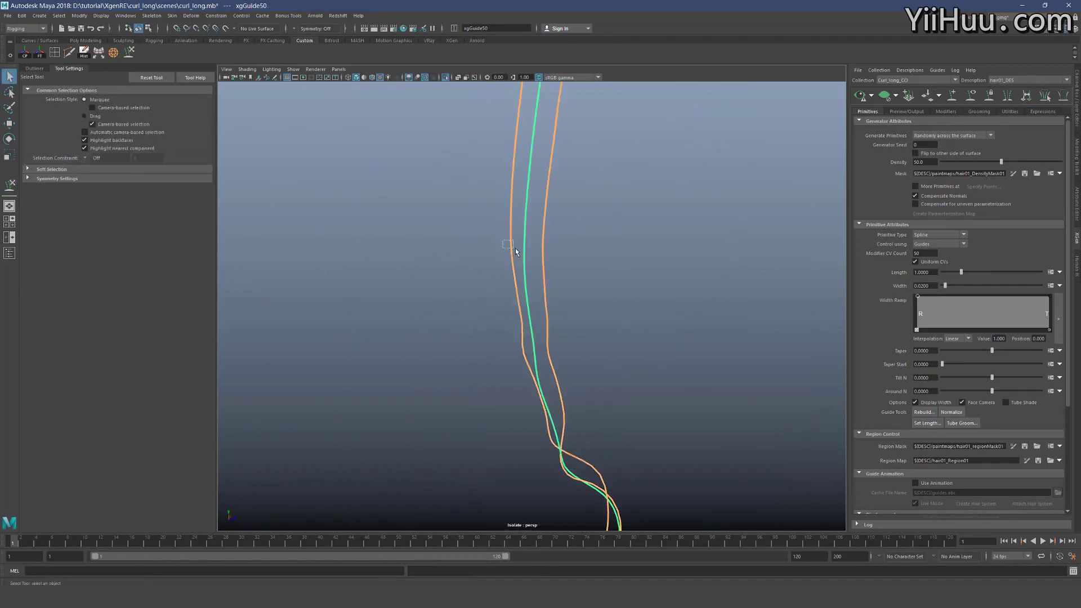
click(1012, 112)
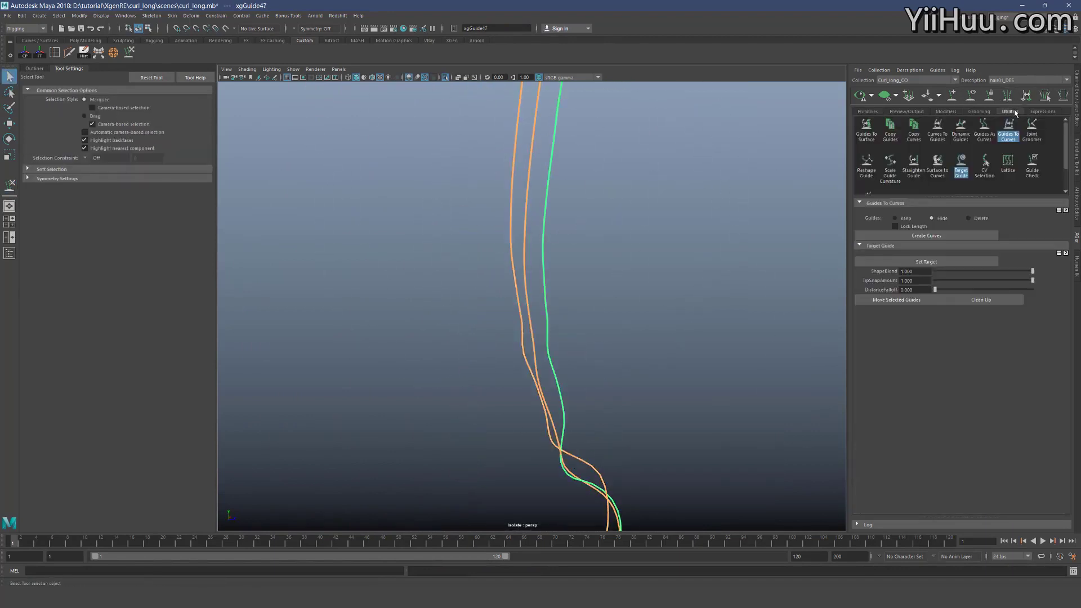
click(914, 300)
Sculpt the middle lengths of the isolated side guides so their curls wind around each other
alt+middle_drag(541, 383, 524, 278)
key(y)
shift+drag(473, 260, 440, 261)
mouse_move(418, 300)
mouse_down()
mouse_move(431, 293)
mouse_move(438, 311)
mouse_up()
mouse_move(444, 357)
shift+mouse_down()
mouse_move(490, 373)
mouse_move(569, 379)
shift+mouse_up()
alt+drag(642, 376, 473, 352)
alt+middle_drag(503, 349, 540, 304)
drag(539, 304, 488, 304)
alt+right_drag(490, 310, 519, 317)
drag(507, 318, 489, 321)
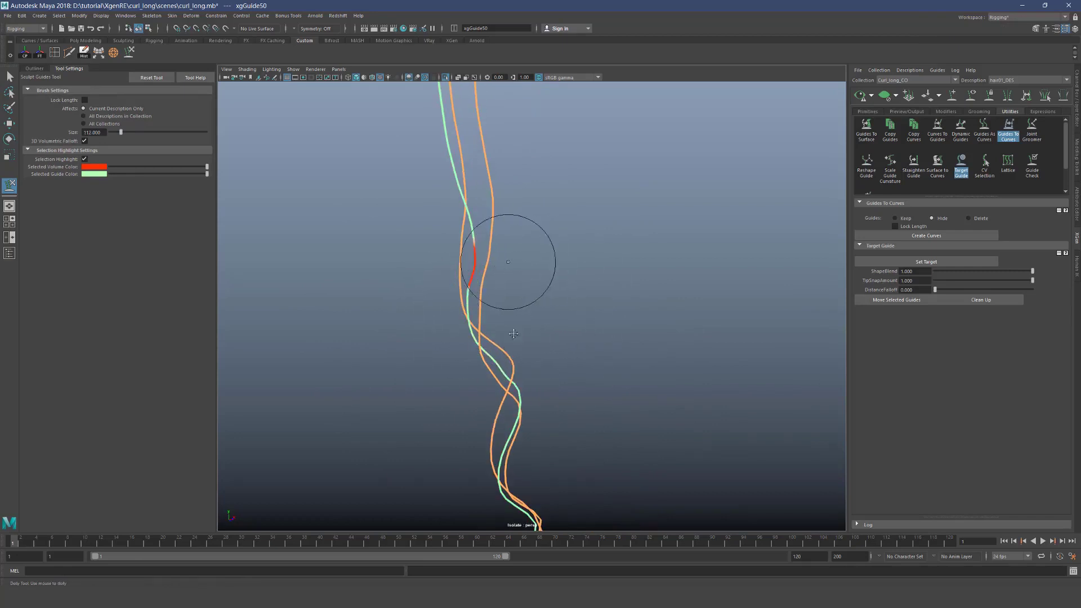
Sculpt the new guide's upper length and first curl, using a smaller brush for the bends beside its neighbours
alt+right_drag(509, 263, 495, 247)
alt+middle_drag(495, 248, 475, 374)
alt+drag(476, 374, 459, 368)
mouse_move(405, 349)
mouse_down()
mouse_move(430, 349)
mouse_move(400, 337)
mouse_move(383, 269)
mouse_move(372, 266)
mouse_move(422, 272)
mouse_move(399, 275)
mouse_up()
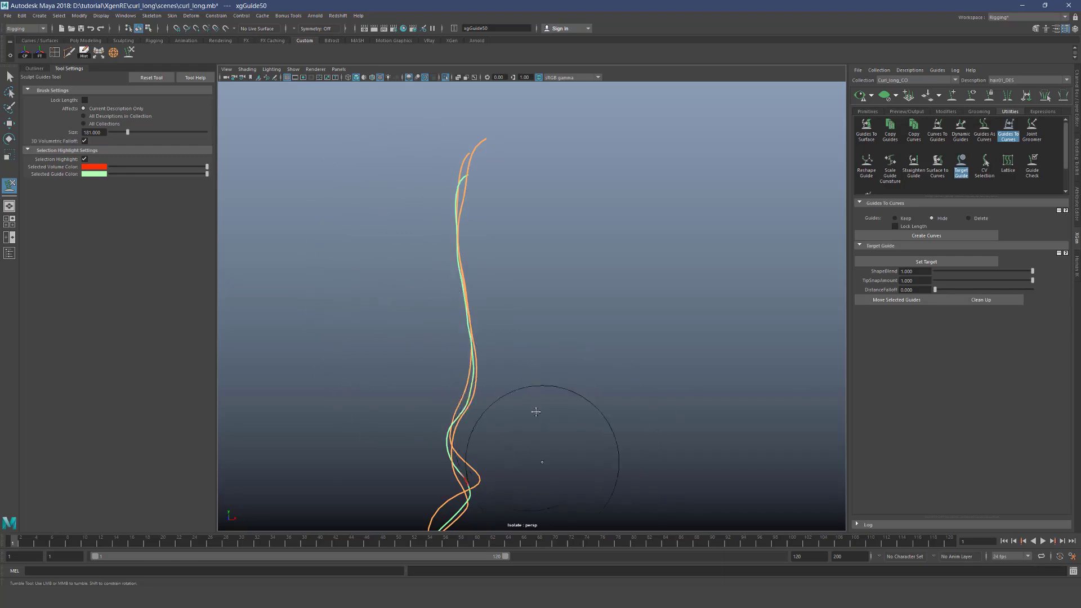
alt+middle_drag(528, 434, 508, 293)
mouse_move(579, 360)
alt+mouse_down()
mouse_move(603, 383)
mouse_move(568, 384)
mouse_move(573, 319)
alt+mouse_up()
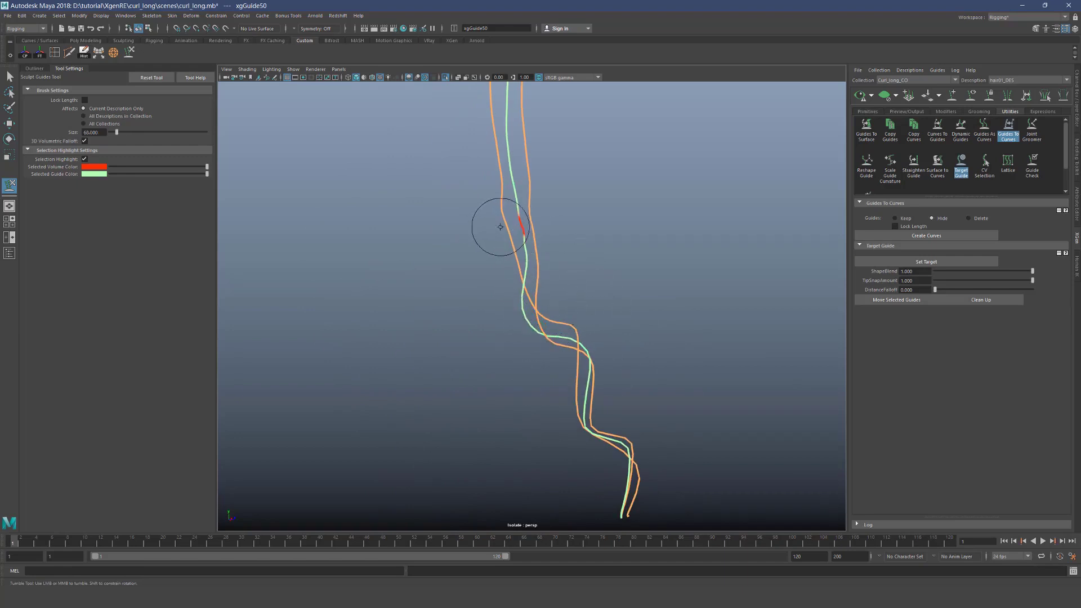
key(q)
scroll(554, 262, up, 3)
key(y)
key(b)
mouse_move(542, 294)
mouse_down()
mouse_move(580, 313)
mouse_move(565, 314)
mouse_up()
Select the outer neighbouring guide and sculpt its middle curls away from the other two strands
key(q)
click(569, 331)
key(y)
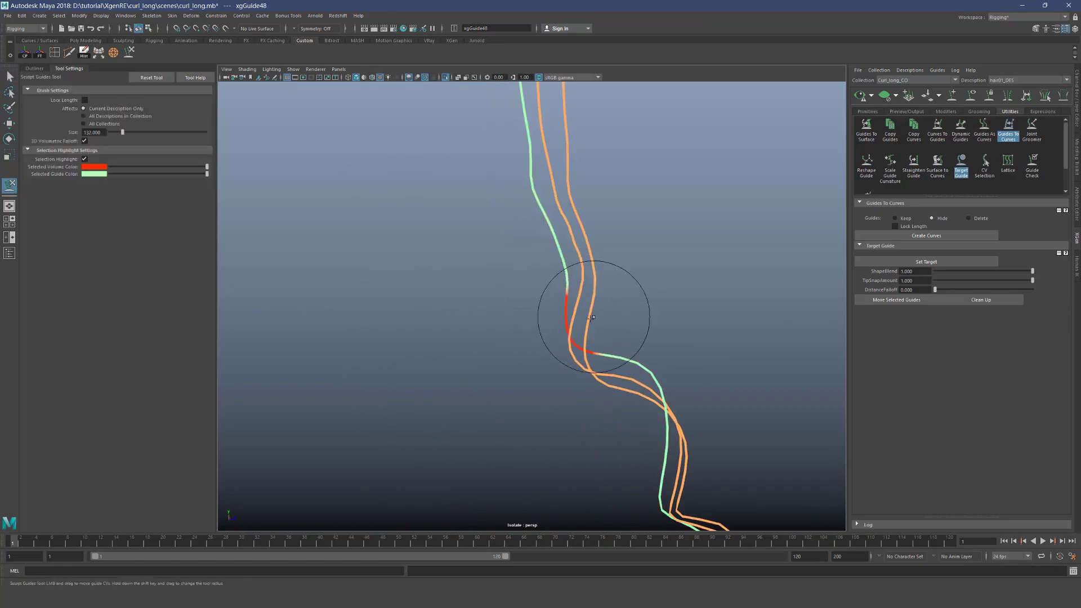
alt+drag(531, 241, 459, 322)
alt+right_drag(459, 322, 447, 322)
drag(447, 322, 438, 312)
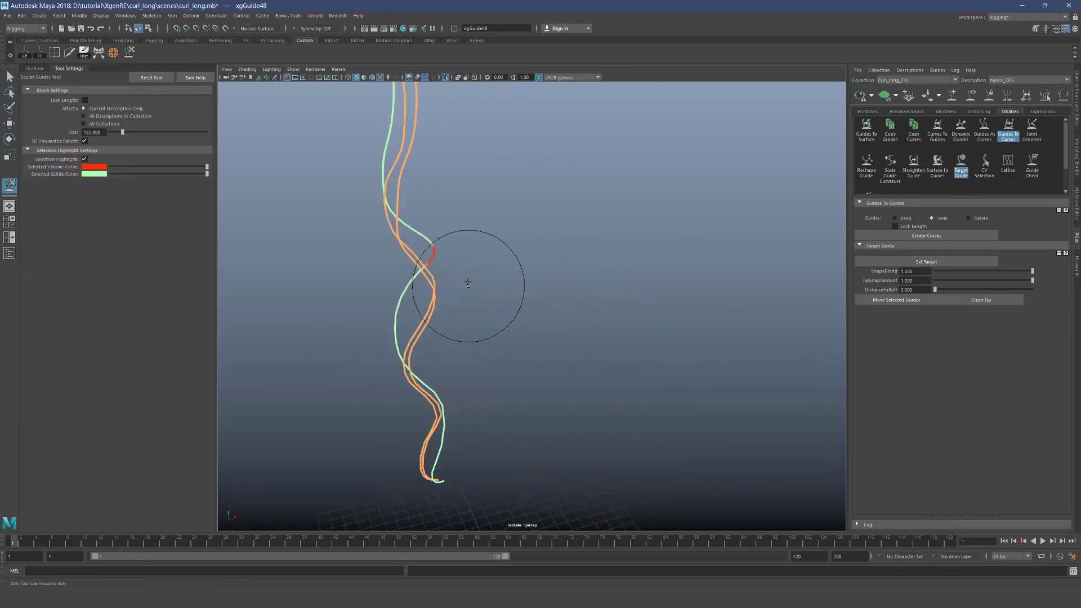
Reshape the new guide's lower curls from the side so they run between the two neighbouring guides
key(q)
scroll(442, 283, up, 2)
key(y)
alt+drag(473, 304, 391, 285)
alt+drag(468, 298, 422, 285)
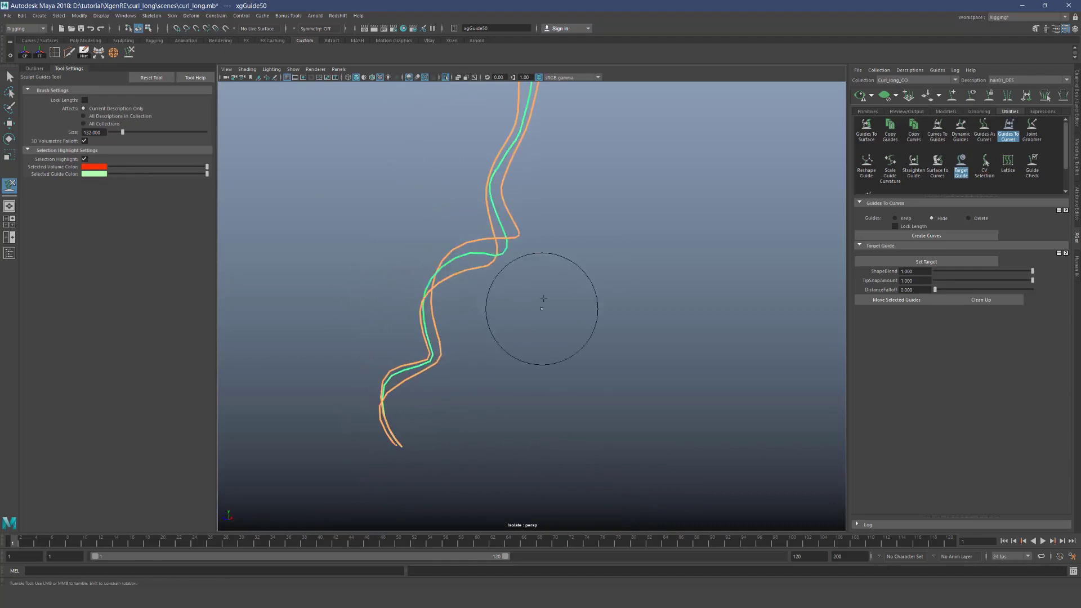
mouse_move(512, 289)
alt+mouse_down()
mouse_move(549, 328)
mouse_move(498, 314)
alt+mouse_up()
key(q)
key(y)
drag(519, 365, 521, 338)
Select the isolated guides one after another and sculpt their last curls above the tips
key(q)
click(498, 333)
key(y)
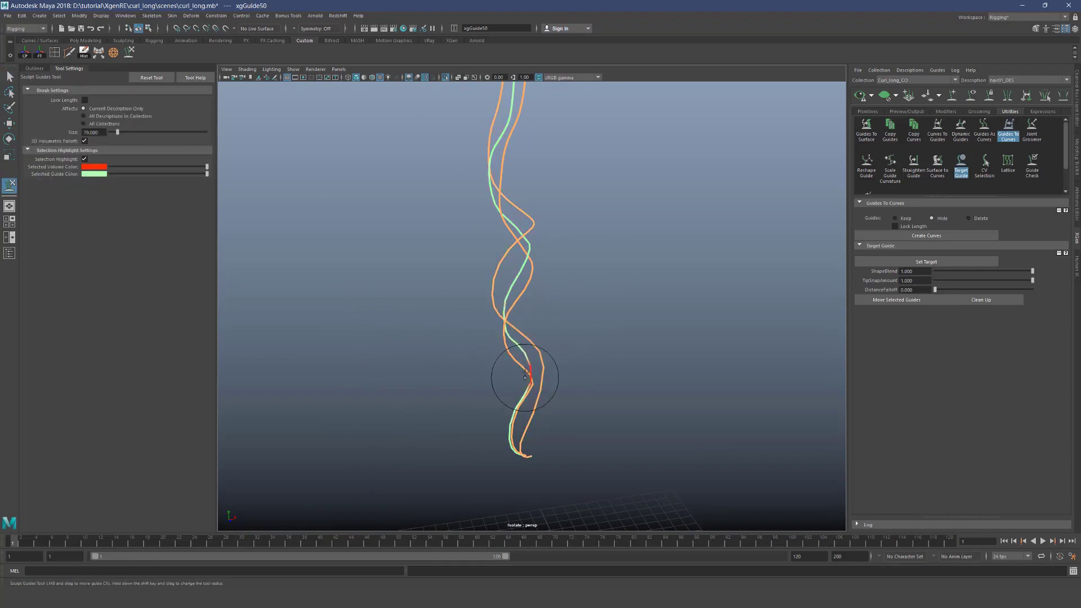
key(q)
click(522, 369)
key(y)
key(q)
click(519, 371)
key(y)
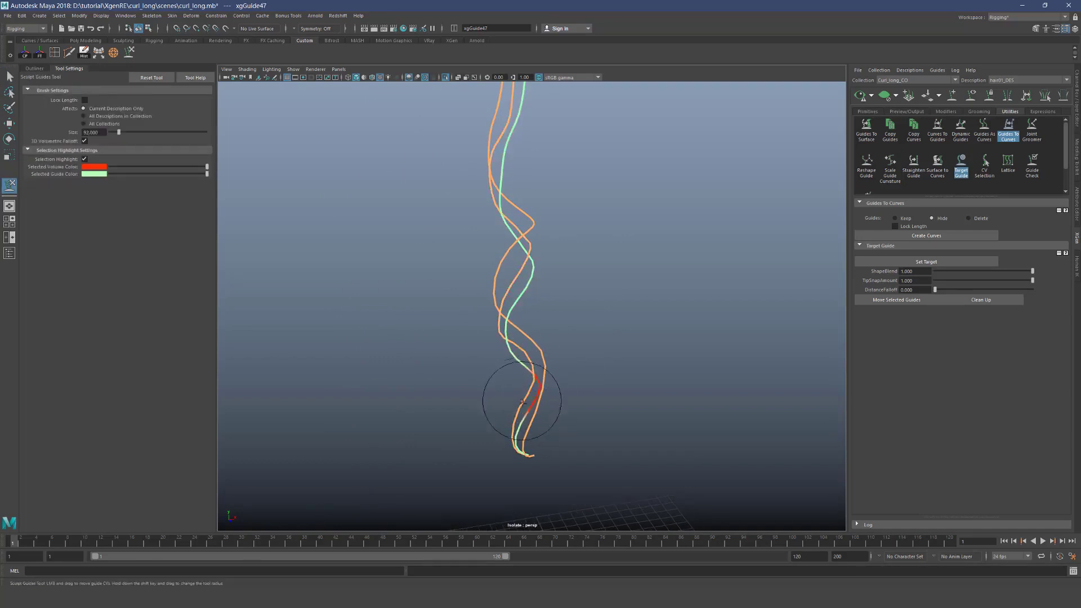
Shape the guides' lower ends from the side, pulling the outer guide's last curl and tip away from the strand
key(q)
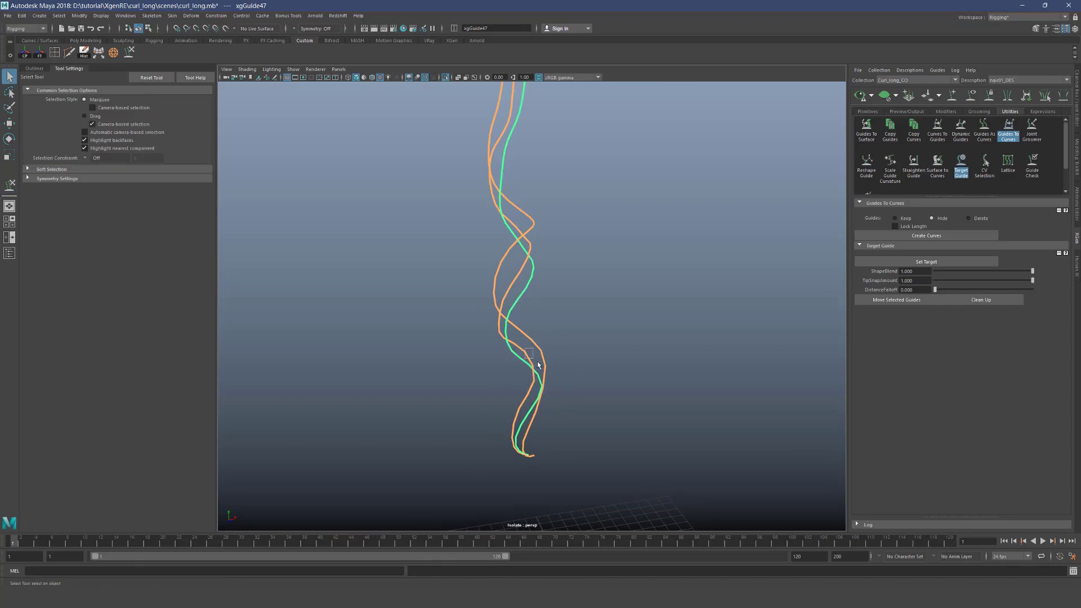
alt+drag(535, 358, 478, 355)
key(y)
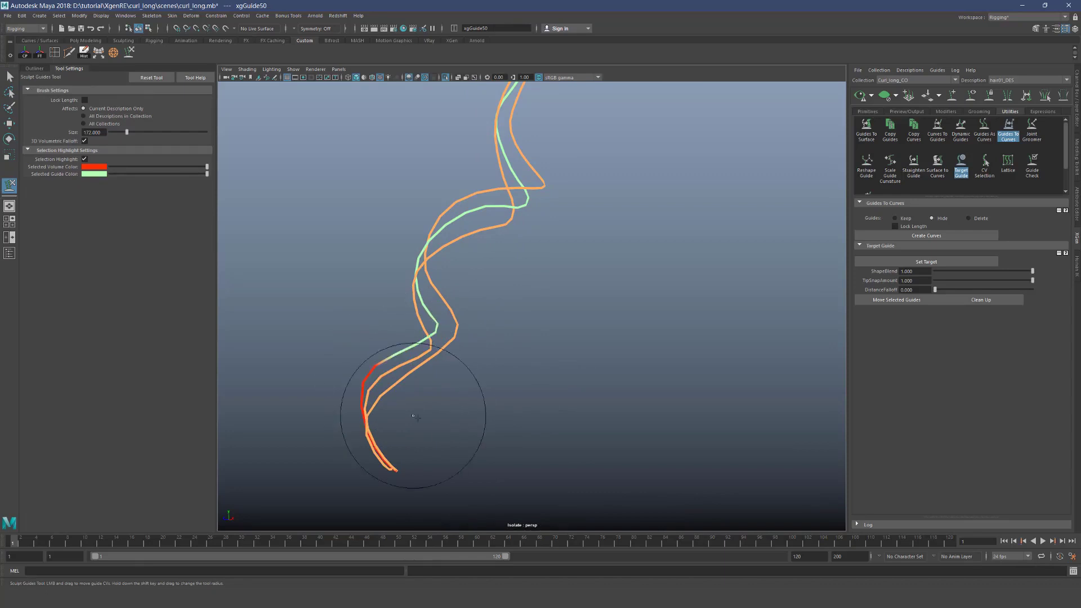
click(456, 338)
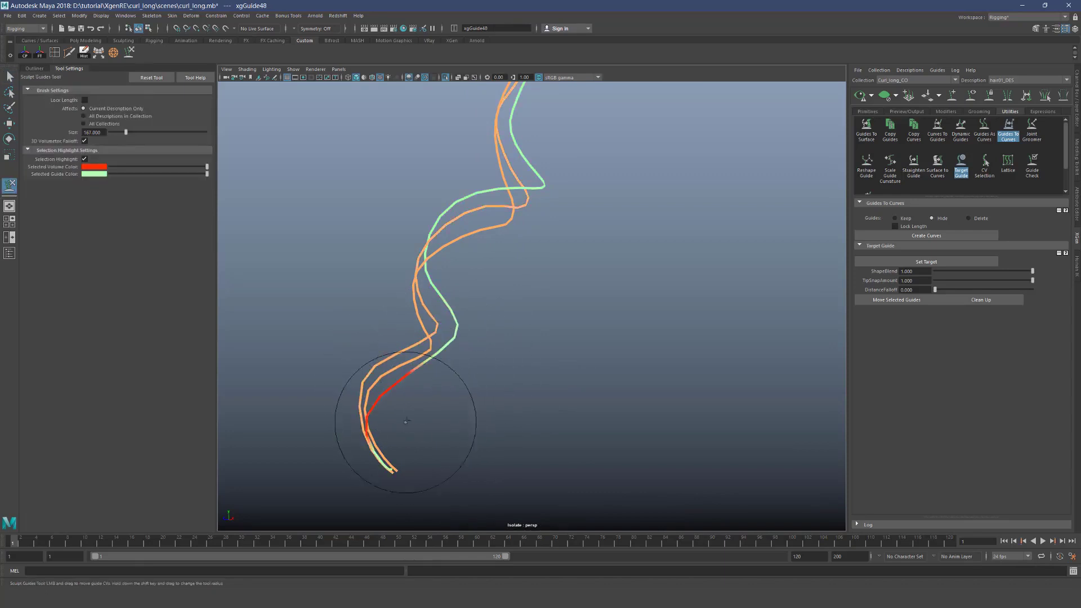
shift+drag(421, 359, 390, 358)
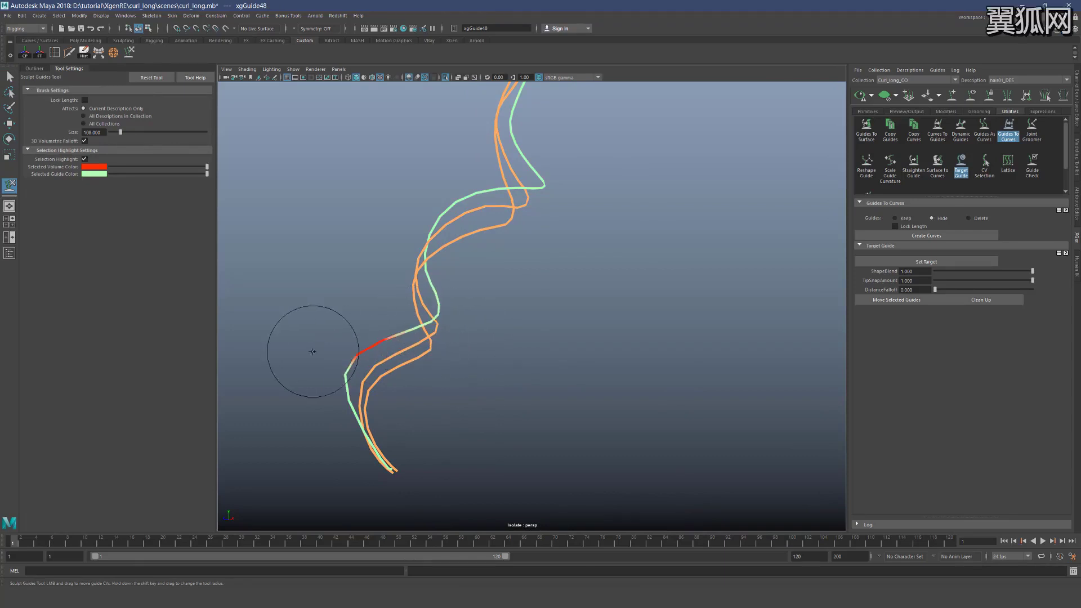
mouse_move(328, 369)
alt+mouse_down()
mouse_move(509, 391)
mouse_move(482, 379)
alt+mouse_up()
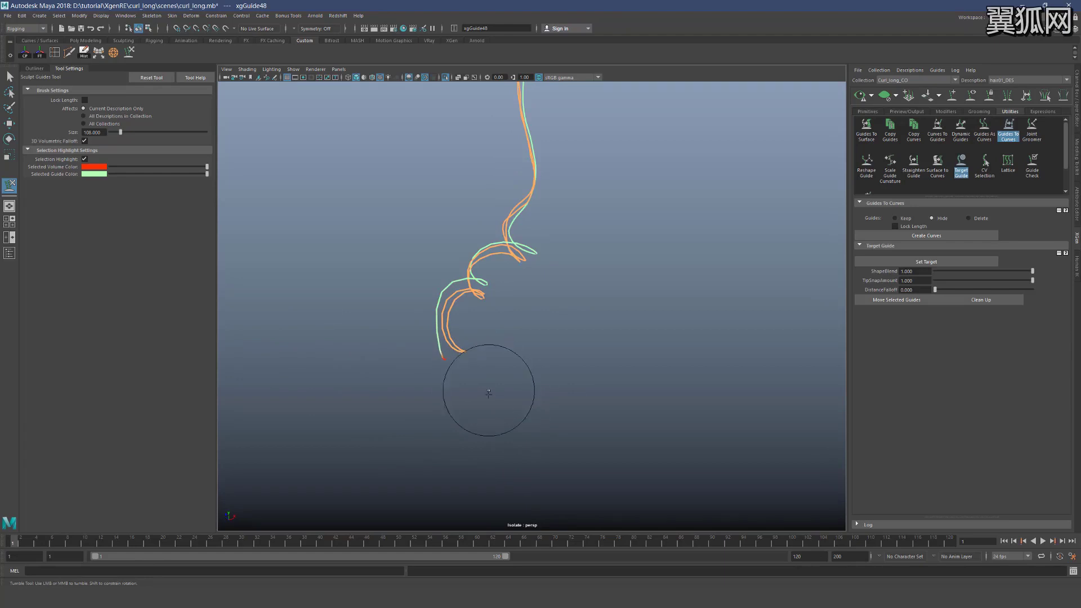
mouse_move(423, 335)
alt+mouse_down()
mouse_move(462, 350)
mouse_move(490, 399)
mouse_move(527, 357)
mouse_move(490, 363)
mouse_move(543, 357)
mouse_move(511, 363)
alt+mouse_up()
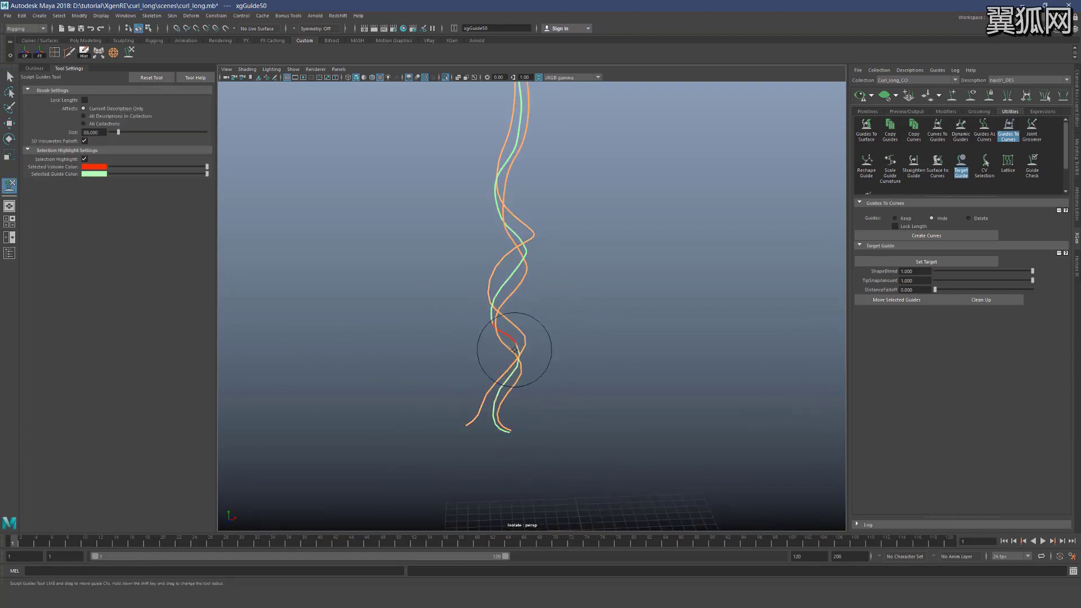
Refine the new guide's last curls and save the scene
mouse_move(507, 288)
alt+mouse_down()
mouse_move(495, 259)
mouse_move(509, 272)
mouse_move(528, 259)
alt+mouse_up()
key(q)
key(y)
scroll(622, 259, down, 3)
key(ctrl+s)
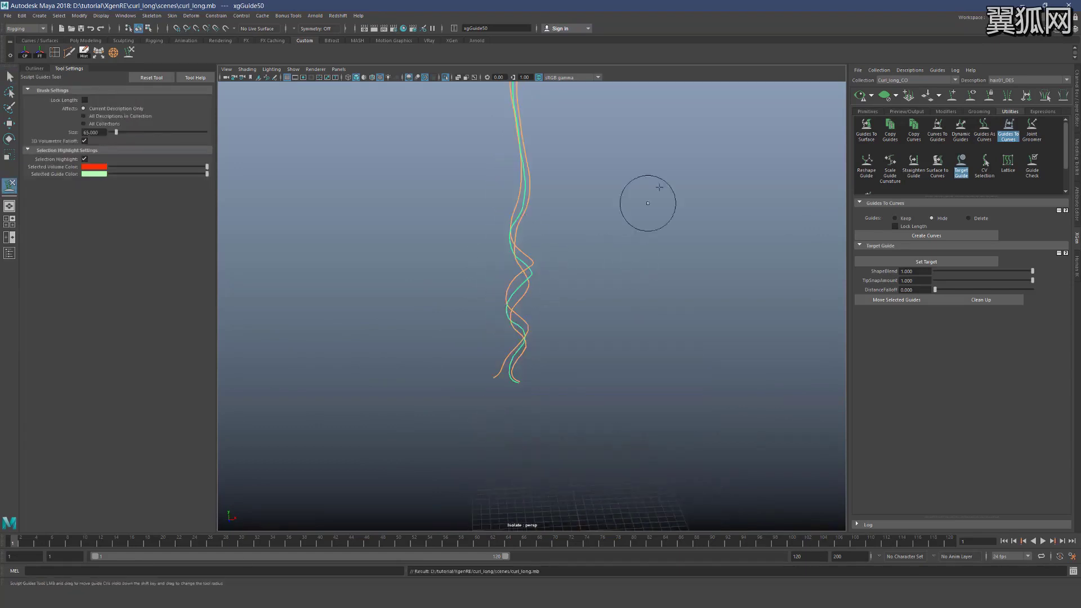
Open the Clumping1 modifier settings and sculpt the root sections of the isolated guides
alt+drag(633, 241, 726, 180)
key(q)
click(953, 110)
alt+drag(556, 169, 523, 169)
alt+middle_drag(475, 138, 468, 276)
scroll(451, 265, up, 3)
key(y)
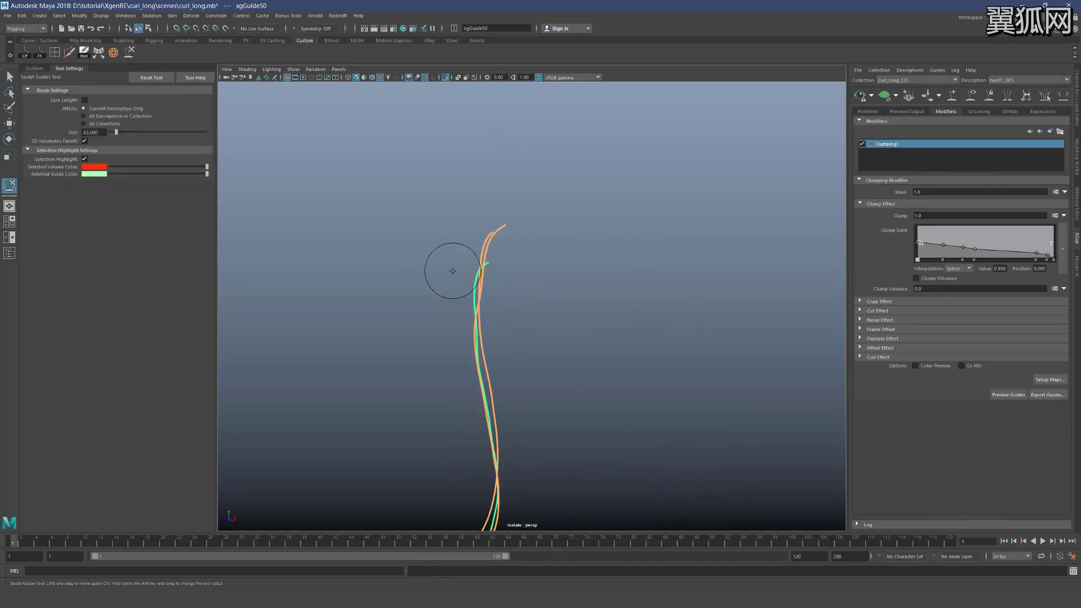
key(q)
click(489, 243)
key(y)
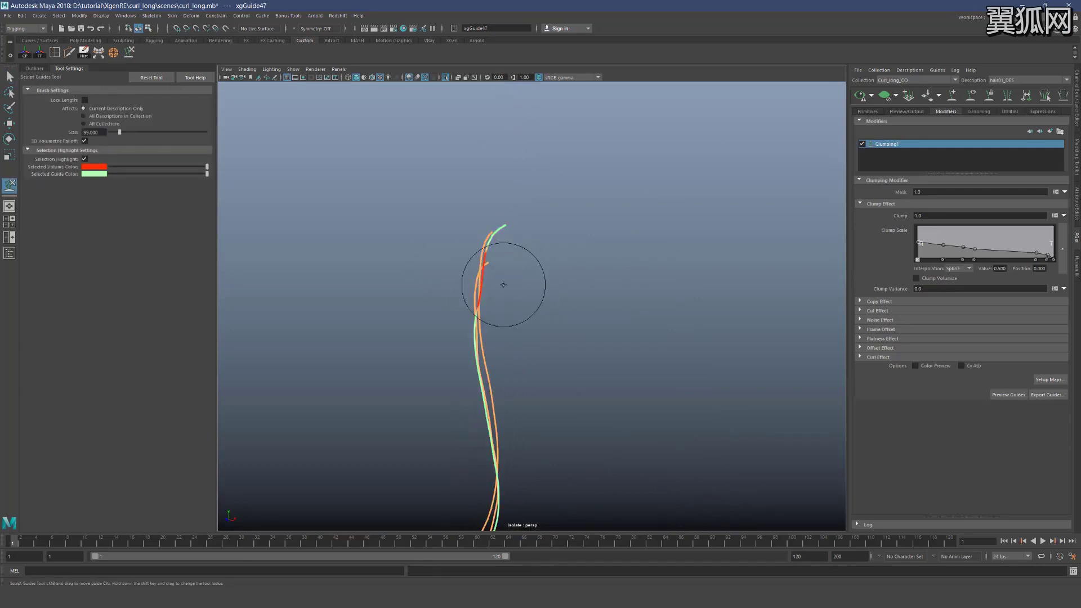
Generate and save updated clumping maps for the Clumping1 modifier
key(q)
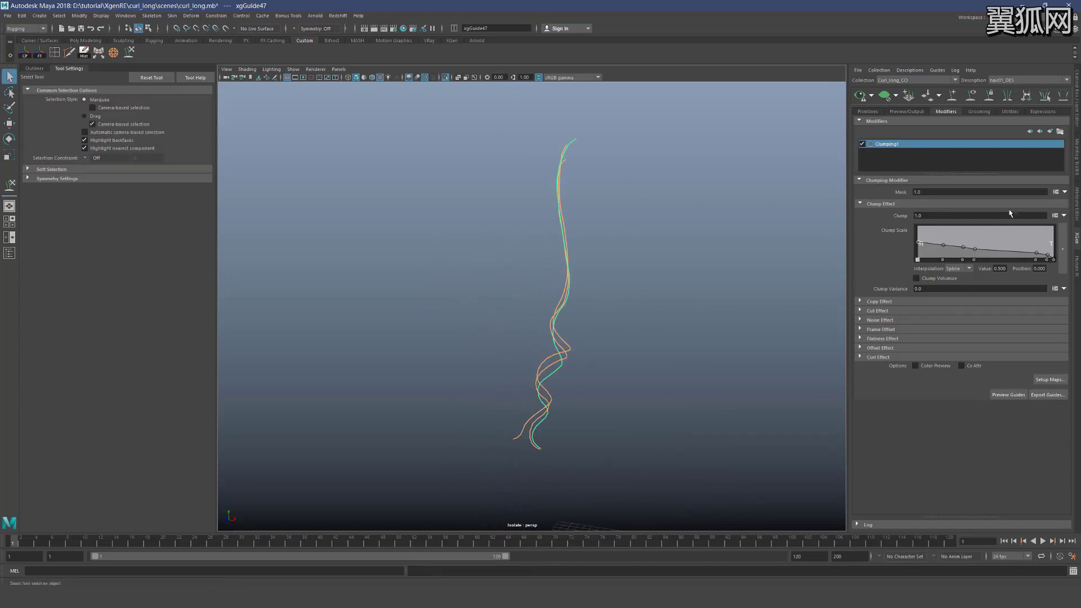
click(1049, 380)
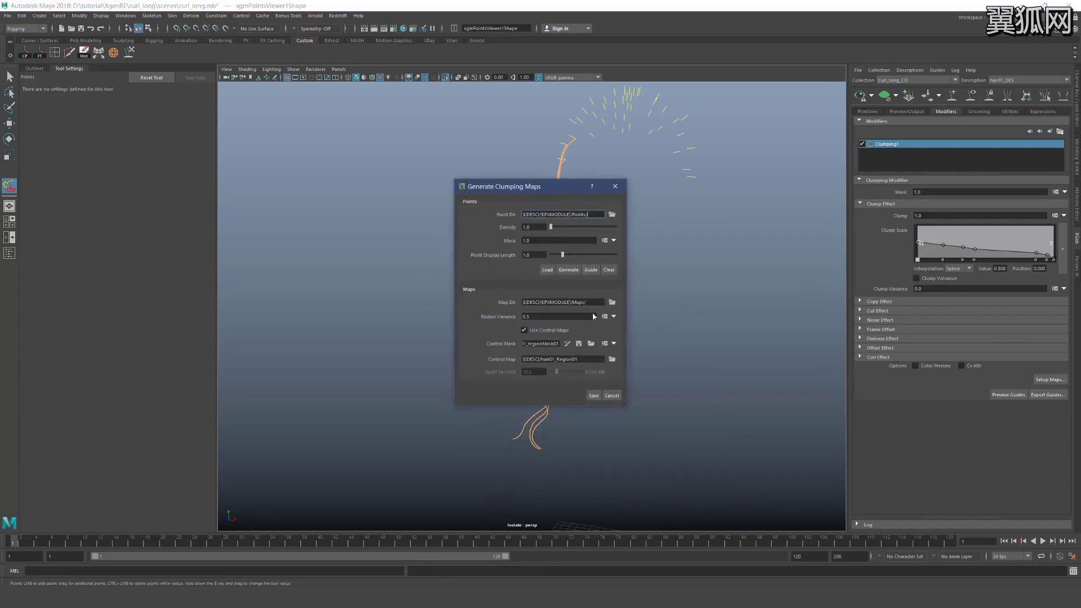
click(593, 396)
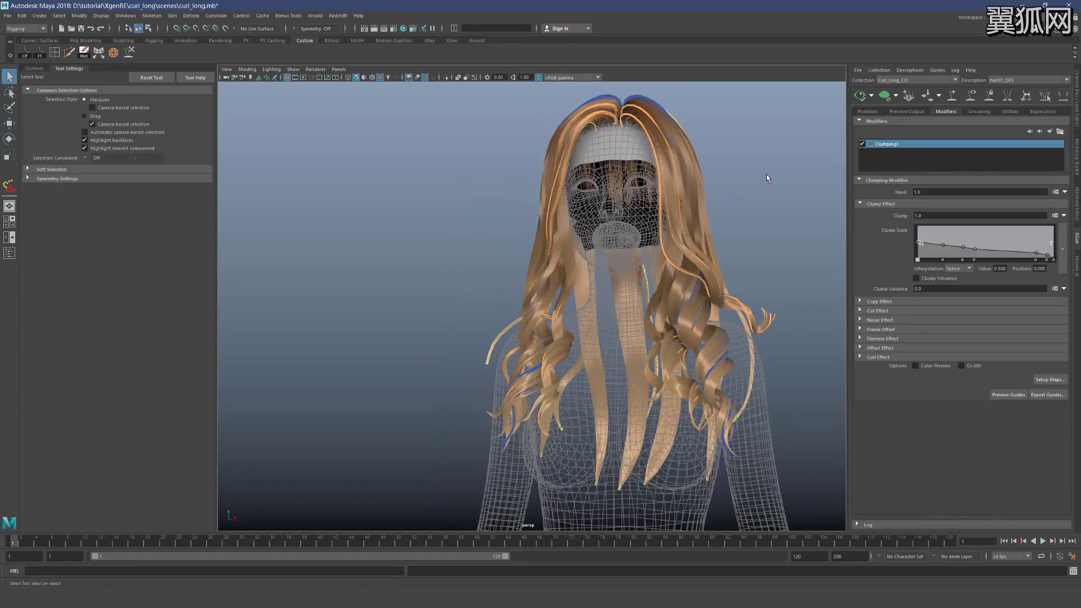
Examine the updated hair and the front curl guides from the front and side of the head
alt+drag(745, 194, 744, 218)
alt+middle_drag(744, 218, 597, 285)
scroll(543, 285, up, 5)
alt+drag(543, 285, 507, 332)
click(450, 404)
alt+drag(381, 484, 496, 354)
scroll(482, 320, up, 5)
alt+drag(495, 289, 456, 270)
scroll(456, 270, down, 5)
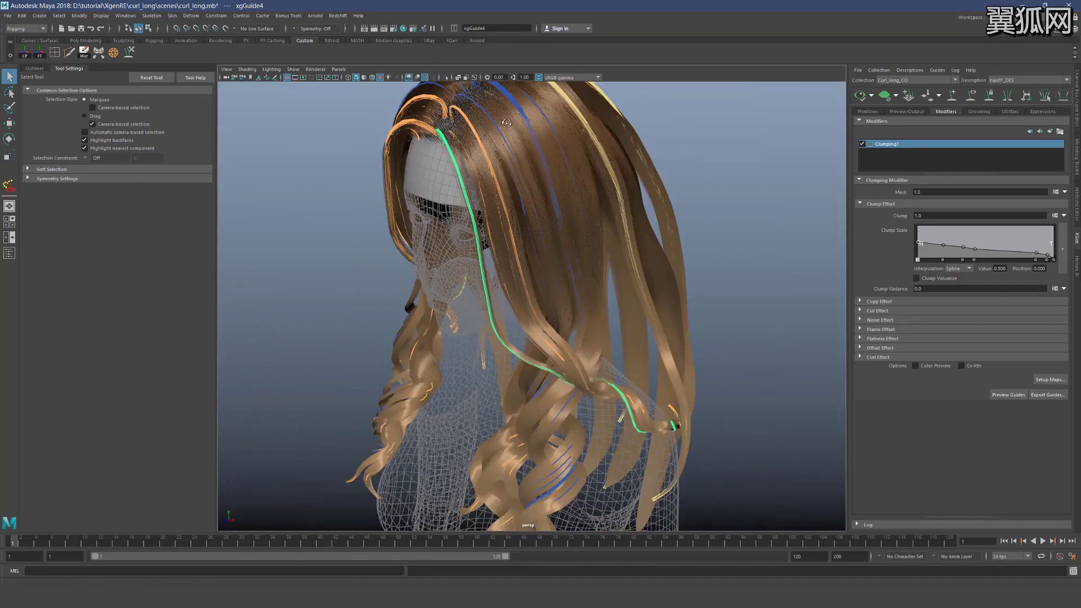
alt+drag(412, 130, 506, 337)
alt+right_drag(506, 337, 405, 304)
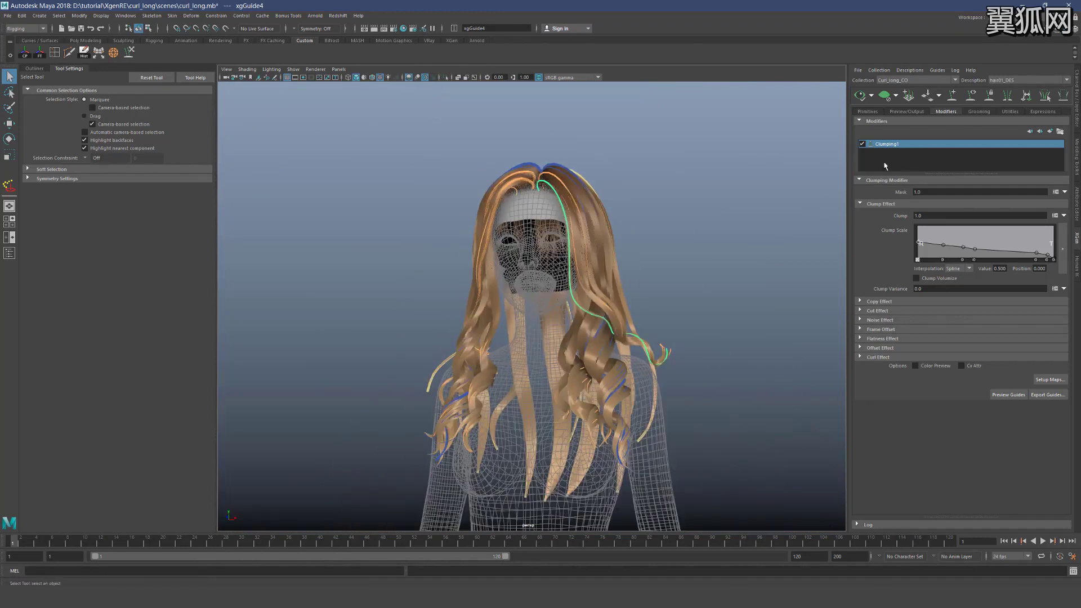
Check the density setting and examine the front curls with the guides hidden
click(868, 112)
drag(928, 161, 881, 162)
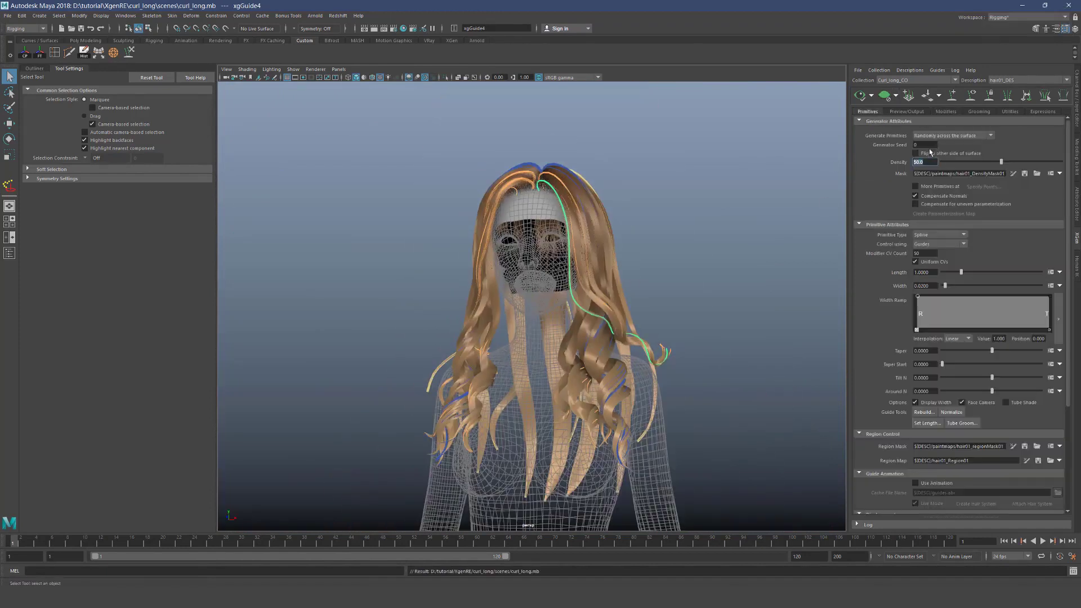
alt+drag(515, 322, 619, 346)
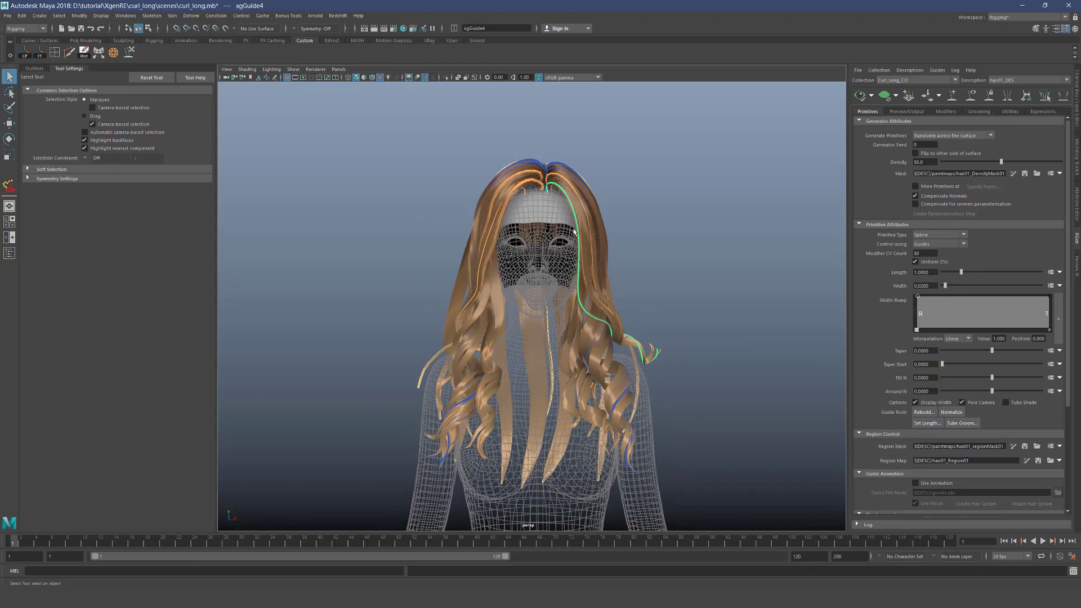
alt+right_drag(522, 374, 592, 360)
alt+drag(555, 242, 534, 221)
alt+drag(554, 260, 641, 243)
click(972, 95)
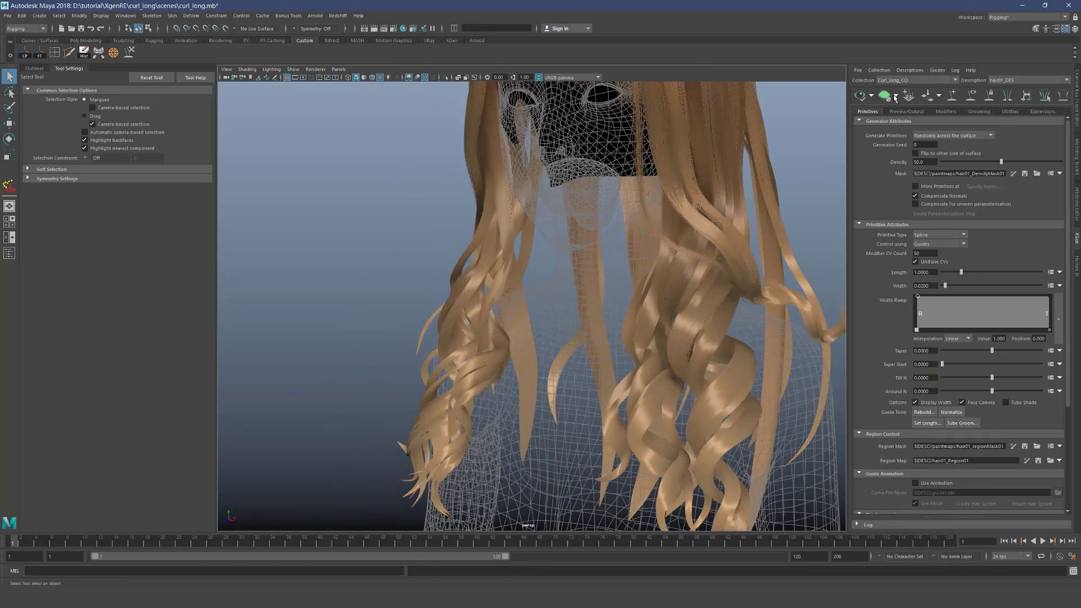
click(972, 97)
Clear the hair preview and select the new group of curled side guides
click(884, 96)
alt+middle_drag(478, 225, 456, 366)
alt+drag(456, 366, 478, 377)
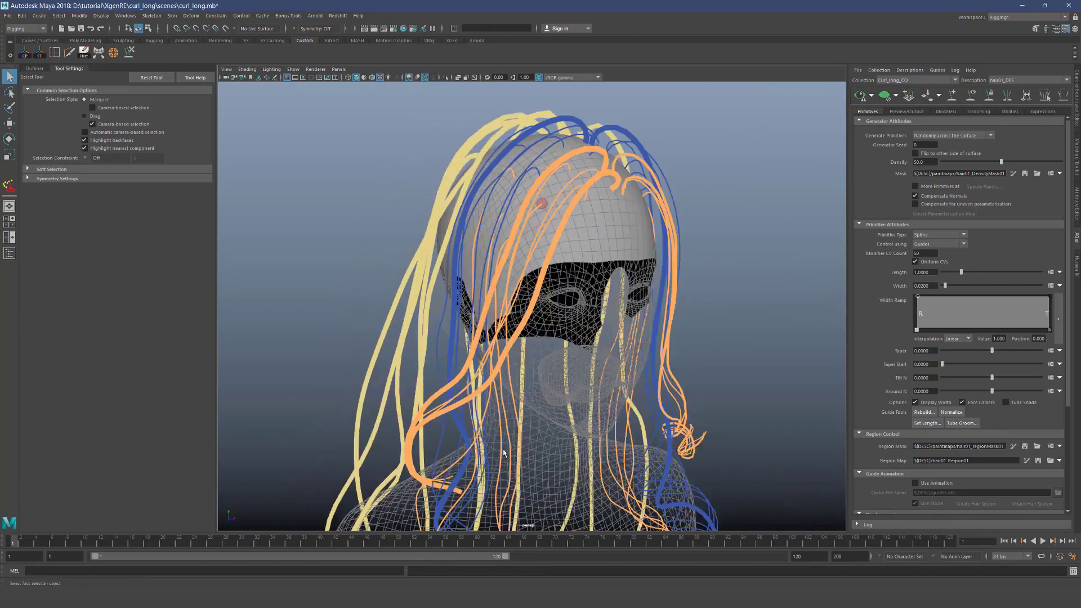
alt+middle_drag(498, 518, 523, 324)
alt+drag(524, 324, 608, 486)
alt+drag(608, 487, 604, 455)
alt+right_drag(604, 455, 585, 428)
key(ctrl+s)
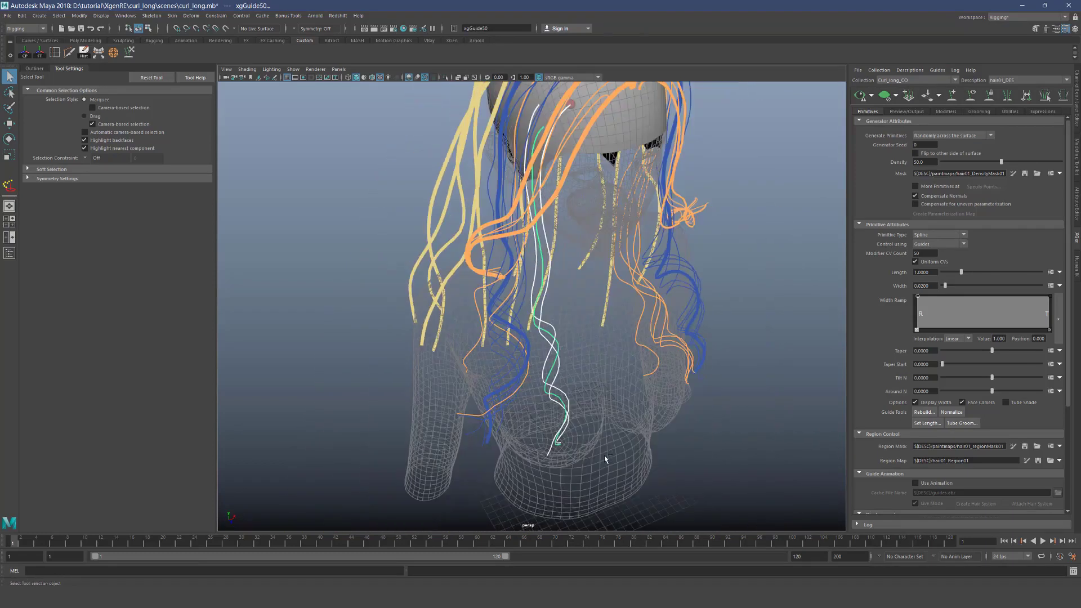
alt+drag(584, 431, 538, 159)
alt+drag(566, 318, 588, 336)
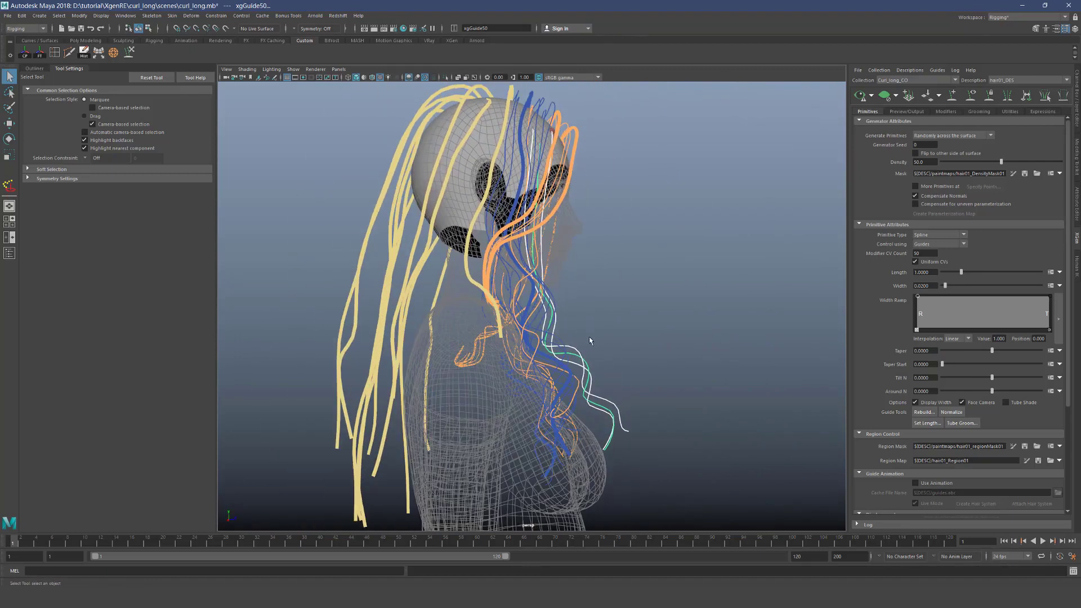
Sculpt the selected side curl guides over the front of the chest with the Sculpt Guides tool at size 321
click(129, 53)
alt+drag(618, 374, 594, 380)
mouse_move(594, 380)
mouse_down()
mouse_move(656, 375)
mouse_move(654, 388)
mouse_up()
scroll(654, 400, up, 3)
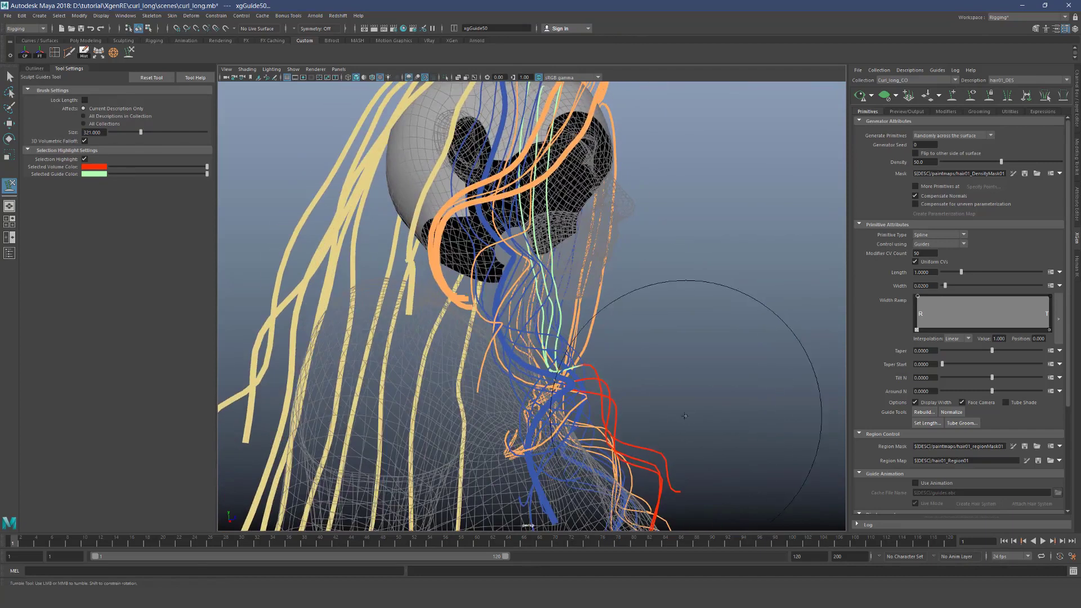
scroll(704, 391, down, 3)
alt+middle_drag(710, 387, 690, 394)
alt+drag(711, 387, 678, 483)
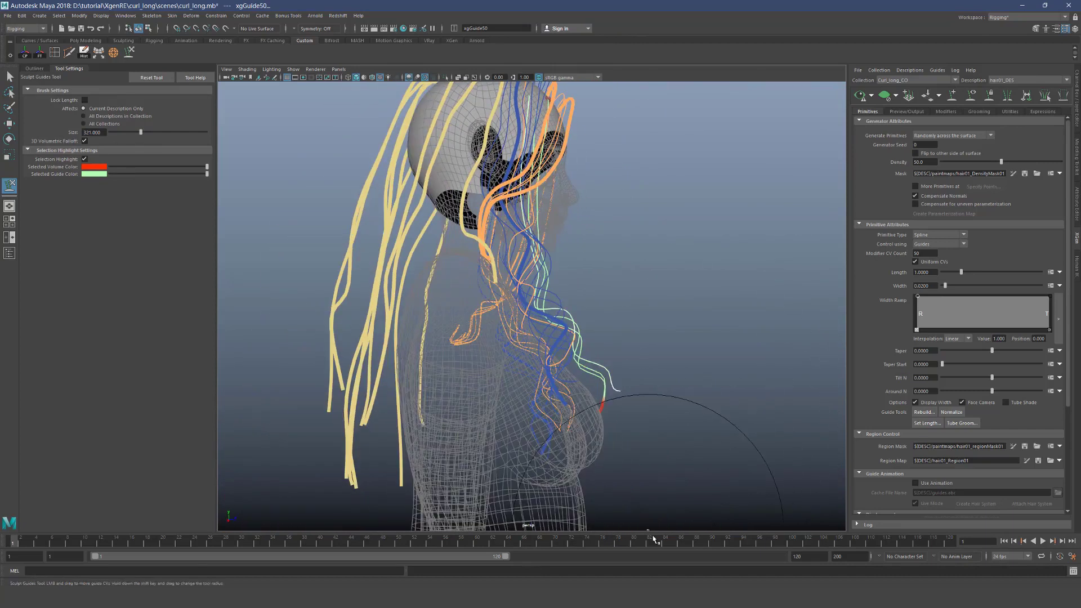
Reduce the sculpt brush size to 49 and refine the lower ends of individual side guides
alt+middle_drag(626, 411, 607, 376)
alt+right_drag(584, 356, 600, 305)
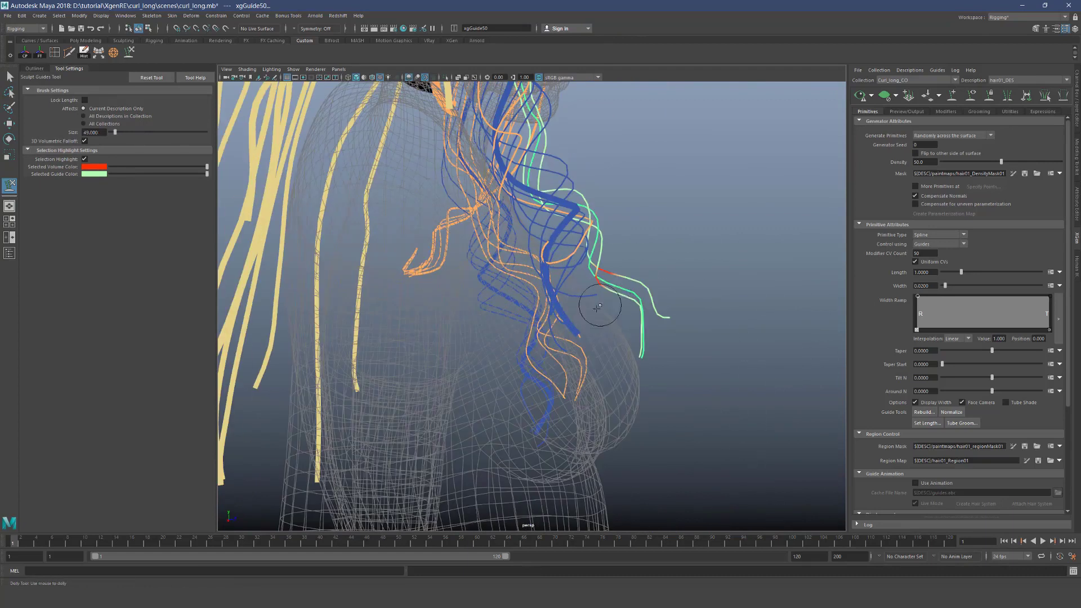
click(654, 320)
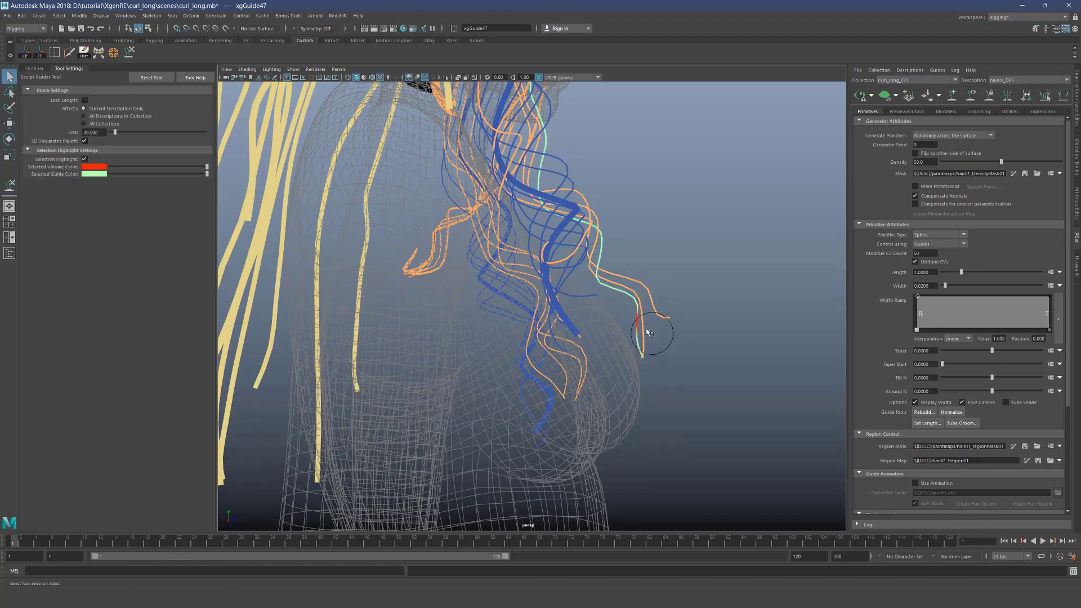
click(646, 342)
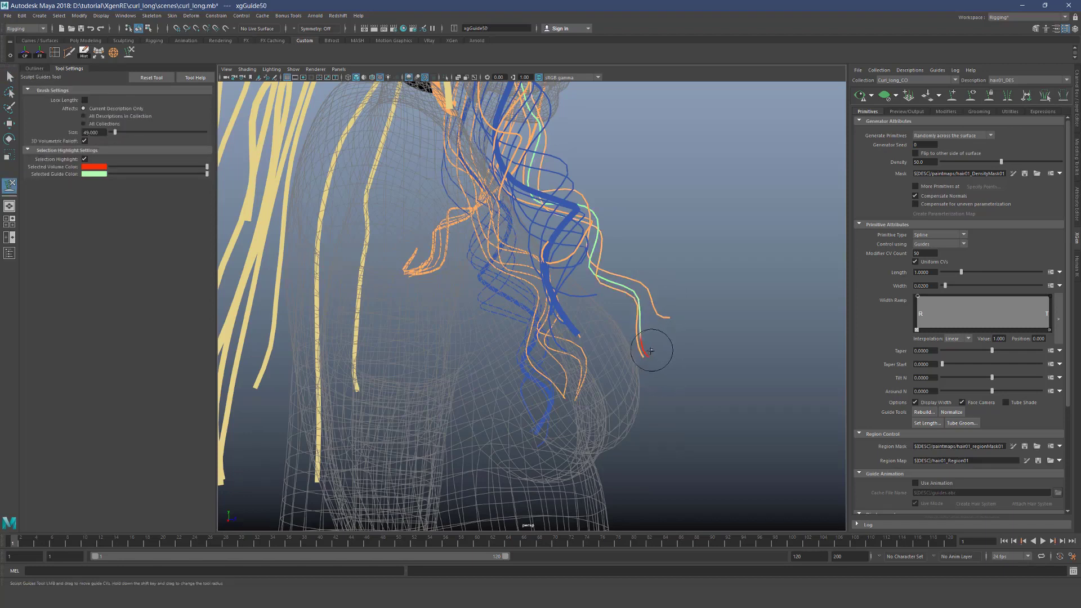
key(q)
Sculpt a single side guide along the temple and cheek with a brush size of 249, and save the scene
alt+right_drag(654, 355, 642, 336)
alt+drag(642, 336, 530, 330)
alt+middle_drag(531, 330, 557, 428)
mouse_move(558, 428)
alt+right_down()
mouse_move(578, 437)
mouse_move(542, 418)
alt+right_up()
alt+drag(541, 418, 573, 392)
alt+middle_drag(573, 393, 573, 409)
alt+drag(572, 409, 557, 379)
alt+right_drag(515, 249, 592, 310)
alt+drag(580, 262, 590, 256)
key(4)
key(y)
key(5)
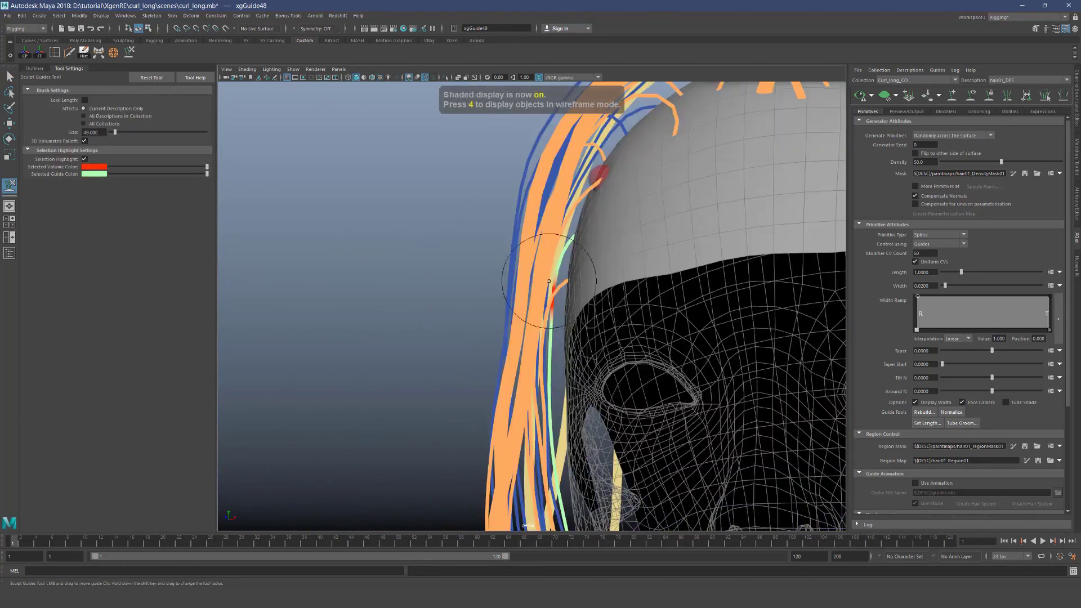
alt+middle_drag(621, 383, 621, 283)
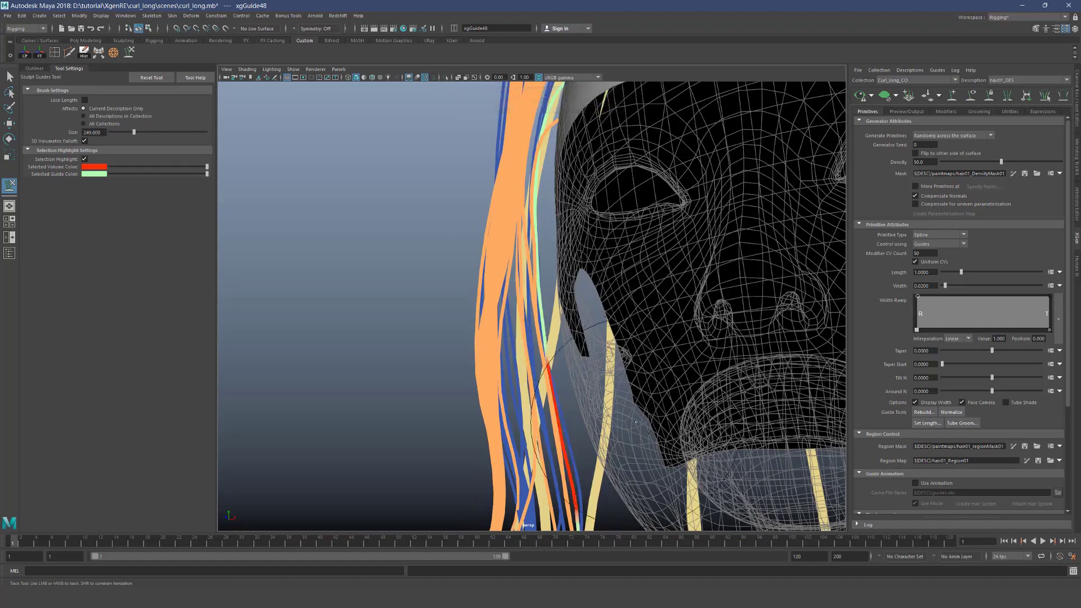
key(q)
alt+right_drag(633, 418, 601, 427)
key(ctrl+s)
Switch to component selection and move a control vertex of the side curl guides beside the neck
mouse_move(600, 427)
alt+mouse_down()
mouse_move(556, 449)
mouse_move(579, 464)
alt+mouse_up()
alt+middle_drag(579, 464, 579, 344)
alt+right_drag(529, 356, 553, 356)
alt+drag(552, 356, 547, 397)
key(F8)
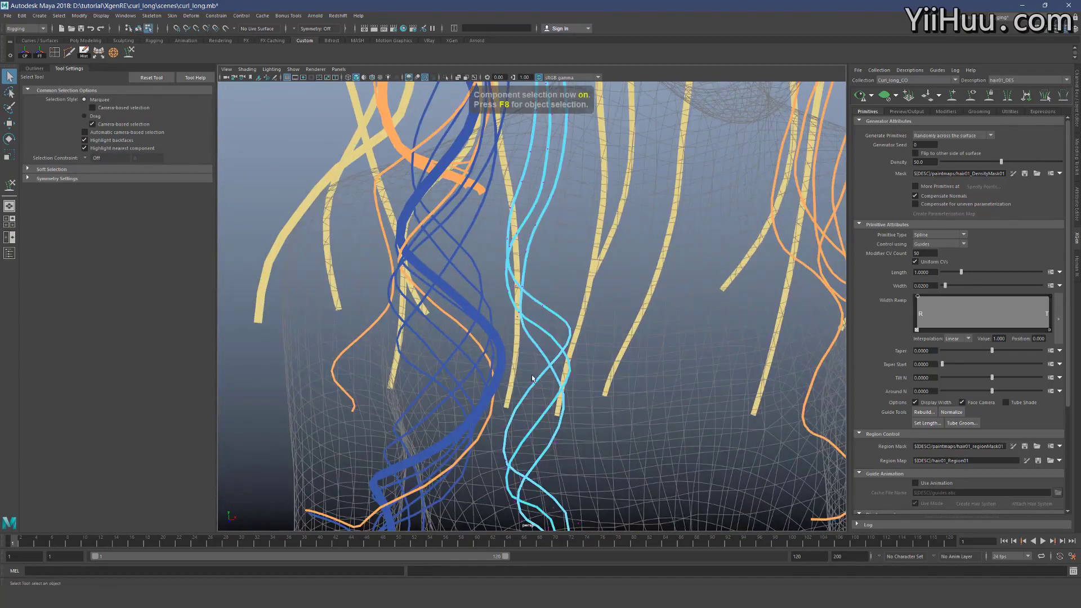
key(w)
mouse_move(578, 457)
alt+mouse_down()
mouse_move(588, 363)
mouse_move(547, 361)
mouse_move(546, 349)
alt+mouse_up()
key(5)
alt+drag(547, 394, 554, 341)
mouse_move(622, 351)
alt+mouse_down()
mouse_move(645, 351)
mouse_move(619, 166)
mouse_move(587, 248)
mouse_move(593, 375)
alt+mouse_up()
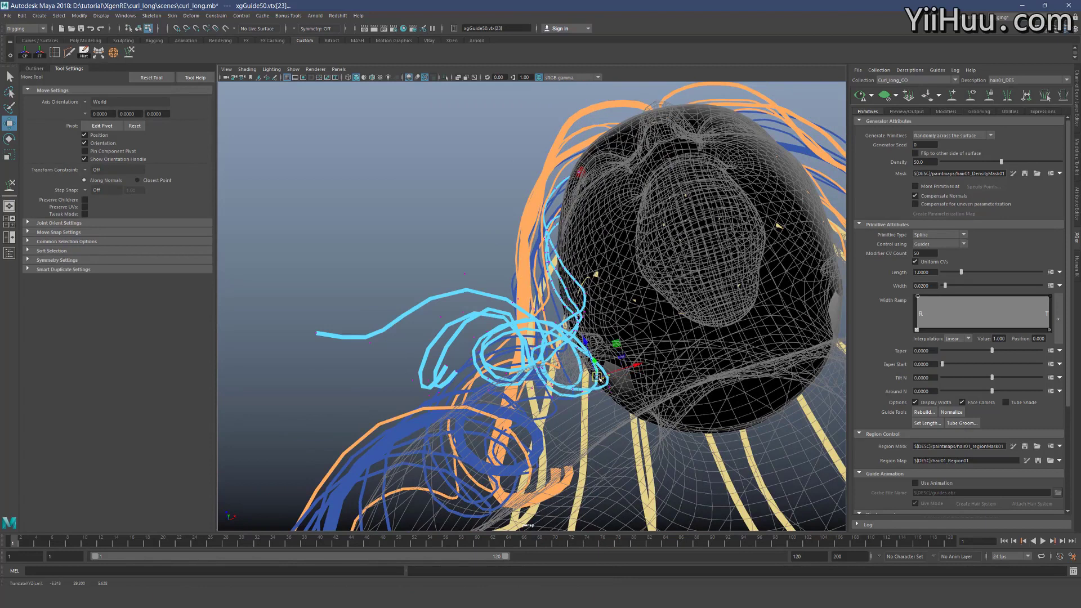
alt+drag(593, 363, 646, 436)
Adjust the soft selection radius and move another control vertex of a side guide to refine its curl
key(q)
click(578, 399)
key(b)
drag(577, 400, 577, 436)
key(w)
alt+middle_drag(577, 436, 572, 334)
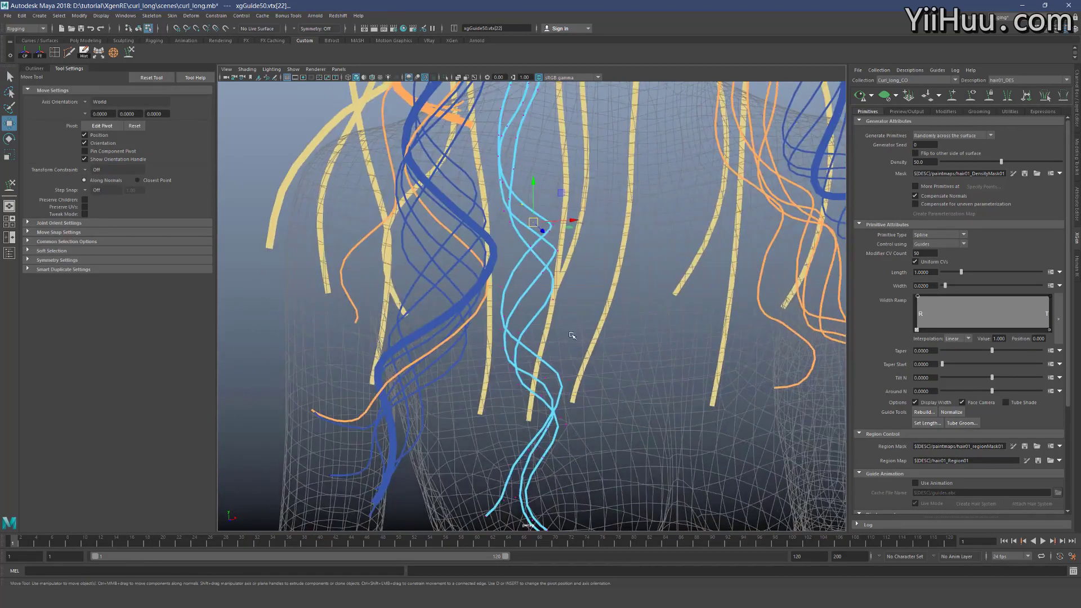
Return to object selection and sculpt the middle of the side curl guides with a brush size of 228
scroll(572, 335, down, 3)
key(F8)
alt+drag(572, 335, 556, 294)
key(y)
alt+right_drag(556, 294, 529, 318)
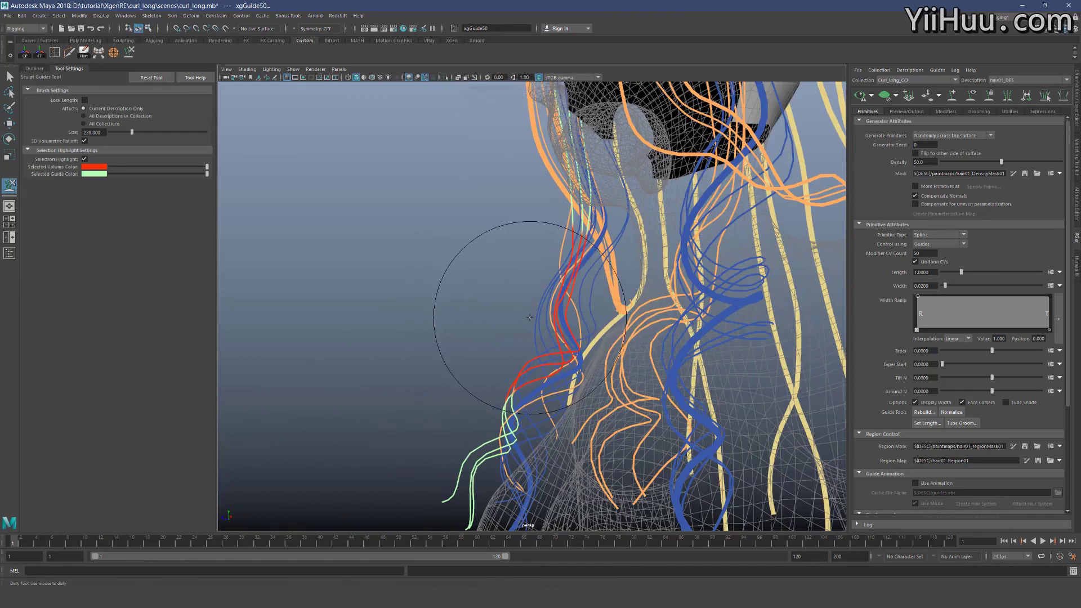
mouse_move(563, 341)
alt+mouse_down()
mouse_move(633, 362)
mouse_move(546, 309)
alt+mouse_up()
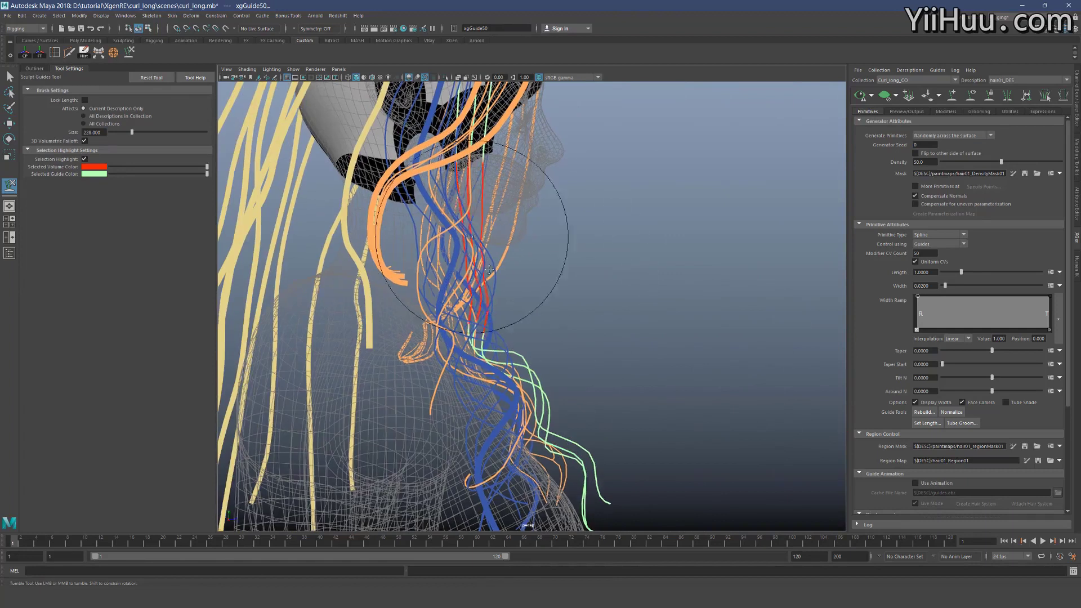
alt+middle_drag(465, 234, 451, 332)
alt+right_drag(451, 332, 480, 334)
Select a single side guide and sculpt its section beside the jaw
key(q)
alt+drag(480, 334, 464, 336)
click(453, 362)
key(y)
mouse_move(453, 362)
alt+right_down()
mouse_move(478, 384)
mouse_move(536, 376)
alt+right_up()
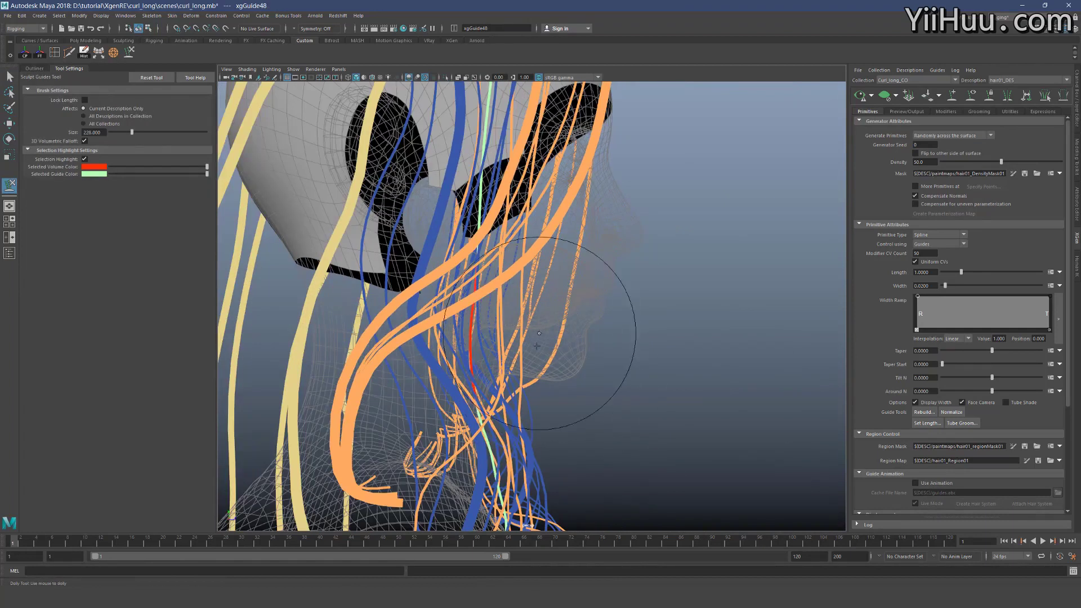
key(q)
alt+right_drag(552, 316, 495, 316)
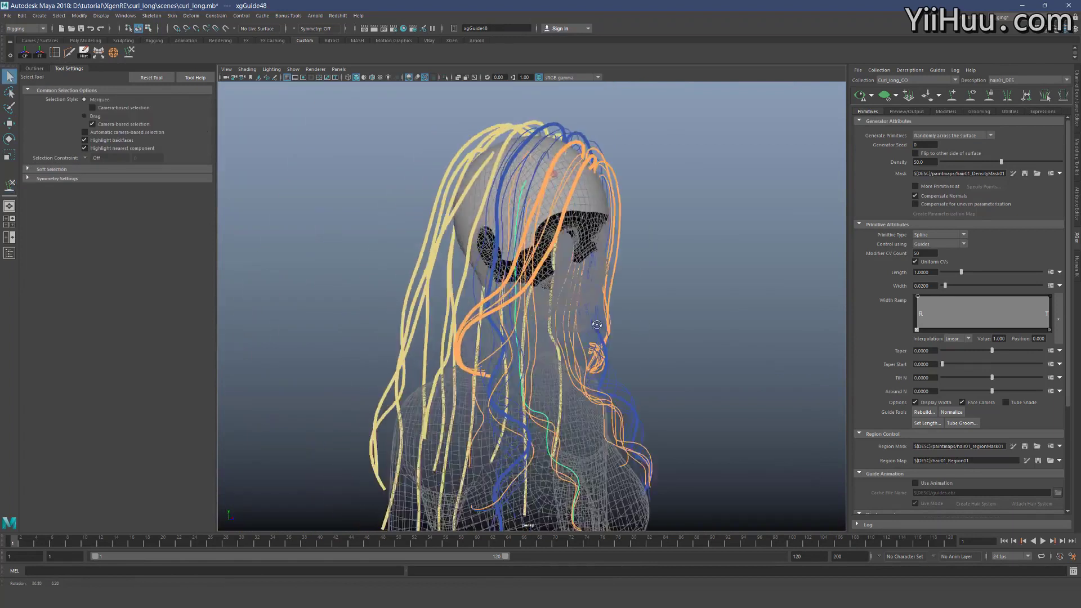
Sculpt the same guide's section above the shoulder with a brush size of 121, and save the scene
alt+drag(648, 321, 552, 321)
alt+middle_drag(553, 326, 561, 221)
alt+drag(501, 278, 620, 279)
alt+right_drag(486, 308, 543, 308)
key(y)
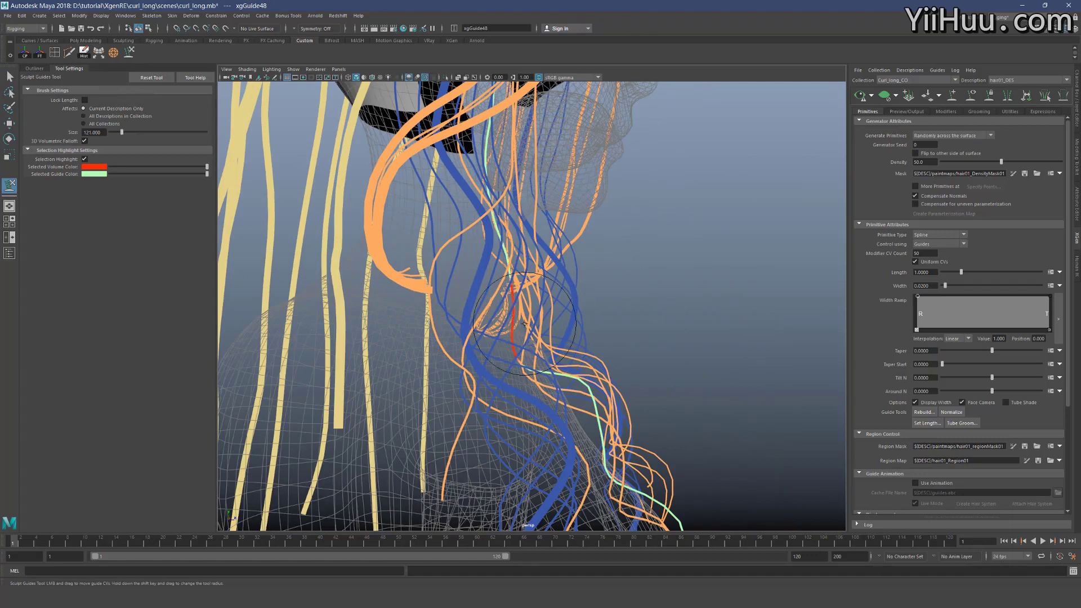
mouse_move(549, 315)
alt+mouse_down()
mouse_move(549, 290)
mouse_move(555, 304)
alt+mouse_up()
key(q)
alt+right_drag(648, 319, 593, 319)
alt+drag(593, 319, 558, 327)
alt+right_drag(625, 328, 570, 329)
key(ctrl+s)
Add new guides on the side of the head, next to the selected side curl guide
alt+drag(570, 329, 725, 325)
alt+middle_drag(629, 301, 633, 358)
alt+right_drag(633, 358, 690, 326)
alt+drag(614, 281, 574, 278)
alt+drag(497, 227, 500, 213)
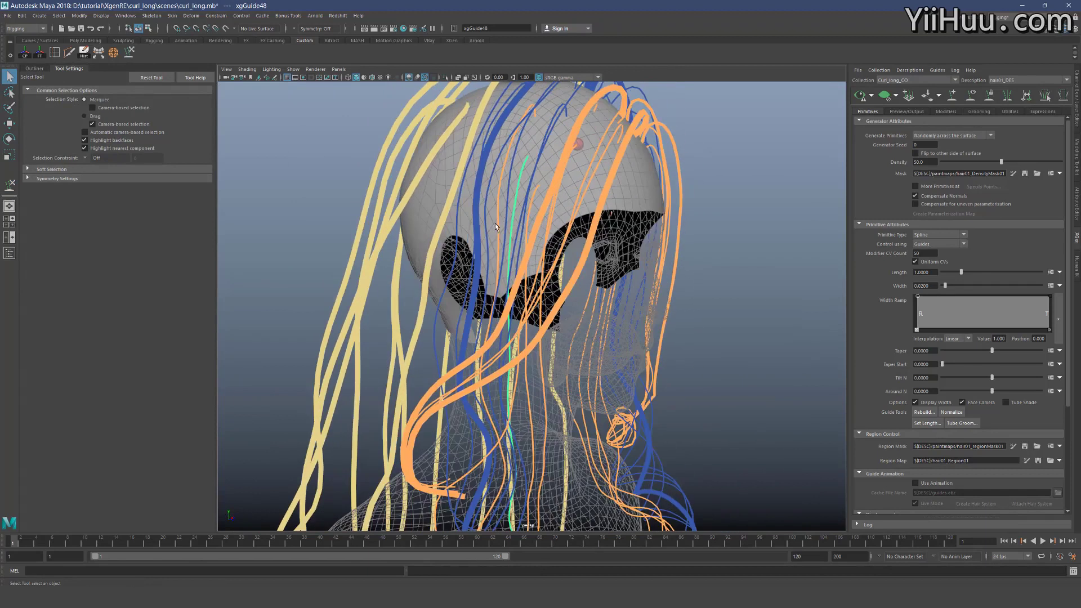
alt+middle_drag(513, 338, 526, 225)
alt+drag(542, 246, 499, 278)
alt+drag(554, 465, 500, 205)
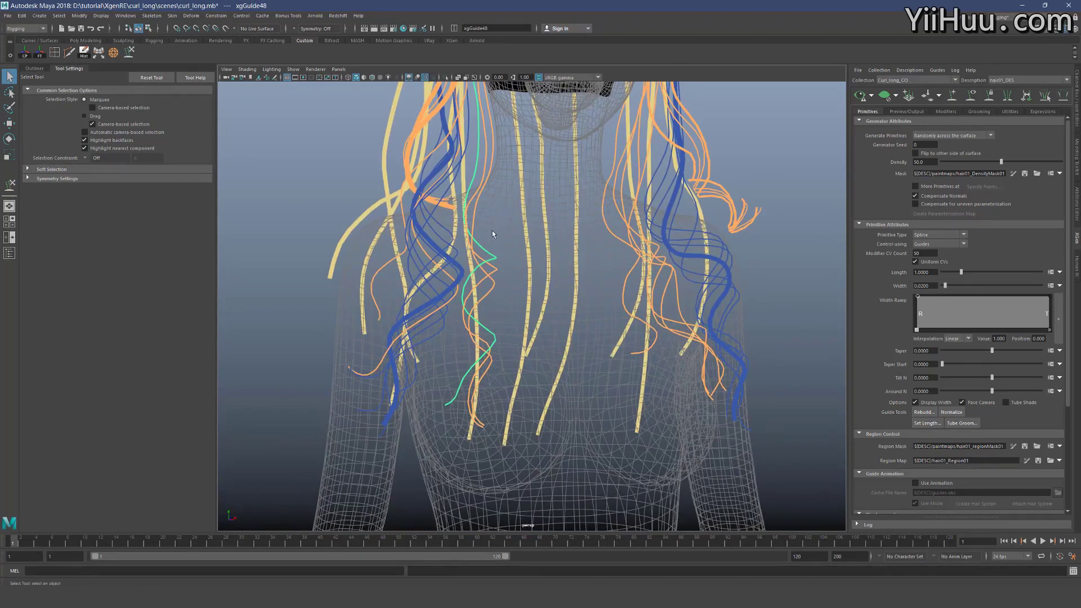
alt+drag(540, 367, 631, 315)
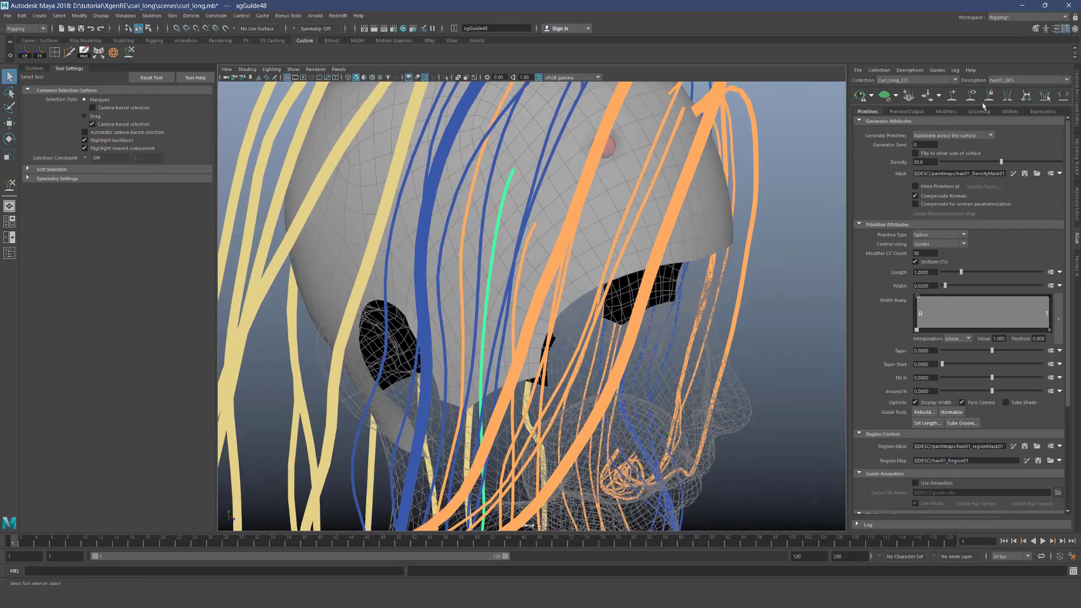
click(951, 98)
click(503, 279)
key(q)
alt+middle_drag(495, 388, 529, 253)
alt+drag(530, 253, 491, 296)
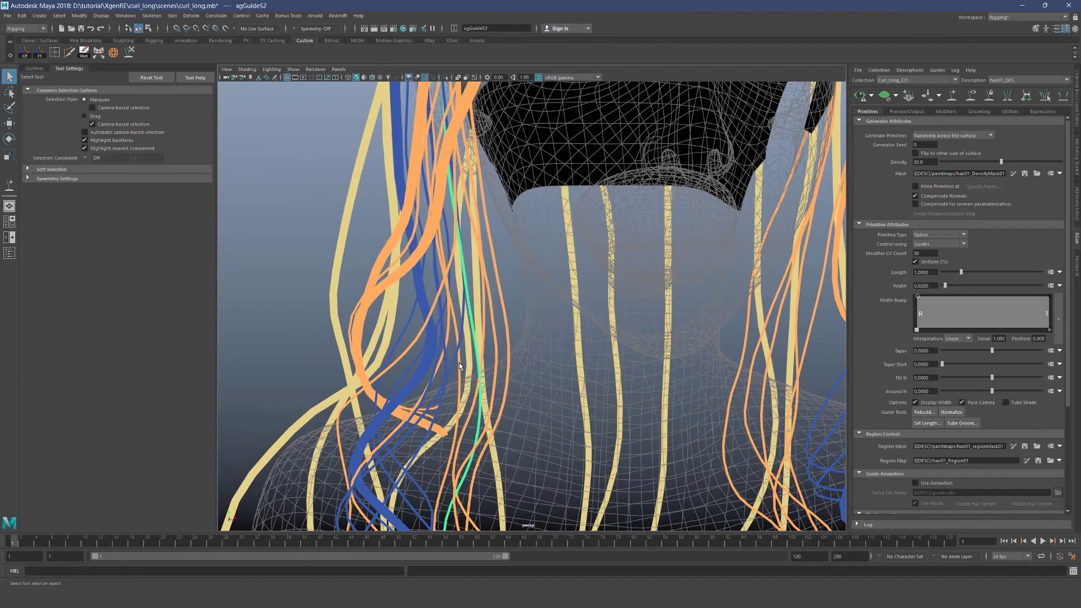
Enlarge the sculpt brush to 344 and pull the newly added guides inward over the chest
scroll(463, 365, down, 5)
alt+middle_drag(463, 365, 497, 222)
key(y)
shift+drag(468, 249, 552, 250)
drag(521, 298, 531, 297)
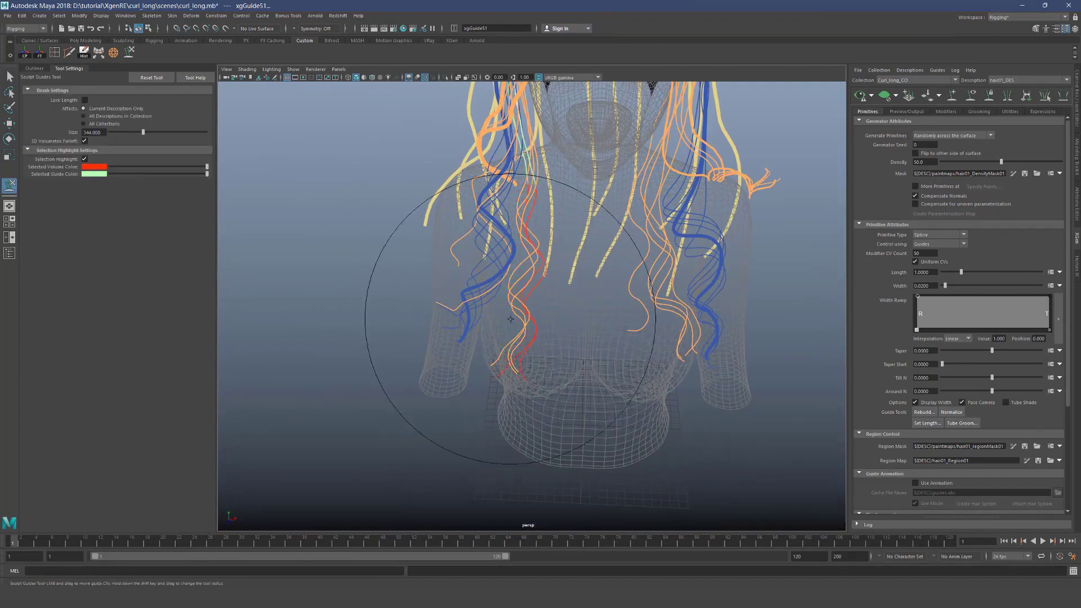
Straighten the newly added guides by scaling them and sculpting their lengths with Lock Length enabled
mouse_move(398, 169)
alt+mouse_down()
mouse_move(398, 278)
mouse_move(426, 204)
alt+mouse_up()
alt+drag(399, 248, 400, 231)
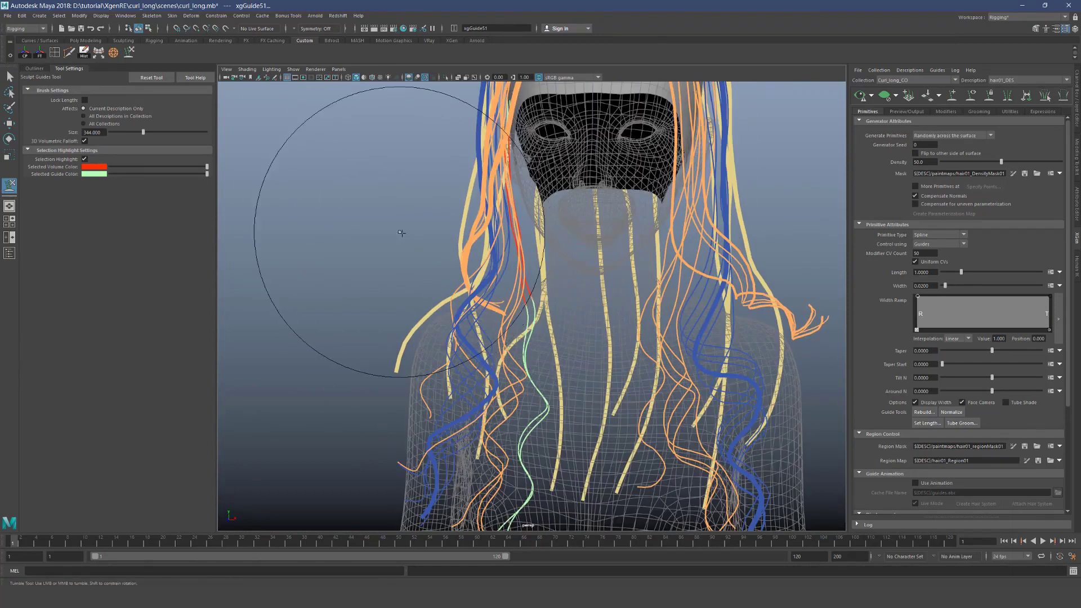
key(r)
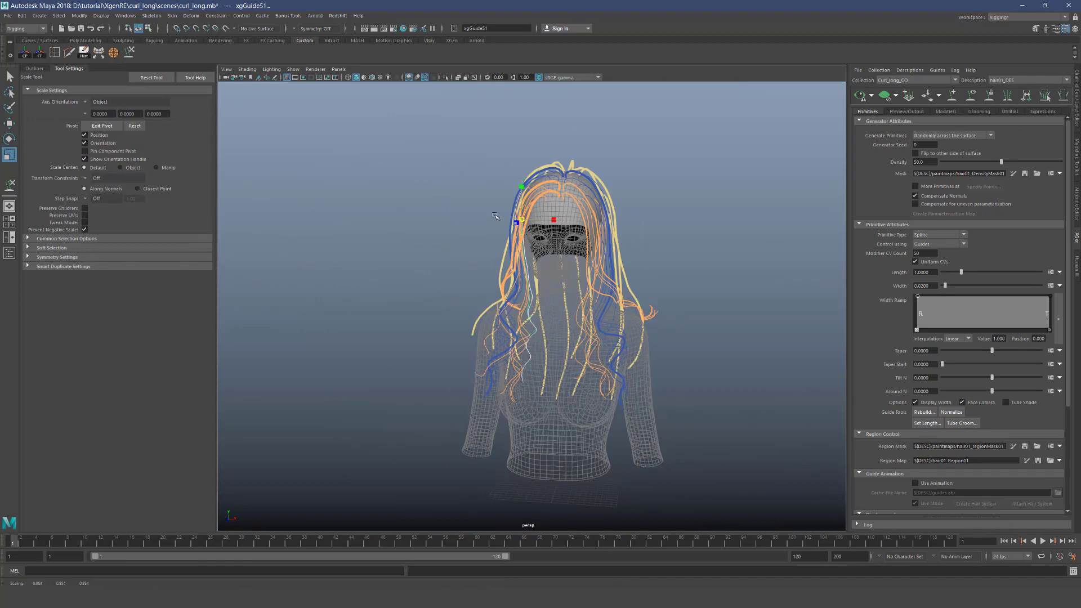
key(y)
scroll(254, 134, up, 5)
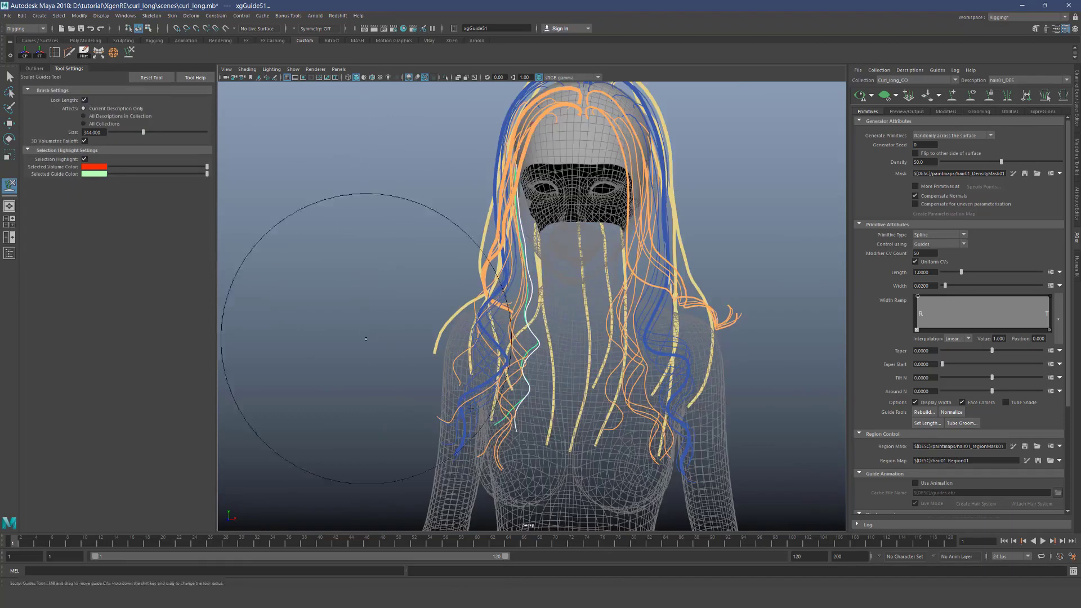
scroll(385, 352, down, 5)
alt+middle_drag(441, 474, 437, 389)
alt+drag(574, 372, 468, 385)
alt+drag(415, 411, 599, 314)
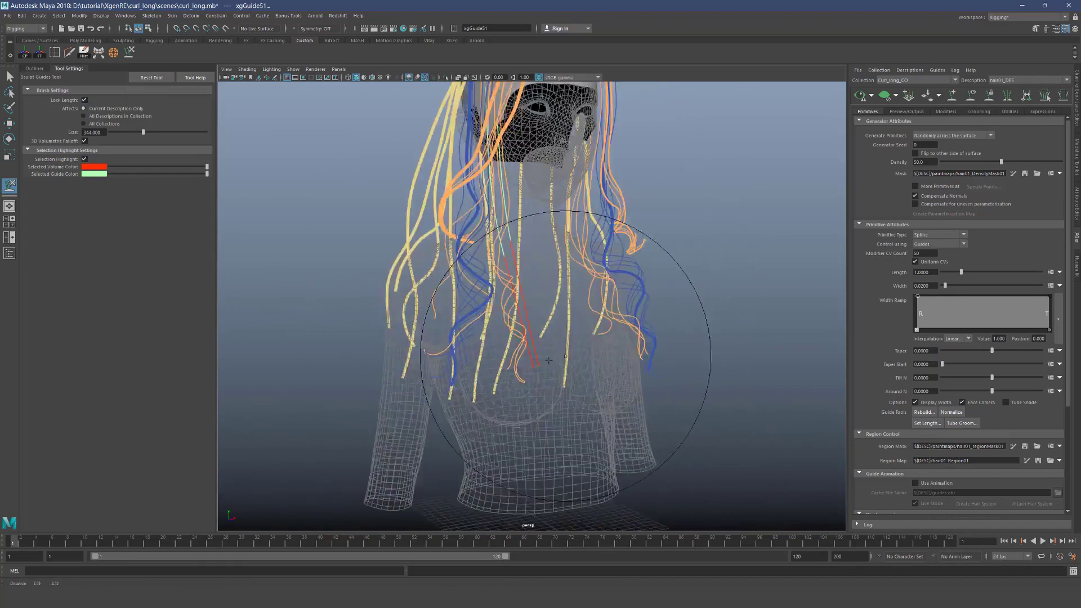
scroll(496, 386, up, 3)
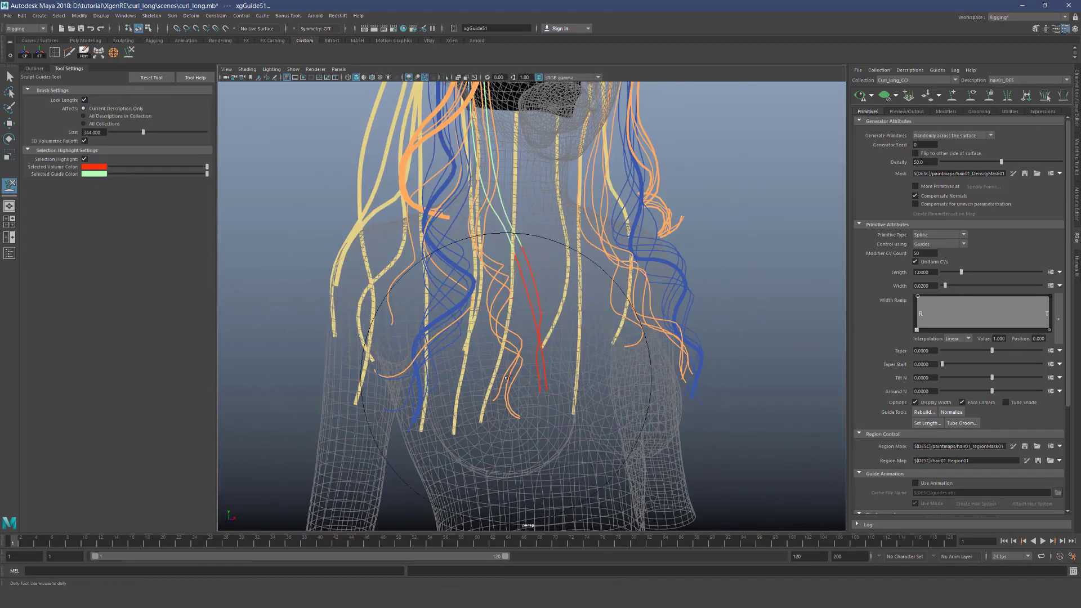
Sculpt the straightened guides beside the neck and over the chest, reducing the brush size to 185
key(q)
alt+middle_drag(535, 344, 528, 428)
mouse_move(538, 338)
alt+mouse_down()
mouse_move(473, 330)
mouse_move(528, 319)
alt+mouse_up()
alt+middle_drag(489, 182, 518, 289)
scroll(518, 290, up, 5)
key(y)
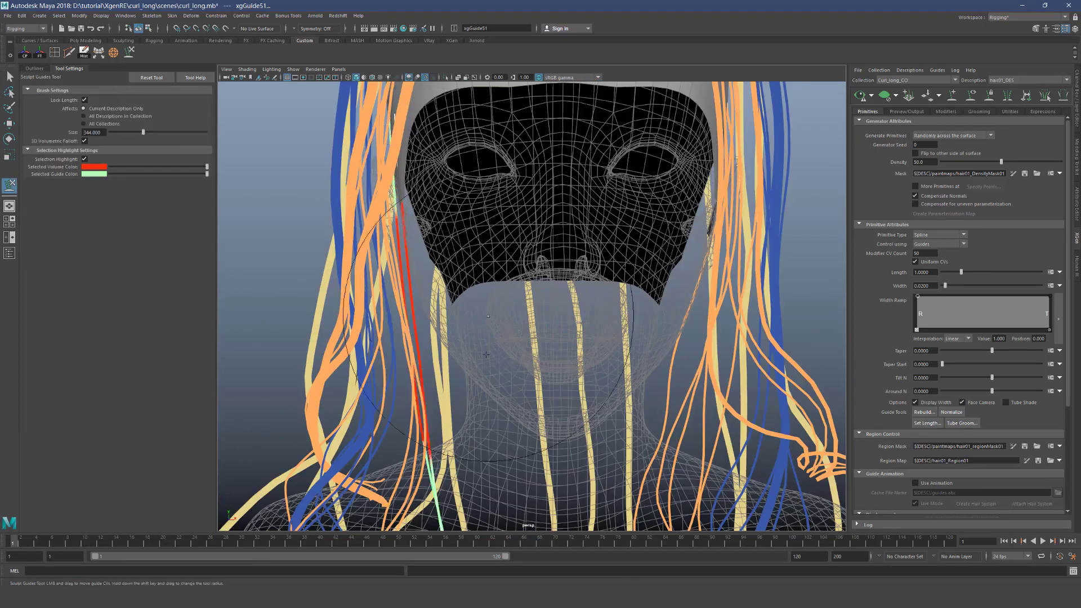
alt+middle_drag(486, 358, 490, 246)
mouse_move(356, 370)
mouse_down()
mouse_move(366, 391)
mouse_move(401, 391)
mouse_up()
scroll(401, 392, down, 5)
alt+middle_drag(401, 392, 444, 317)
drag(433, 313, 413, 313)
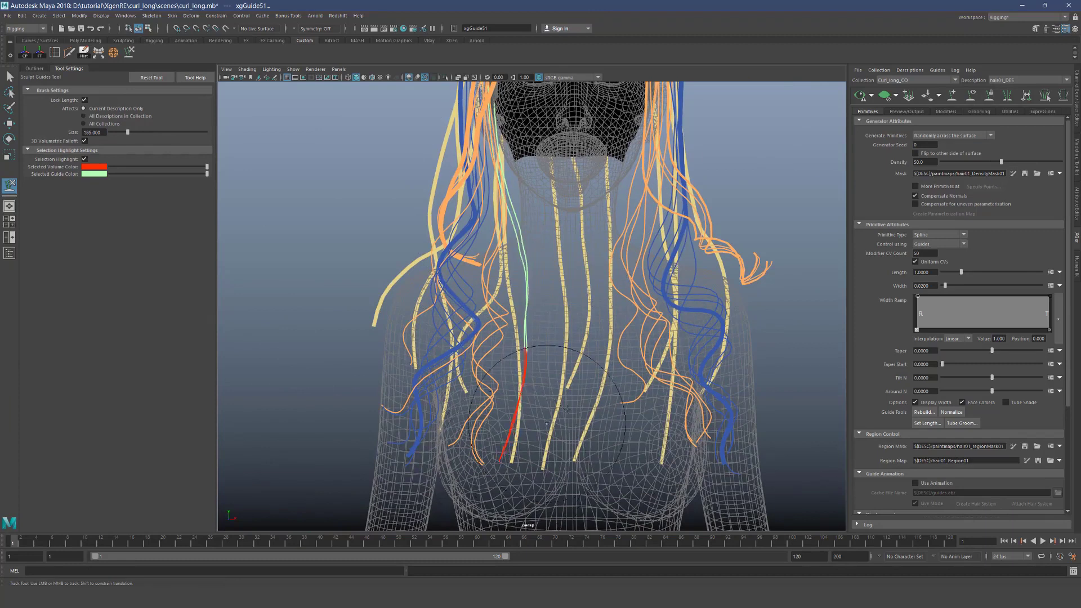
Paint a dark red area on the guide color map around the new guides' roots with reflection off, and save the map
key(q)
scroll(582, 387, down, 8)
scroll(583, 386, up, 3)
alt+drag(582, 386, 628, 344)
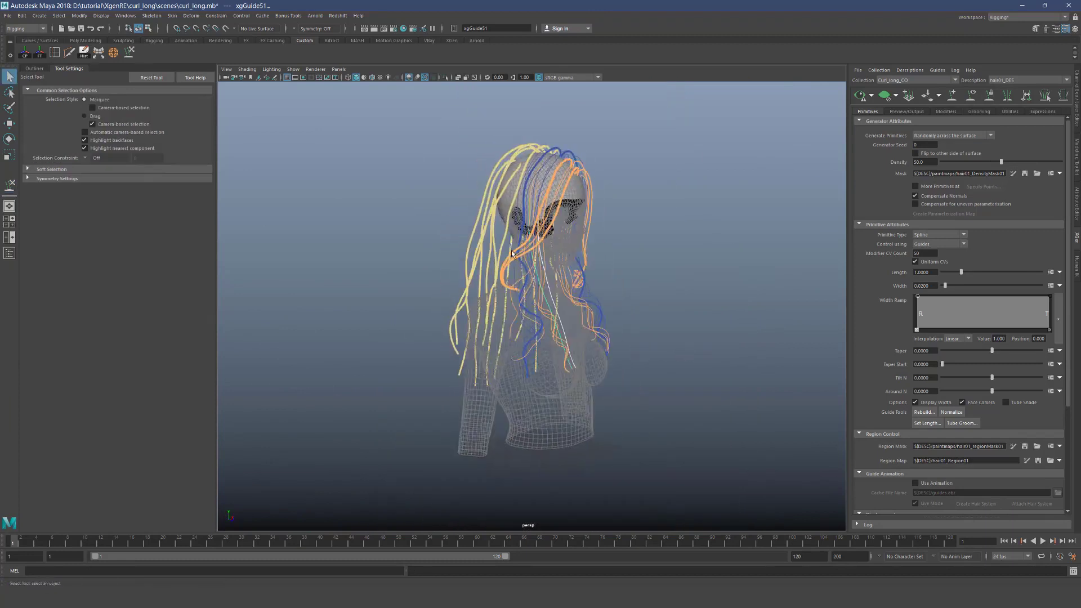
alt+middle_drag(530, 279, 527, 356)
scroll(509, 271, up, 6)
alt+middle_drag(509, 271, 531, 343)
scroll(523, 315, up, 4)
alt+drag(515, 311, 551, 303)
scroll(552, 303, up, 2)
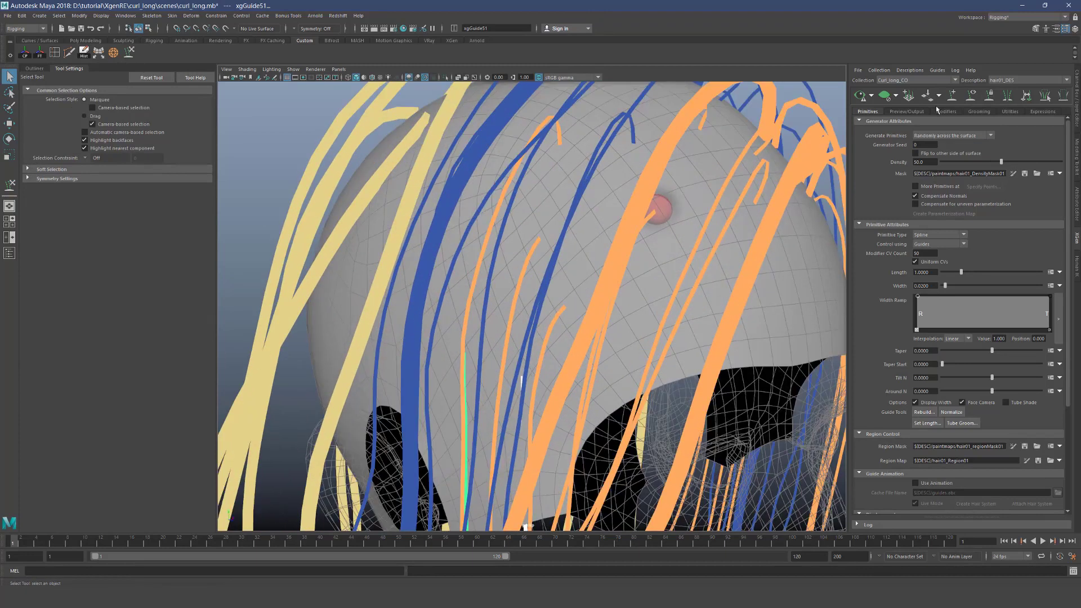
click(916, 112)
click(1019, 225)
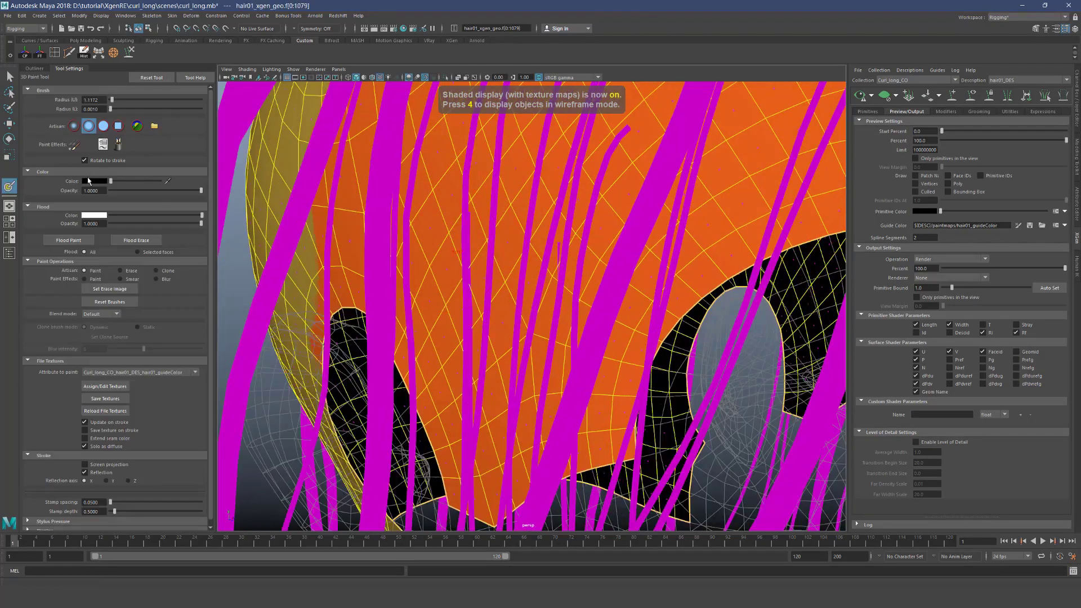
click(94, 181)
click(214, 199)
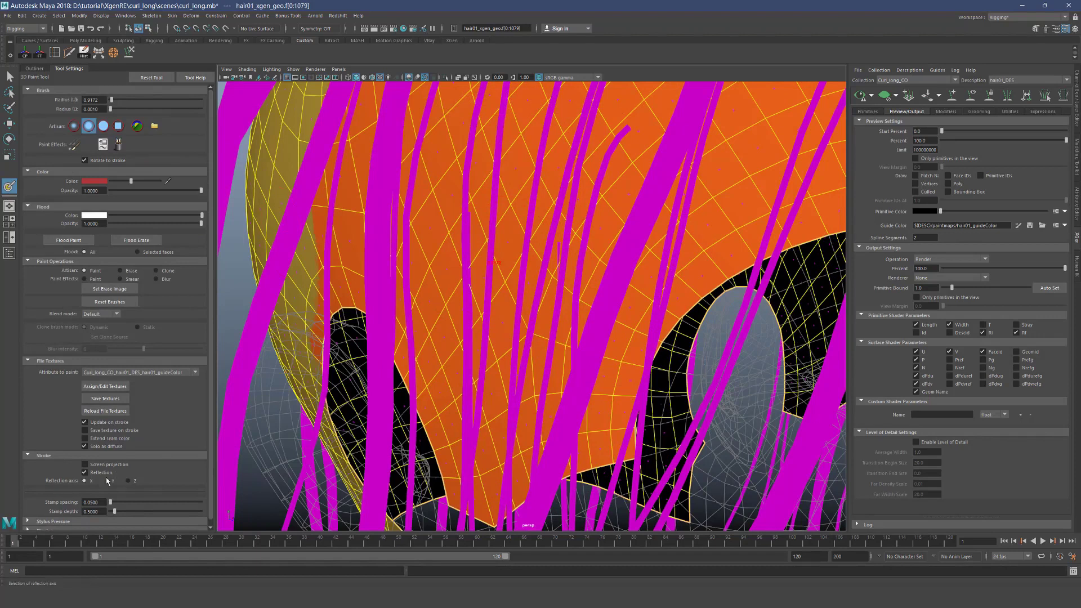
mouse_move(458, 248)
mouse_down()
mouse_move(507, 254)
mouse_move(450, 254)
mouse_move(473, 301)
mouse_up()
drag(515, 384, 574, 383)
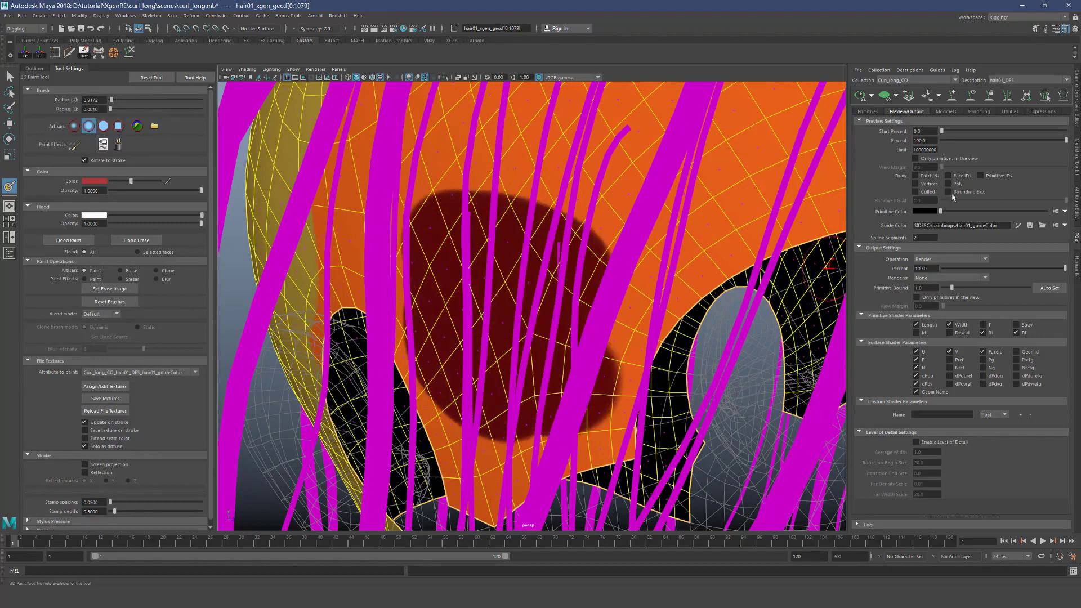
click(1029, 224)
Preview the generated hair and examine the side curls from the front
scroll(710, 228, down, 6)
scroll(711, 228, down, 3)
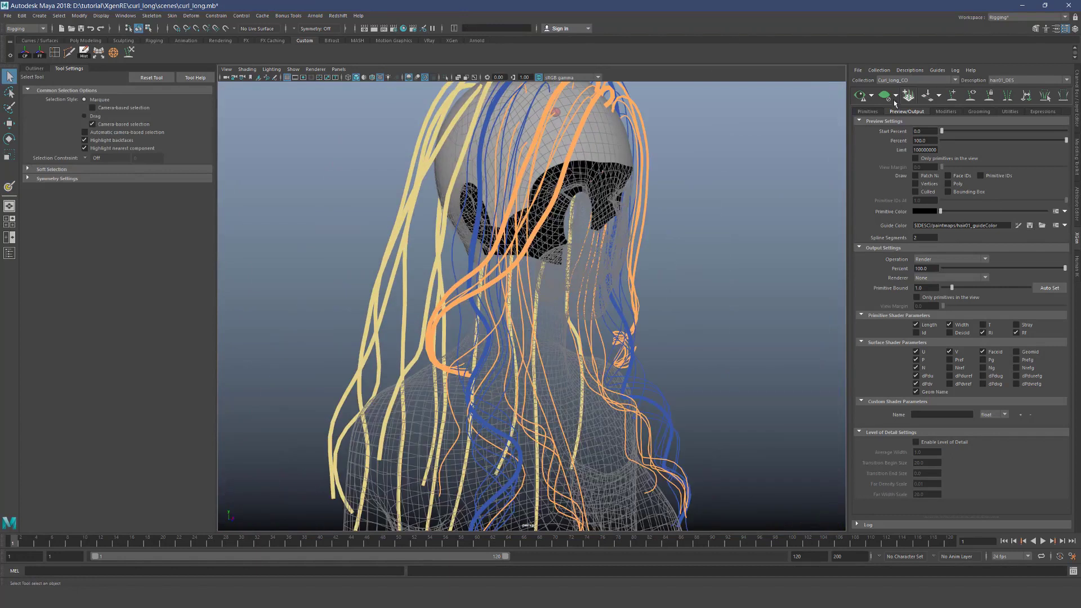
alt+drag(768, 177, 566, 352)
scroll(566, 352, down, 3)
alt+middle_drag(566, 352, 566, 214)
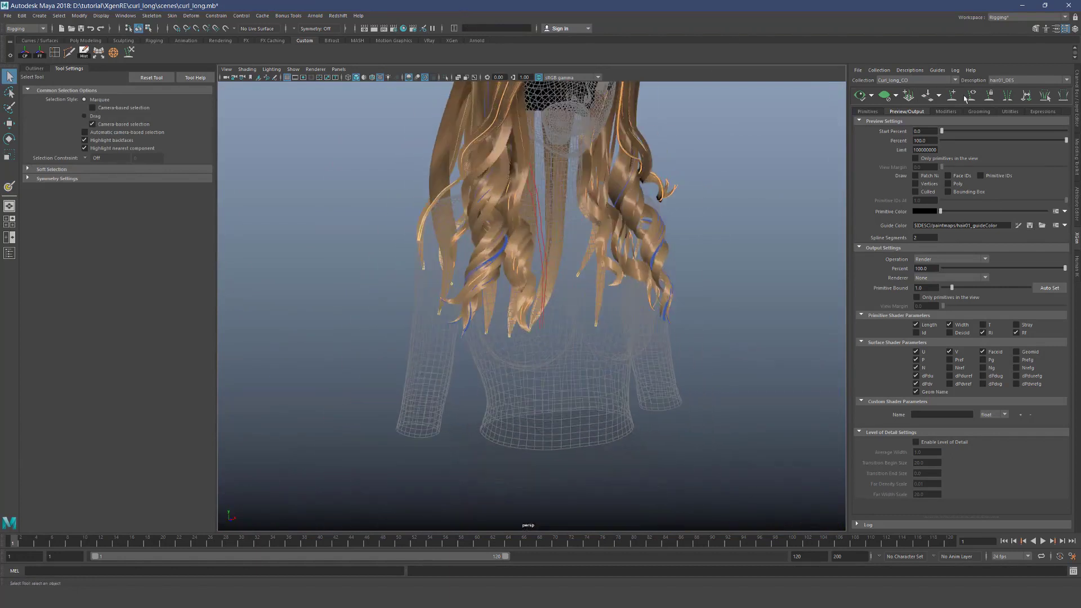
Sculpt the lower length of the straight red guide over the chest with Lock Length enabled
alt+drag(591, 242, 558, 315)
drag(529, 307, 571, 333)
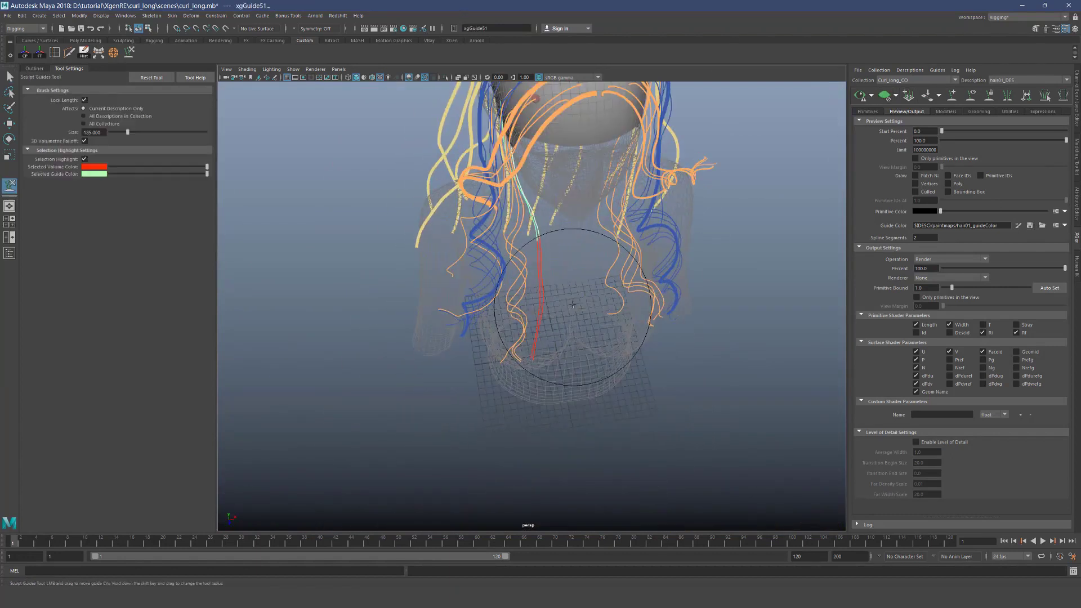
key(q)
scroll(618, 291, down, 3)
alt+drag(617, 291, 594, 242)
Sculpt the inner orange curl guides beside the red guides, with Lock Length off and a smaller brush
alt+drag(539, 312, 510, 327)
key(y)
alt+right_drag(536, 286, 560, 350)
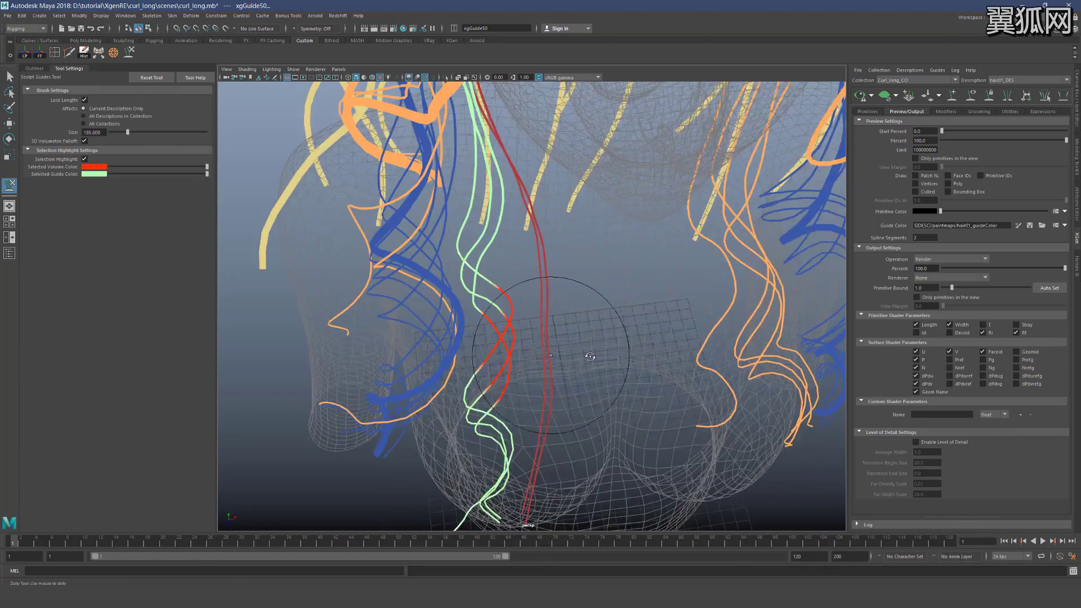
alt+drag(560, 350, 580, 358)
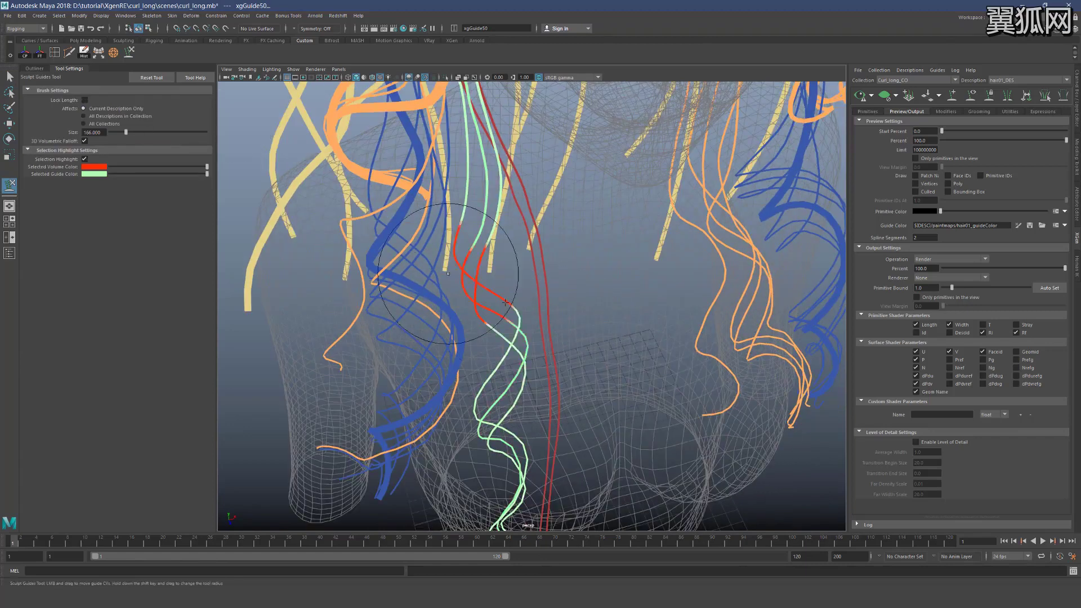
alt+drag(566, 355, 586, 328)
alt+right_drag(586, 328, 557, 321)
alt+drag(558, 321, 536, 312)
Move individual points near the tips of the selected curl guides to refine the curl ends
key(q)
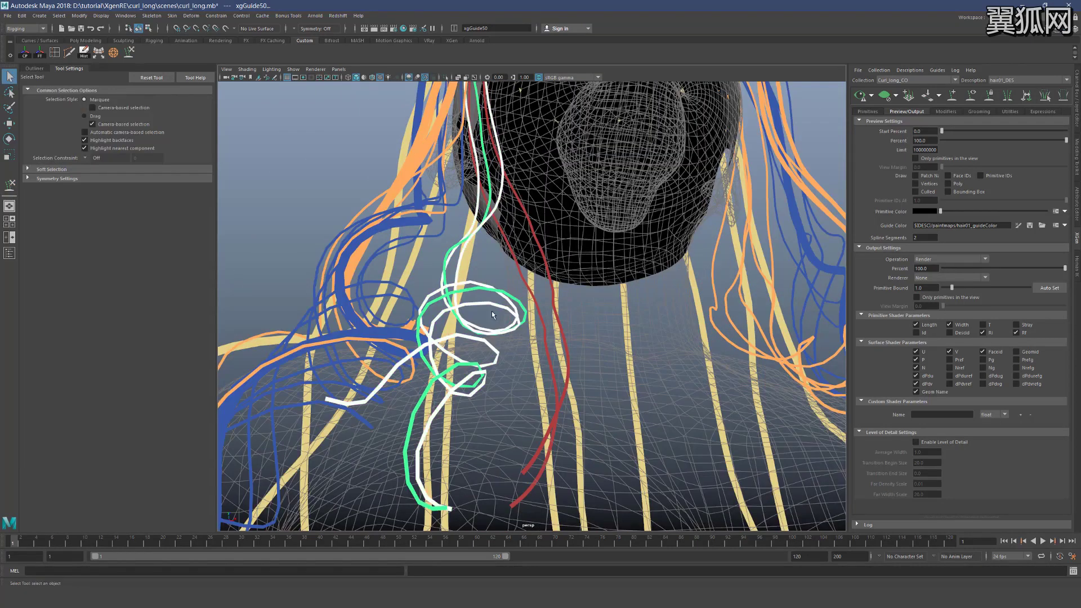
key(F8)
key(w)
drag(501, 307, 502, 332)
alt+middle_drag(502, 332, 533, 169)
alt+drag(532, 169, 630, 369)
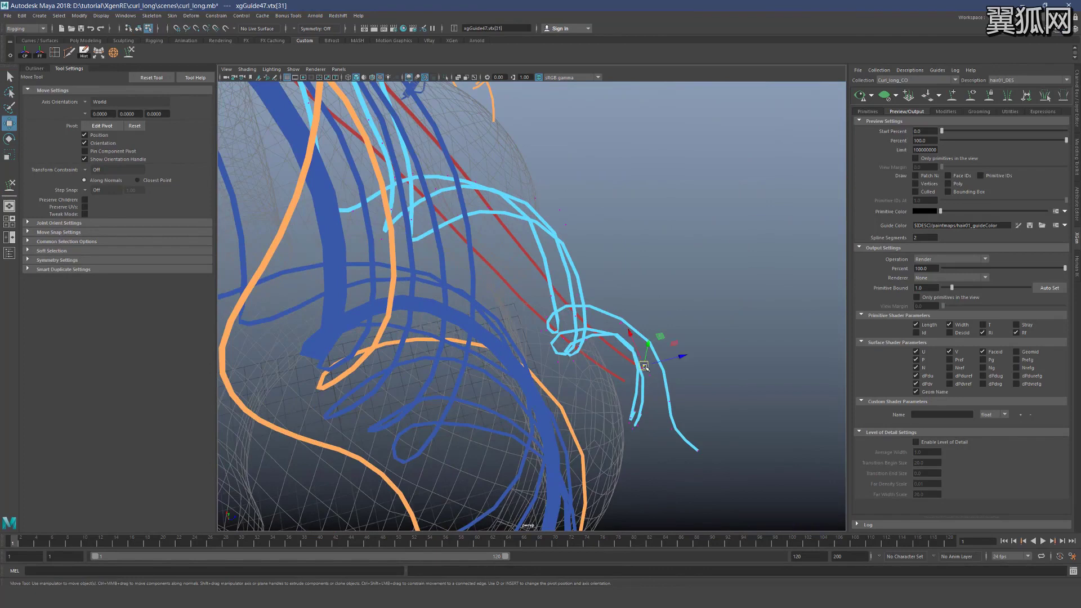
click(648, 370)
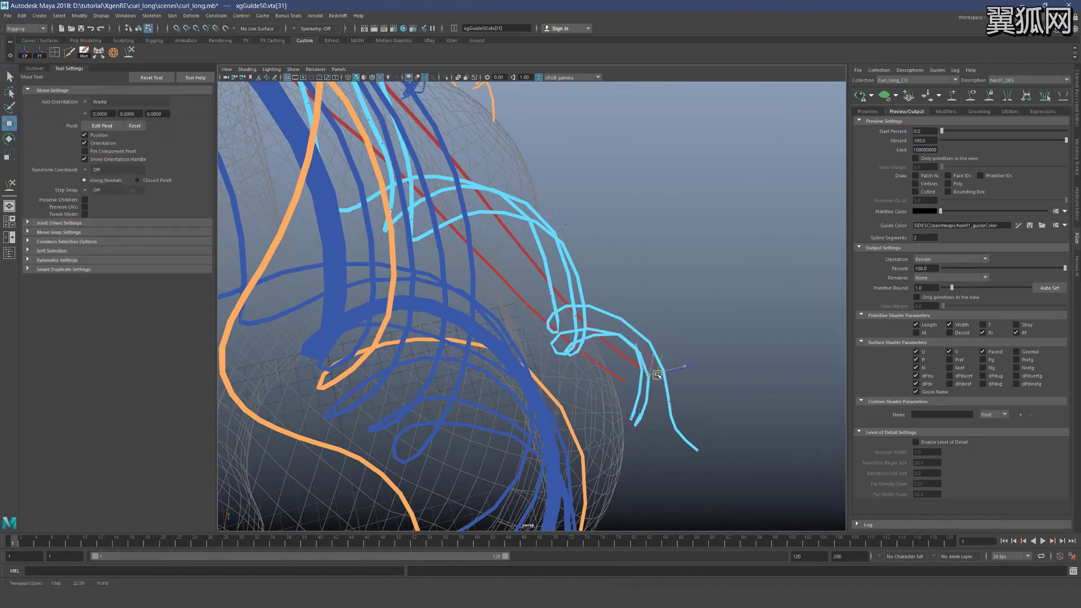
drag(657, 374, 652, 376)
key(q)
key(F8)
Select the inner curl guides individually and sculpt their lower waves with a reduced brush size
click(746, 299)
alt+right_drag(746, 299, 523, 264)
alt+drag(523, 265, 596, 256)
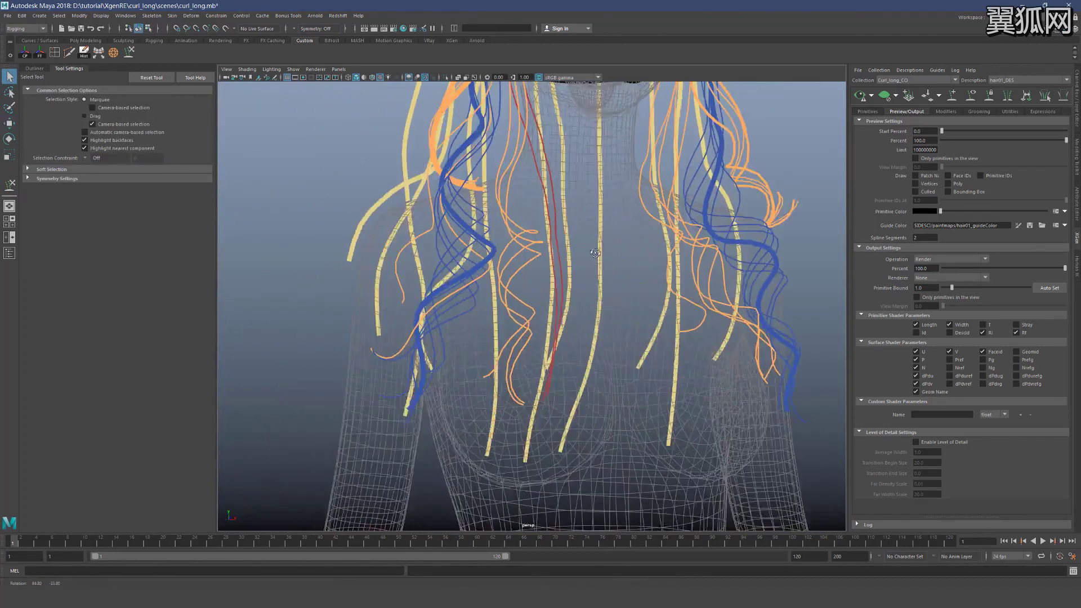
scroll(597, 255, up, 5)
click(514, 324)
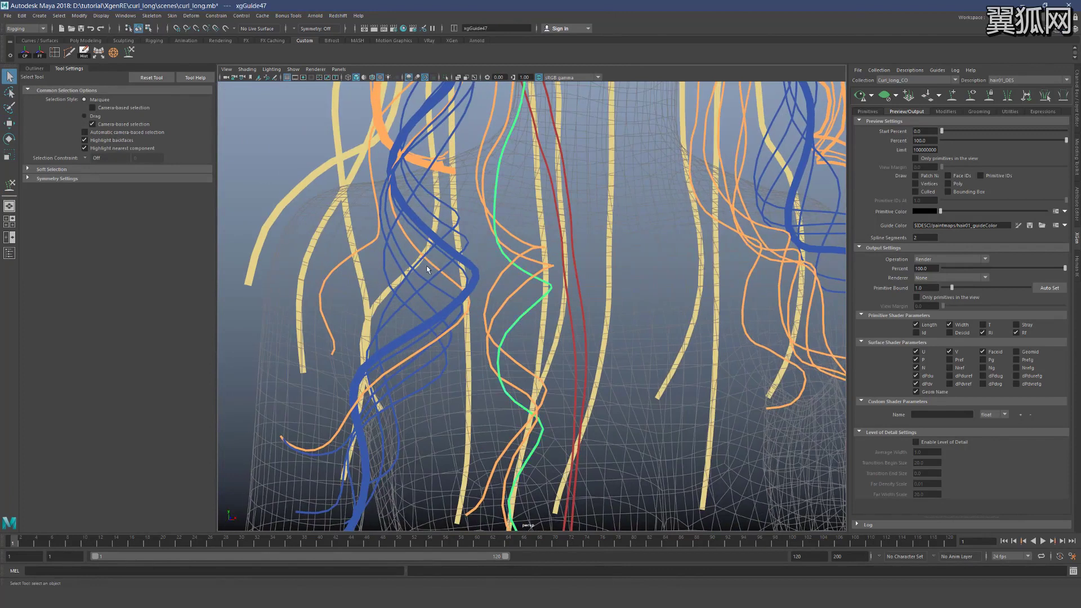
alt+drag(484, 381, 553, 390)
key(y)
alt+drag(563, 450, 539, 441)
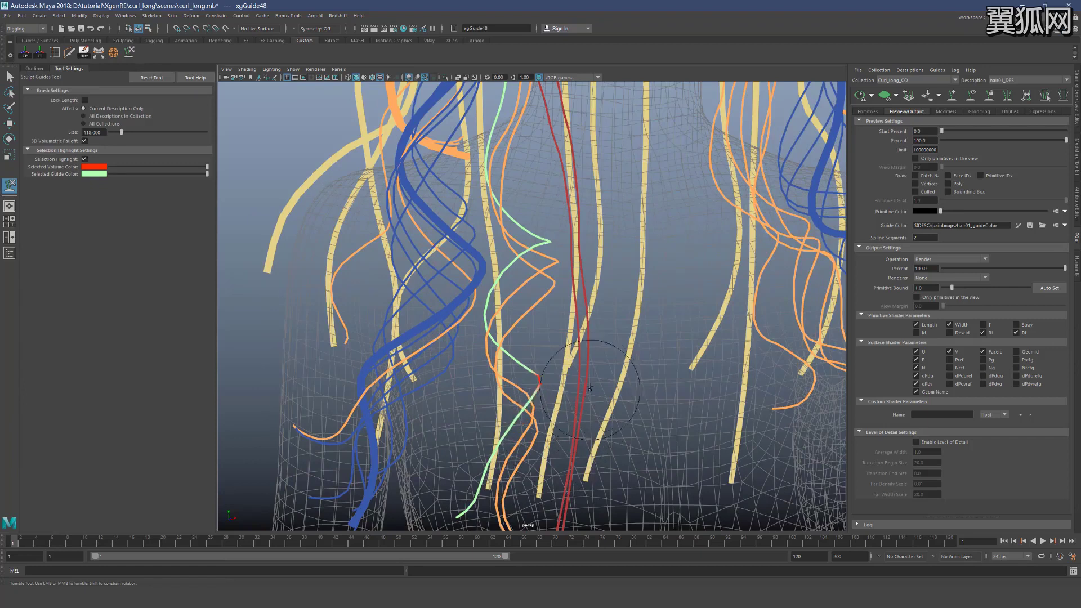
alt+drag(483, 375, 507, 378)
key(b)
drag(508, 378, 496, 368)
mouse_move(502, 406)
alt+mouse_down()
mouse_move(527, 427)
mouse_move(490, 405)
mouse_move(616, 446)
alt+mouse_up()
key(q)
Set up and save the clumping maps for the Clumping1 modifier with Use Control Maps enabled
scroll(624, 424, down, 6)
alt+drag(603, 377, 479, 360)
alt+middle_drag(547, 290, 545, 309)
scroll(552, 304, up, 3)
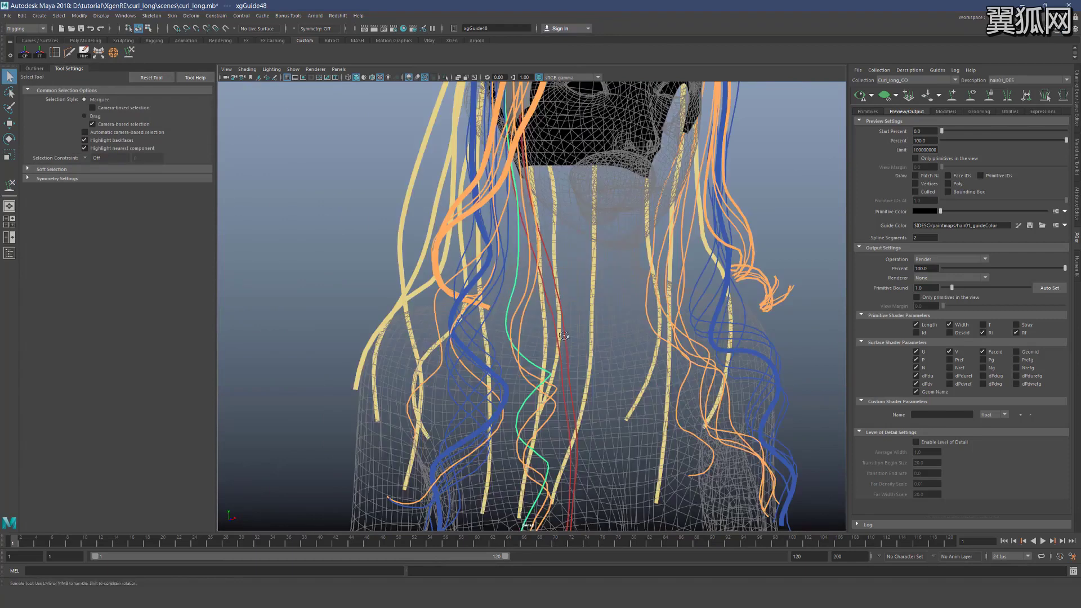
scroll(563, 338, down, 6)
scroll(554, 341, up, 5)
alt+drag(521, 343, 498, 351)
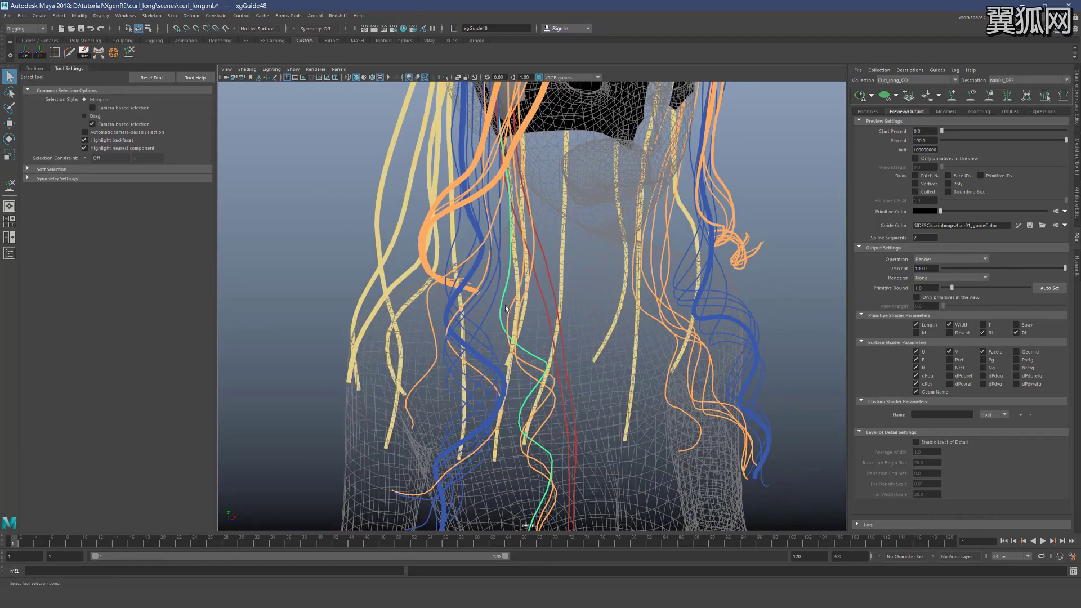
click(946, 111)
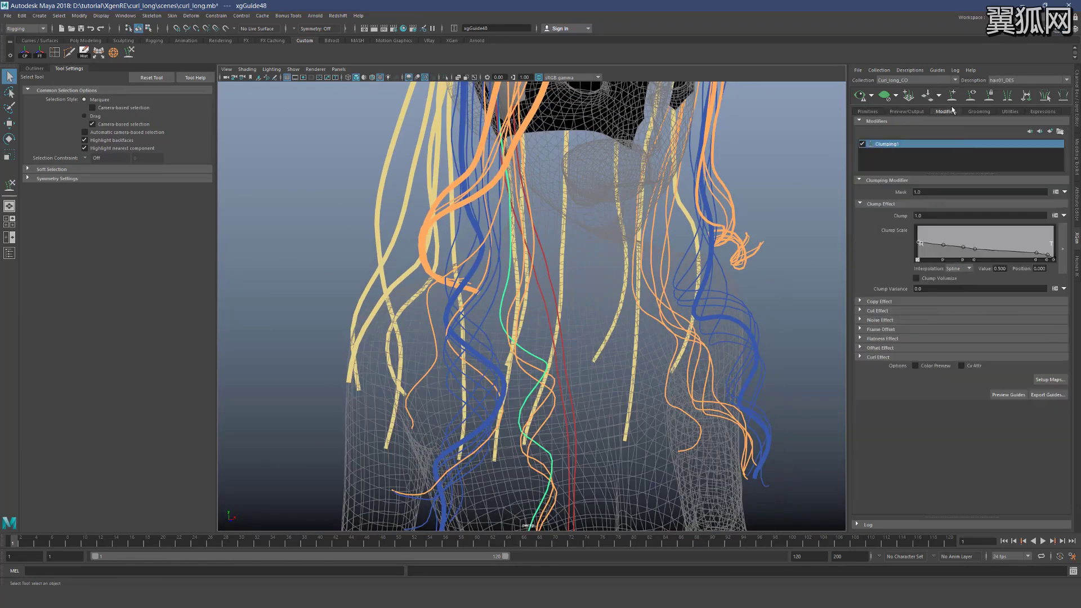
click(1042, 379)
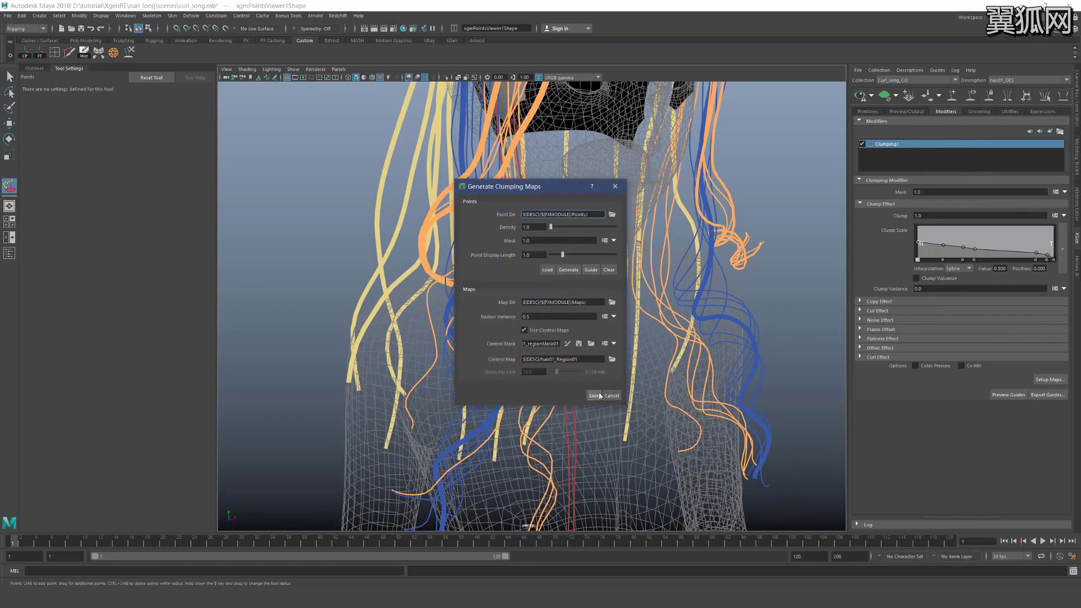
Preview the generated hair with the guides hidden and Clumping1 disabled, examining the front and side volume
click(862, 96)
scroll(686, 257, down, 6)
mouse_move(679, 246)
alt+mouse_down()
mouse_move(633, 228)
mouse_move(767, 234)
mouse_move(649, 233)
mouse_move(734, 238)
mouse_move(646, 243)
mouse_move(727, 244)
mouse_move(693, 246)
alt+mouse_up()
alt+drag(765, 208, 611, 198)
click(970, 97)
alt+drag(741, 180, 458, 194)
scroll(490, 220, down, 5)
alt+drag(522, 242, 771, 237)
scroll(760, 242, up, 10)
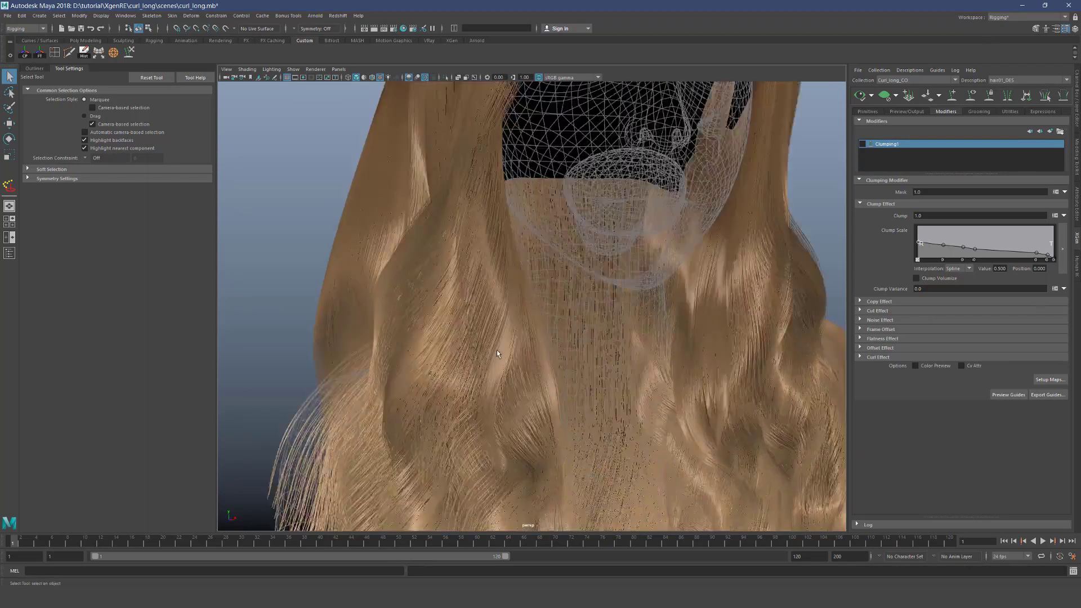
mouse_move(548, 211)
alt+mouse_down()
mouse_move(610, 210)
mouse_move(560, 217)
alt+mouse_up()
scroll(640, 245, down, 3)
alt+middle_drag(640, 246, 640, 278)
alt+drag(639, 277, 855, 206)
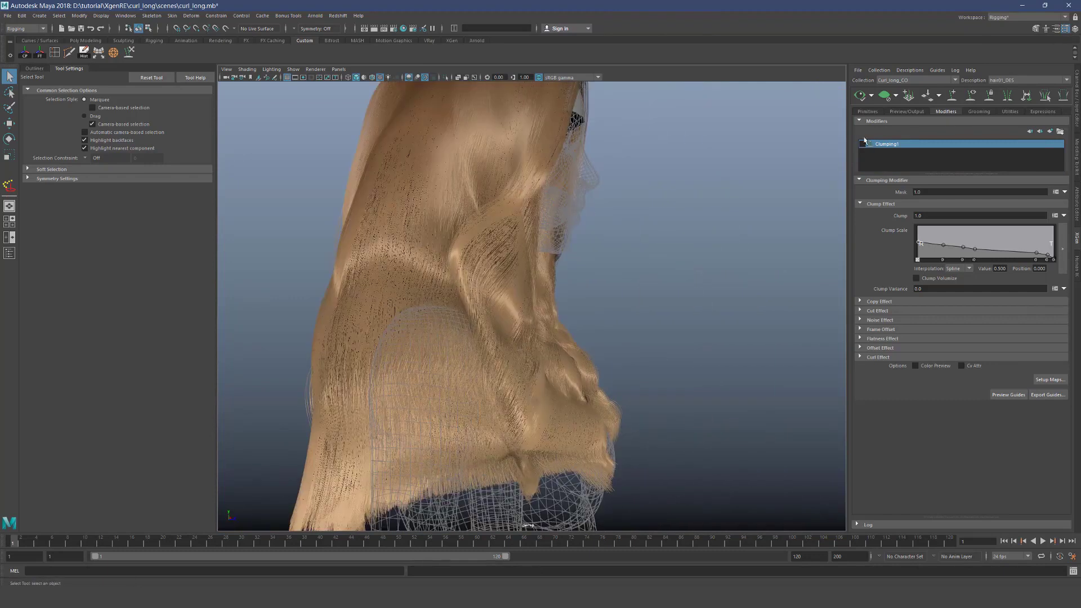
Enable the Clumping1 modifier again and examine the clumped hair around the crown and parting
alt+drag(732, 214, 446, 210)
scroll(446, 211, down, 5)
scroll(637, 272, up, 2)
alt+middle_drag(671, 242, 637, 272)
alt+drag(614, 248, 634, 262)
scroll(591, 311, up, 4)
alt+middle_drag(592, 311, 574, 350)
alt+drag(575, 350, 697, 314)
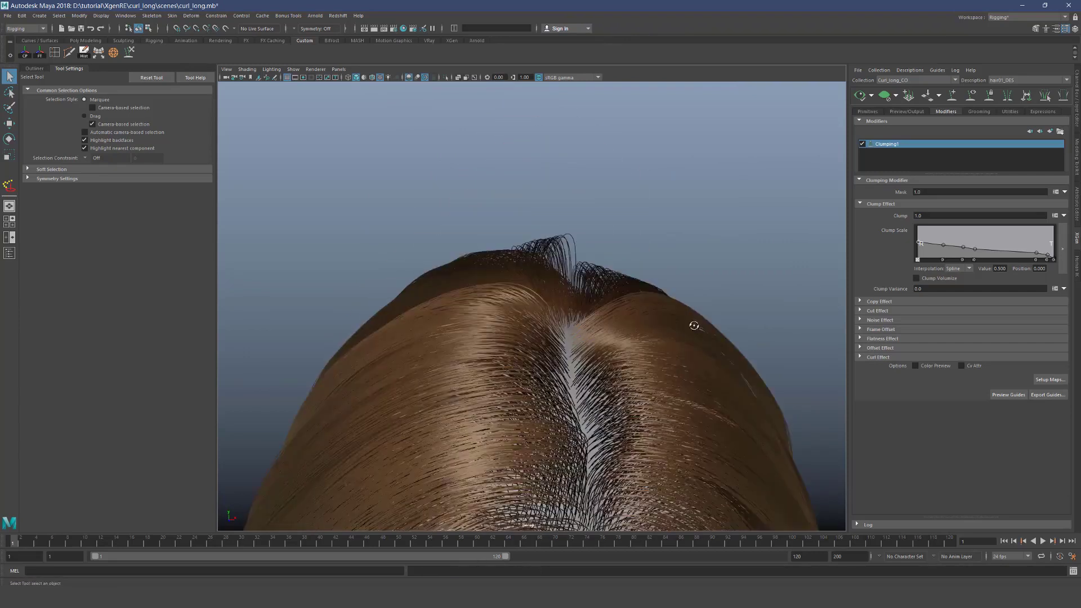
scroll(697, 313, up, 3)
Show the guides over the hair preview and examine how the strands follow them around the head
click(968, 99)
scroll(581, 323, down, 3)
alt+drag(582, 323, 586, 229)
alt+drag(599, 317, 617, 291)
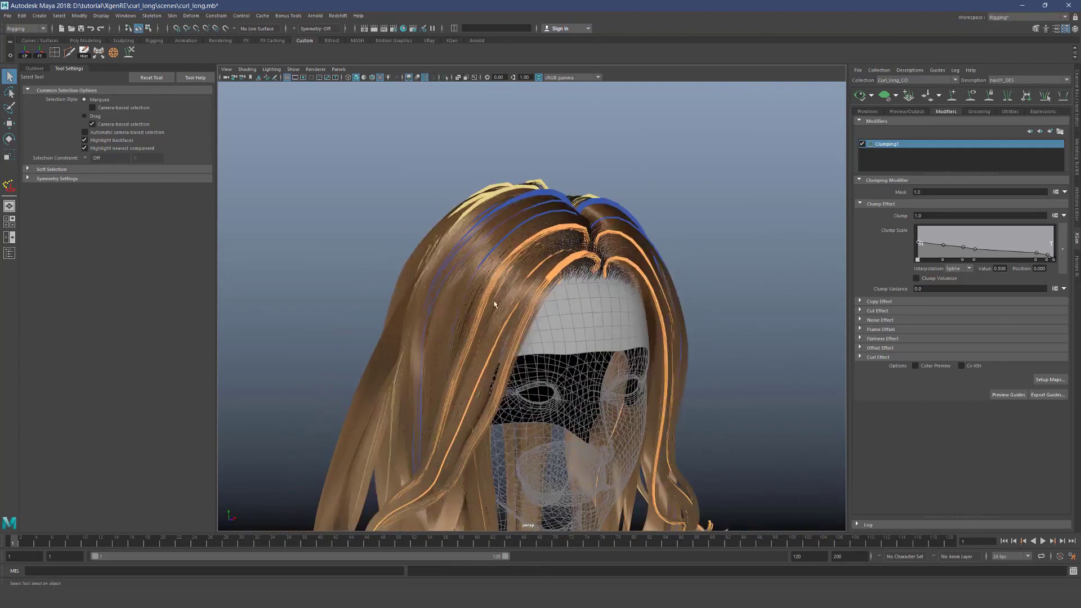
alt+middle_drag(617, 292, 603, 289)
alt+drag(603, 290, 642, 251)
alt+middle_drag(642, 251, 593, 255)
alt+drag(593, 255, 648, 265)
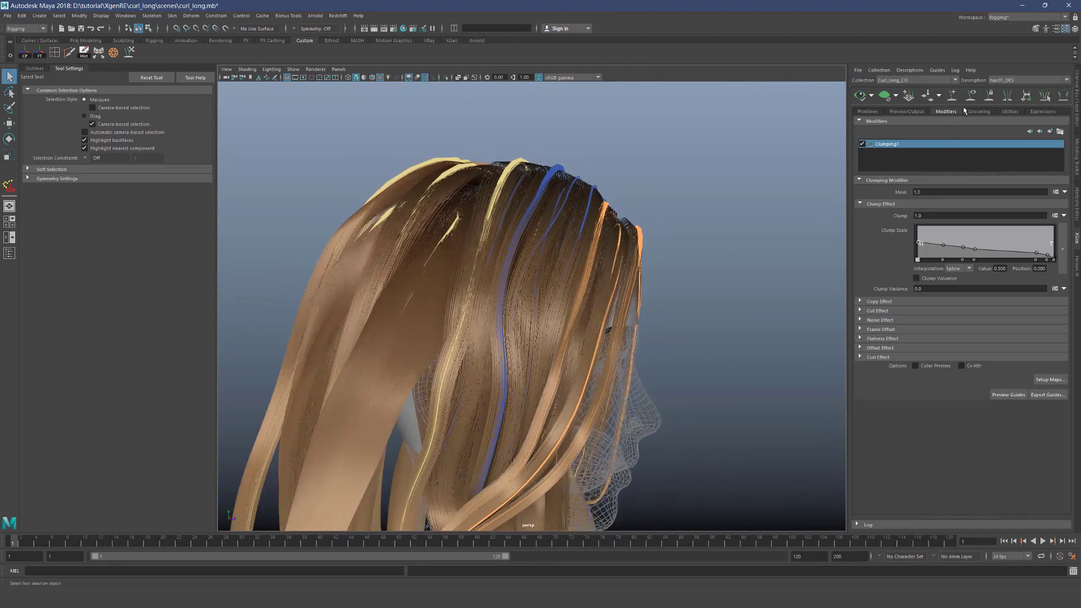
Clear the hair preview and sculpt a guide at the upper side of the head with the brush size at 142
click(885, 96)
mouse_move(647, 192)
alt+mouse_down()
mouse_move(507, 211)
mouse_move(549, 275)
mouse_move(528, 344)
mouse_move(490, 314)
mouse_move(519, 317)
alt+mouse_up()
key(4)
key(5)
key(y)
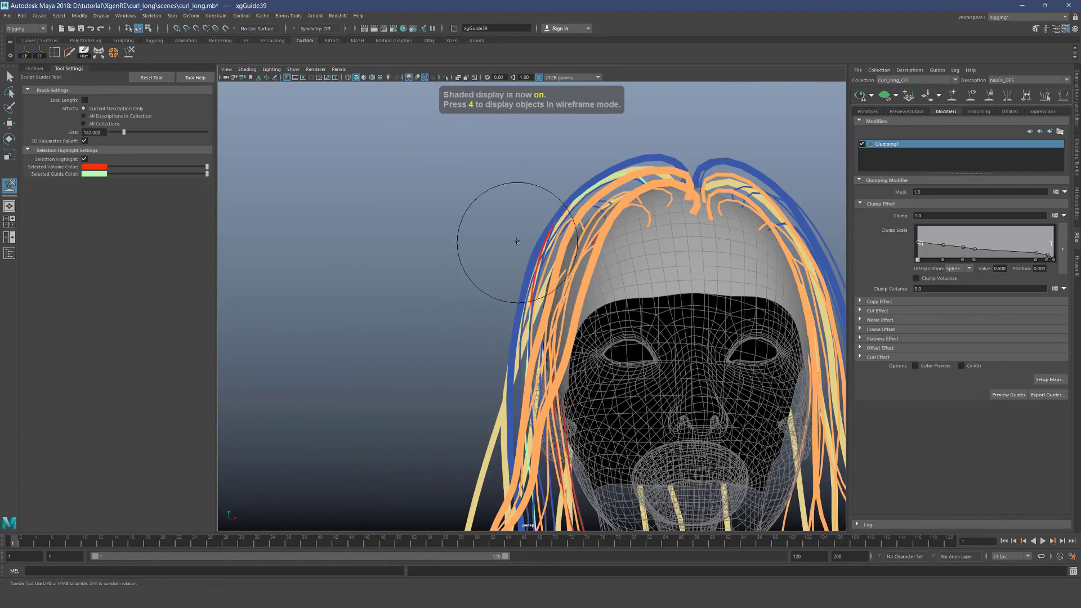
alt+drag(520, 246, 495, 402)
key(q)
scroll(535, 394, down, 5)
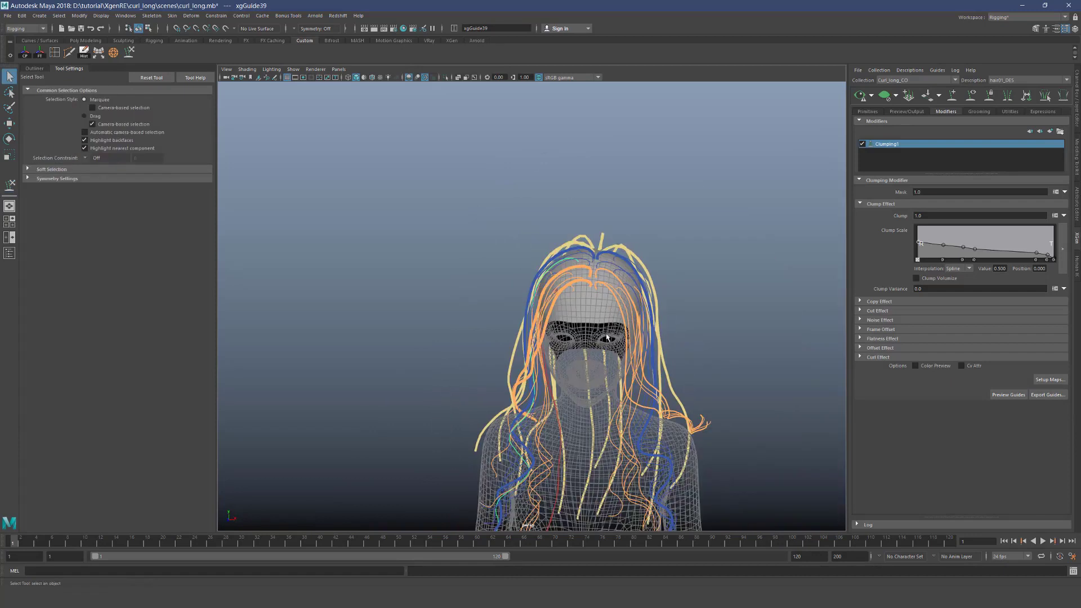
alt+drag(720, 318, 684, 297)
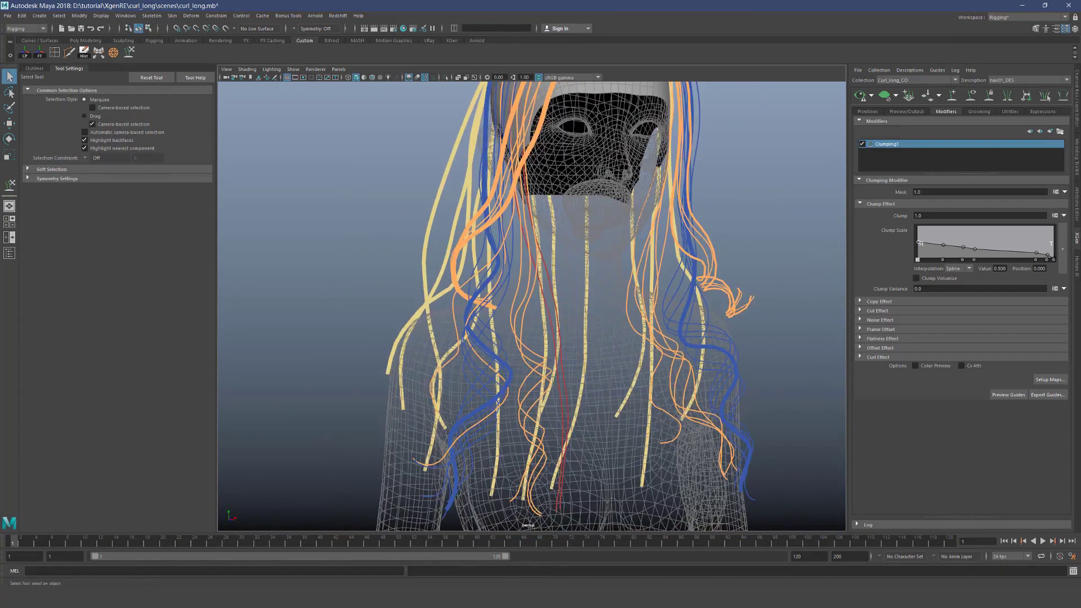
Select the bundle of curled front guides on the character's right chest and adjust it with the Sculpt Guides tool
alt+middle_drag(580, 268, 569, 191)
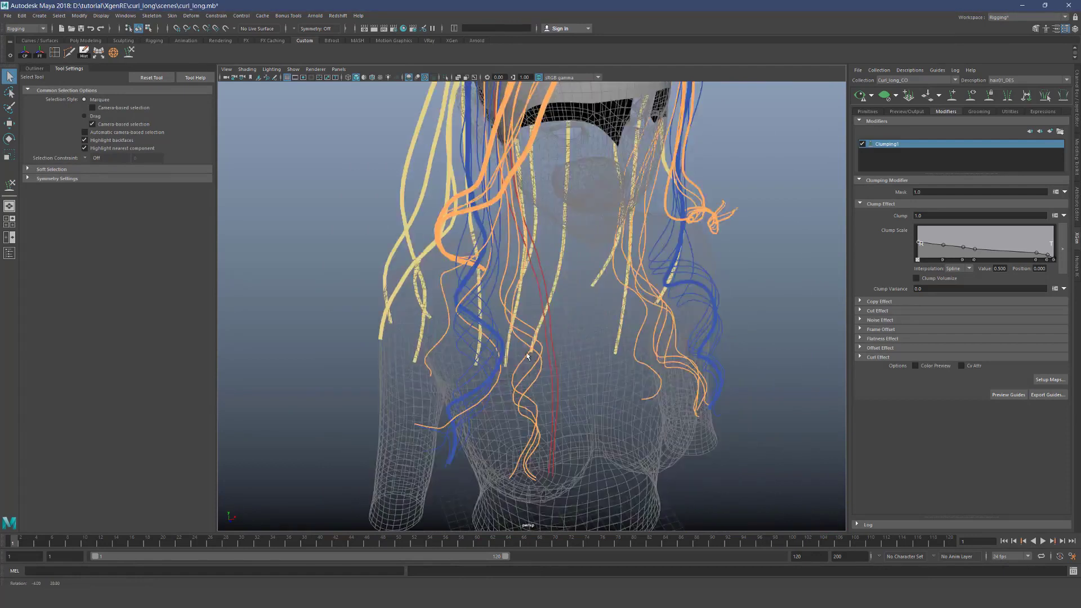
alt+drag(569, 191, 597, 203)
alt+right_drag(518, 360, 559, 374)
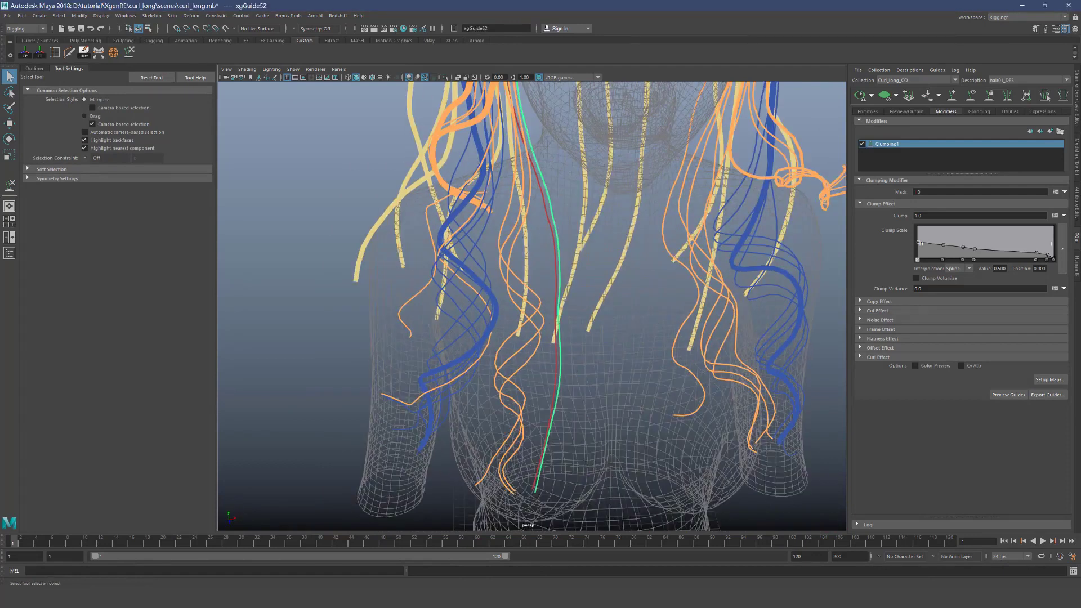
mouse_move(695, 285)
alt+mouse_down()
mouse_move(630, 353)
mouse_move(593, 357)
mouse_move(532, 451)
alt+mouse_up()
key(y)
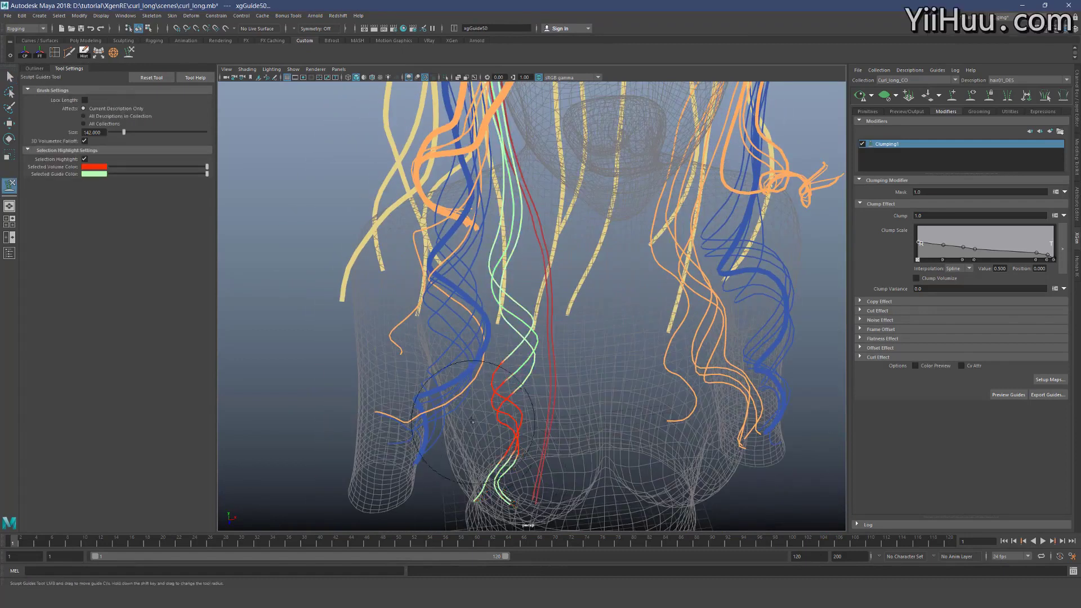
Sculpt a gentle wave into the single straight guide between the front curl bundle and the neck
key(q)
click(549, 402)
key(y)
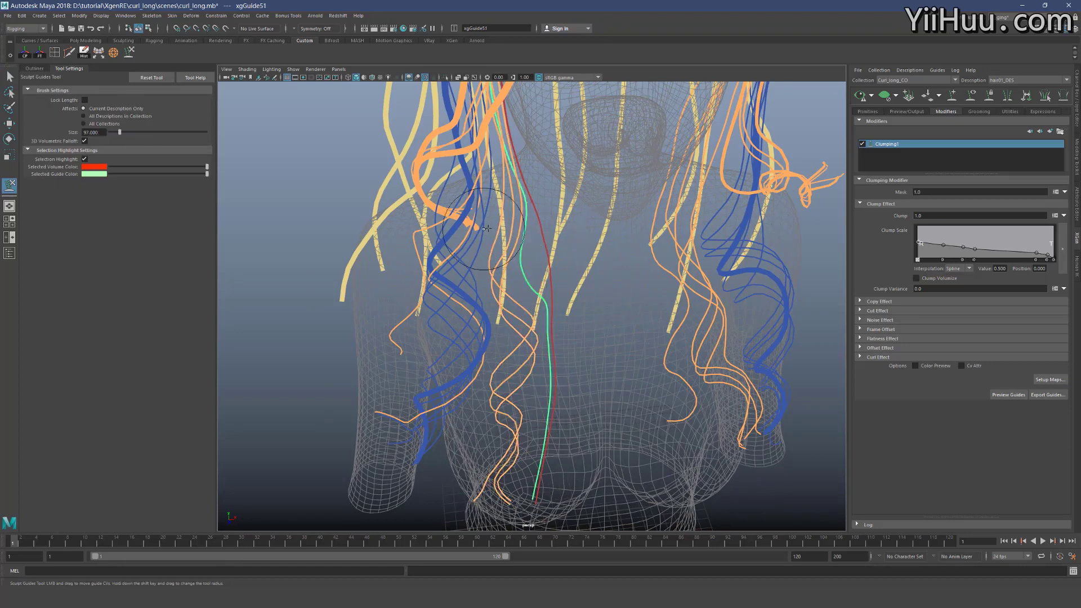
alt+drag(490, 190, 502, 229)
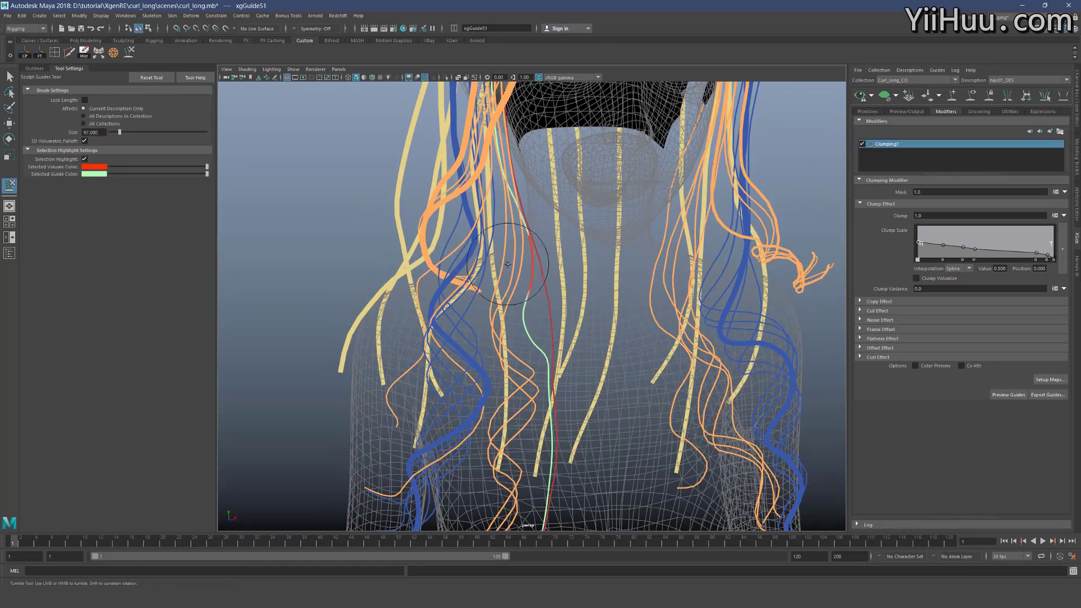
alt+middle_drag(570, 440, 554, 317)
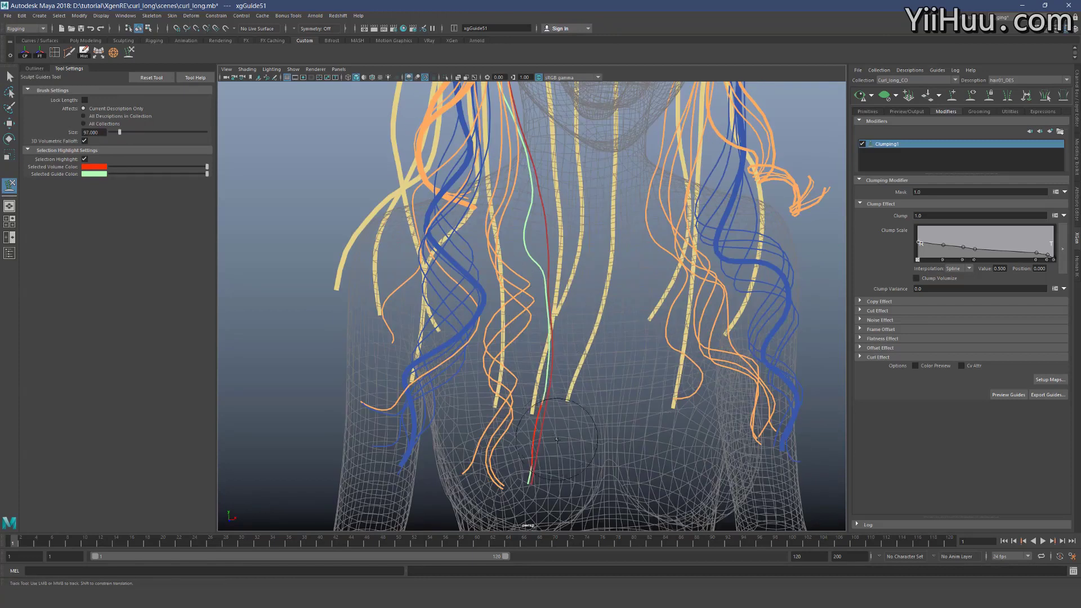
Add the neighbouring straight guide to the selection and bend the tips of both guides inward over the chest
key(q)
scroll(591, 415, down, 3)
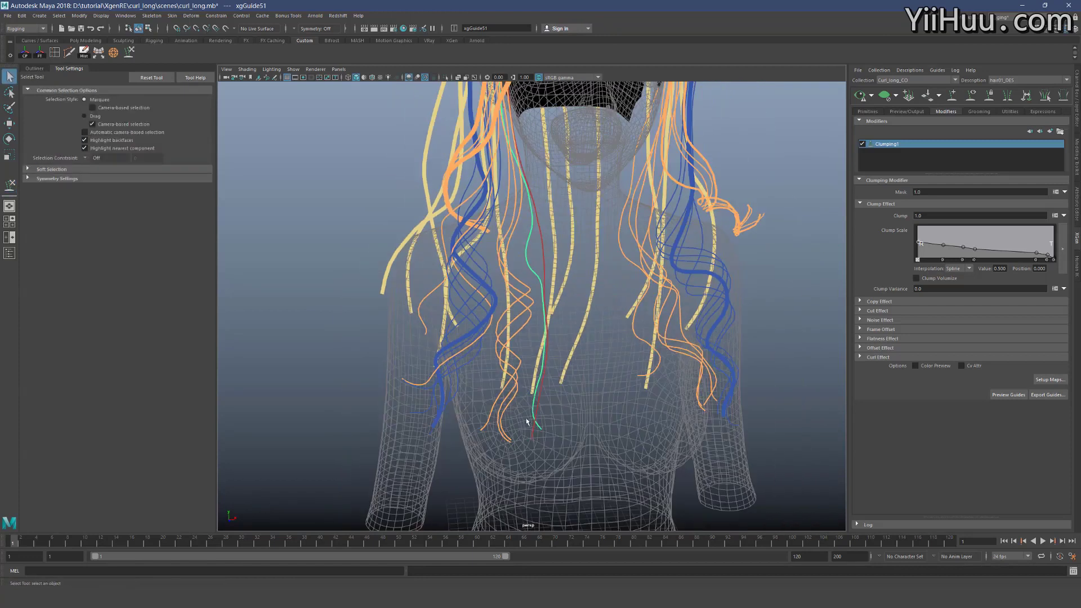
shift+click(531, 428)
key(r)
scroll(531, 428, down, 5)
alt+middle_drag(514, 155, 516, 188)
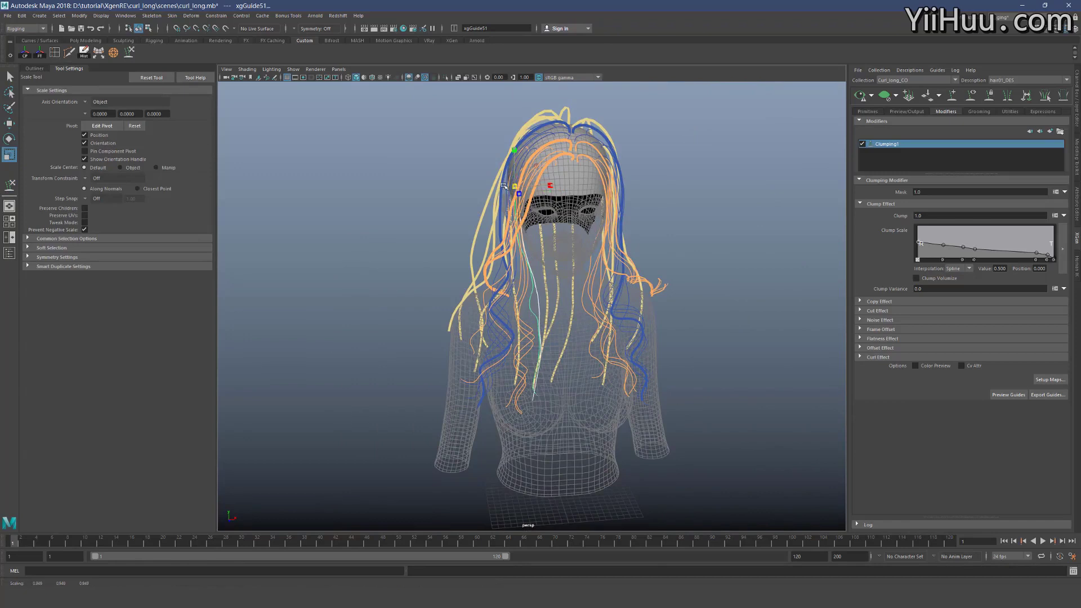
key(y)
scroll(559, 432, up, 3)
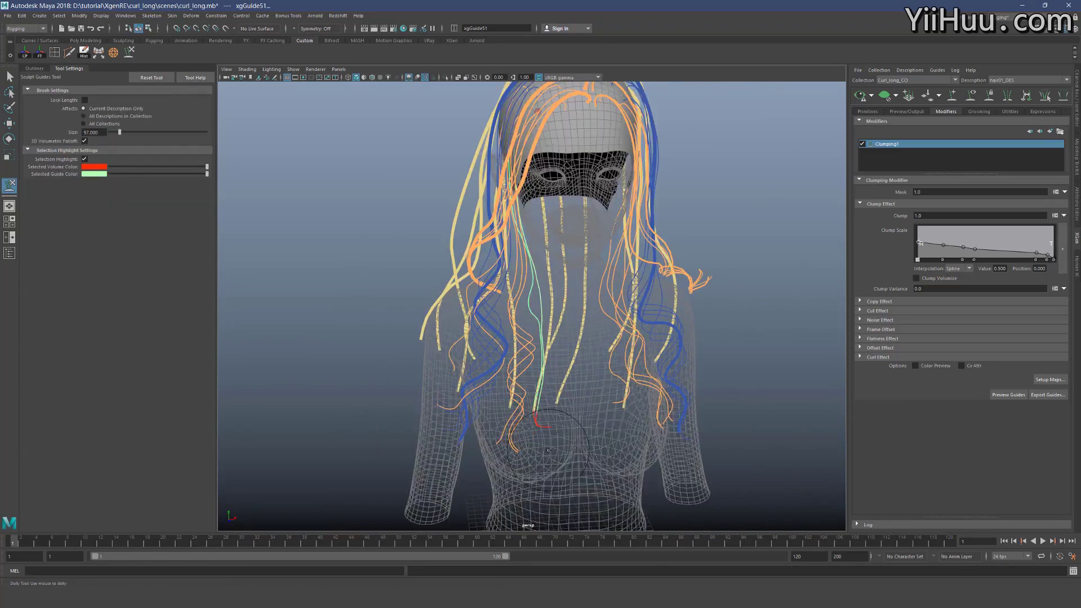
scroll(547, 449, up, 2)
Select only the neighbouring guide xgGuide52 and sculpt it into a wavy strand, shaping it from the front and both sides
key(q)
key(y)
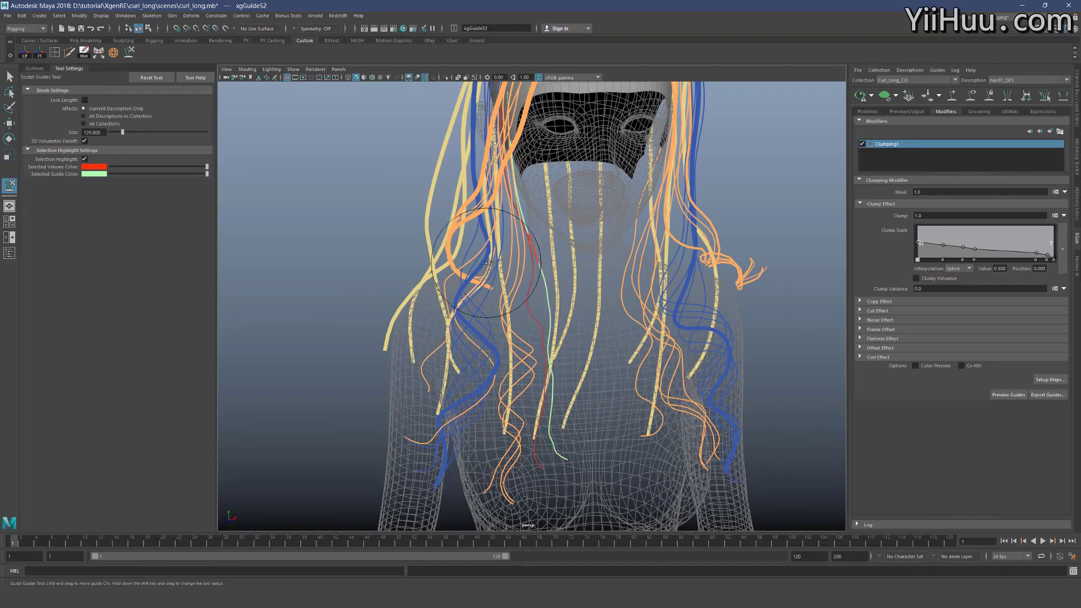
alt+drag(512, 279, 555, 315)
alt+drag(603, 359, 573, 325)
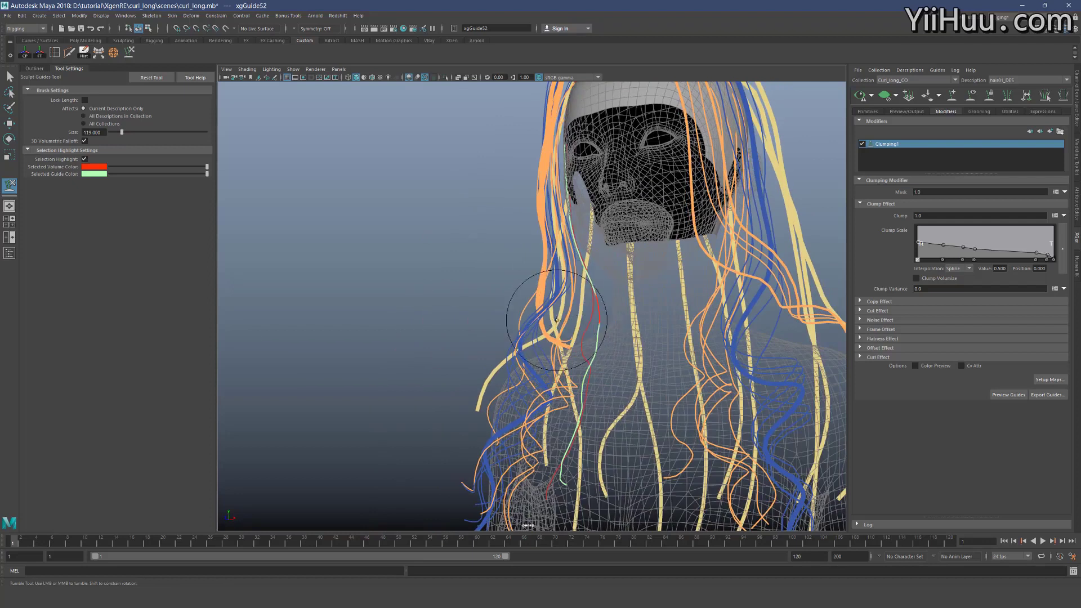
alt+right_drag(566, 353, 598, 300)
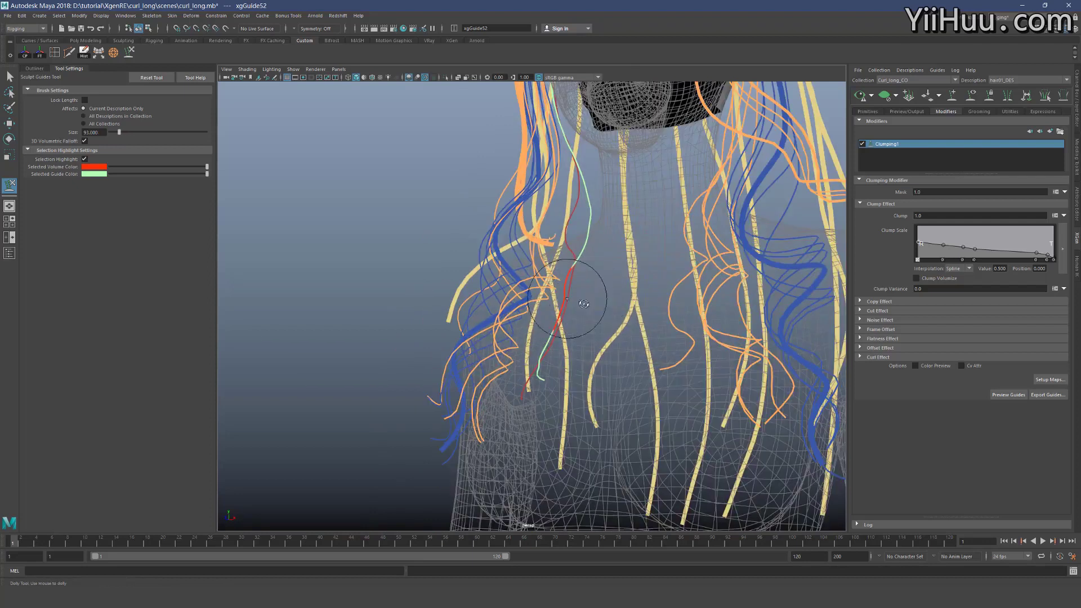
alt+drag(567, 299, 564, 291)
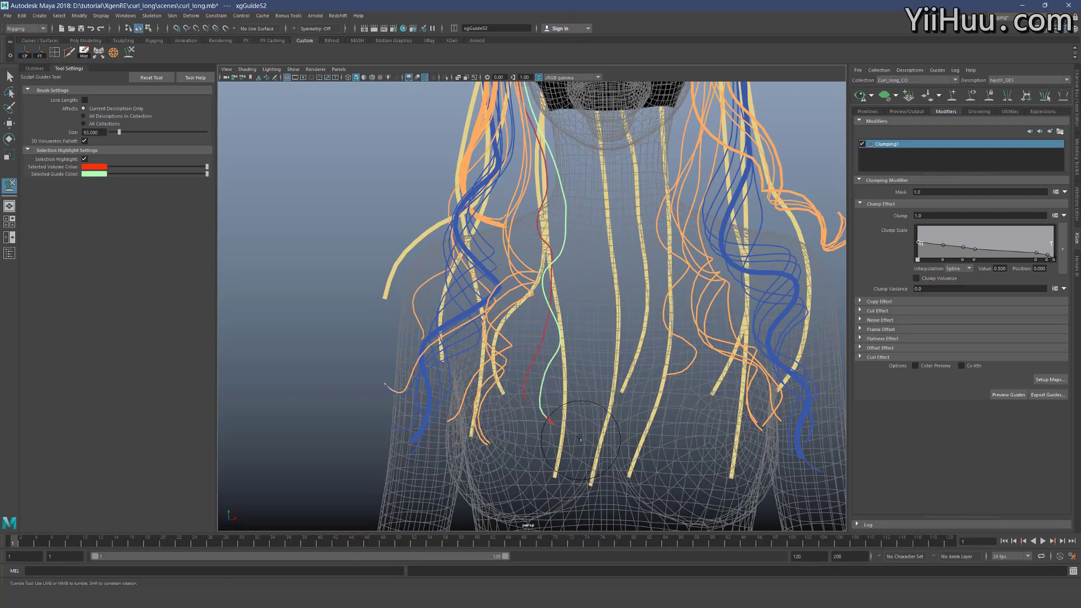
mouse_move(575, 396)
mouse_down()
mouse_move(572, 385)
mouse_move(609, 394)
mouse_move(580, 391)
mouse_move(531, 345)
mouse_up()
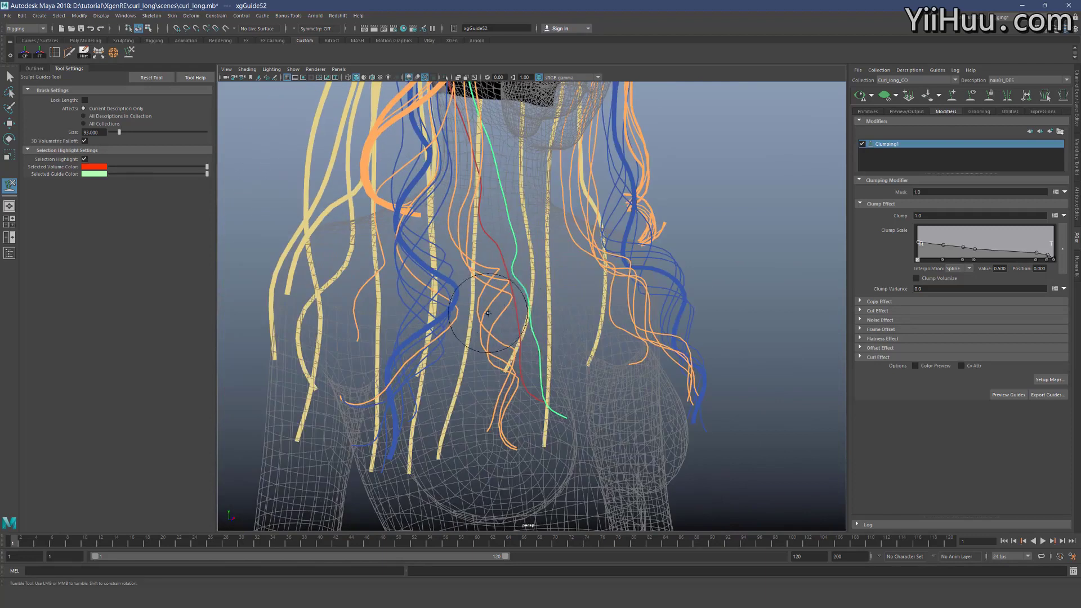
alt+drag(489, 301, 494, 320)
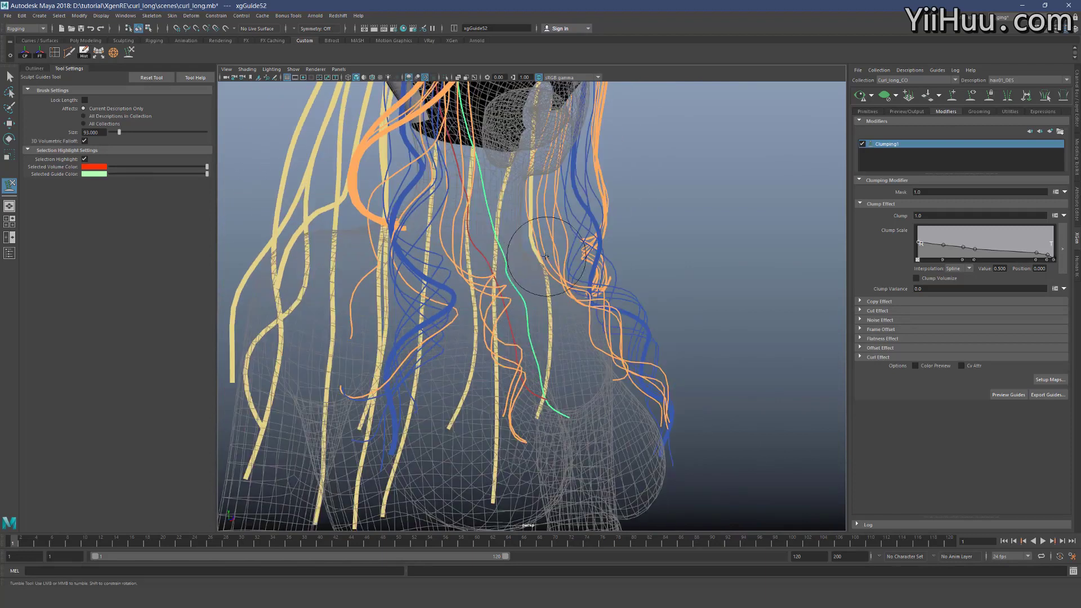
mouse_move(532, 249)
alt+mouse_down()
mouse_move(502, 214)
mouse_move(555, 317)
alt+mouse_up()
scroll(549, 318, up, 3)
Select guide xgGuide51 and deepen its waves with the Sculpt Guides brush so it curls around the neighbouring guide
key(q)
click(536, 329)
key(y)
alt+right_drag(536, 329, 527, 230)
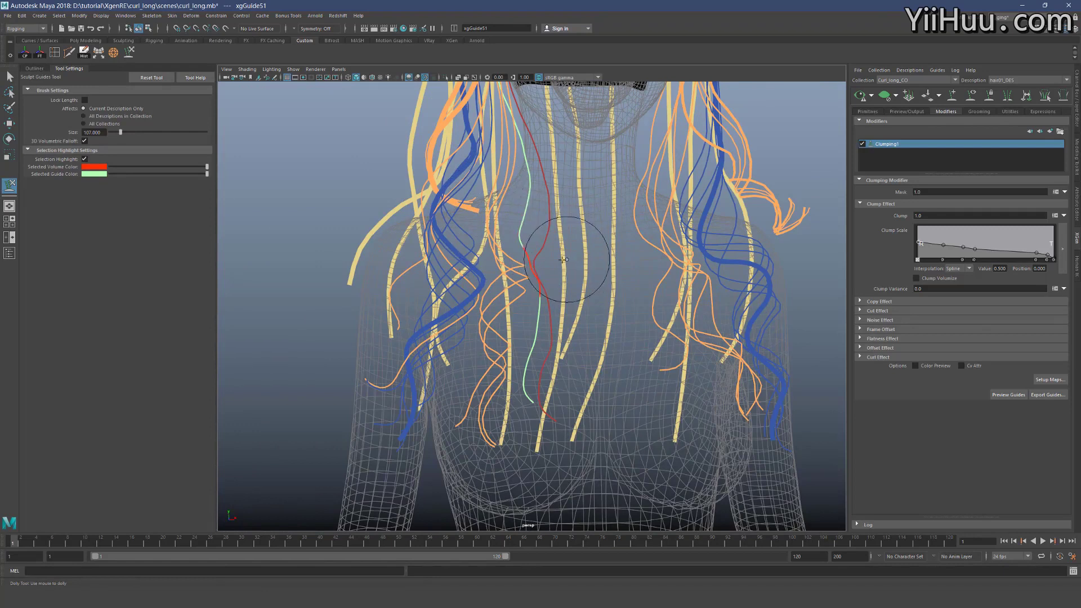
mouse_move(564, 290)
mouse_down()
mouse_move(514, 289)
mouse_move(562, 274)
mouse_up()
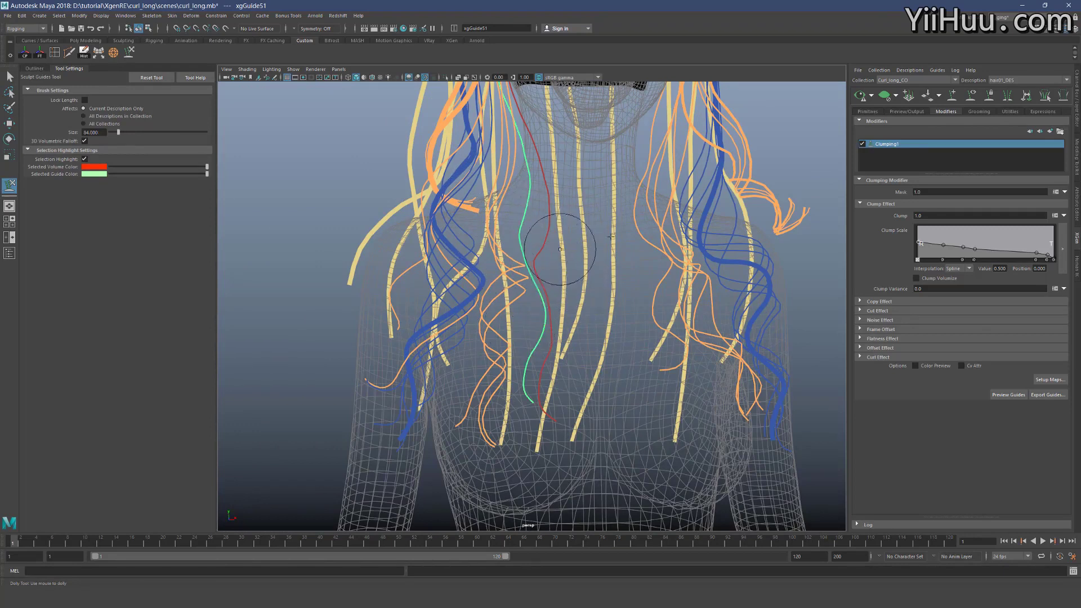
mouse_move(574, 235)
alt+mouse_down()
mouse_move(560, 252)
mouse_move(579, 261)
mouse_move(550, 327)
alt+mouse_up()
Refine the waves and tip of guide xgGuide52 against the generated hair, and reduce the brush size to 40
key(q)
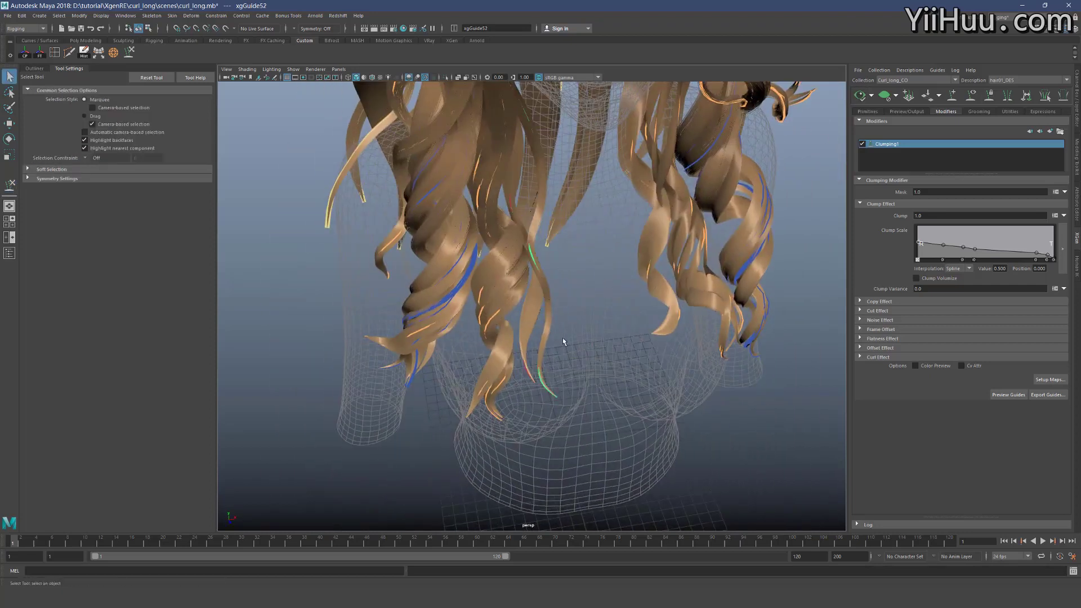
key(y)
mouse_move(593, 428)
mouse_down()
mouse_move(567, 396)
mouse_move(591, 390)
mouse_up()
mouse_move(591, 390)
shift+mouse_down()
mouse_move(562, 389)
mouse_move(518, 332)
shift+mouse_up()
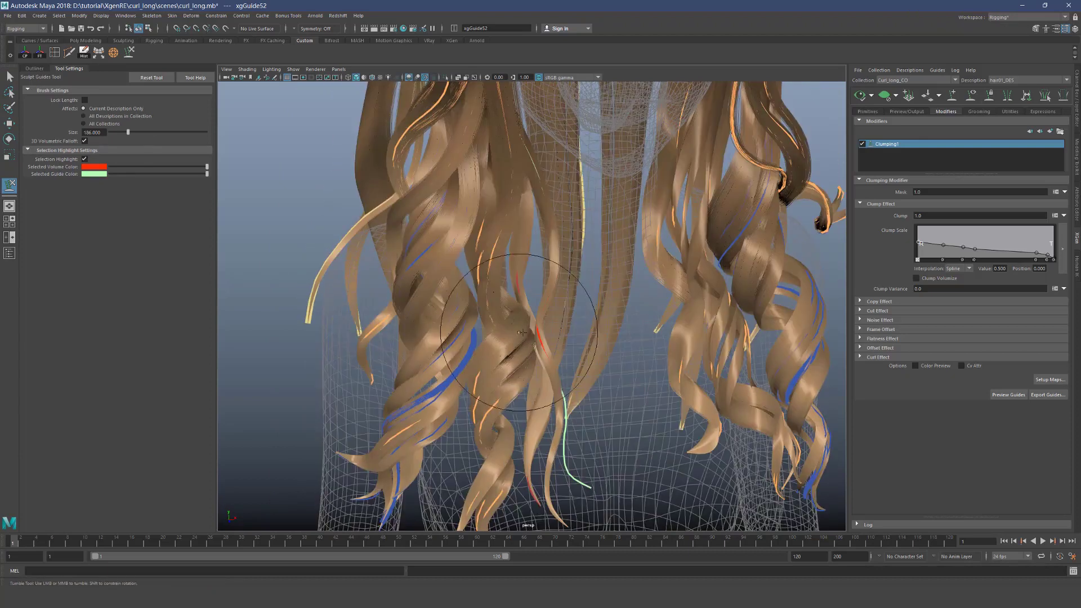
key(b)
mouse_move(607, 284)
mouse_down()
mouse_move(587, 283)
mouse_move(606, 292)
mouse_up()
key(b)
mouse_move(611, 295)
mouse_down()
mouse_move(594, 307)
mouse_move(591, 288)
mouse_up()
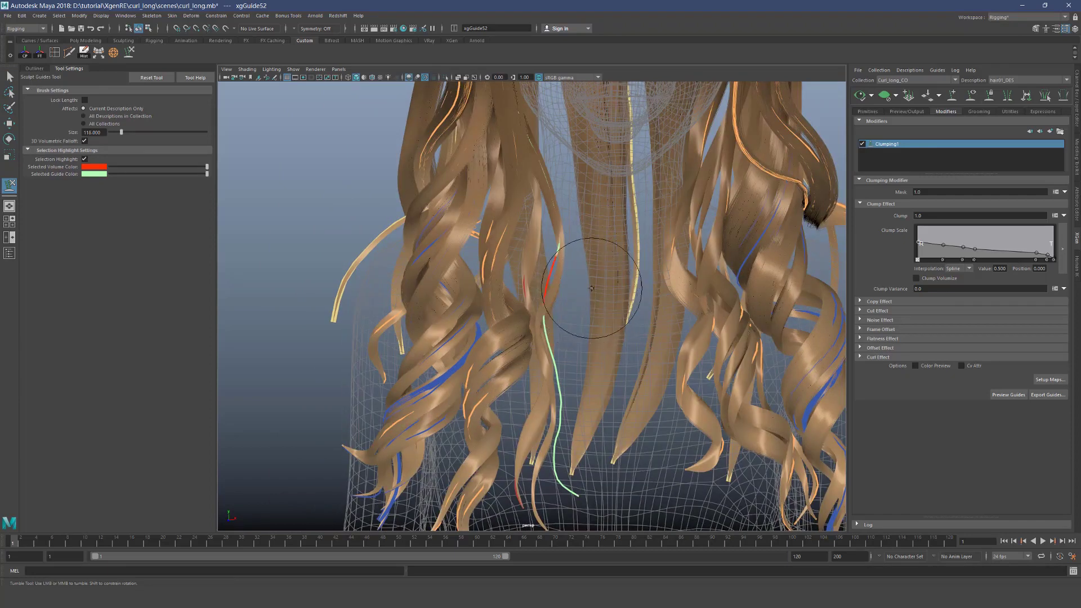
alt+drag(541, 315, 518, 329)
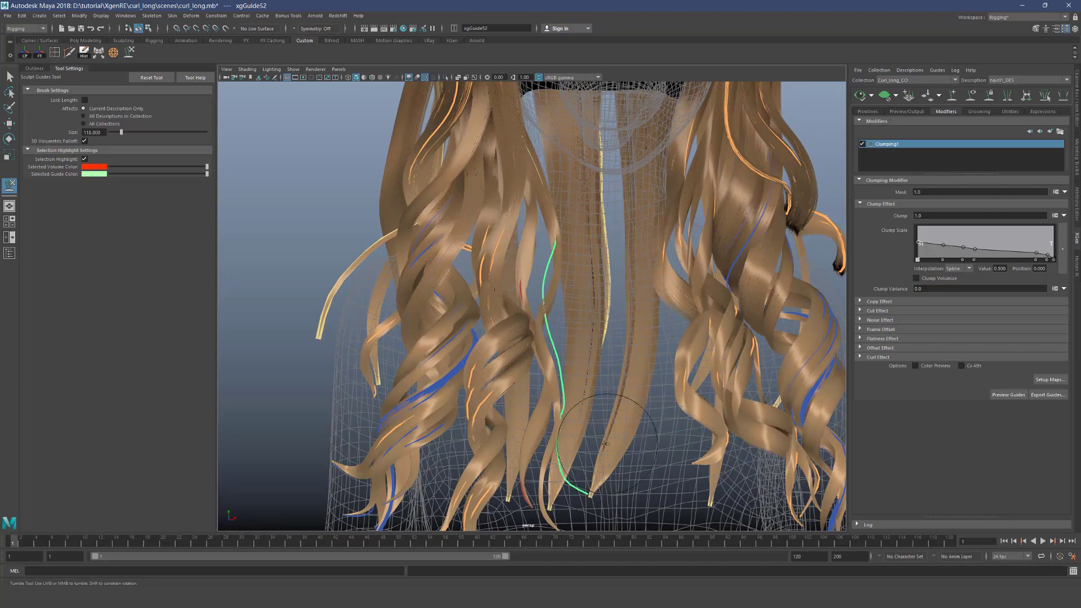
mouse_move(597, 433)
alt+mouse_down()
mouse_move(568, 411)
mouse_move(579, 398)
mouse_move(629, 403)
mouse_move(598, 402)
alt+mouse_up()
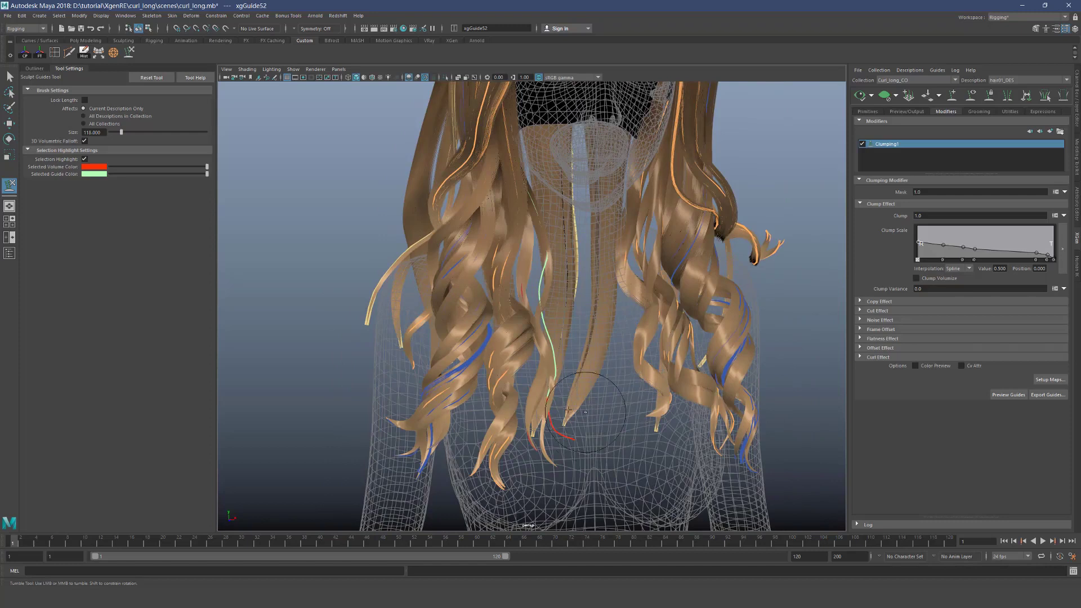
key(bracketleft)
key(bracketleft)
key(bracketleft)
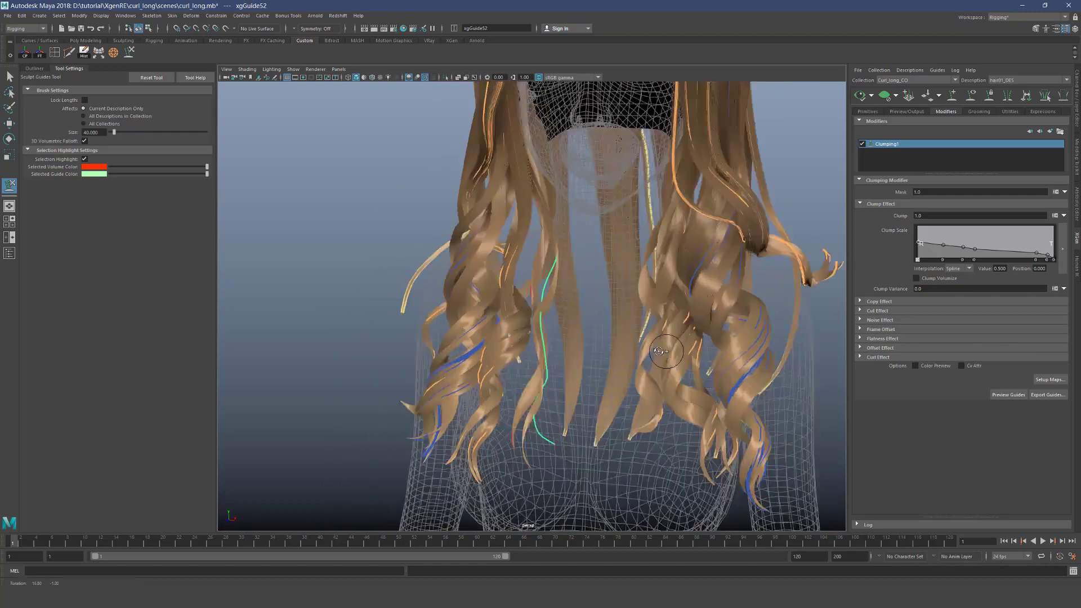
Set the Clumping modifier's Copy to 1 and move its second Copy Scale point to value 0.807 at position 0.186
click(882, 302)
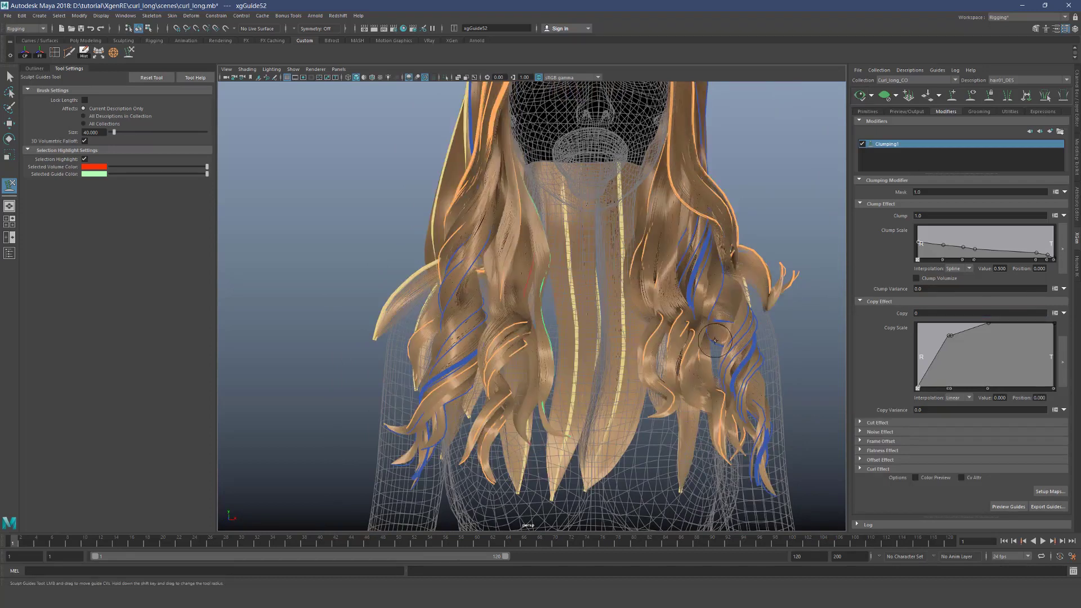
key(bracketleft)
key(bracketleft)
key(bracketleft)
key(bracketleft)
key(bracketleft)
key(q)
key(bracketleft)
key(bracketleft)
key(ctrl+s)
alt+drag(709, 330, 789, 324)
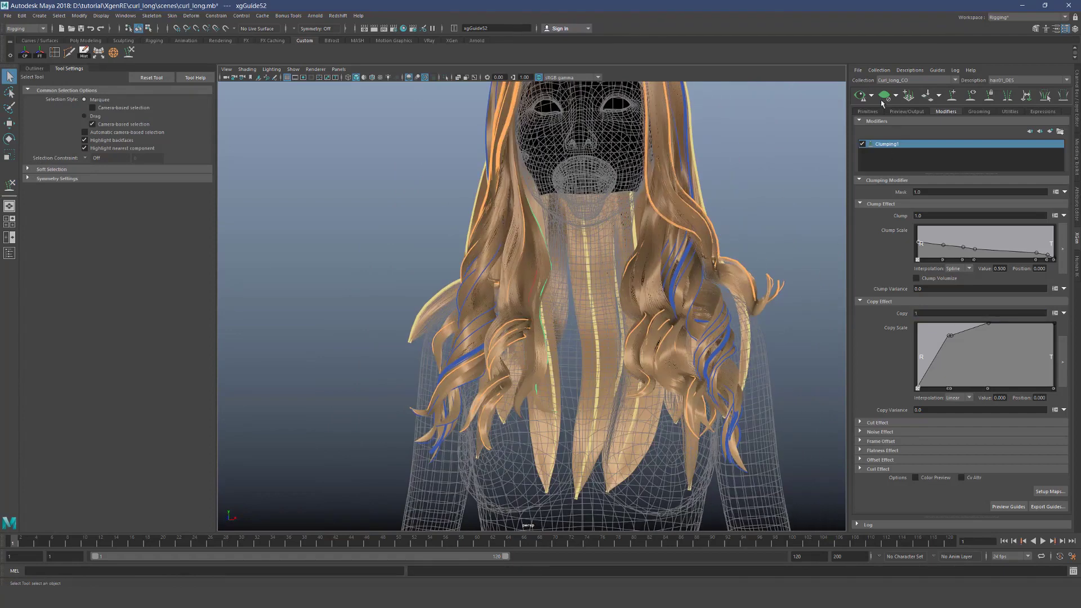
alt+drag(758, 360, 684, 389)
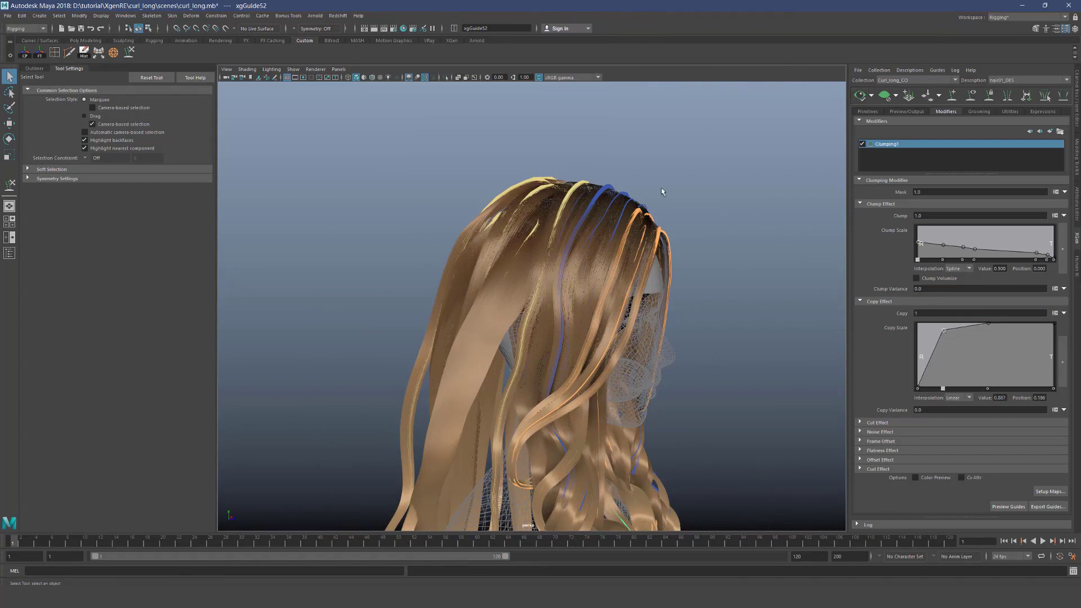
Examine how the previewed hair follows the guides at the crown, sides, back and curled ends
alt+drag(649, 222, 519, 226)
alt+right_drag(518, 226, 569, 237)
alt+middle_drag(496, 361, 505, 251)
alt+drag(504, 251, 583, 208)
alt+middle_drag(583, 209, 542, 291)
alt+right_drag(451, 247, 475, 249)
alt+drag(475, 249, 573, 211)
alt+middle_drag(573, 211, 574, 232)
alt+drag(574, 233, 586, 286)
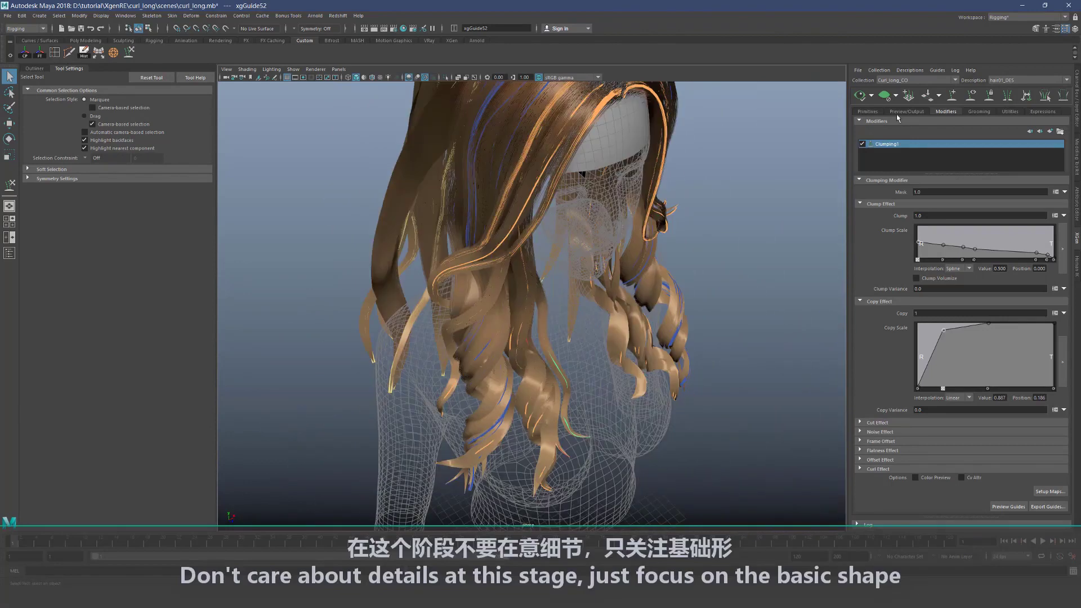
Clear the hair preview, select the two wavy inner guides beside the neck and enlarge the Sculpt Guides brush to 114
alt+drag(606, 403, 586, 379)
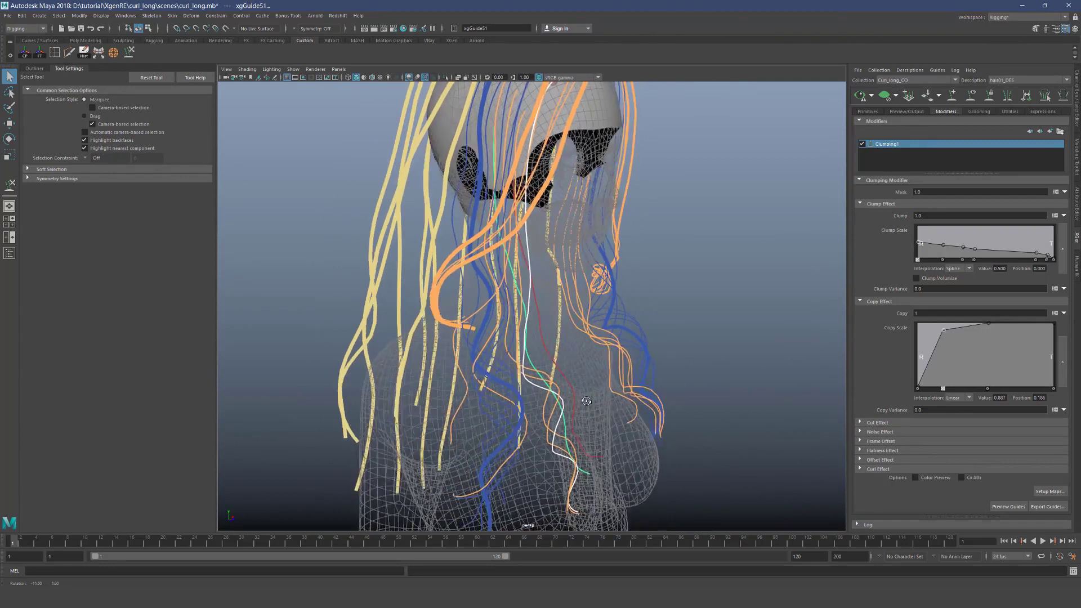
alt+drag(604, 418, 507, 402)
alt+right_drag(507, 402, 603, 391)
key(y)
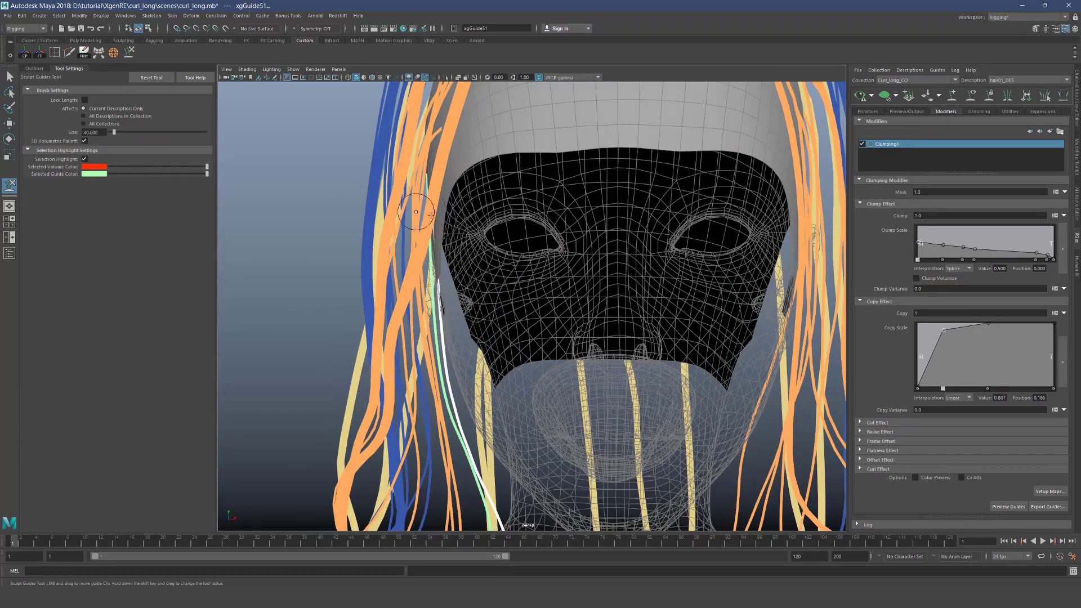
shift+drag(416, 212, 524, 251)
Sculpt the inner wavy guides from the neck down so they follow the chest in side view
alt+middle_drag(607, 428, 608, 304)
mouse_move(608, 304)
alt+right_down()
mouse_move(555, 304)
mouse_move(625, 310)
alt+right_up()
mouse_move(625, 309)
alt+middle_down()
mouse_move(631, 231)
mouse_move(622, 308)
alt+middle_up()
alt+right_drag(621, 308, 605, 271)
mouse_move(605, 270)
alt+mouse_down()
mouse_move(577, 270)
mouse_move(629, 230)
mouse_move(589, 231)
alt+mouse_up()
alt+right_drag(484, 259, 521, 271)
alt+drag(521, 271, 670, 283)
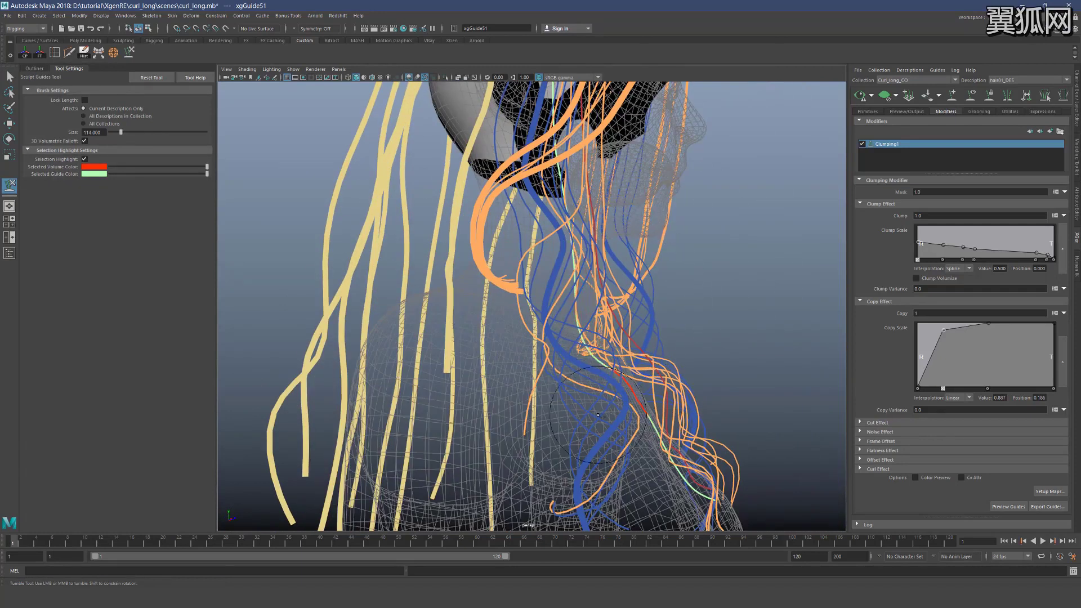
Sculpt stronger bends into guide xgGuide51 in front view, using a smaller brush for the mid-length wave
mouse_move(612, 421)
alt+mouse_down()
mouse_move(695, 386)
mouse_move(749, 394)
mouse_move(724, 386)
mouse_move(606, 416)
mouse_move(630, 360)
mouse_move(607, 334)
mouse_move(614, 278)
mouse_move(435, 313)
mouse_move(487, 321)
mouse_move(500, 373)
alt+mouse_up()
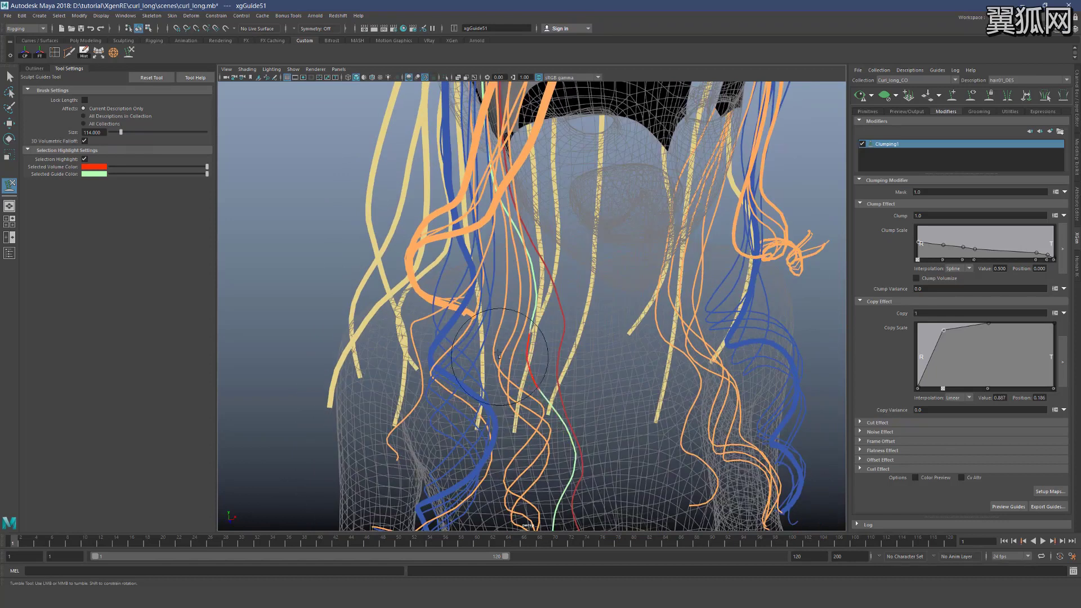
mouse_move(517, 321)
alt+mouse_down()
mouse_move(485, 279)
mouse_move(515, 285)
alt+mouse_up()
key(q)
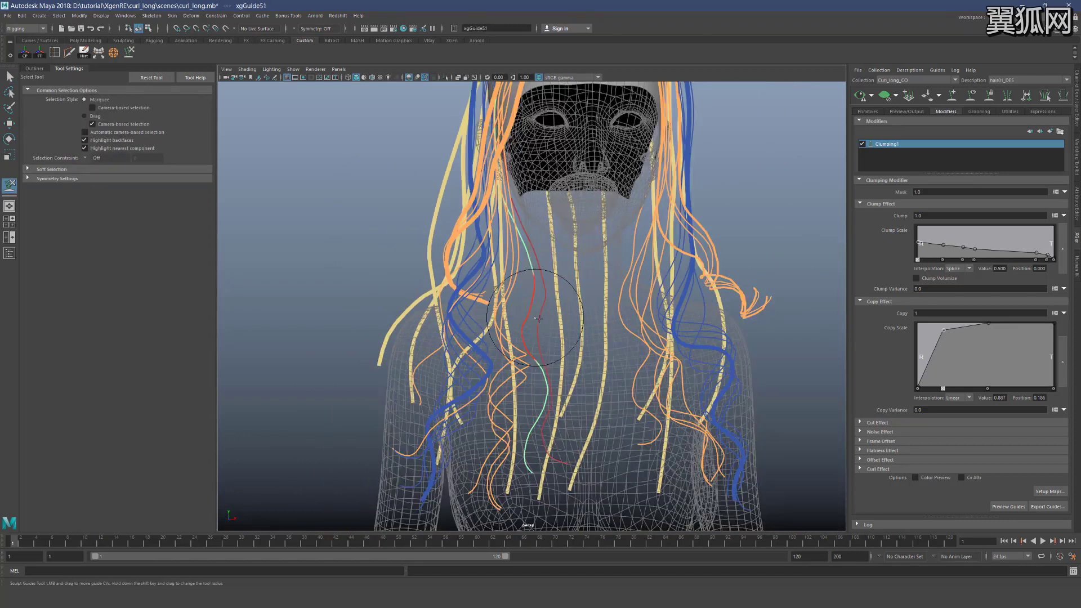
key(y)
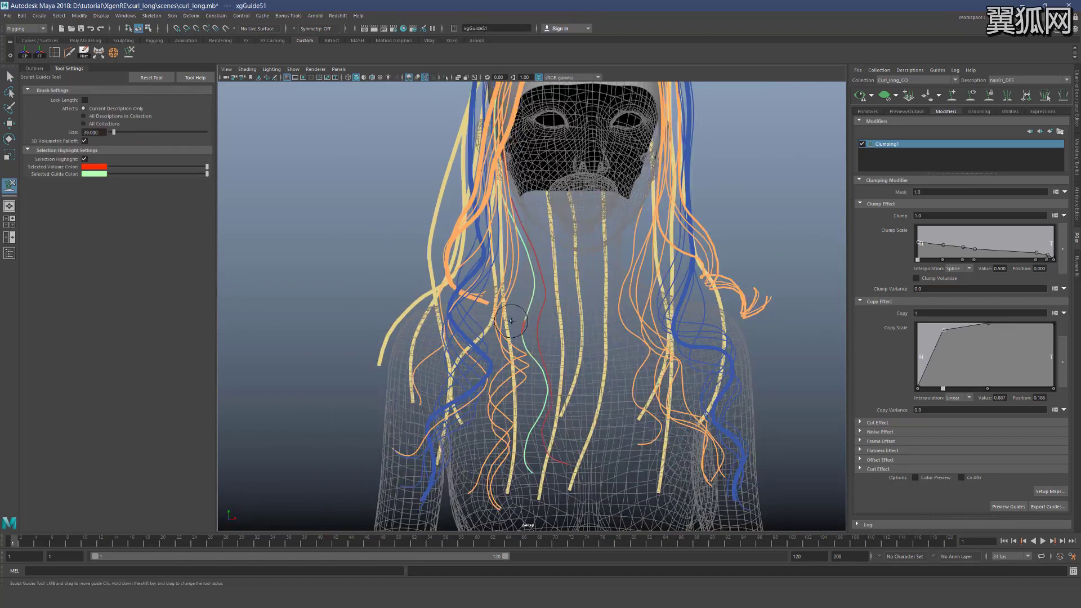
Save the scene and update the XGen preview to check the hair from the side
key(q)
scroll(533, 312, down, 3)
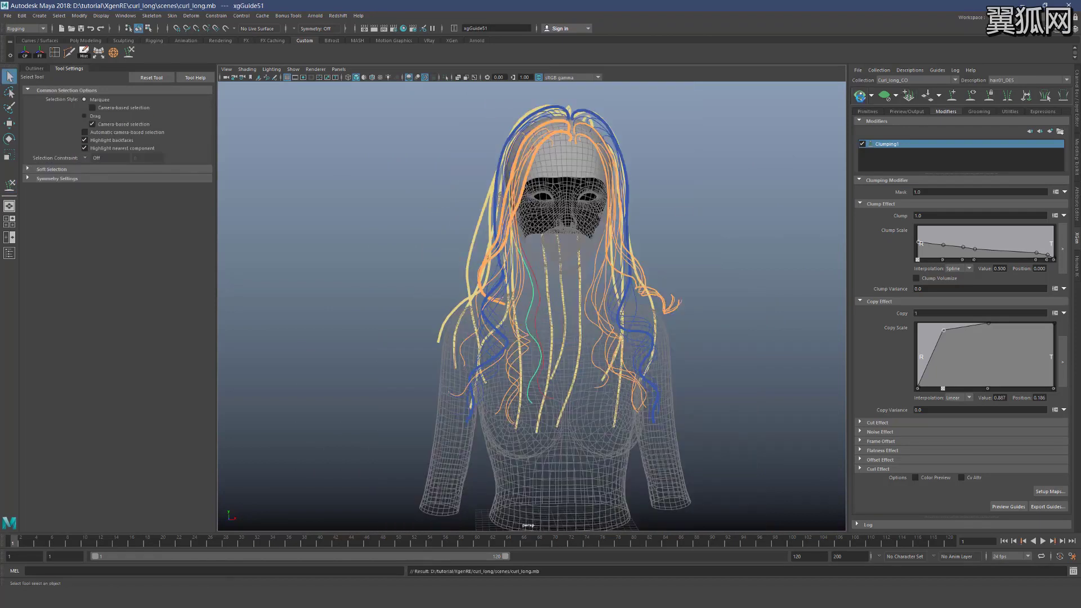
click(860, 95)
alt+drag(680, 215, 633, 224)
scroll(485, 261, up, 5)
alt+drag(484, 261, 570, 251)
scroll(477, 250, down, 6)
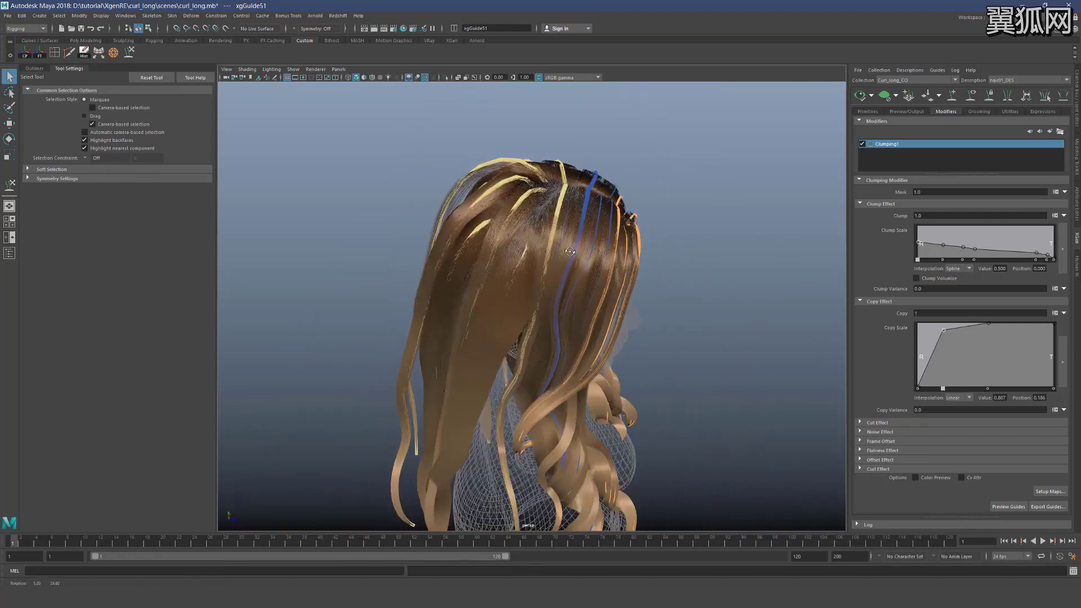
Clear the hair preview and examine the bare guides over the back and crown of the shaded head
click(884, 96)
mouse_move(588, 194)
alt+mouse_down()
mouse_move(569, 200)
mouse_move(656, 188)
mouse_move(567, 171)
mouse_move(536, 215)
mouse_move(586, 197)
alt+mouse_up()
scroll(567, 171, up, 2)
alt+middle_drag(563, 186, 489, 315)
scroll(490, 316, up, 5)
mouse_move(478, 304)
alt+mouse_down()
mouse_move(501, 300)
mouse_move(446, 242)
mouse_move(531, 265)
mouse_move(495, 248)
mouse_move(551, 309)
mouse_move(578, 267)
mouse_move(563, 258)
alt+mouse_up()
key(4)
key(5)
alt+drag(563, 258, 620, 321)
key(y)
alt+drag(561, 354, 552, 357)
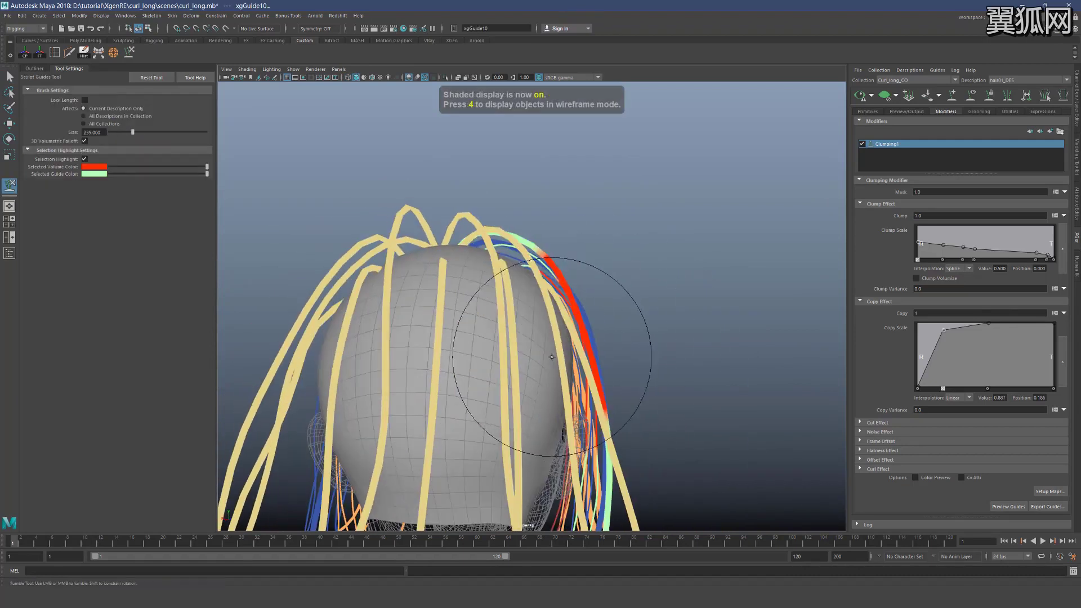
Select guide xgGuide40 and examine how it runs over the side of the head from front and side
mouse_move(512, 309)
alt+mouse_down()
mouse_move(579, 205)
mouse_move(525, 232)
mouse_move(411, 248)
alt+mouse_up()
key(q)
click(527, 237)
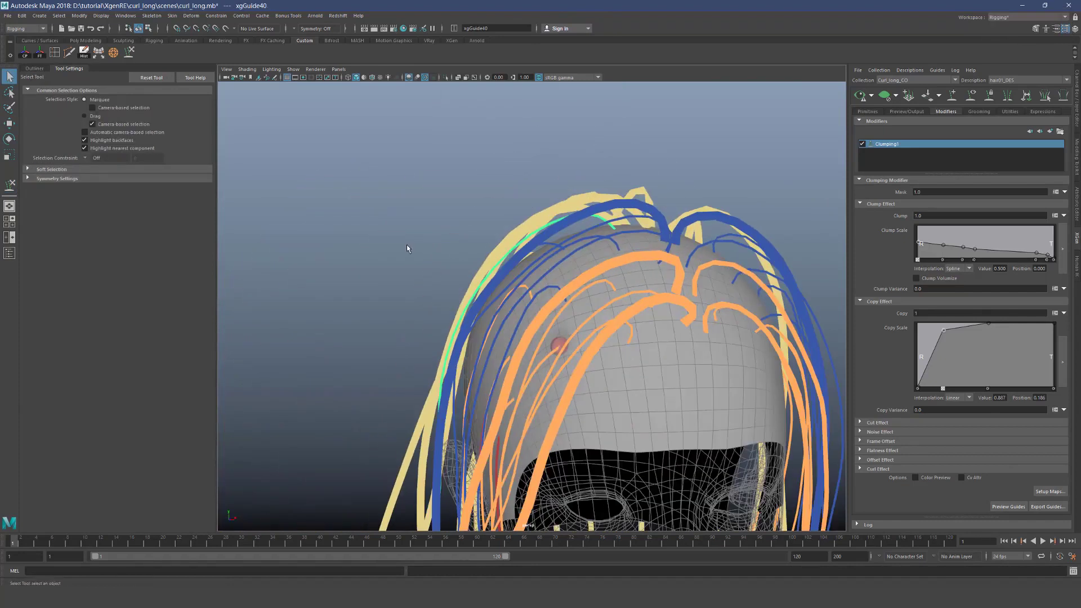
key(y)
alt+drag(678, 226, 668, 220)
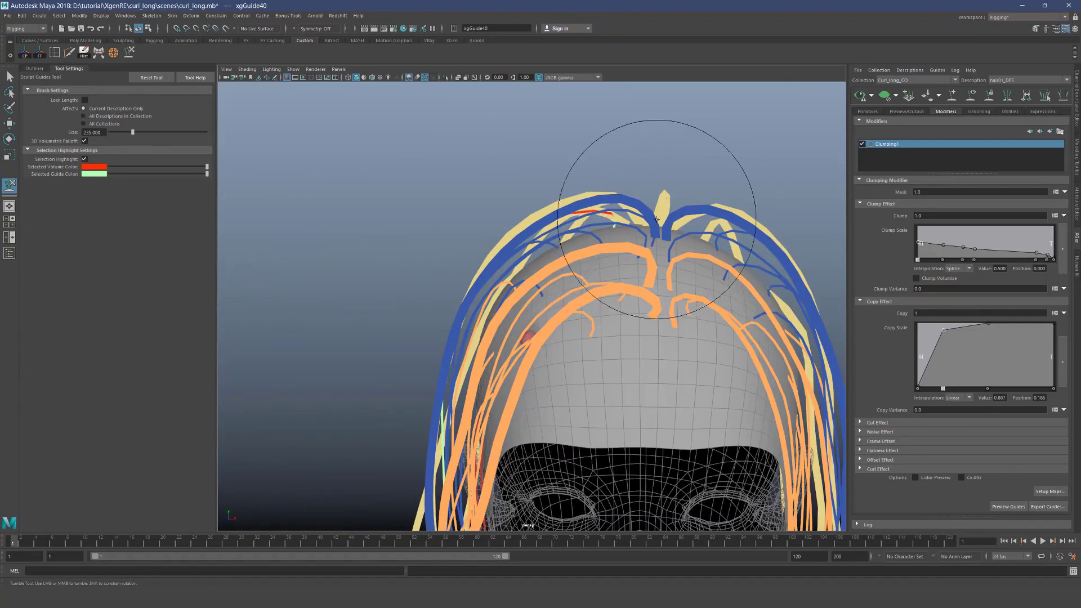
alt+drag(411, 343, 572, 346)
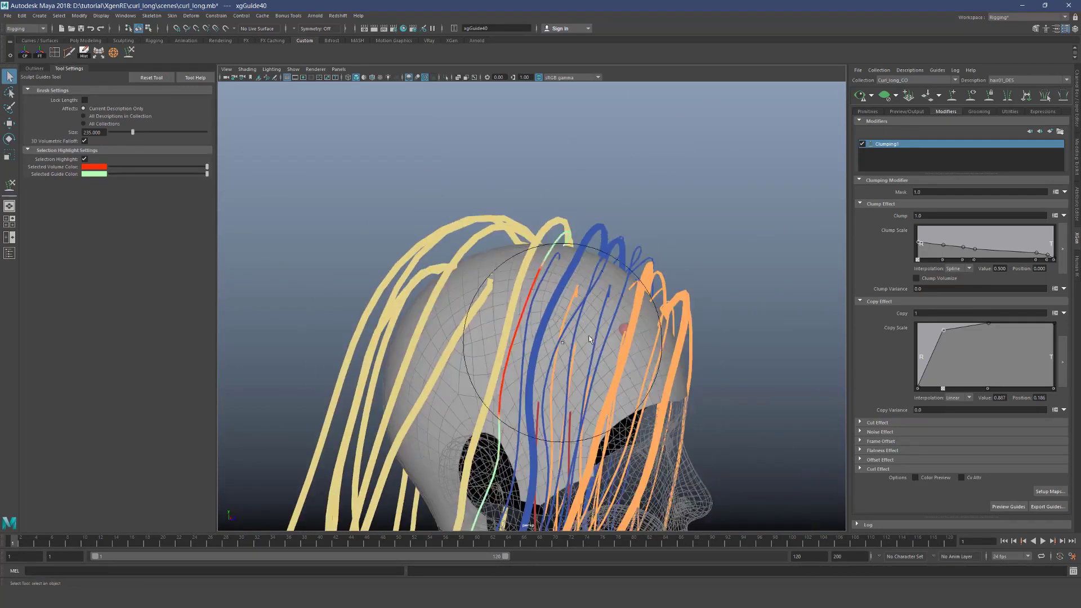
Save the scene and add new guides on the side of the scalp, near the thick yellow guide above the ear
key(q)
click(712, 292)
scroll(711, 292, down, 3)
alt+middle_drag(639, 305, 624, 209)
scroll(624, 209, up, 3)
alt+drag(585, 200, 564, 323)
alt+drag(630, 391, 696, 316)
scroll(699, 286, up, 5)
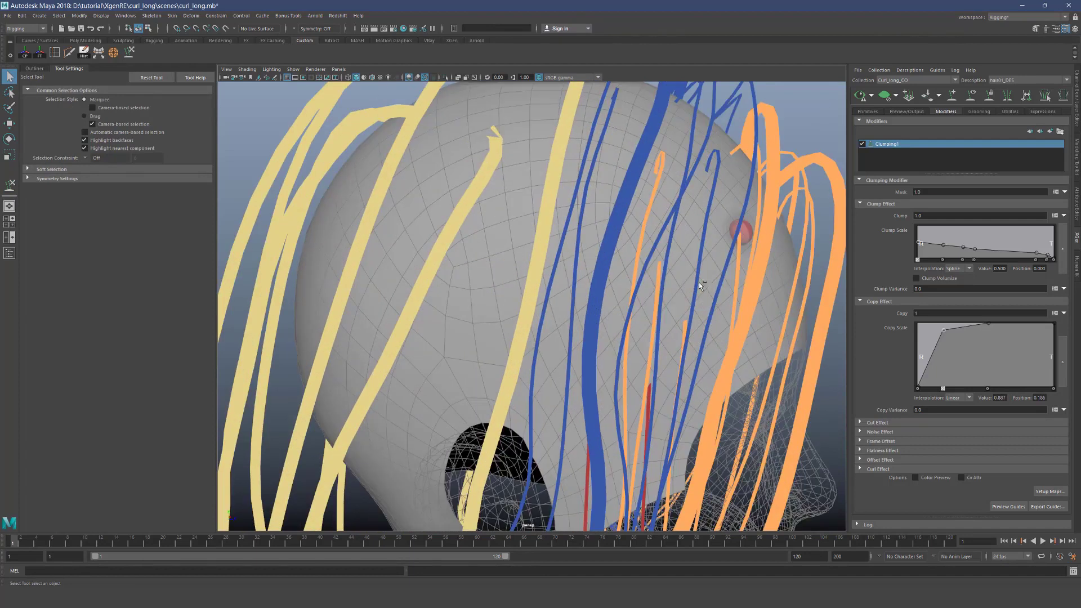
key(y)
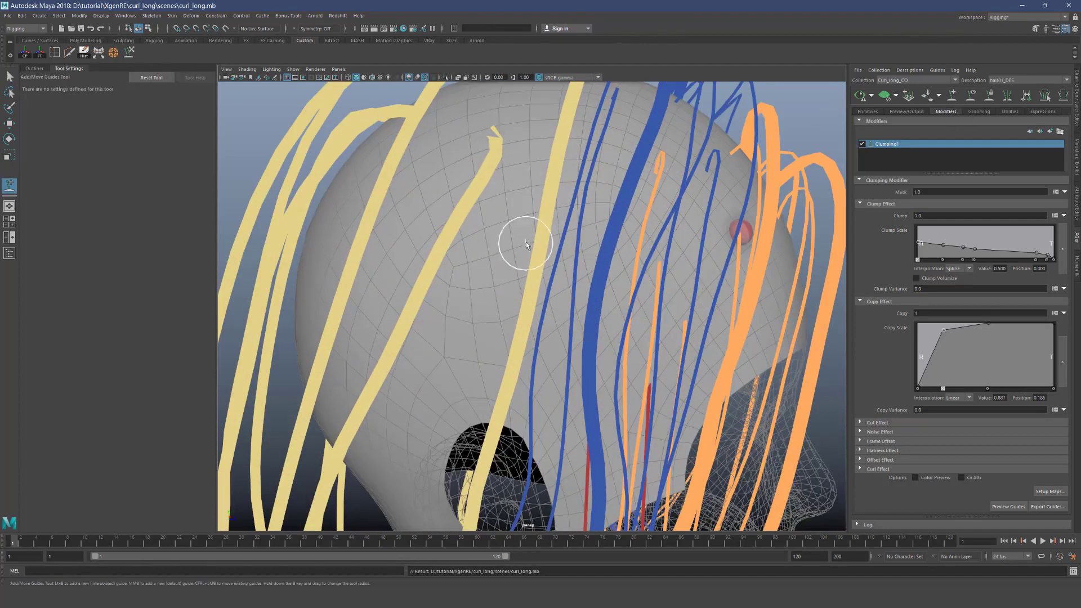
click(573, 226)
Select the two new side guides, enable Lock Length and sculpt them down over the front of the chest
key(q)
scroll(590, 244, down, 5)
alt+middle_drag(590, 245, 580, 113)
alt+drag(479, 321, 515, 349)
shift+click(546, 405)
scroll(546, 404, down, 5)
click(129, 52)
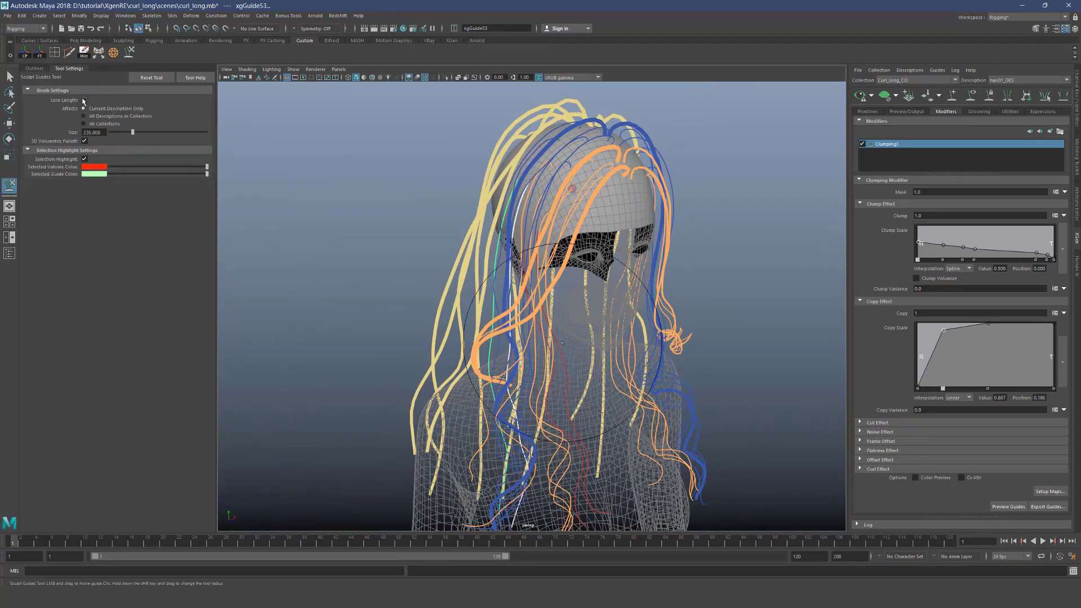
alt+middle_drag(422, 404, 459, 318)
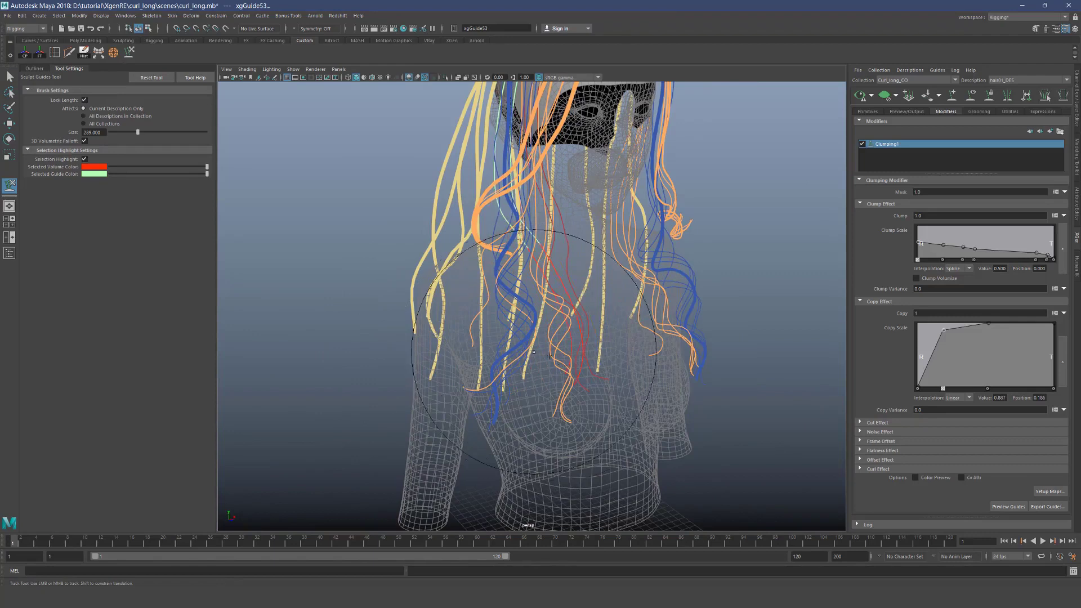
alt+middle_drag(494, 228, 472, 277)
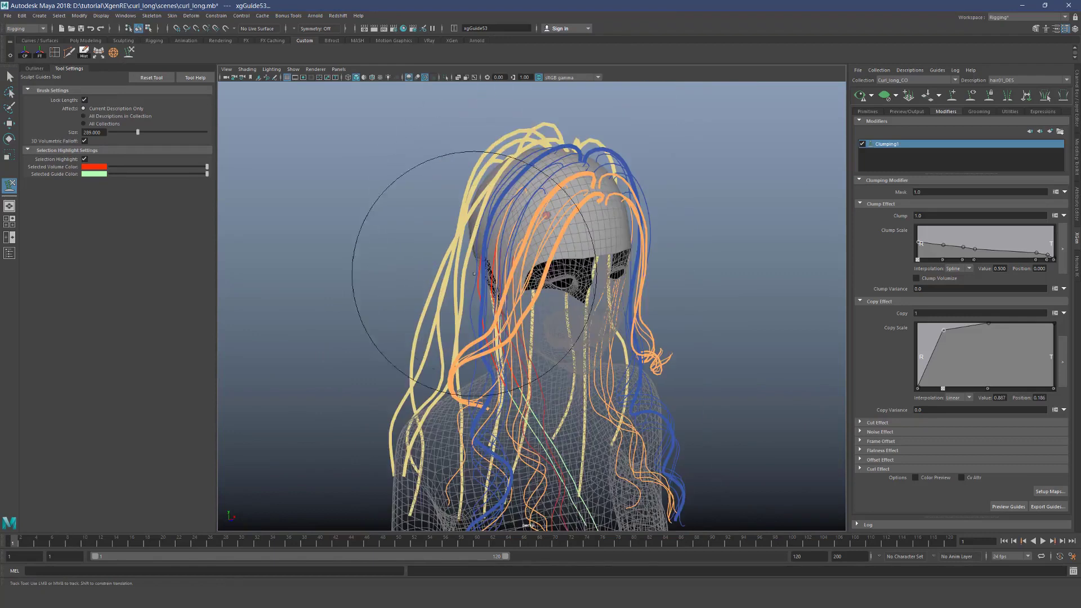
Sculpt the two new guides from front and side views so they follow the neck and chest
alt+drag(524, 239, 521, 213)
alt+right_drag(522, 200, 509, 281)
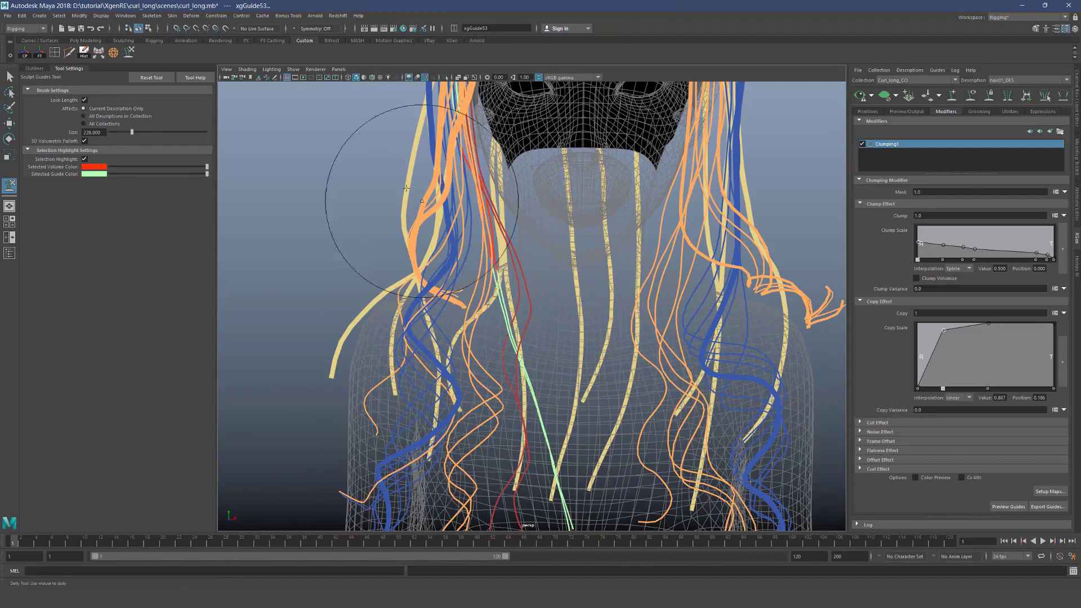
mouse_move(341, 181)
alt+mouse_down()
mouse_move(479, 220)
mouse_move(531, 307)
alt+mouse_up()
alt+right_drag(531, 307, 533, 194)
alt+drag(511, 274, 534, 188)
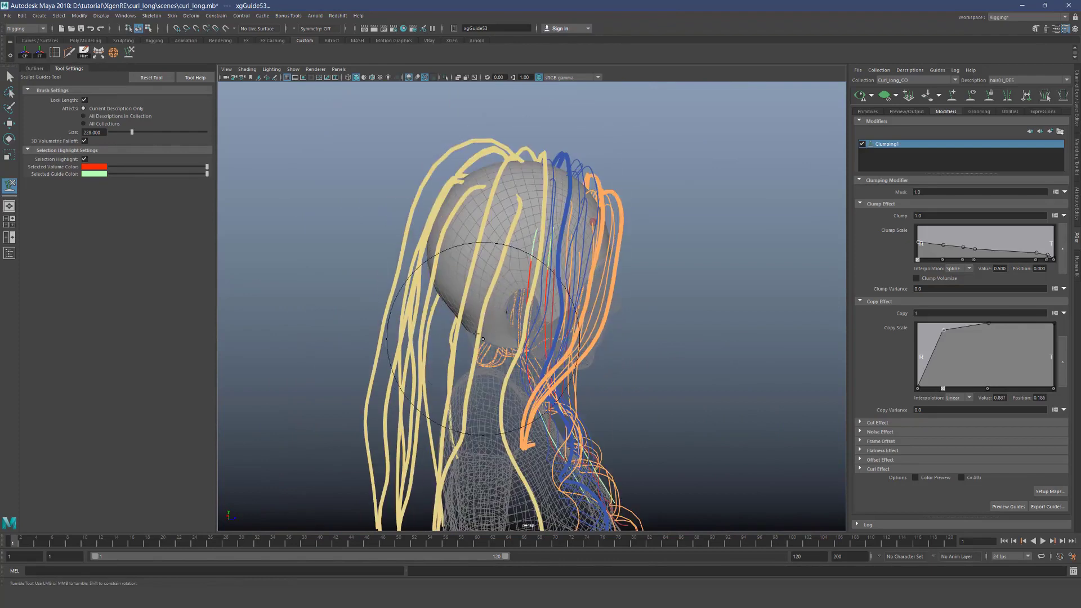
alt+drag(462, 389, 422, 299)
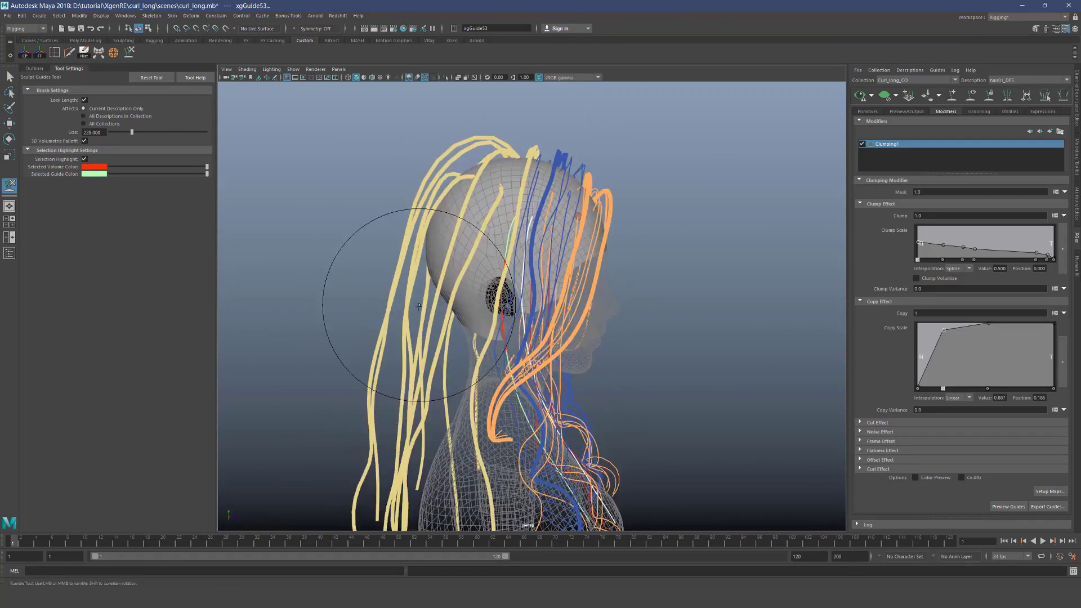
alt+middle_drag(423, 299, 414, 259)
alt+drag(389, 264, 363, 257)
alt+right_drag(363, 257, 558, 306)
alt+drag(479, 259, 503, 213)
mouse_move(528, 303)
alt+mouse_down()
mouse_move(394, 295)
mouse_move(392, 312)
alt+mouse_up()
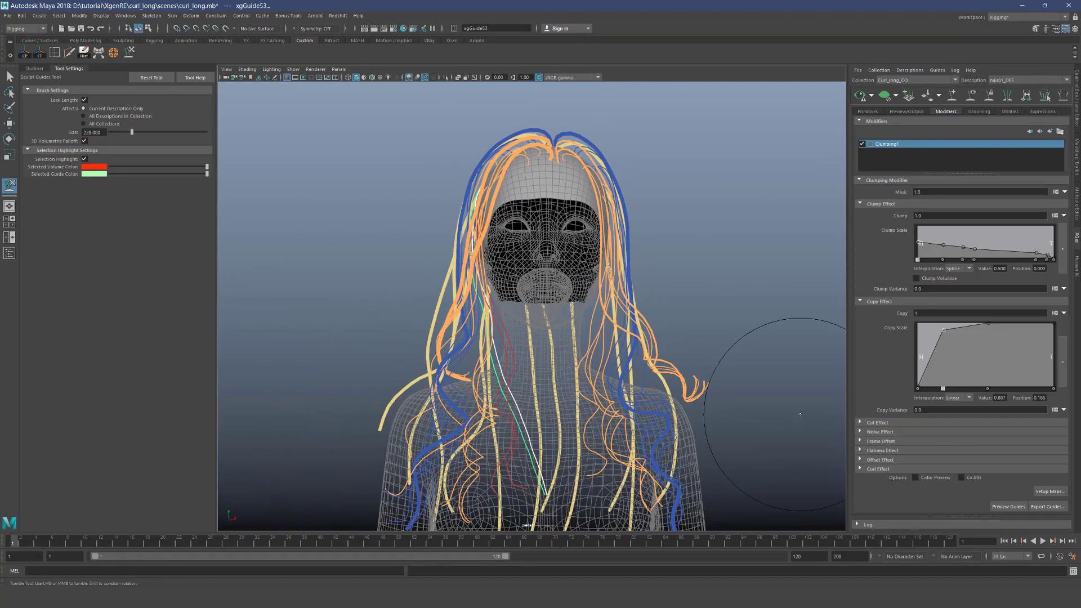
Select guide xgGuide54 alone and sculpt it into a wave with a brush size of 140
alt+drag(556, 298, 530, 343)
key(q)
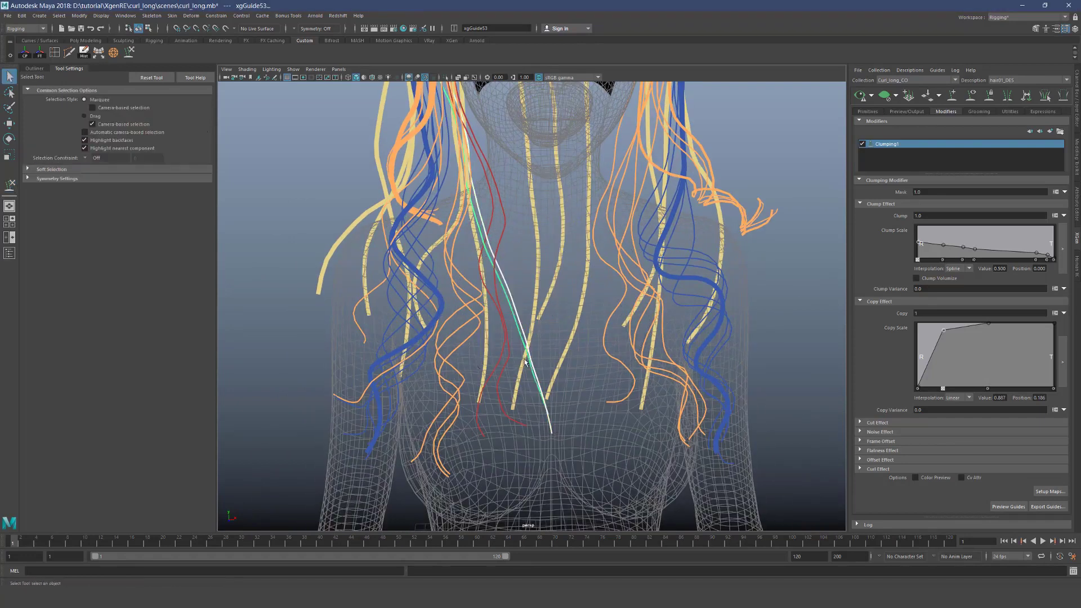
key(y)
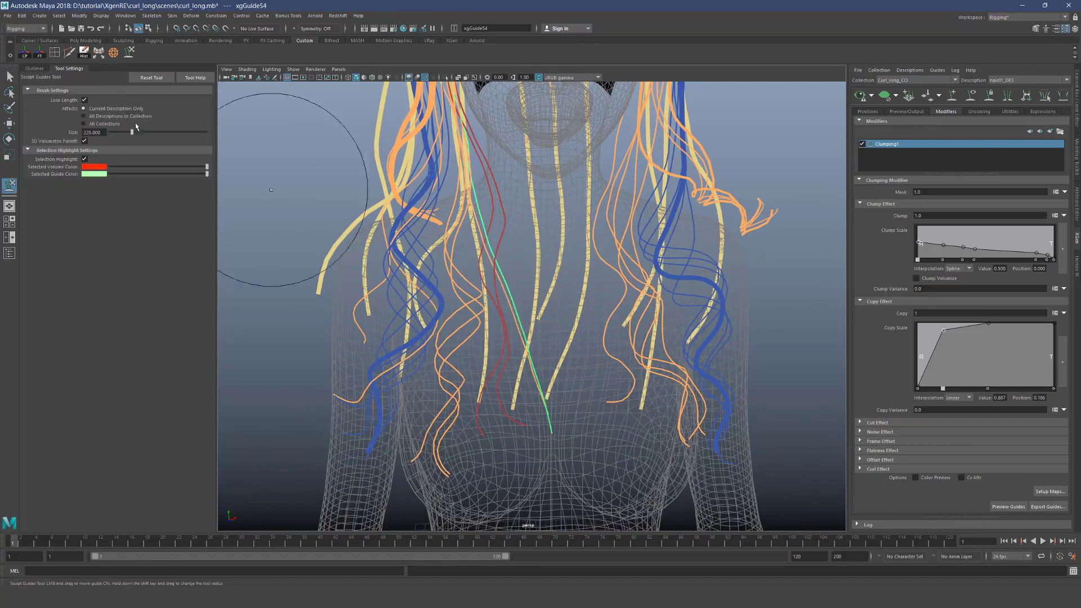
shift+drag(540, 395, 546, 389)
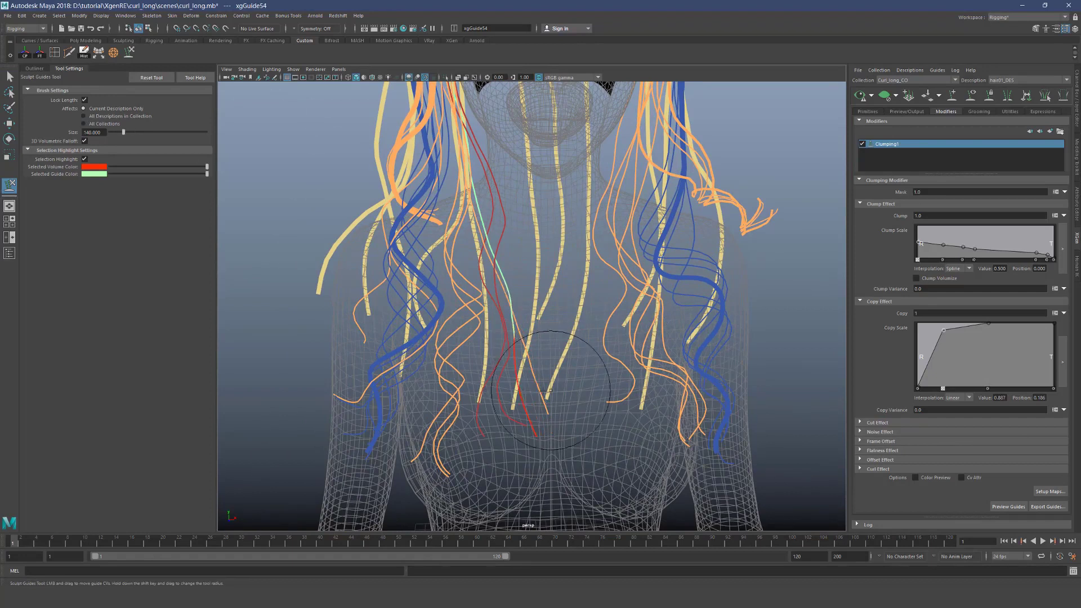
mouse_move(485, 315)
alt+mouse_down()
mouse_move(465, 244)
mouse_move(452, 254)
mouse_move(495, 295)
alt+mouse_up()
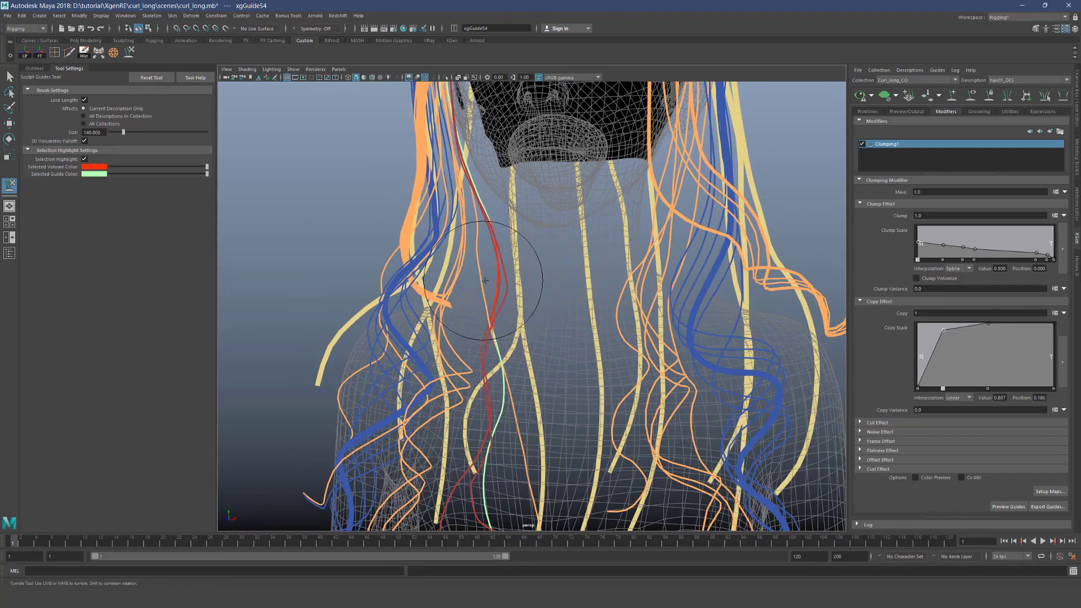
Select xgGuide51 and its neighbouring wavy guide, disable Lock Length and sculpt their bend beside the neck
key(q)
key(y)
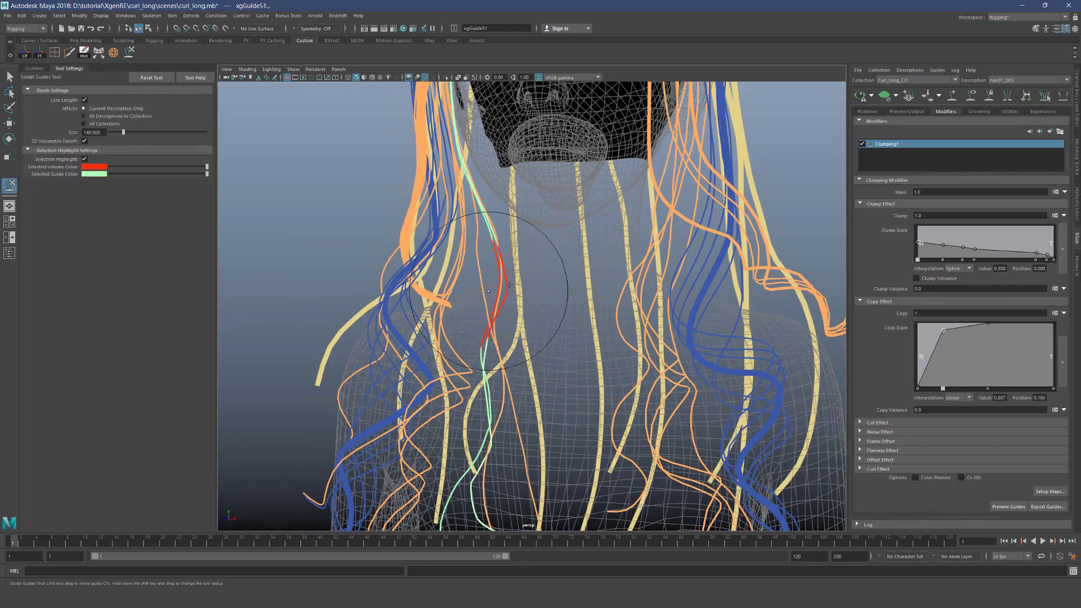
click(85, 100)
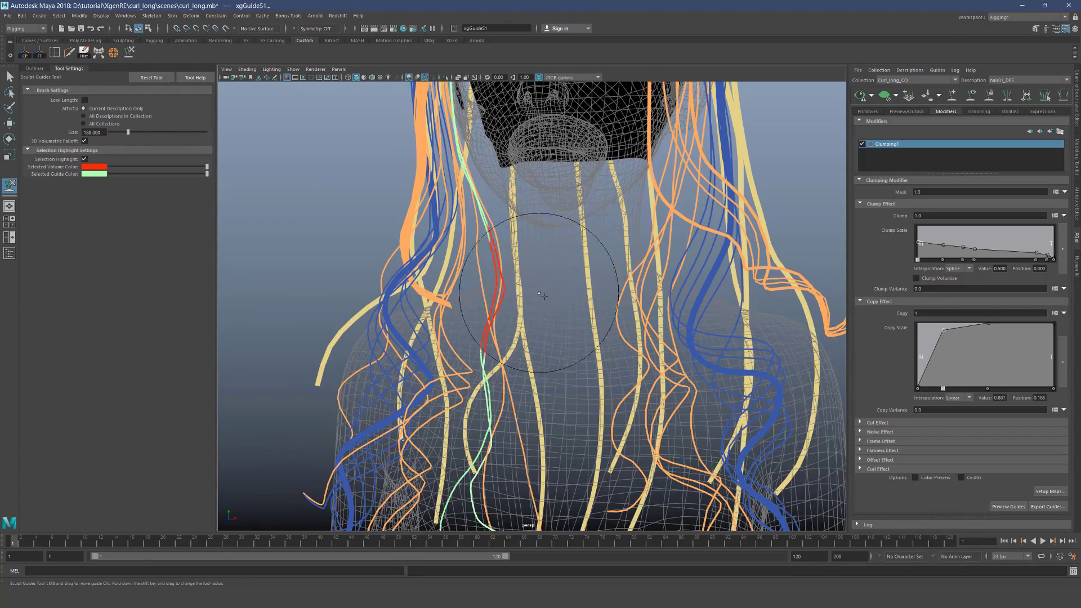
mouse_move(552, 312)
mouse_down()
mouse_move(537, 320)
mouse_move(559, 308)
mouse_move(467, 277)
mouse_up()
Reselect xgGuide54 and sculpt its wave from the neck down to a curled tip, using brush size 135
key(q)
click(498, 252)
key(y)
scroll(520, 343, down, 1)
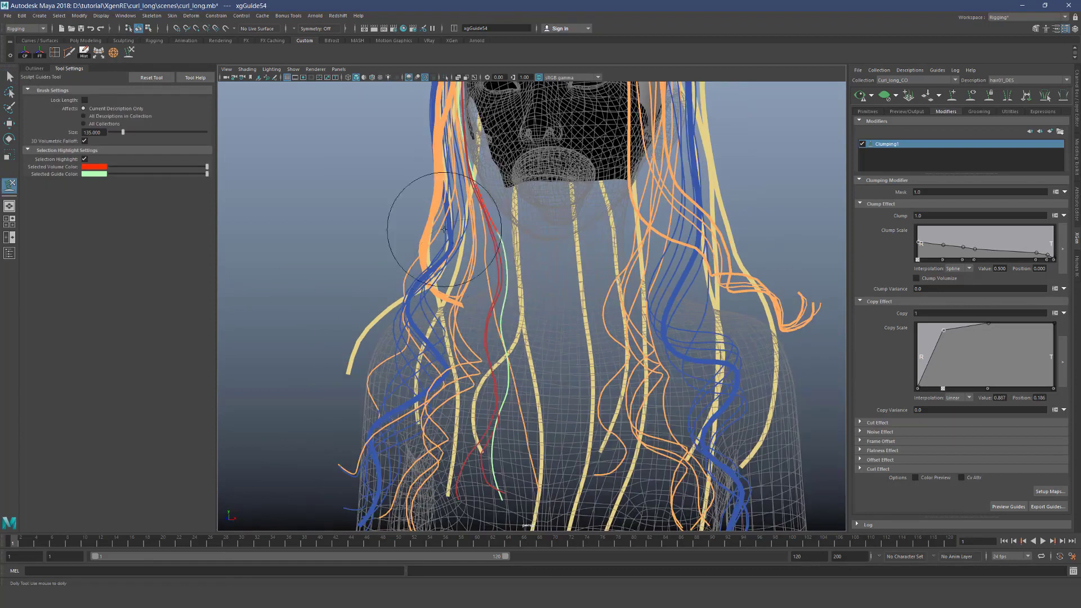
mouse_move(448, 237)
alt+mouse_down()
mouse_move(556, 343)
mouse_move(519, 352)
alt+mouse_up()
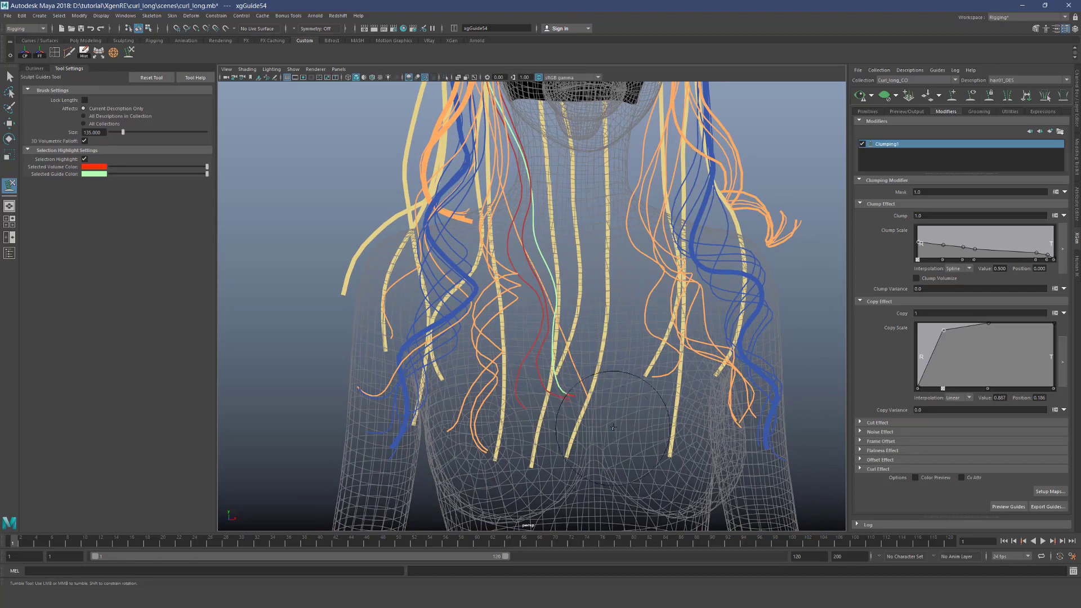
alt+drag(589, 393, 584, 414)
Select guide xgGuide52 and refine its lower wave over the chest with a brush size of 64
key(q)
click(541, 407)
key(y)
alt+drag(519, 366, 511, 333)
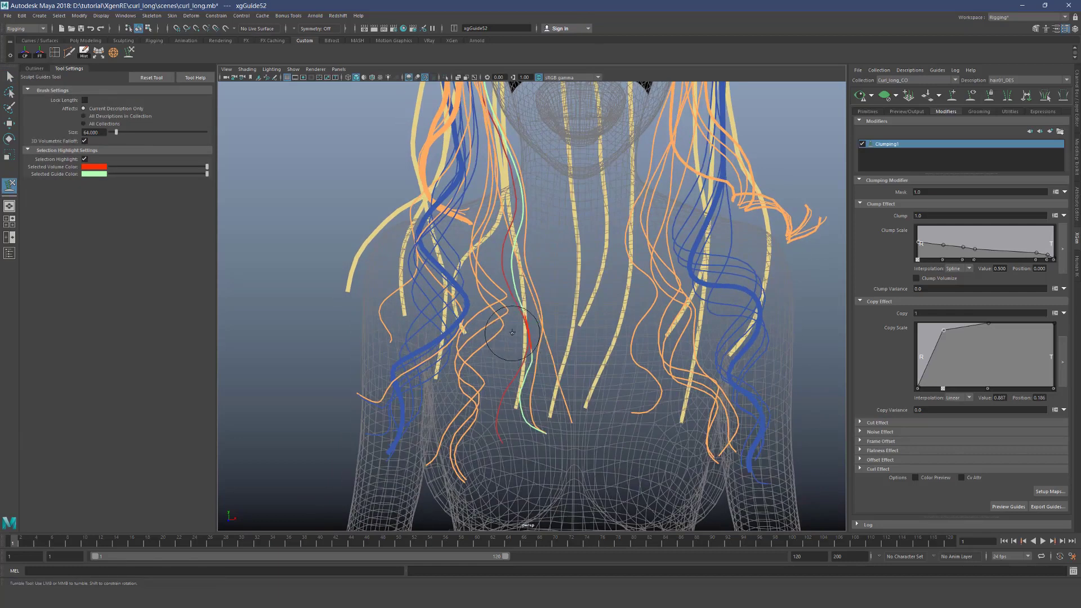
Select guide xgGuide51 and curve its lower end outward with a brush size of 94
key(q)
click(501, 406)
key(y)
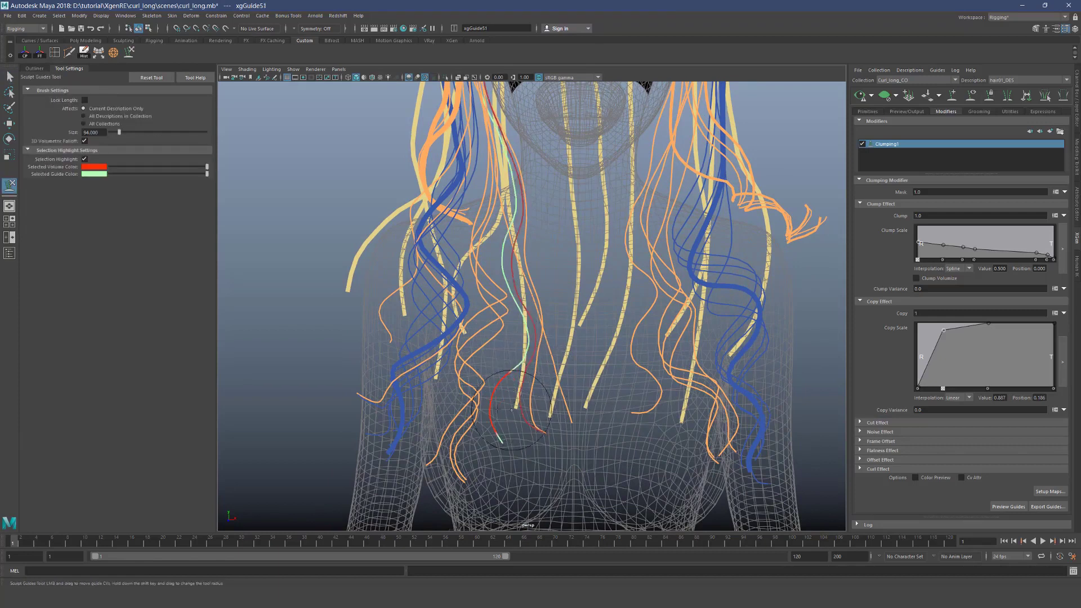
Select guide xgGuide53 and sculpt a matching wave into it in front view, adjusting its lower end from the side
key(q)
alt+drag(534, 316, 535, 372)
click(558, 395)
key(y)
alt+drag(512, 296, 463, 217)
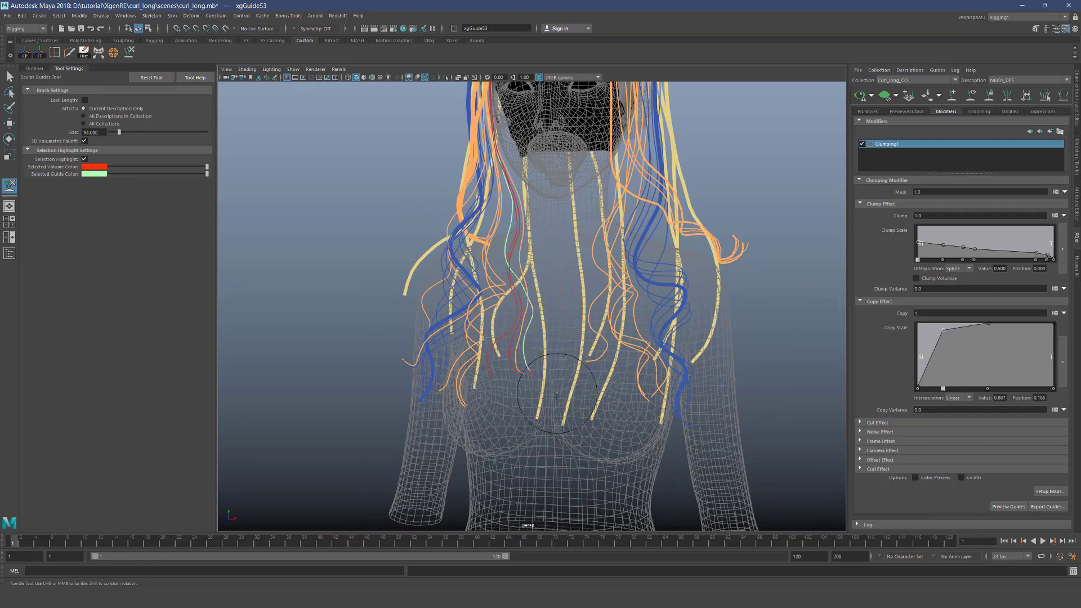
alt+drag(557, 392, 477, 317)
alt+right_drag(477, 317, 539, 432)
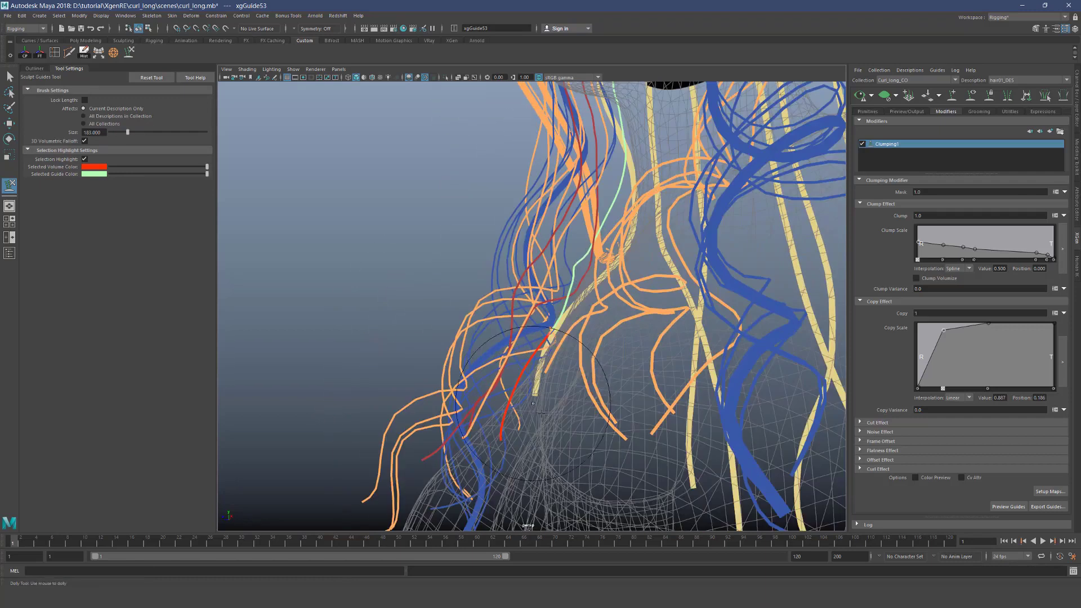
mouse_move(539, 431)
alt+mouse_down()
mouse_move(586, 379)
mouse_move(581, 388)
mouse_move(495, 360)
mouse_move(573, 378)
mouse_move(517, 334)
alt+mouse_up()
Select the four inner wavy guides and isolate them in the viewport
key(q)
shift+click(557, 377)
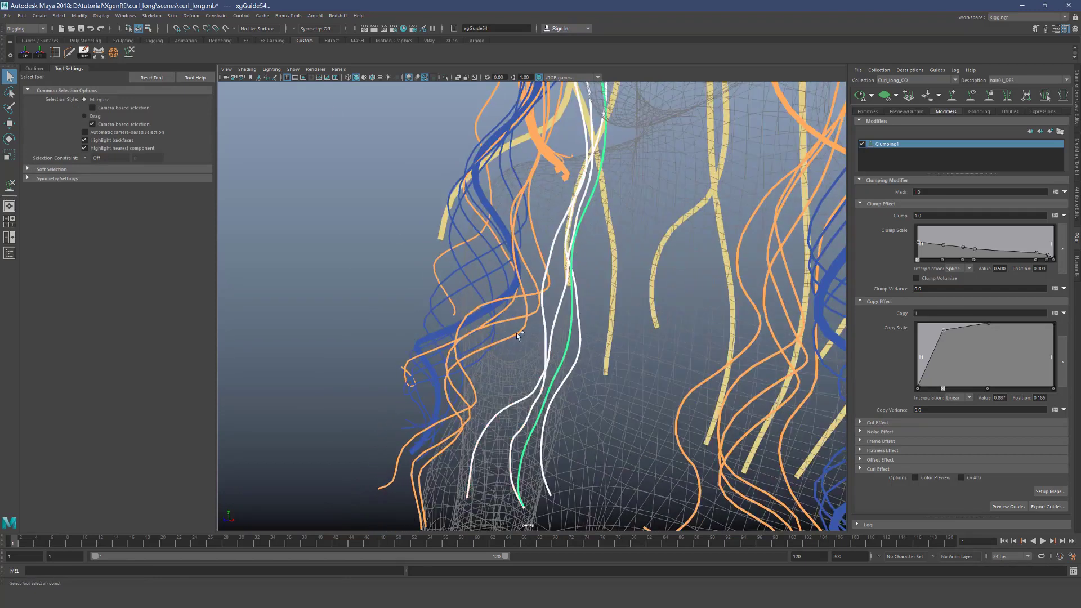
click(445, 77)
alt+drag(538, 217, 502, 207)
click(614, 212)
alt+middle_drag(600, 266, 546, 347)
alt+drag(545, 346, 471, 177)
alt+drag(585, 215, 552, 211)
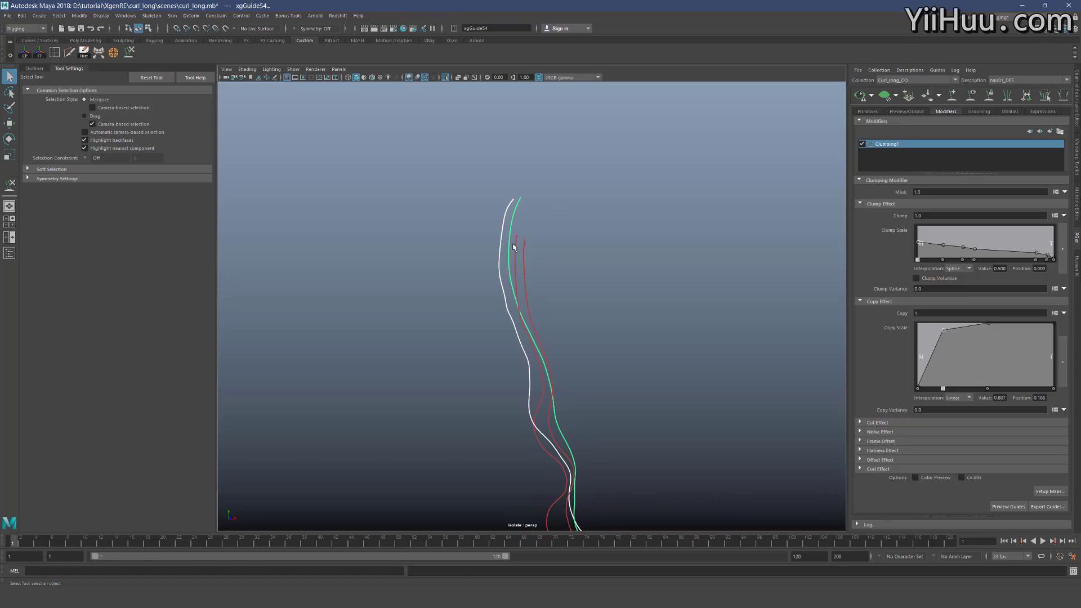
Select guide xgGuide53 in the isolated view and sculpt its middle waves, reducing the brush to size 90
alt+middle_drag(559, 420, 513, 270)
click(512, 270)
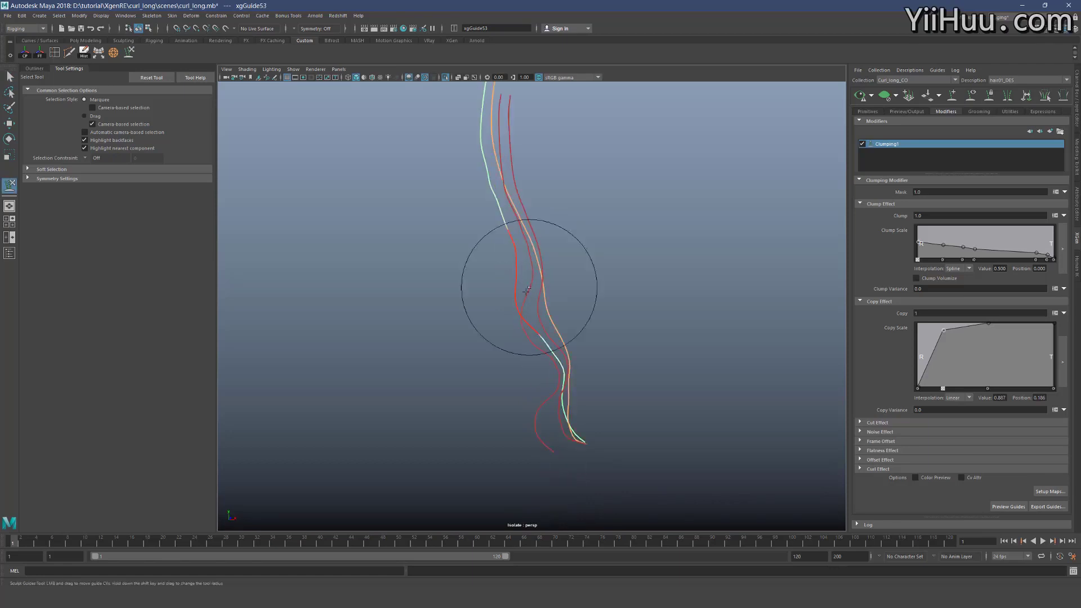
key(y)
mouse_move(512, 322)
alt+mouse_down()
mouse_move(501, 331)
mouse_move(515, 332)
alt+mouse_up()
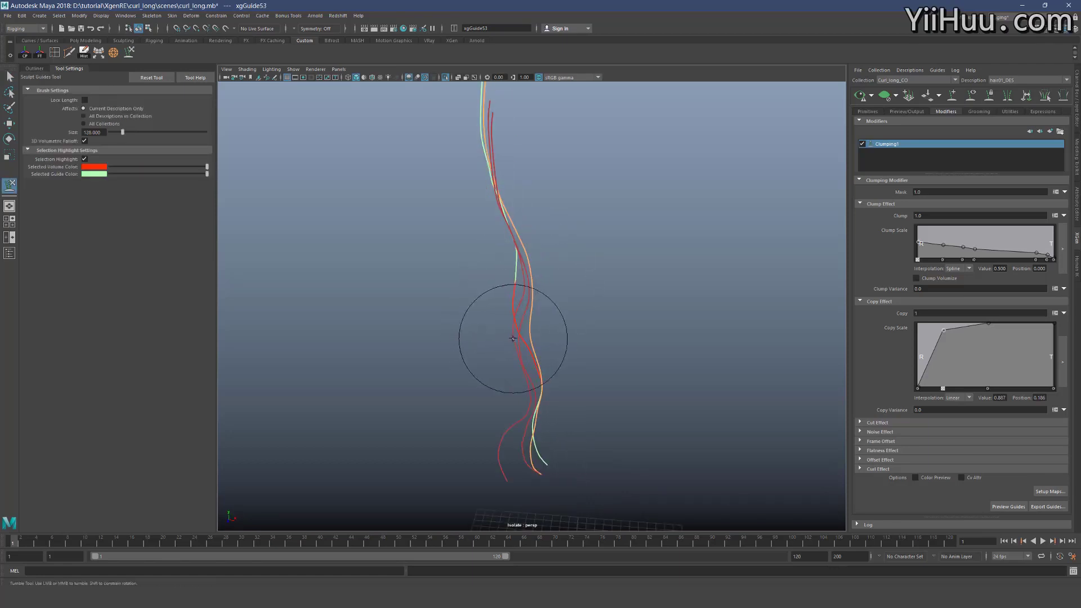
alt+right_drag(479, 326, 519, 330)
key(b)
drag(519, 330, 498, 331)
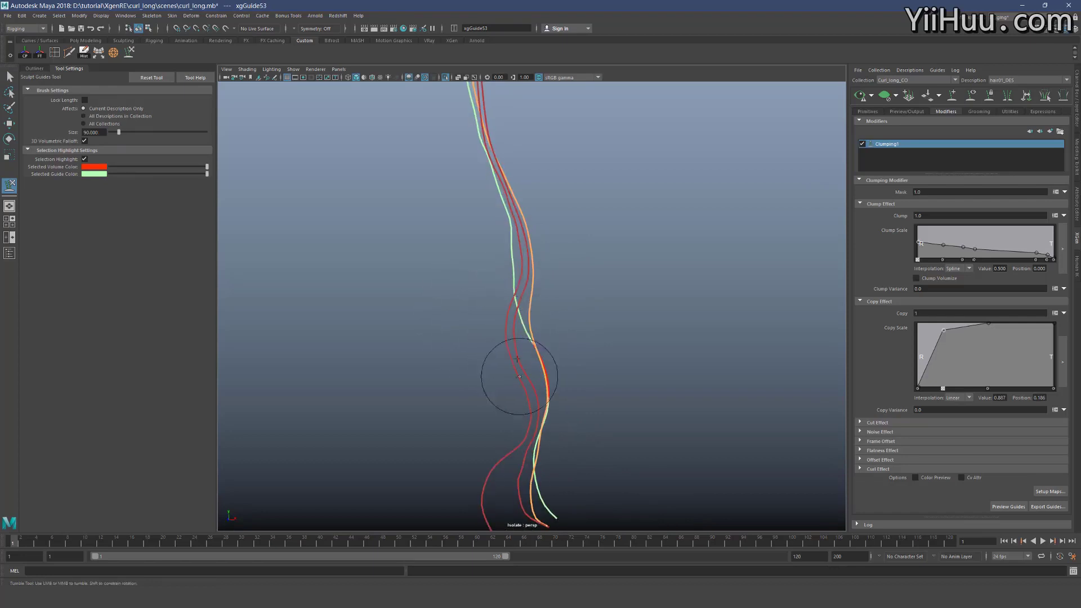
Select xgGuide51 together with a neighbouring guide and sculpt their mid-length bends from another angle
alt+drag(520, 380, 485, 305)
mouse_move(488, 267)
alt+mouse_down()
mouse_move(507, 326)
mouse_move(543, 219)
mouse_move(570, 285)
mouse_move(535, 241)
mouse_move(533, 253)
alt+mouse_up()
key(q)
key(y)
mouse_move(535, 254)
alt+mouse_down()
mouse_move(548, 251)
mouse_move(493, 236)
alt+mouse_up()
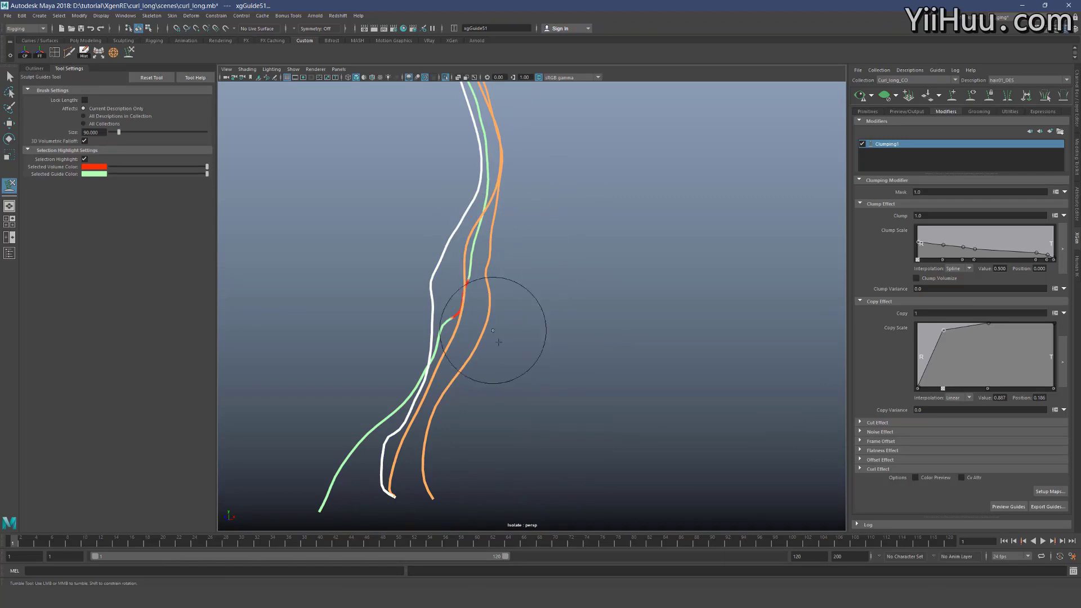
Smooth the waves of guide xgGuide52 and sculpt its tip into a rounder curl with a smaller brush
mouse_move(513, 301)
alt+mouse_down()
mouse_move(522, 285)
mouse_move(510, 358)
mouse_move(434, 271)
mouse_move(446, 294)
alt+mouse_up()
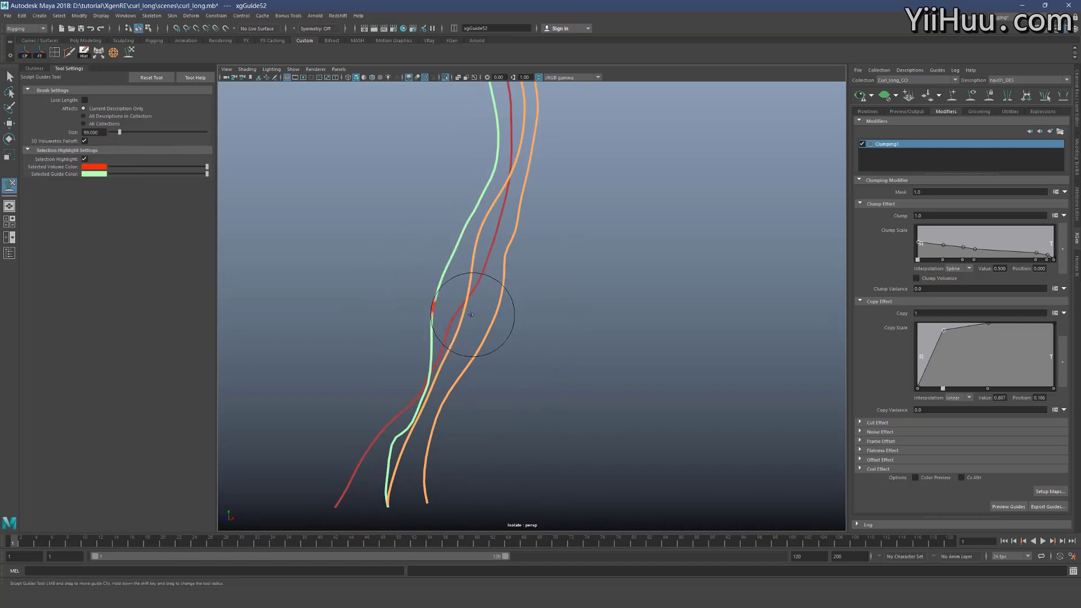
alt+middle_drag(475, 406, 453, 370)
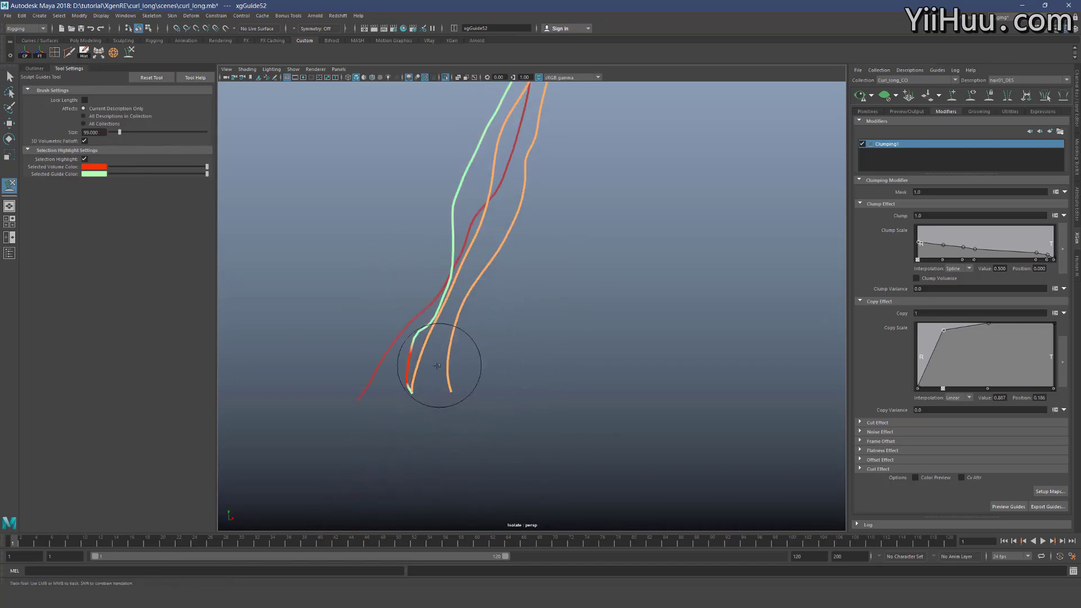
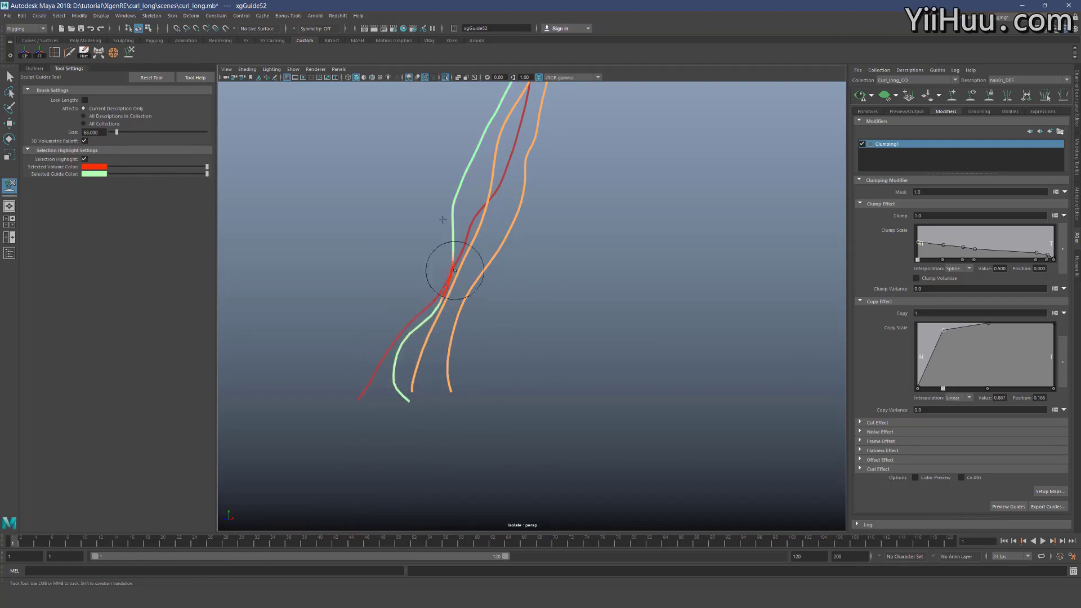
alt+middle_drag(482, 235, 458, 227)
Select the adjacent isolated guide, enlarge the brush and sculpt a stronger bend into its lower half
key(q)
click(472, 197)
key(y)
shift+drag(445, 259, 500, 261)
mouse_move(393, 256)
mouse_down()
mouse_move(515, 205)
mouse_move(468, 253)
mouse_move(434, 345)
mouse_move(415, 359)
mouse_move(397, 352)
mouse_move(437, 352)
mouse_move(415, 357)
mouse_up()
Select guide xgGuide53 in the isolated view and sculpt its lower waves to follow the neighbouring guides, using a larger brush
key(q)
click(412, 344)
key(y)
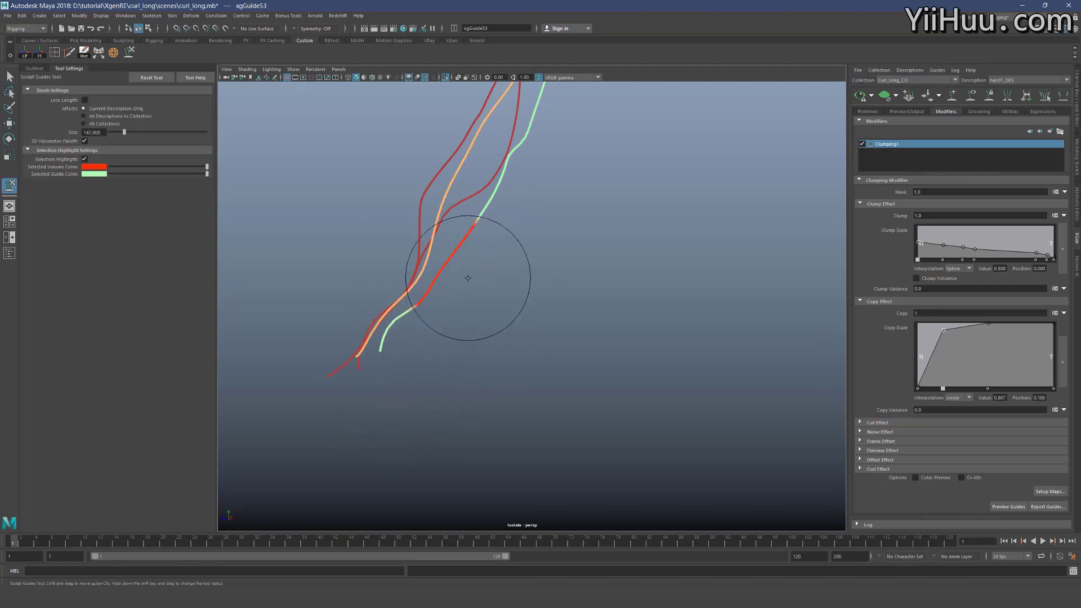
mouse_move(561, 219)
alt+mouse_down()
mouse_move(502, 217)
mouse_move(420, 257)
mouse_move(374, 254)
alt+mouse_up()
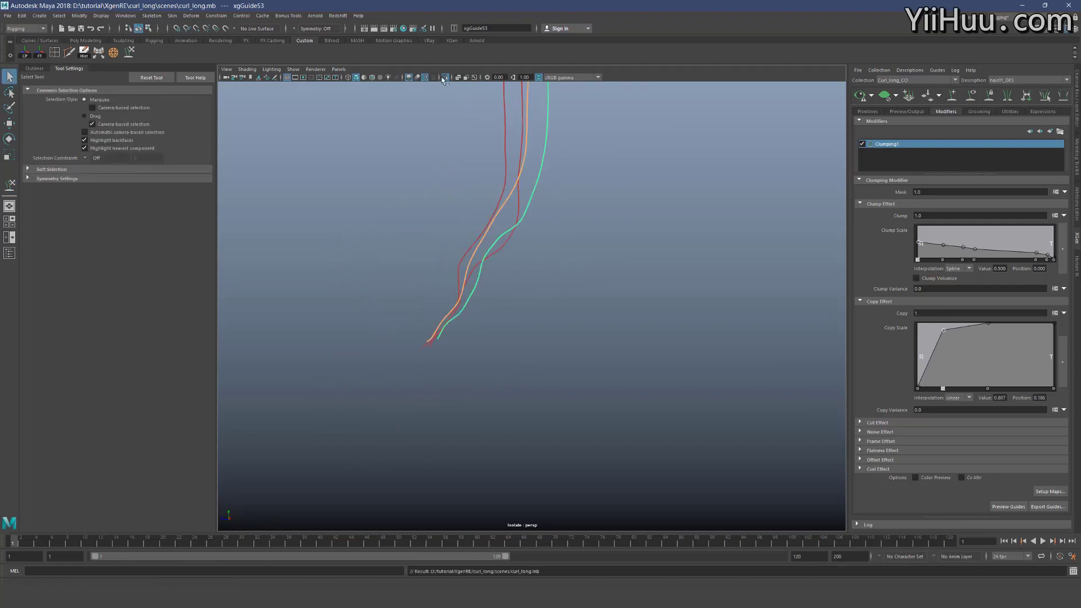
Leave the isolated view, then generate the Clumping1 maps from the guides and save them
click(445, 77)
alt+drag(496, 225, 676, 208)
alt+middle_drag(676, 194, 667, 233)
click(1050, 492)
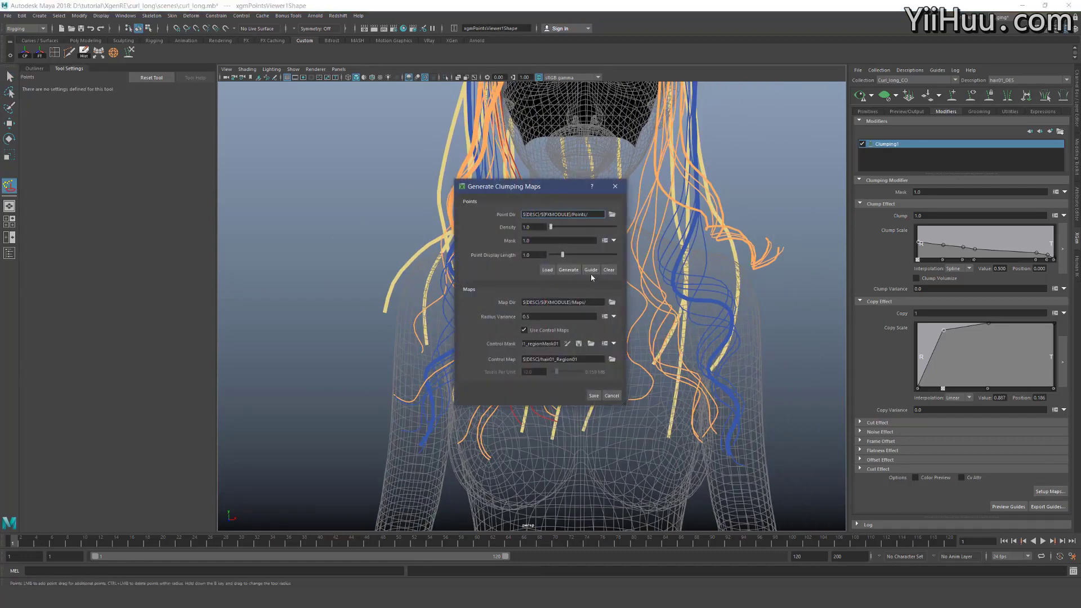
click(594, 396)
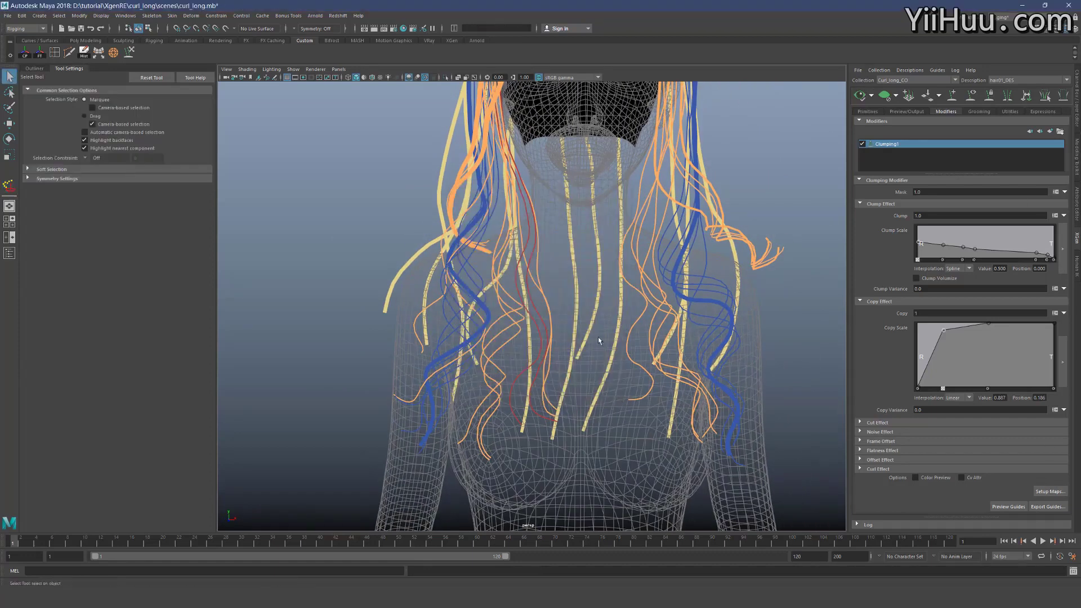
Select guide xgGuide54 in the front strand, sculpt its tip outward into a curl with the hair preview shown, and save the scene
alt+right_drag(569, 392, 580, 426)
click(544, 464)
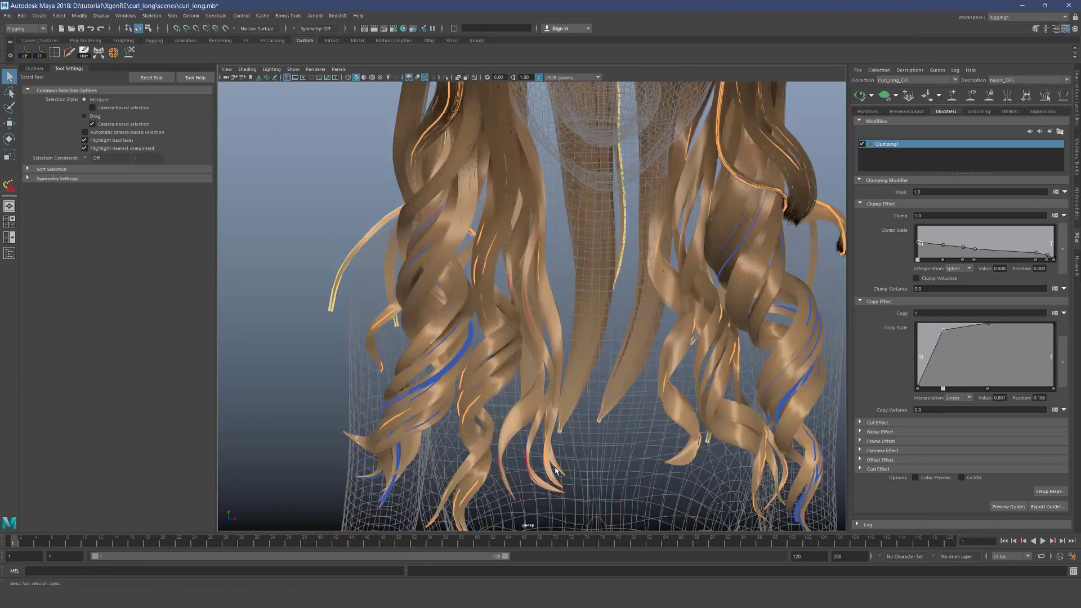
key(y)
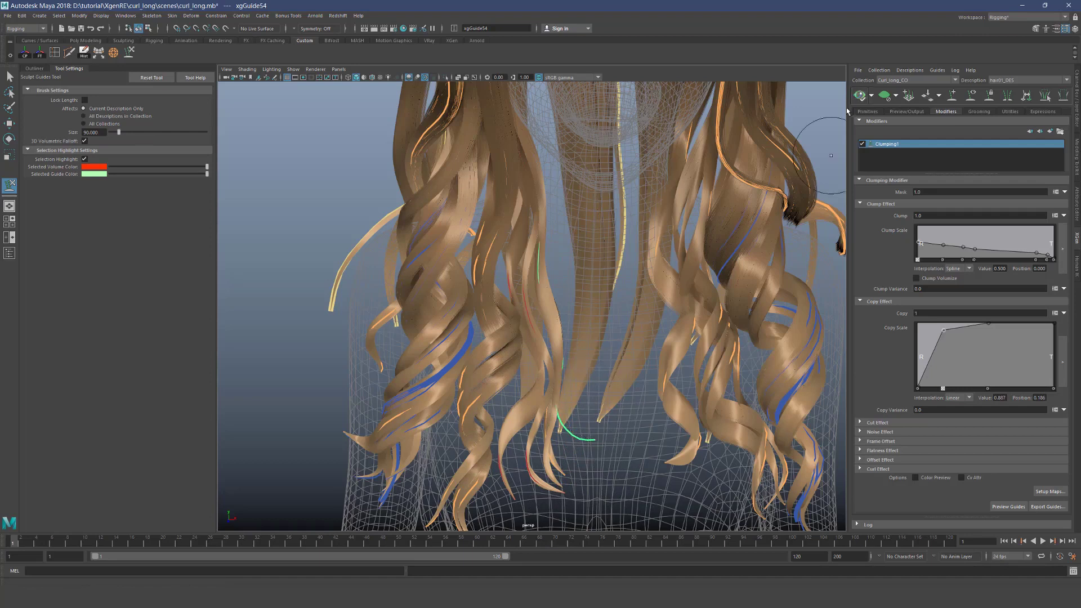
key(ctrl+z)
key(q)
Toggle the guide display and examine the previewed hair as a whole and close up at the front curls
scroll(641, 293, down, 8)
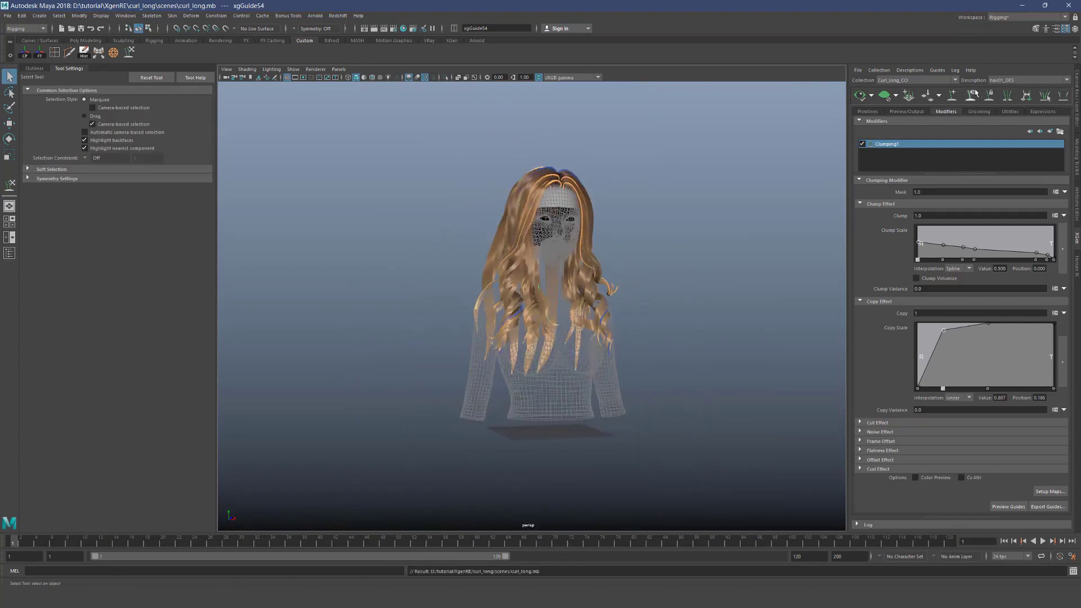
click(974, 94)
mouse_move(729, 187)
alt+mouse_down()
mouse_move(693, 195)
mouse_move(743, 190)
mouse_move(710, 193)
alt+mouse_up()
scroll(528, 228, up, 6)
alt+drag(541, 169, 519, 193)
scroll(519, 193, up, 10)
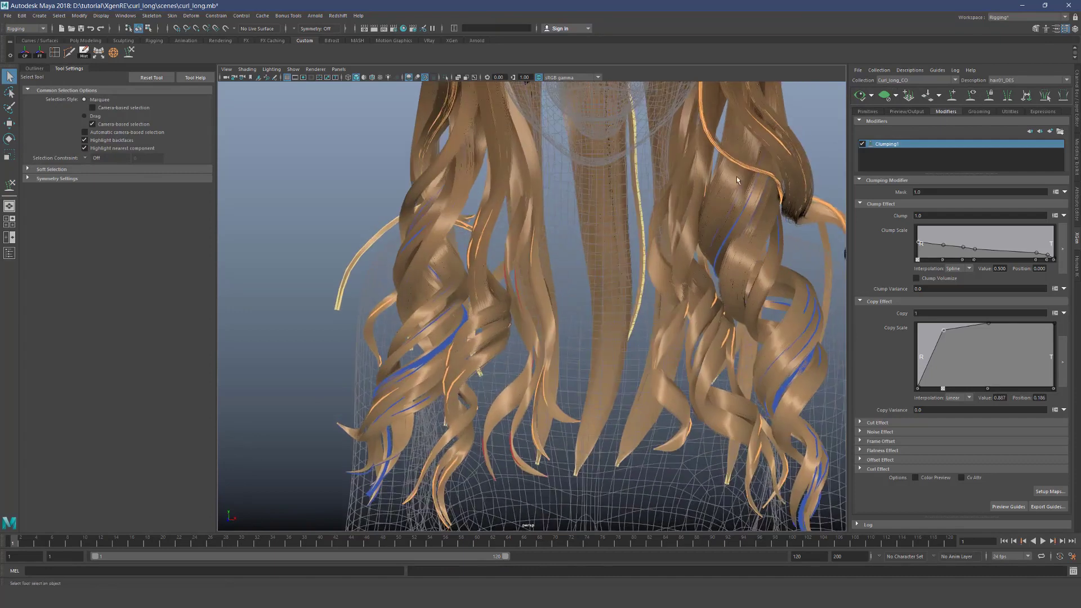
Clear the hair preview, select guide xgGuide51 and sculpt a stronger upper wave and a curled tip, reducing the brush size
click(885, 96)
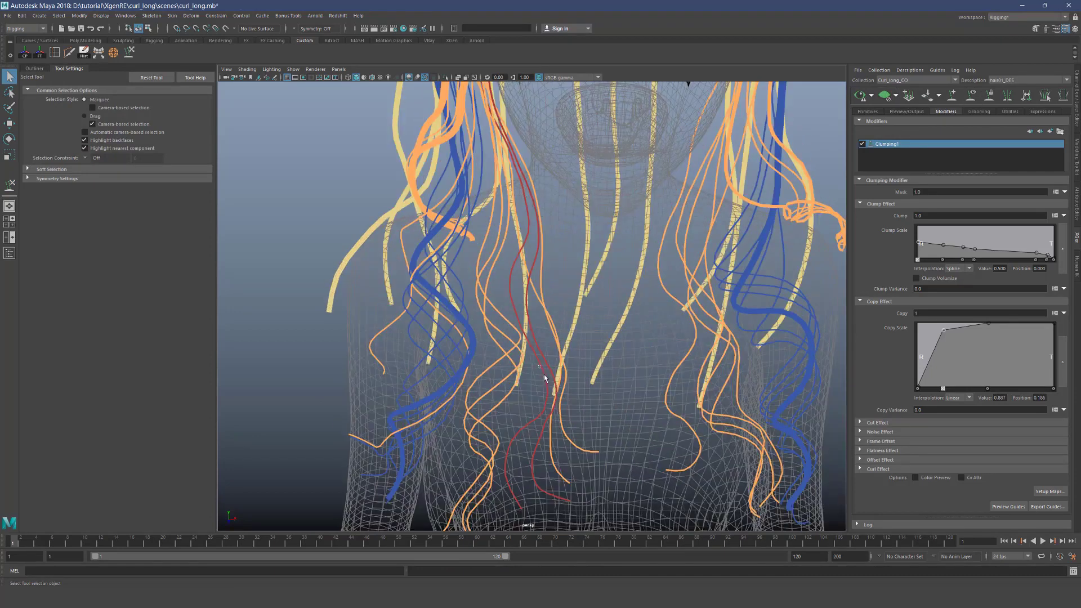
click(540, 368)
alt+drag(540, 368, 507, 259)
key(y)
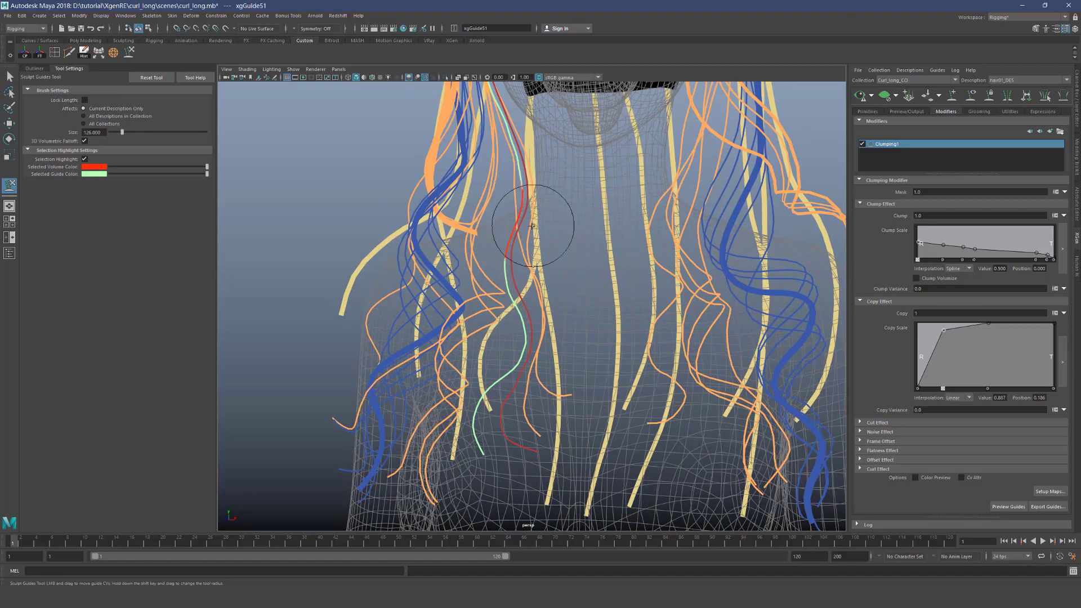
mouse_move(521, 245)
mouse_down()
mouse_move(538, 132)
mouse_move(537, 158)
mouse_up()
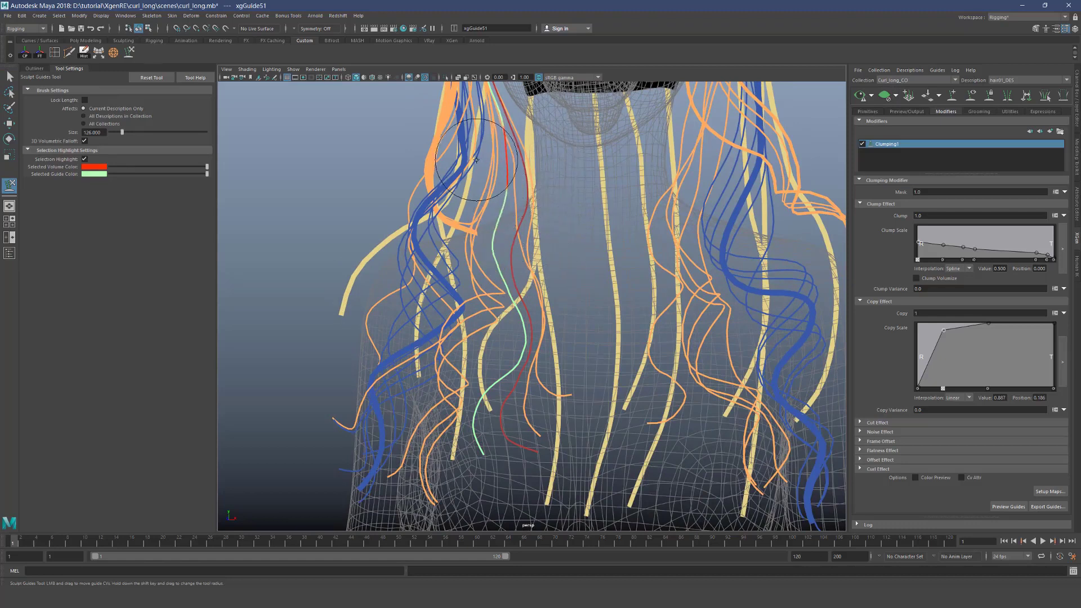
mouse_move(492, 360)
alt+mouse_down()
mouse_move(470, 329)
mouse_move(464, 354)
mouse_move(436, 291)
mouse_move(493, 392)
mouse_move(534, 373)
mouse_move(490, 362)
mouse_move(431, 386)
mouse_move(536, 348)
alt+mouse_up()
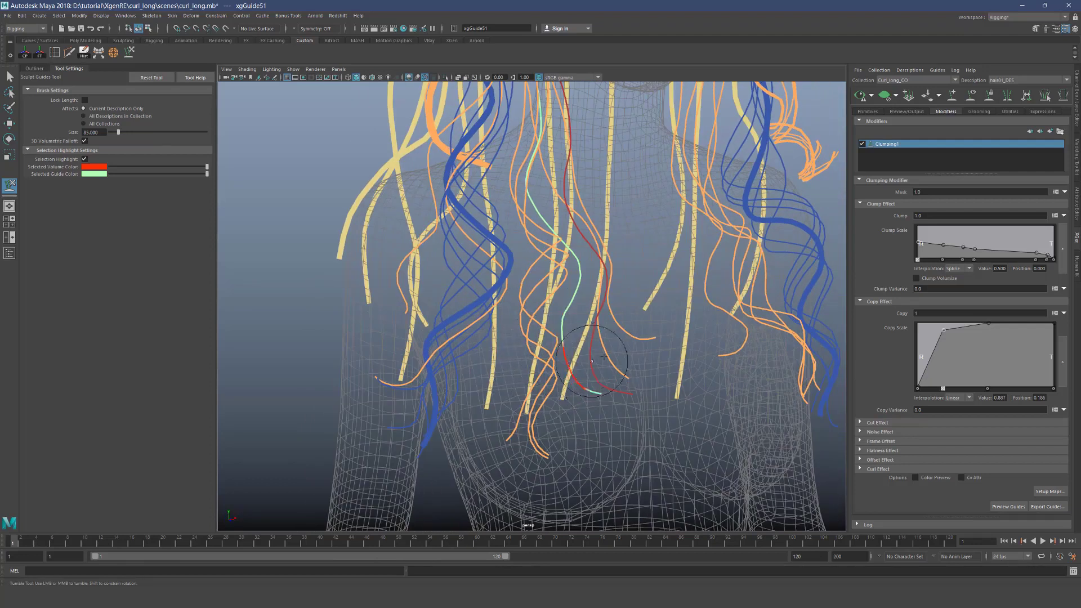
key(q)
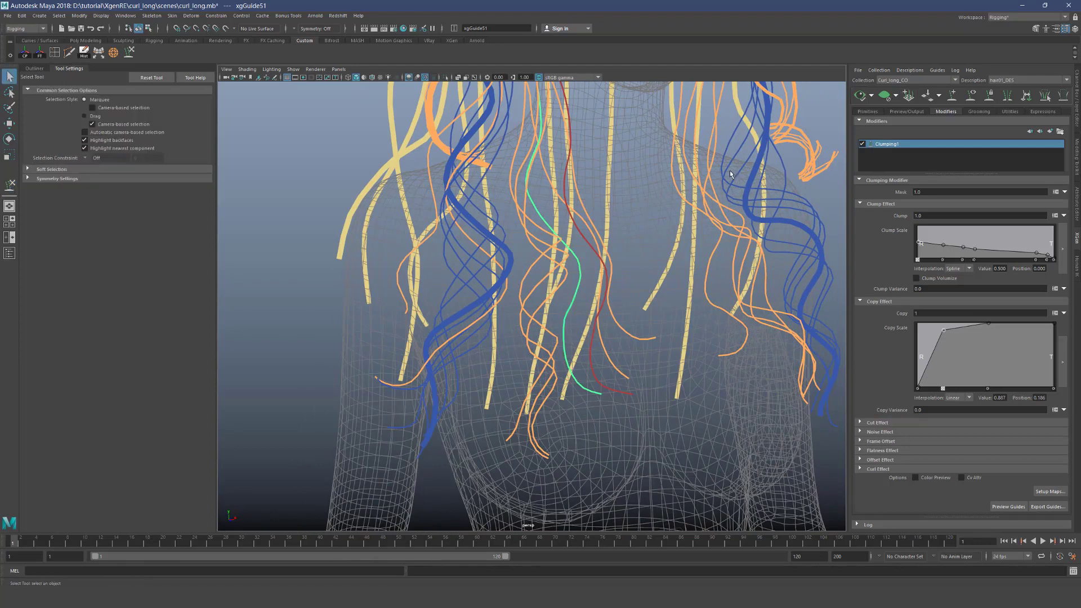
Update the hair preview, hide the guides and examine the hairstyle from the front, sides and above
click(860, 95)
key(y)
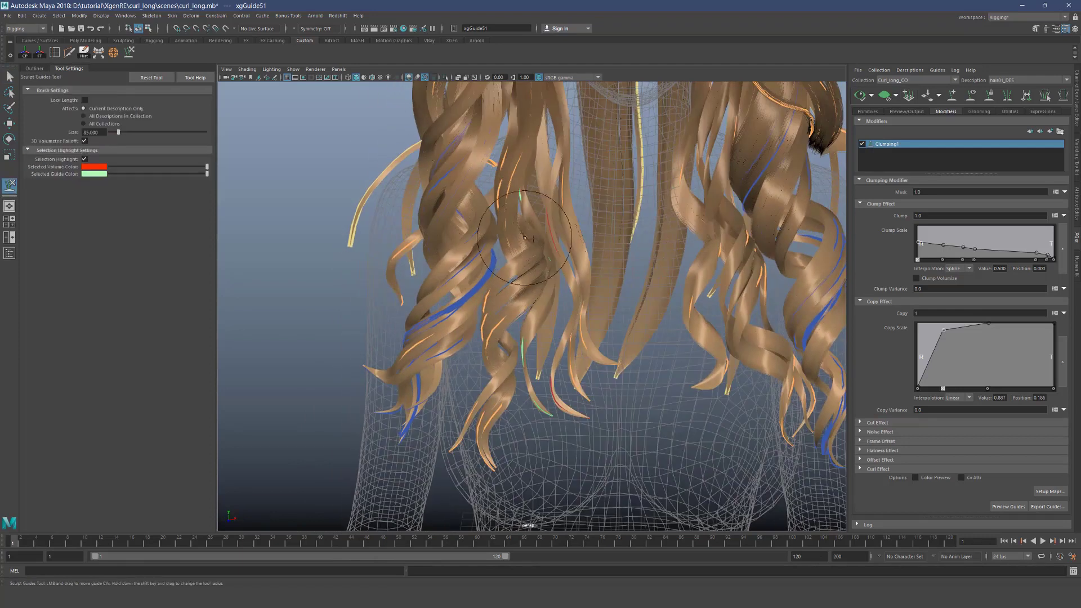
key(q)
key(f)
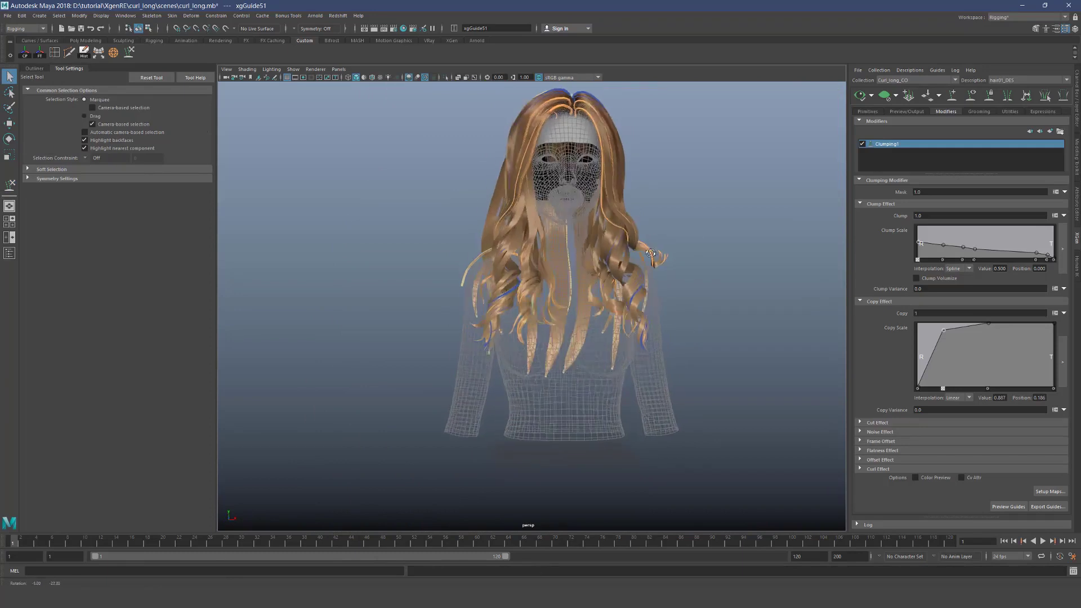
click(974, 94)
scroll(750, 246, down, 2)
alt+drag(751, 247, 663, 261)
alt+middle_drag(642, 248, 675, 192)
scroll(636, 219, up, 6)
alt+drag(637, 218, 664, 217)
scroll(552, 299, down, 6)
alt+drag(553, 299, 606, 289)
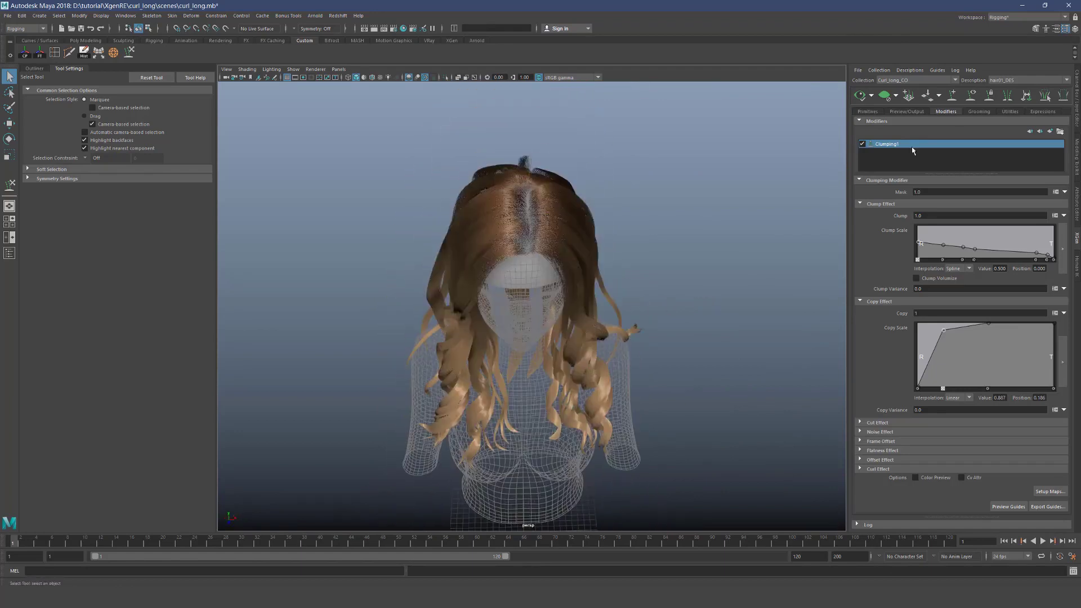
Show the guides again, select face-framing guide xgGuide29 and sculpt its middle section beside the cheek with a large brush
click(971, 96)
alt+drag(661, 169, 515, 257)
alt+drag(472, 235, 477, 205)
alt+middle_drag(484, 212, 523, 281)
scroll(523, 281, up, 5)
scroll(523, 282, up, 1)
alt+drag(523, 282, 539, 287)
alt+drag(589, 377, 556, 340)
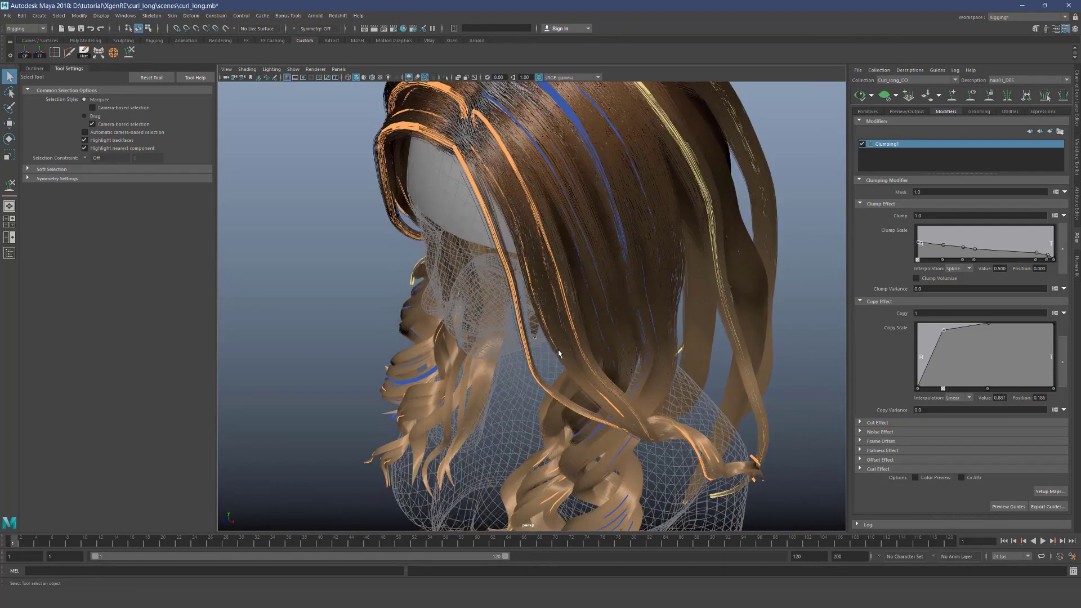
click(556, 349)
key(y)
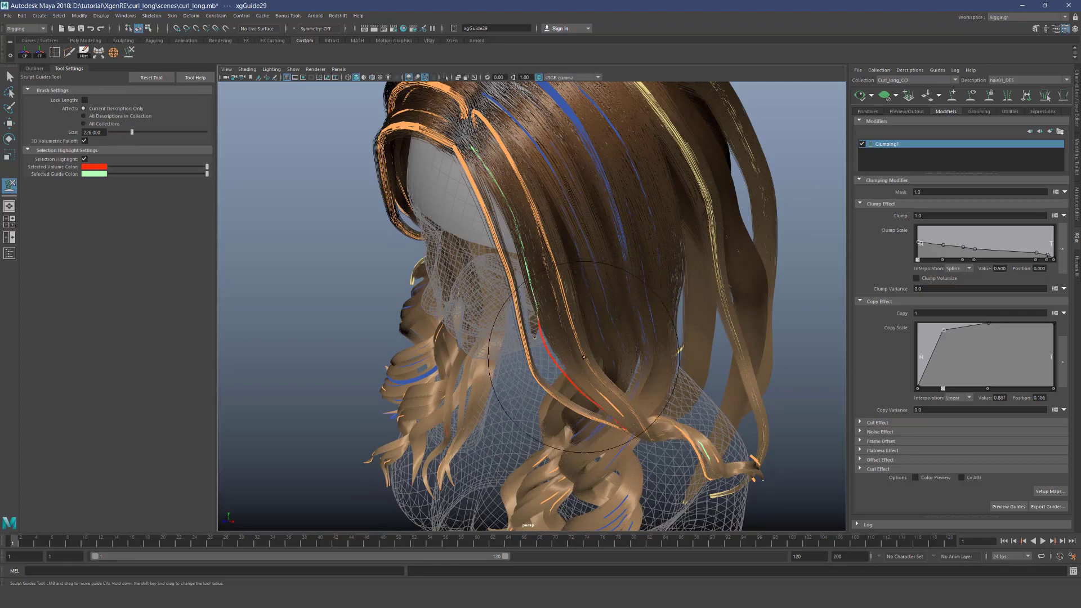
key(q)
Inspect the parting without guides, clear the hair preview and add a guide beside the parting in front of the thick blue guide
alt+drag(735, 222, 827, 262)
click(973, 95)
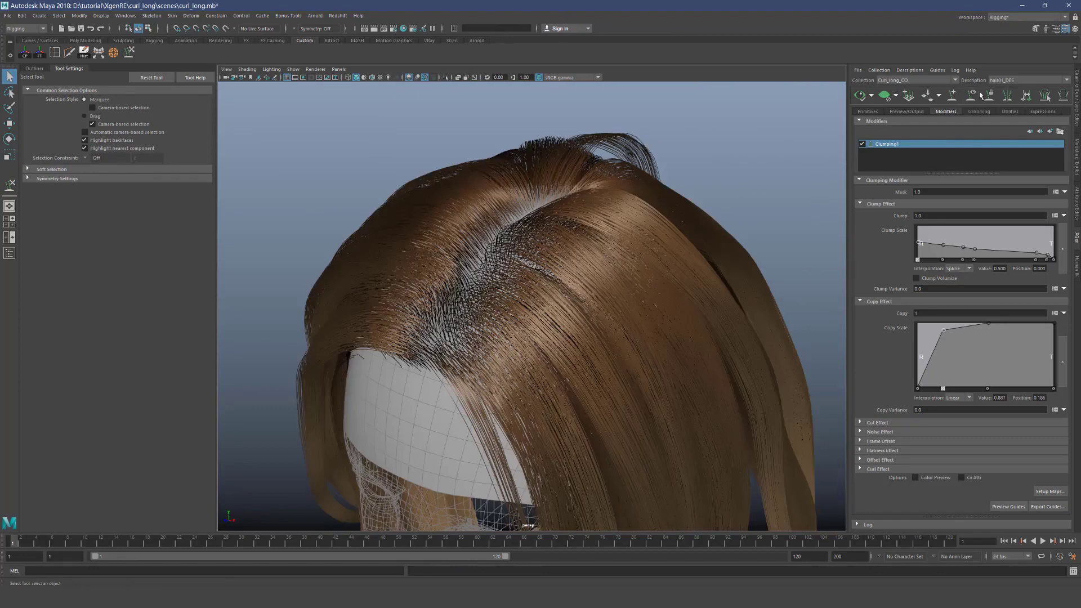
click(974, 95)
click(884, 95)
alt+drag(571, 181, 511, 275)
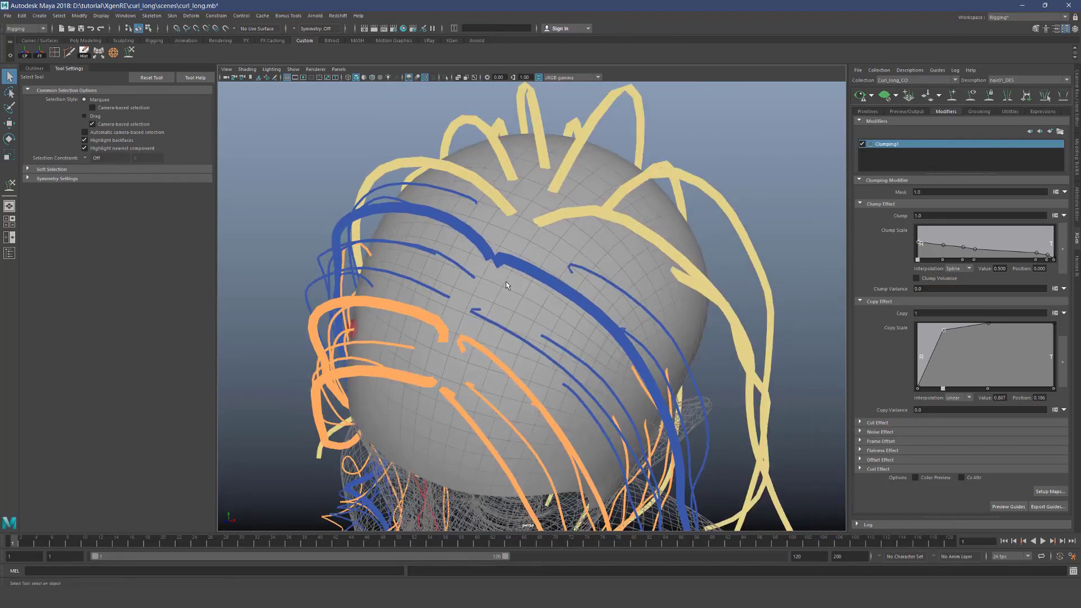
scroll(511, 275, up, 5)
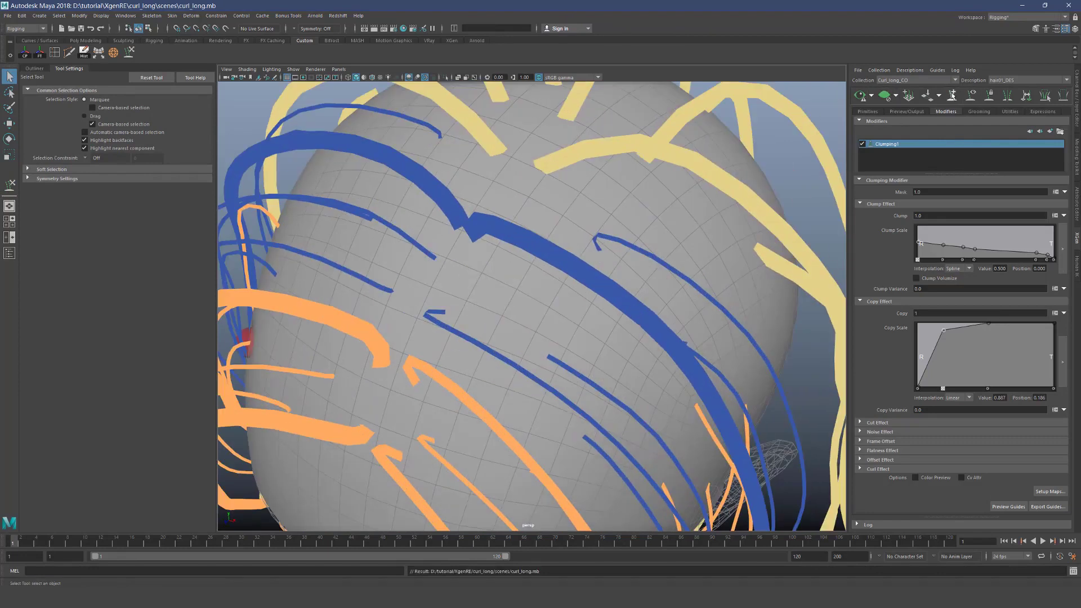
click(952, 95)
click(455, 275)
key(q)
scroll(485, 296, down, 3)
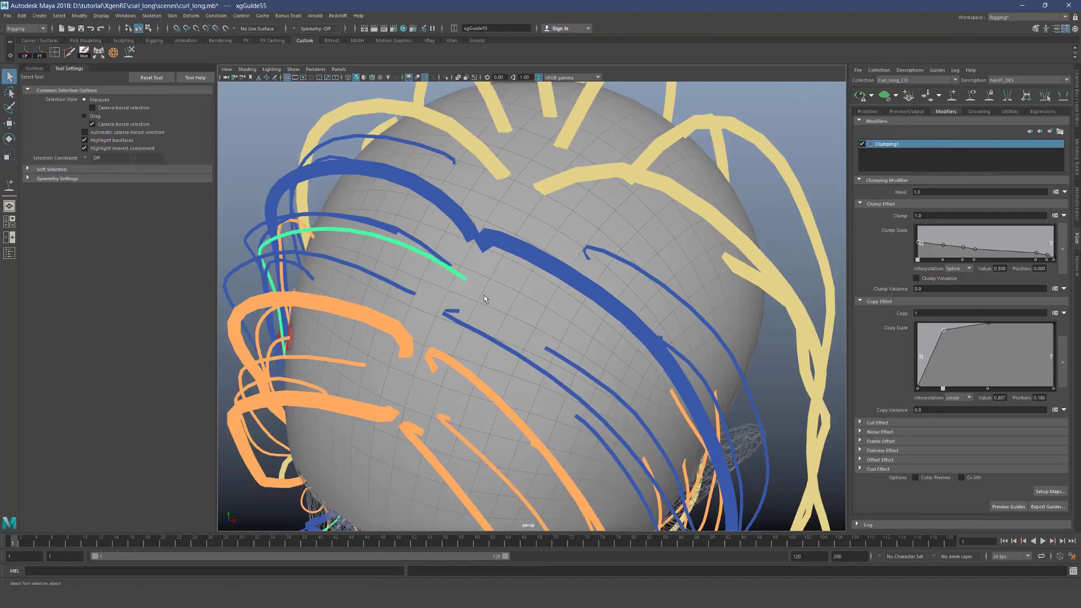
Add a matching guide on the opposite side of the parting
alt+drag(484, 296, 619, 224)
click(952, 96)
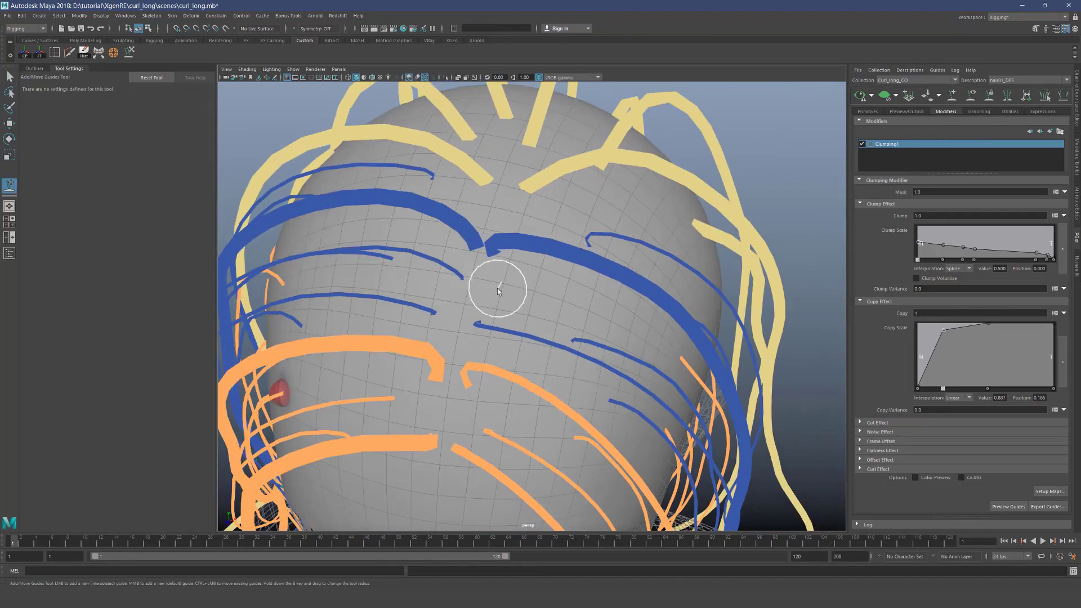
click(501, 289)
key(q)
Select guide xgGuide56 together with its neighbouring blue guides and isolate them in the viewport
scroll(502, 289, down, 3)
key(4)
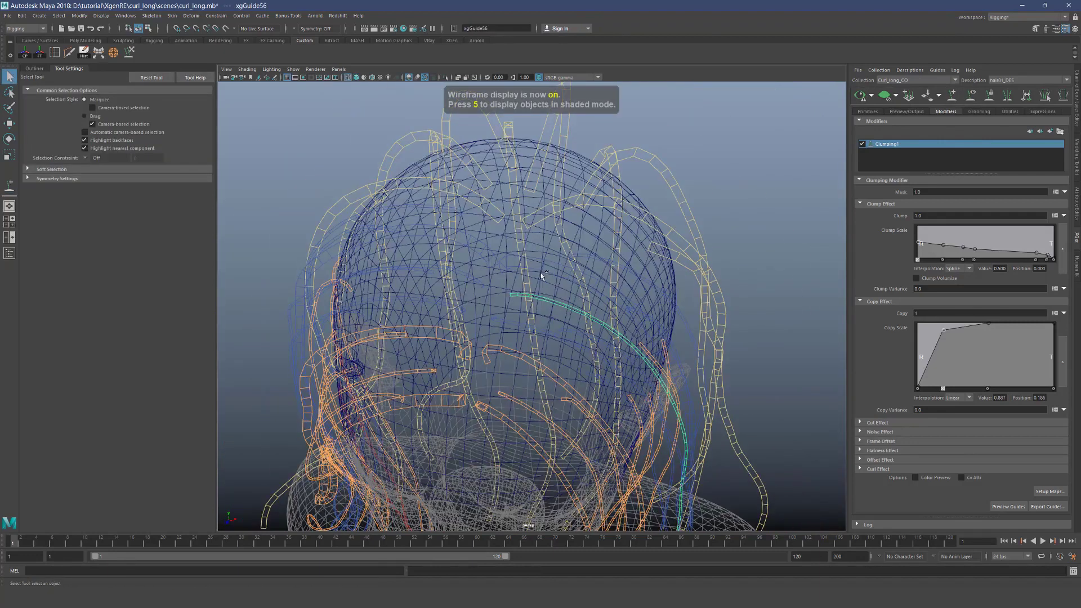
scroll(539, 343, down, 4)
key(5)
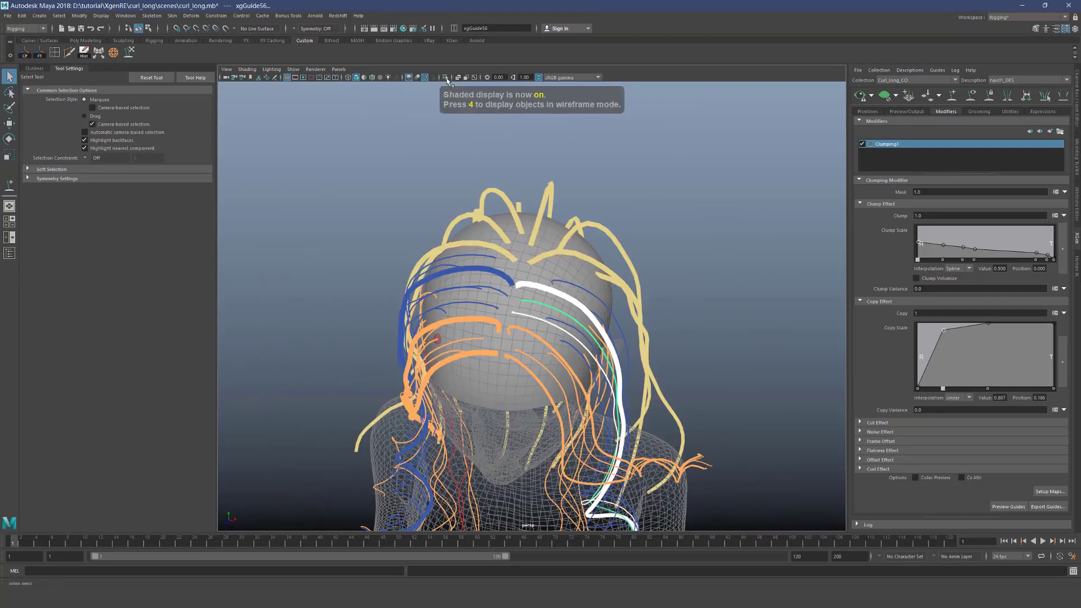
click(445, 77)
scroll(576, 265, down, 3)
alt+drag(576, 265, 506, 315)
mouse_move(581, 421)
alt+middle_down()
mouse_move(529, 137)
mouse_move(568, 135)
alt+middle_up()
Resize the sculpt brush and shape the upper and middle waves of guide xgGuide56 to follow the neighbouring blue guides
key(y)
mouse_move(517, 234)
shift+mouse_down()
mouse_move(497, 229)
mouse_move(550, 230)
mouse_move(537, 247)
mouse_move(556, 230)
mouse_move(514, 128)
shift+mouse_up()
alt+middle_drag(522, 115, 495, 281)
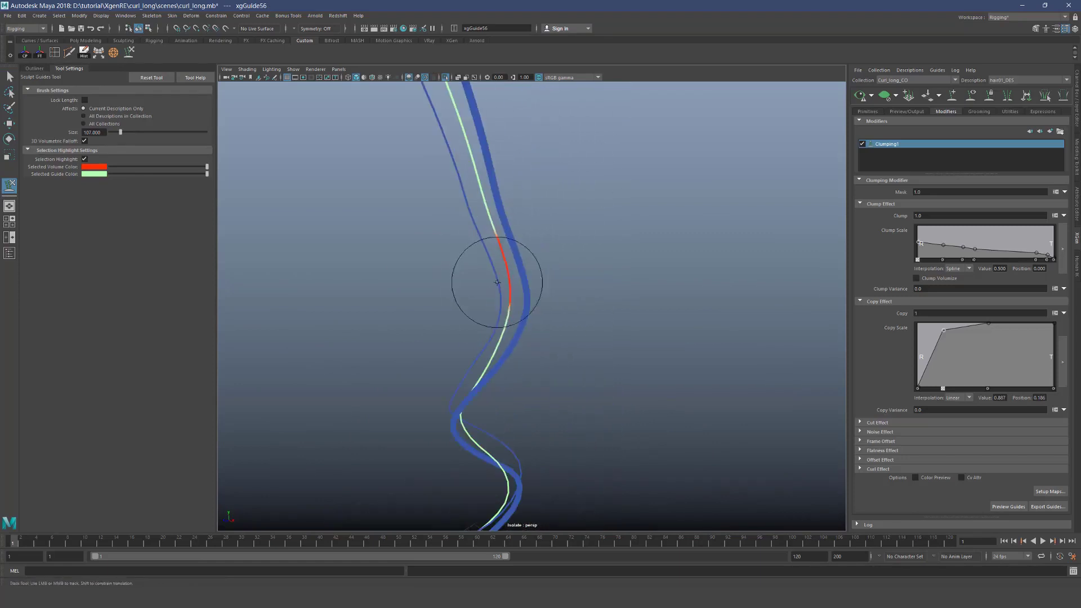
mouse_move(504, 304)
alt+mouse_down()
mouse_move(569, 335)
mouse_move(416, 256)
mouse_move(482, 264)
mouse_move(483, 285)
mouse_move(459, 248)
mouse_move(495, 215)
mouse_move(541, 235)
mouse_move(468, 303)
alt+mouse_up()
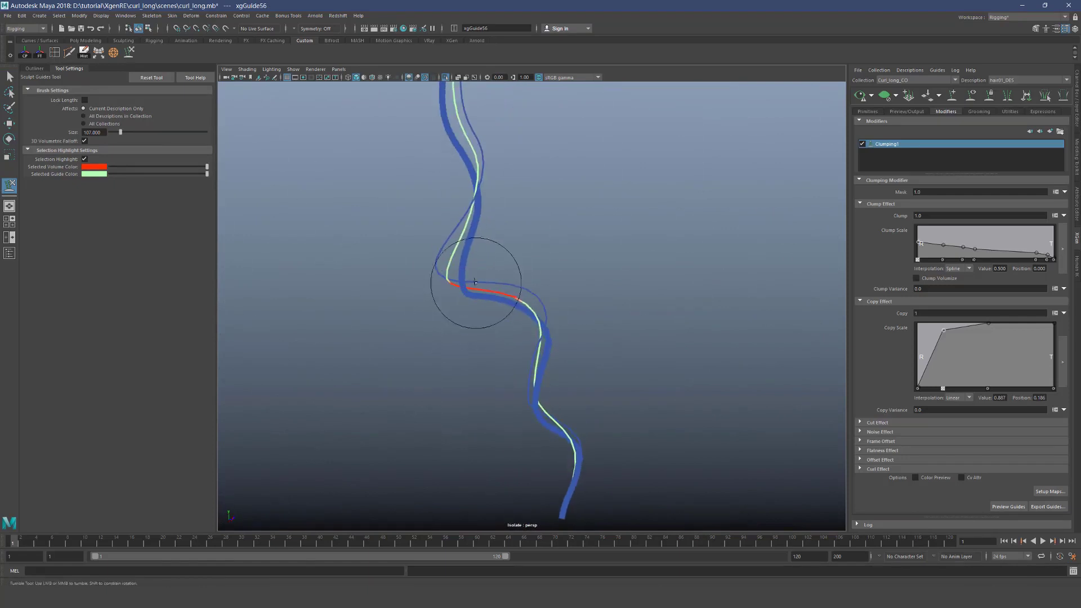
mouse_move(548, 323)
alt+mouse_down()
mouse_move(532, 304)
mouse_move(529, 374)
mouse_move(494, 399)
mouse_move(541, 440)
mouse_move(488, 434)
mouse_move(563, 379)
mouse_move(510, 441)
mouse_move(552, 437)
alt+mouse_up()
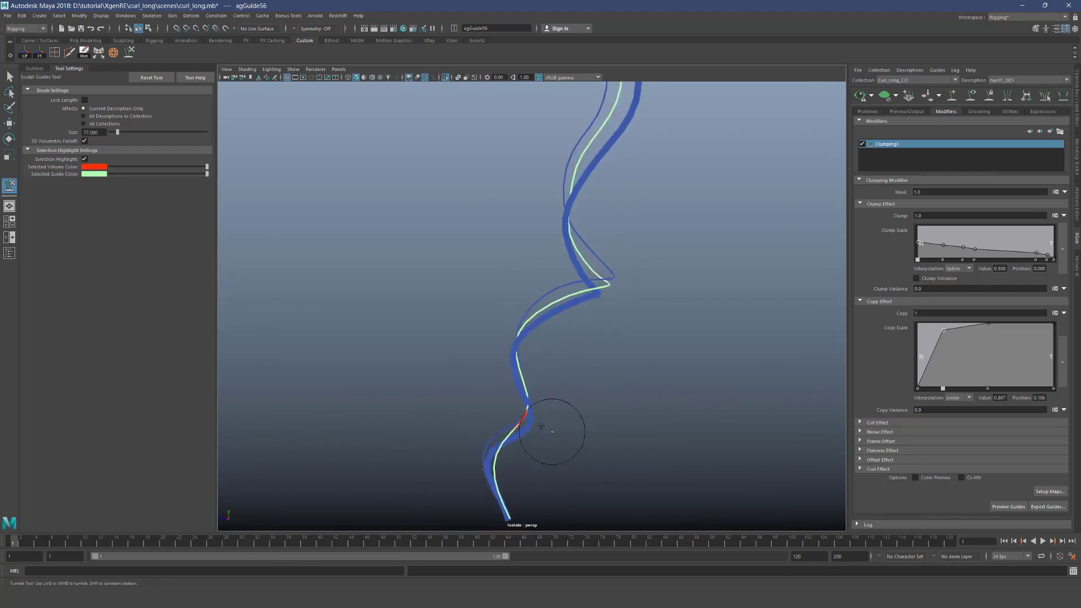
Sculpt the lower bends and tip of guide xgGuide56 to match the surrounding blue guides
key(q)
alt+middle_drag(553, 405, 551, 318)
scroll(551, 303, up, 5)
key(y)
scroll(488, 442, down, 4)
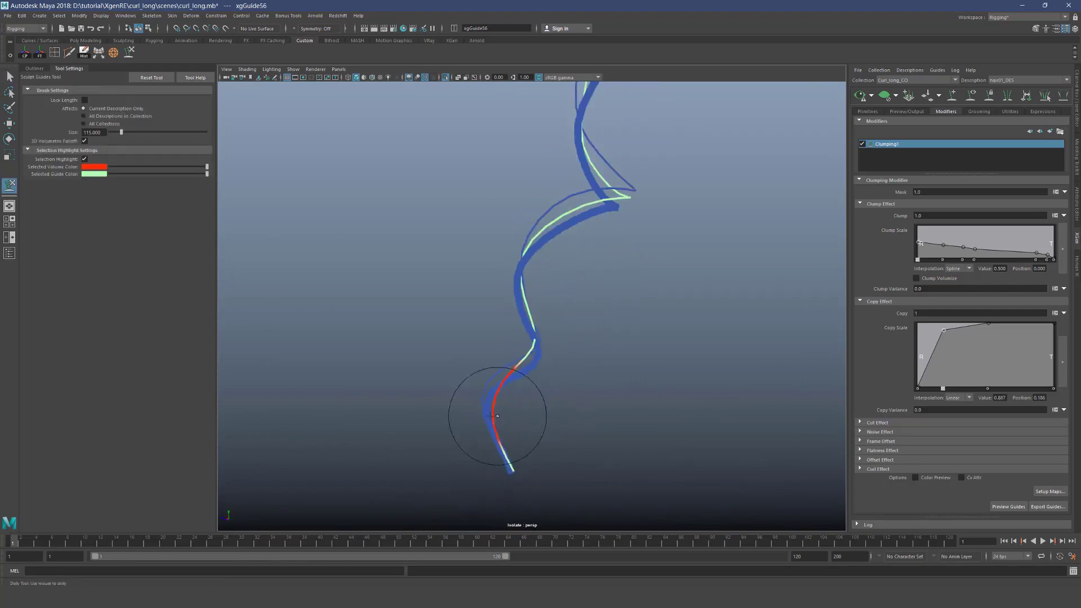
scroll(504, 362, up, 3)
key(b)
drag(497, 362, 496, 371)
scroll(473, 409, down, 1)
key(q)
scroll(511, 401, up, 1)
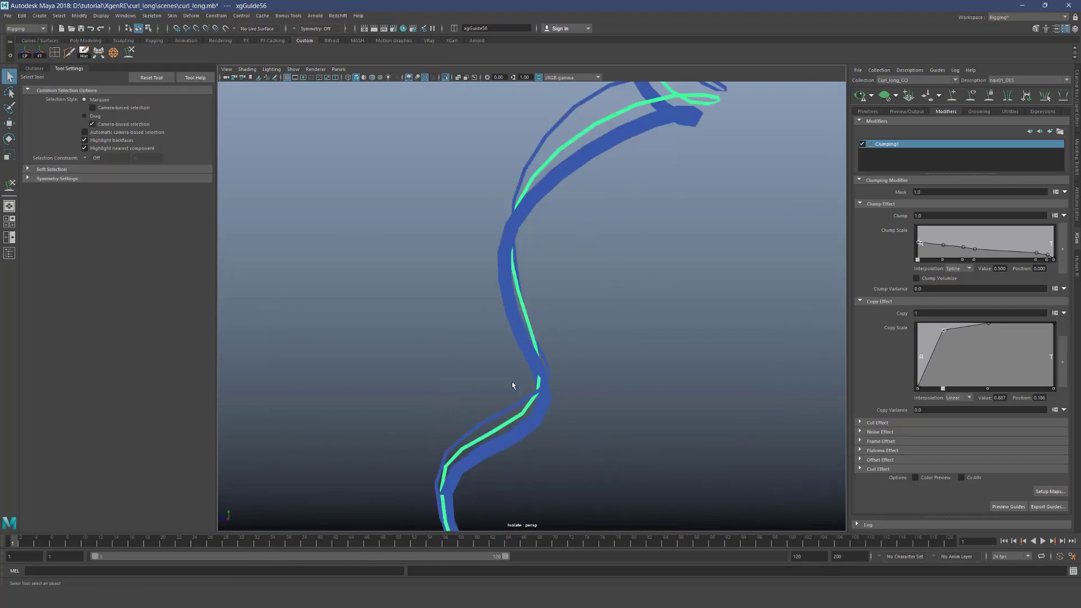
Refine the sharp lower bend of guide xgGuide56 from several angles so it lies along the thick blue guide
click(513, 401)
click(515, 403)
key(y)
scroll(634, 397, down, 1)
mouse_move(634, 396)
alt+mouse_down()
mouse_move(536, 367)
mouse_move(533, 348)
mouse_move(509, 361)
mouse_move(534, 402)
alt+mouse_up()
key(q)
click(489, 387)
key(y)
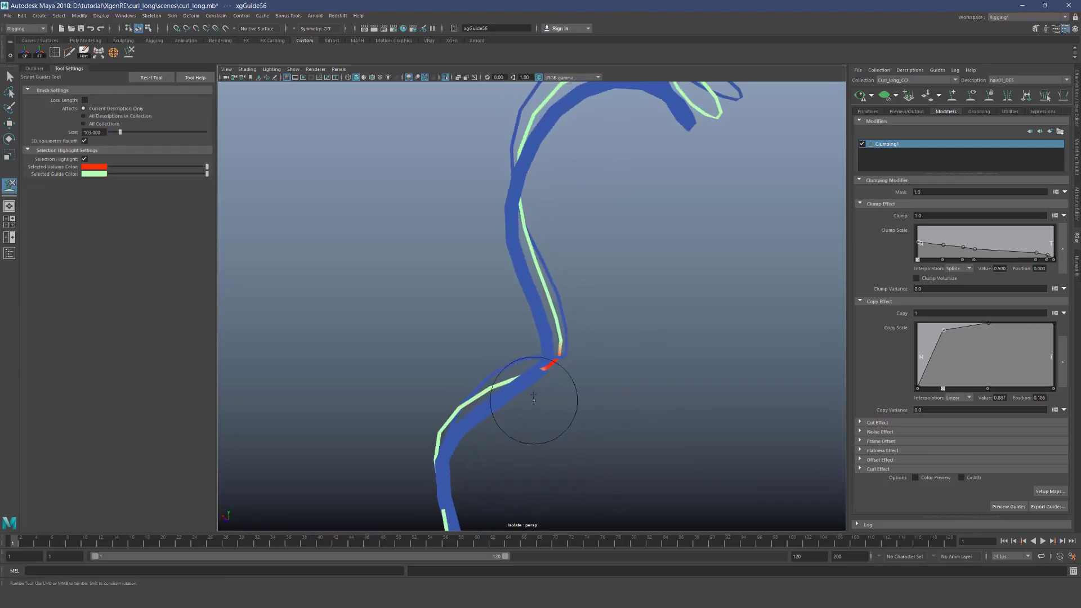
key(q)
click(526, 389)
key(y)
Select neighbouring guide xgGuide27 and sculpt its lower waves with a larger brush
mouse_move(582, 367)
alt+mouse_down()
mouse_move(559, 366)
mouse_move(512, 326)
mouse_move(586, 321)
mouse_move(552, 196)
mouse_move(514, 193)
mouse_move(547, 260)
mouse_move(542, 250)
alt+mouse_up()
key(q)
key(y)
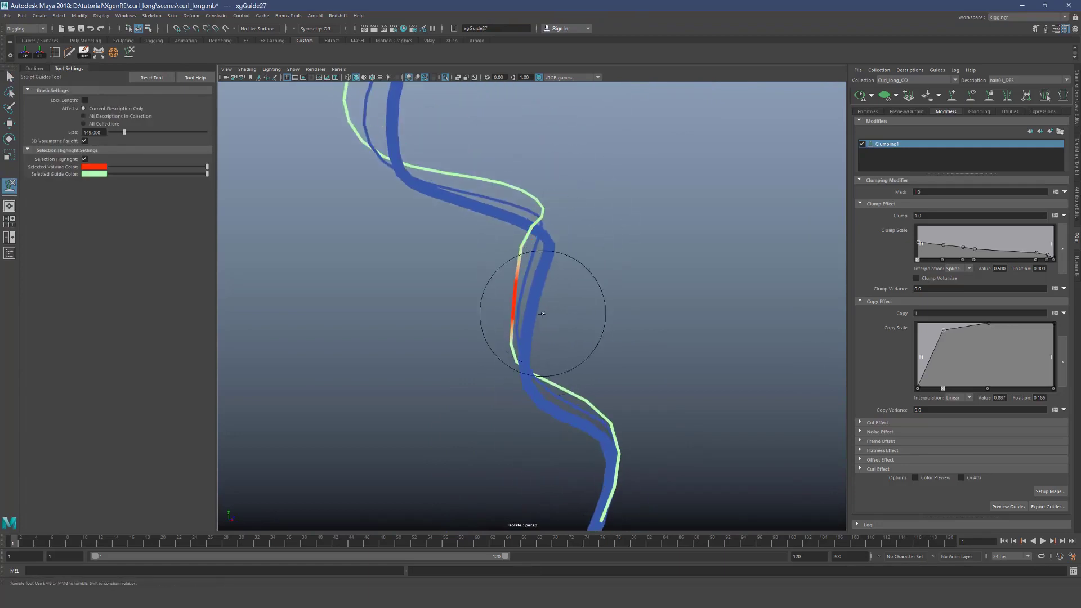
key(q)
alt+drag(544, 299, 601, 198)
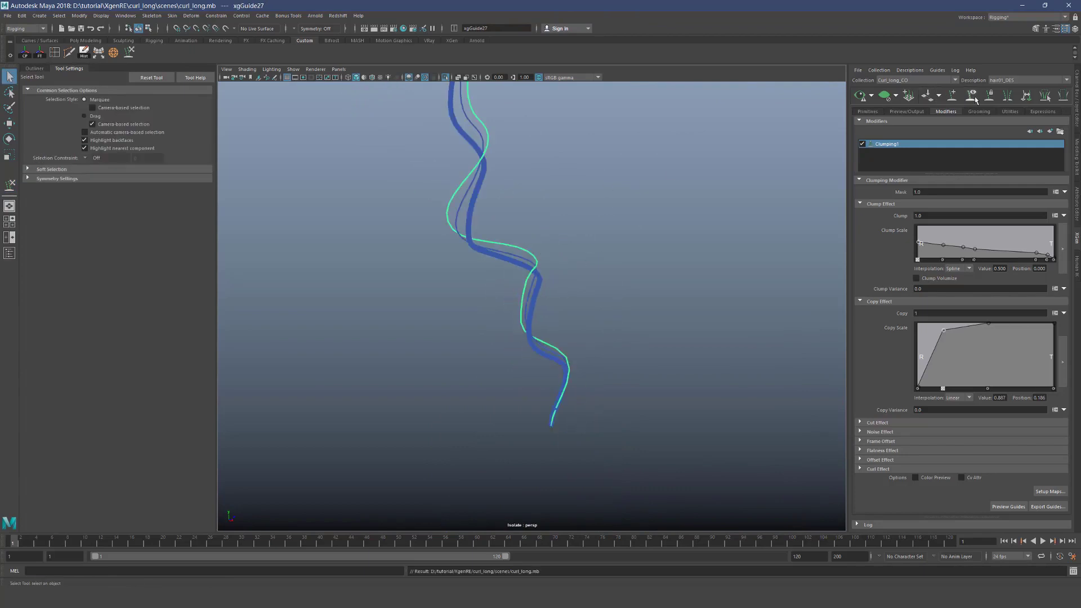
Exit isolation, select the full group of guides forming the blue curled lock, and isolate them
click(974, 95)
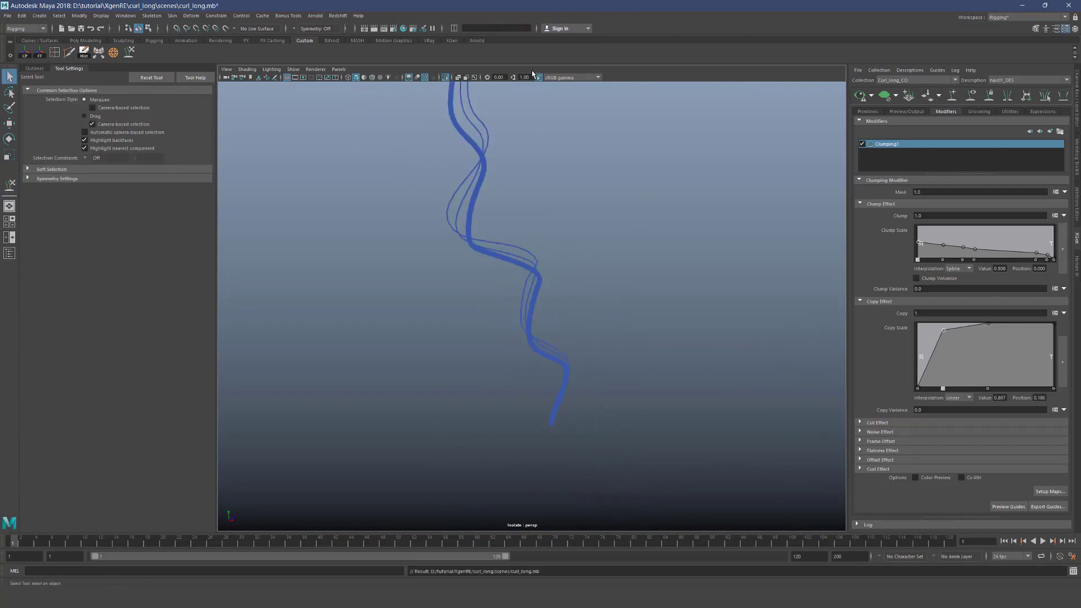
click(444, 77)
alt+drag(504, 171, 476, 296)
alt+right_drag(501, 285, 507, 322)
alt+drag(507, 322, 498, 406)
drag(492, 262, 611, 304)
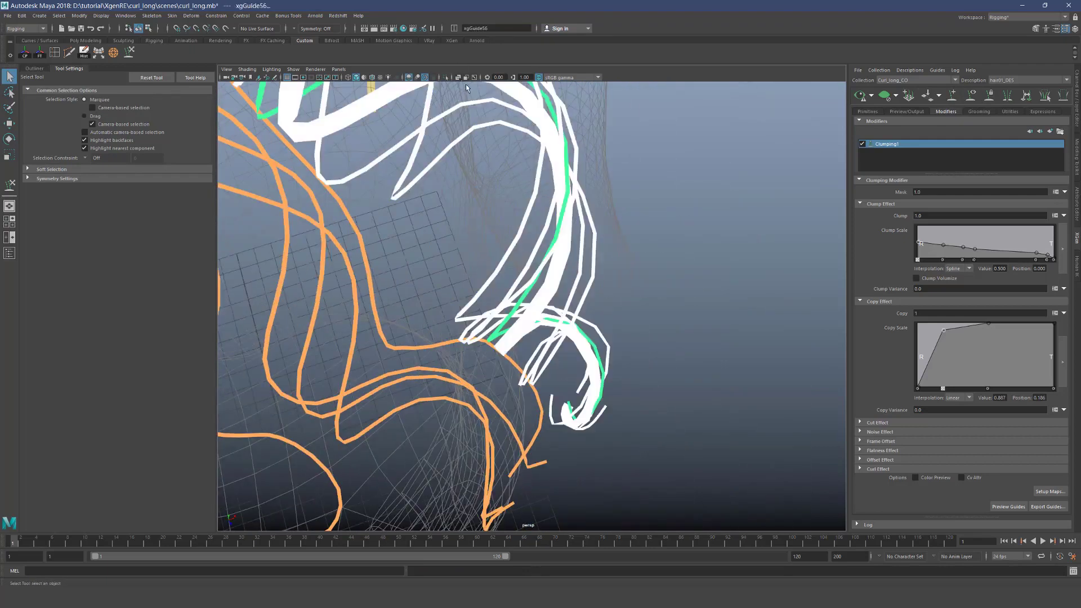
click(444, 77)
Try to sculpt the middle wave of the thick guide xgGuide6 in the isolated lock
mouse_move(552, 146)
alt+mouse_down()
mouse_move(570, 204)
mouse_move(514, 174)
mouse_move(555, 335)
alt+mouse_up()
alt+middle_drag(556, 336, 522, 260)
click(535, 278)
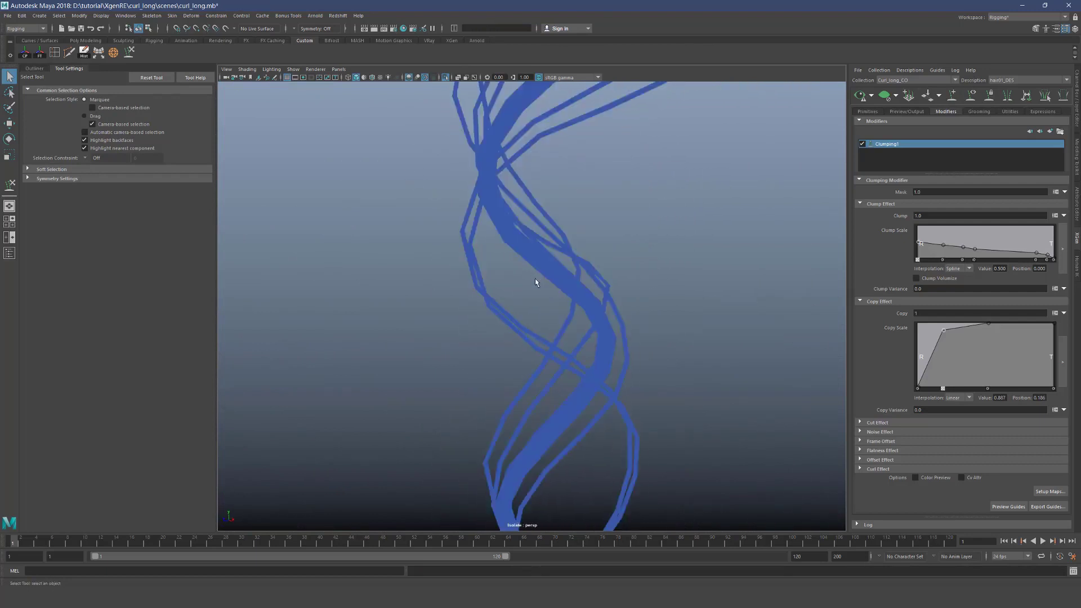
key(y)
scroll(532, 277, down, 2)
key(q)
click(536, 280)
key(y)
scroll(568, 276, down, 3)
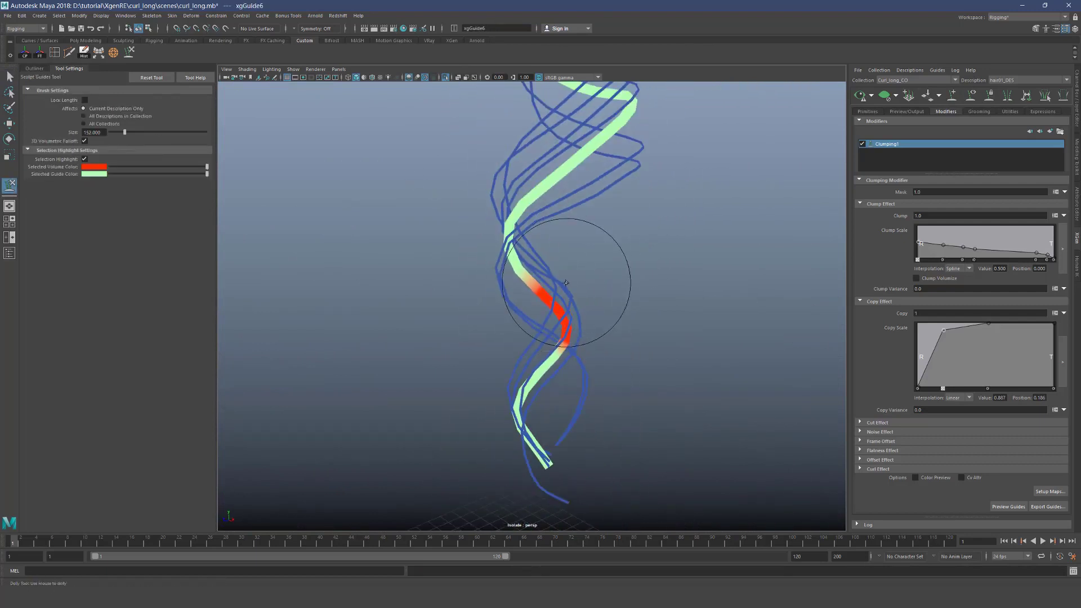
Select all guides of the isolated lock and rebuild their CVs
key(q)
mouse_move(581, 298)
alt+mouse_down()
mouse_move(619, 284)
mouse_move(471, 271)
mouse_move(654, 376)
alt+mouse_up()
alt+right_drag(657, 334, 592, 282)
alt+drag(591, 282, 696, 259)
click(867, 112)
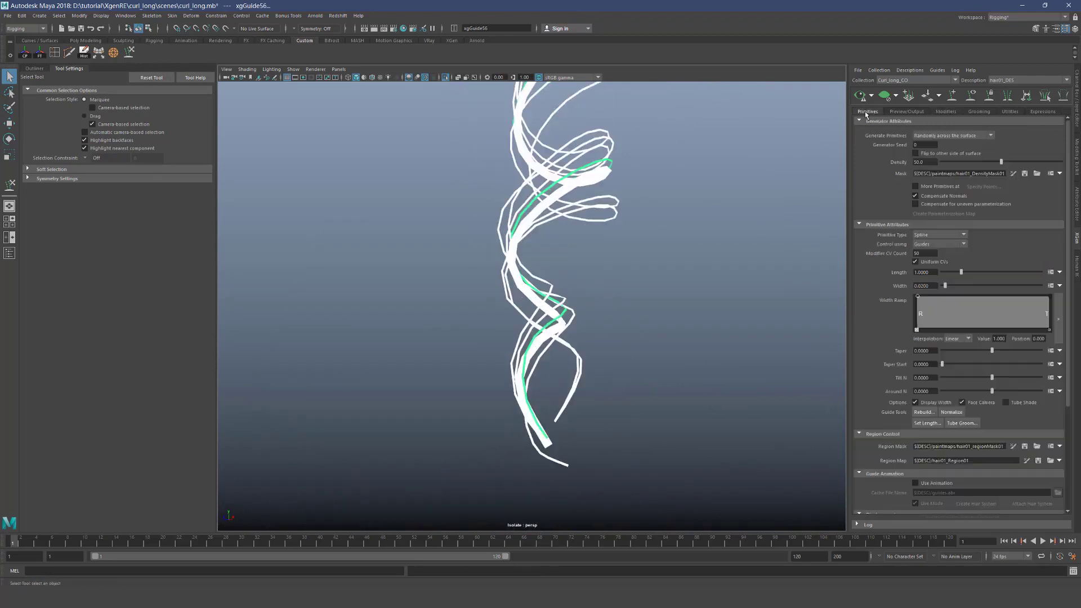
click(925, 412)
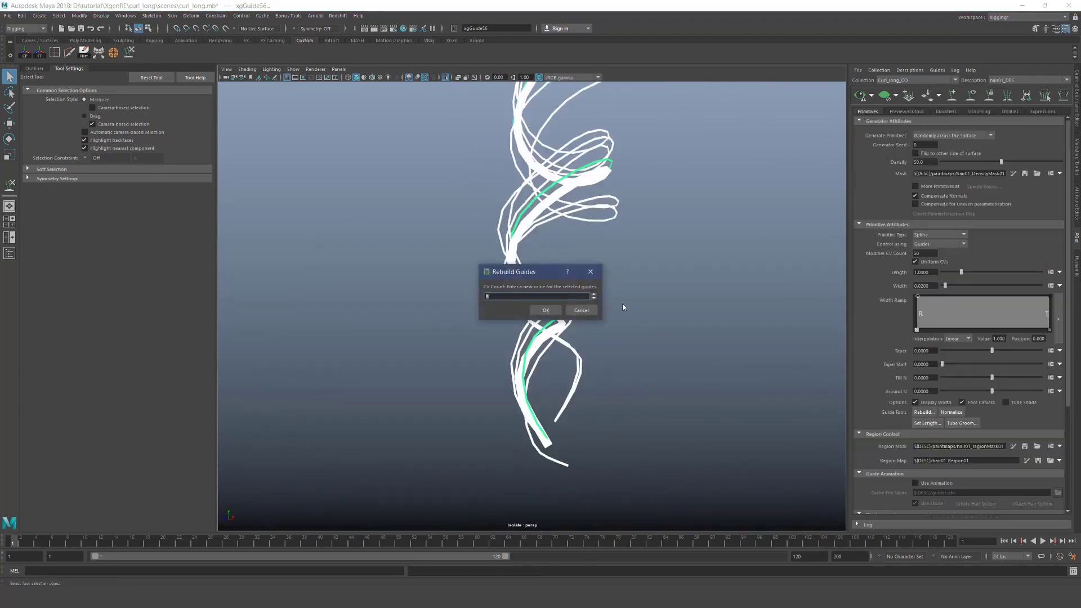
click(541, 312)
Select individual guides of the lock, including xgGuide25, and sculpt their middle waves around the thick guide
alt+right_drag(542, 310, 620, 307)
mouse_move(619, 307)
alt+mouse_down()
mouse_move(514, 322)
mouse_move(547, 310)
mouse_move(516, 293)
mouse_move(458, 304)
mouse_move(575, 307)
mouse_move(530, 294)
mouse_move(544, 317)
alt+mouse_up()
click(557, 326)
key(y)
mouse_move(627, 314)
shift+mouse_down()
mouse_move(648, 315)
mouse_move(630, 323)
shift+mouse_up()
mouse_move(629, 325)
alt+mouse_down()
mouse_move(627, 367)
mouse_move(551, 294)
mouse_move(529, 309)
mouse_move(580, 337)
mouse_move(552, 363)
mouse_move(560, 252)
alt+mouse_up()
key(q)
click(555, 291)
key(y)
key(q)
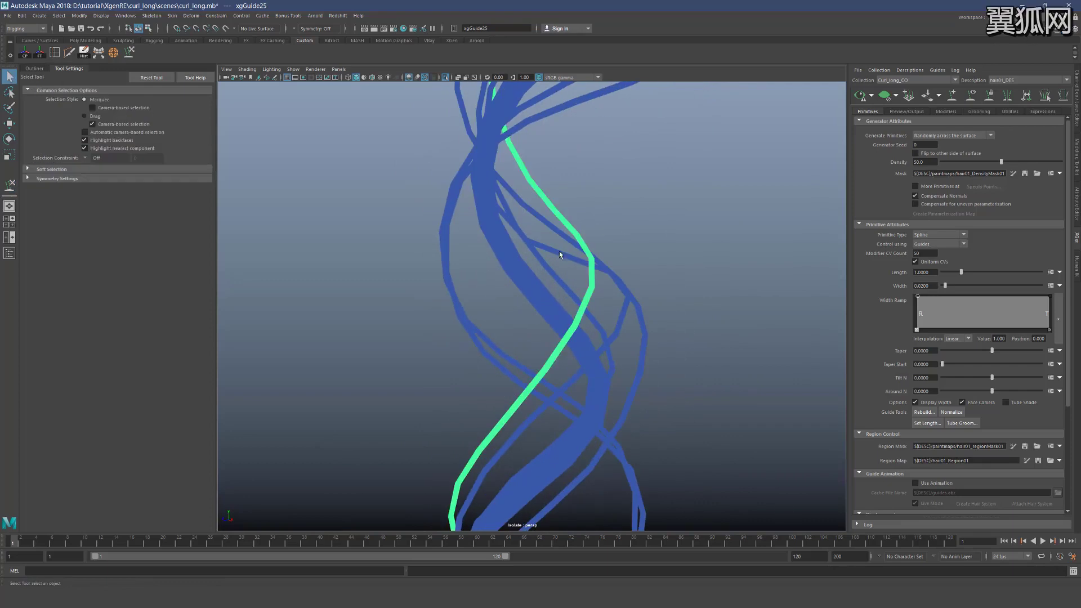
Select guide xgGuide27 and sculpt its upper middle bend around the thick blue guide
click(560, 252)
key(y)
scroll(619, 283, down, 1)
drag(660, 248, 648, 270)
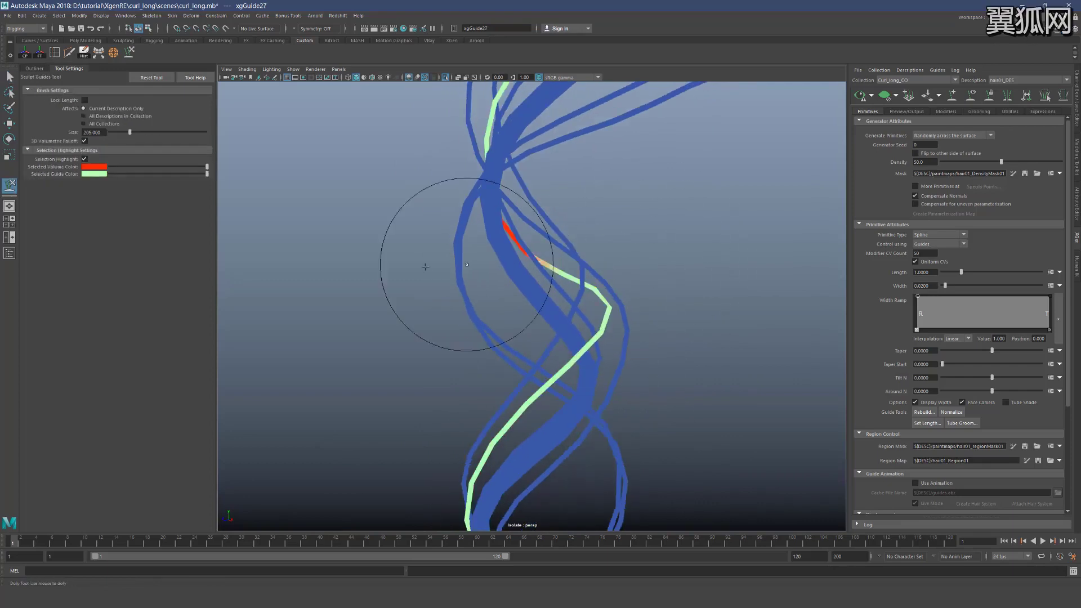
Shape the lower waves of guide xgGuide30 from several angles with the sculpt brush enlarged to 250
mouse_move(464, 271)
alt+mouse_down()
mouse_move(512, 195)
mouse_move(461, 195)
alt+mouse_up()
mouse_move(462, 231)
alt+mouse_down()
mouse_move(574, 229)
mouse_move(654, 196)
mouse_move(449, 218)
mouse_move(411, 251)
mouse_move(381, 248)
mouse_move(519, 258)
mouse_move(349, 295)
mouse_move(469, 311)
alt+mouse_up()
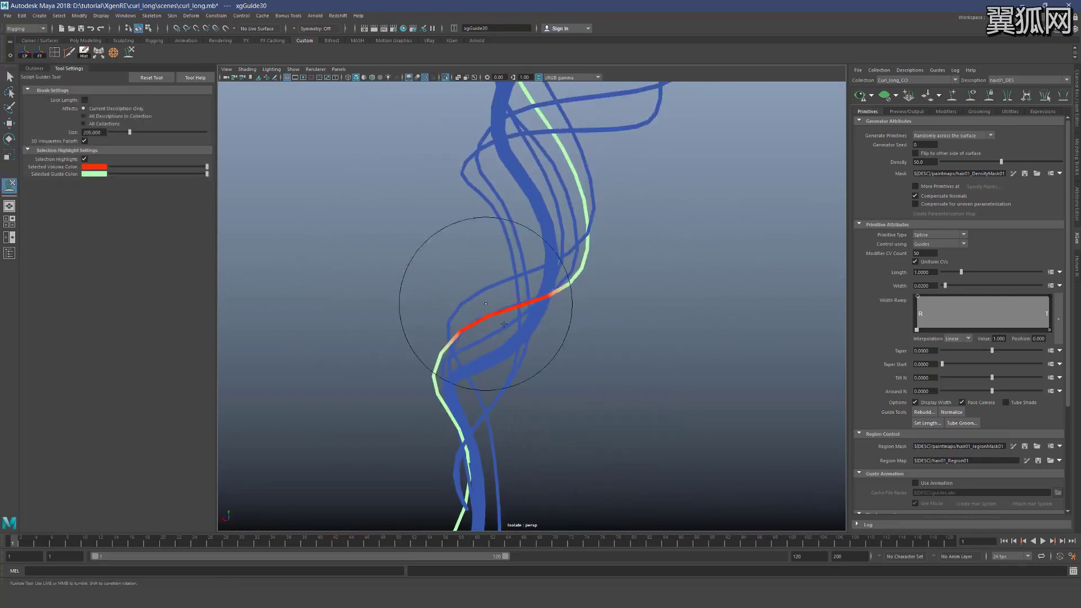
mouse_move(467, 352)
alt+mouse_down()
mouse_move(503, 372)
mouse_move(434, 289)
mouse_move(466, 314)
mouse_move(490, 314)
mouse_move(509, 337)
mouse_move(389, 329)
alt+mouse_up()
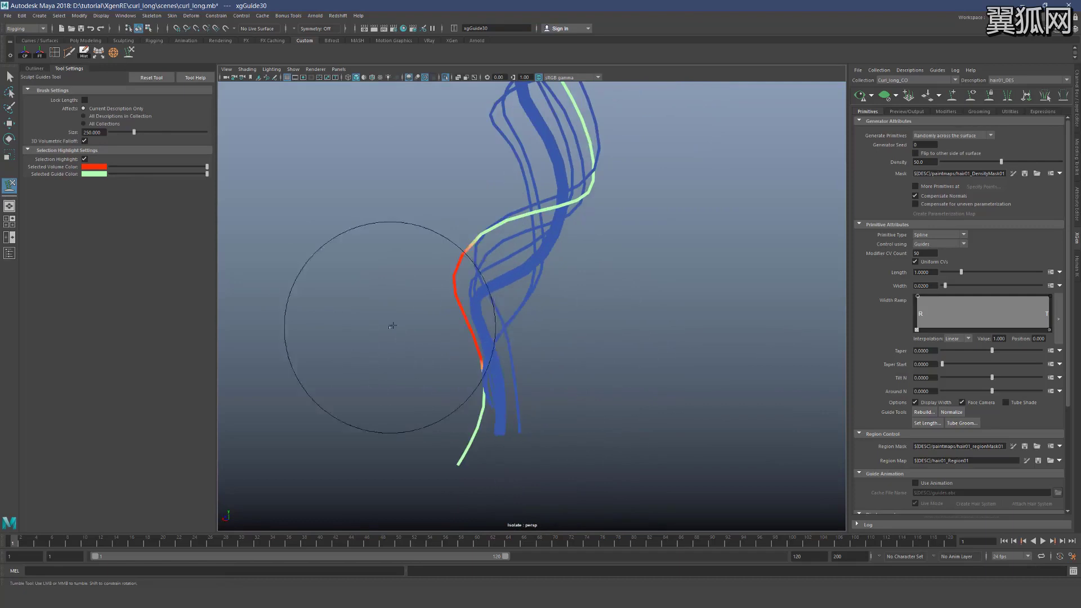
mouse_move(397, 222)
alt+mouse_down()
mouse_move(458, 275)
mouse_move(498, 277)
mouse_move(459, 285)
alt+mouse_up()
Select guide xgGuide27 again and sculpt its lower end along the thick blue guide
key(q)
click(505, 258)
key(y)
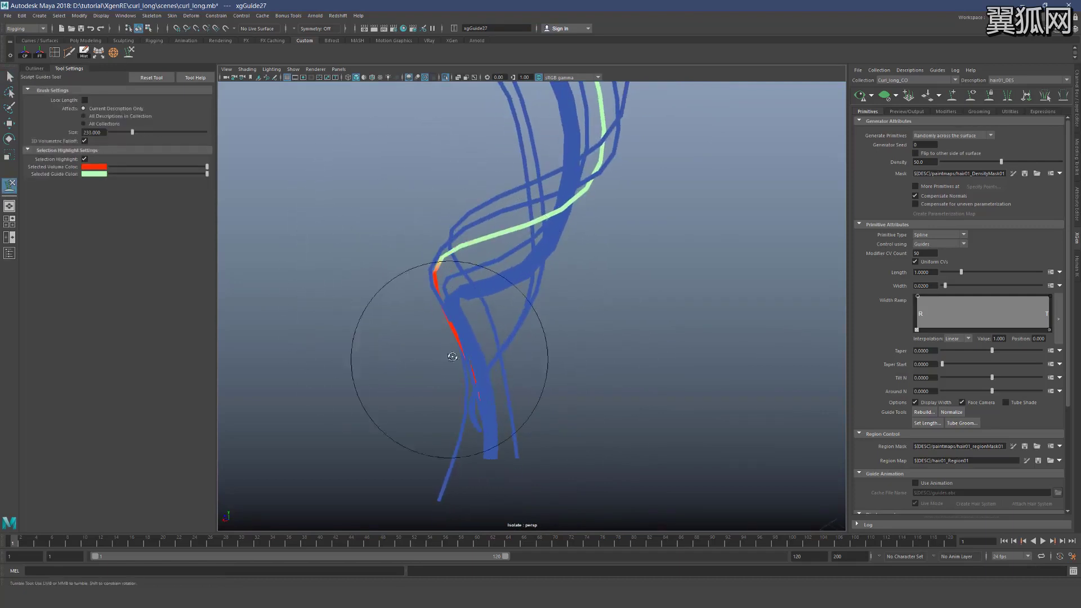
key(q)
Select guide xgGuide56 and sculpt its lower bend to follow the thick blue guide
mouse_move(478, 496)
alt+mouse_down()
mouse_move(522, 407)
mouse_move(534, 306)
mouse_move(584, 316)
mouse_move(633, 343)
mouse_move(690, 309)
mouse_move(512, 328)
mouse_move(565, 302)
mouse_move(550, 273)
mouse_move(515, 284)
mouse_move(526, 287)
alt+mouse_up()
scroll(577, 310, up, 4)
click(577, 310)
key(y)
scroll(633, 314, down, 3)
key(q)
click(534, 276)
key(y)
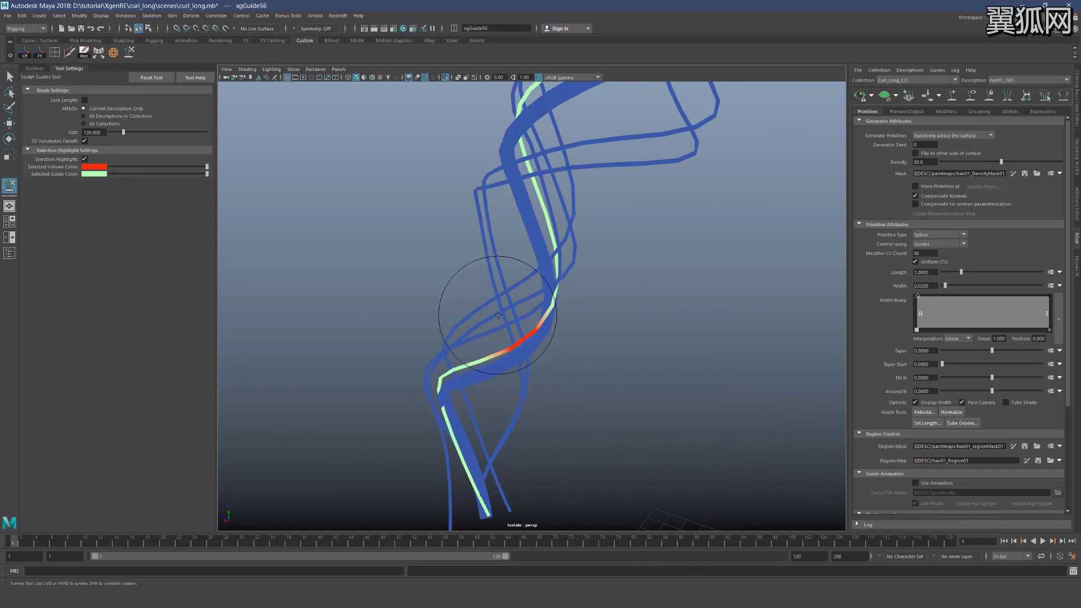
key(q)
Exit isolation of the lock and update the XGen preview of the whole hairstyle
mouse_move(434, 371)
alt+mouse_down()
mouse_move(575, 321)
mouse_move(692, 327)
mouse_move(560, 248)
alt+mouse_up()
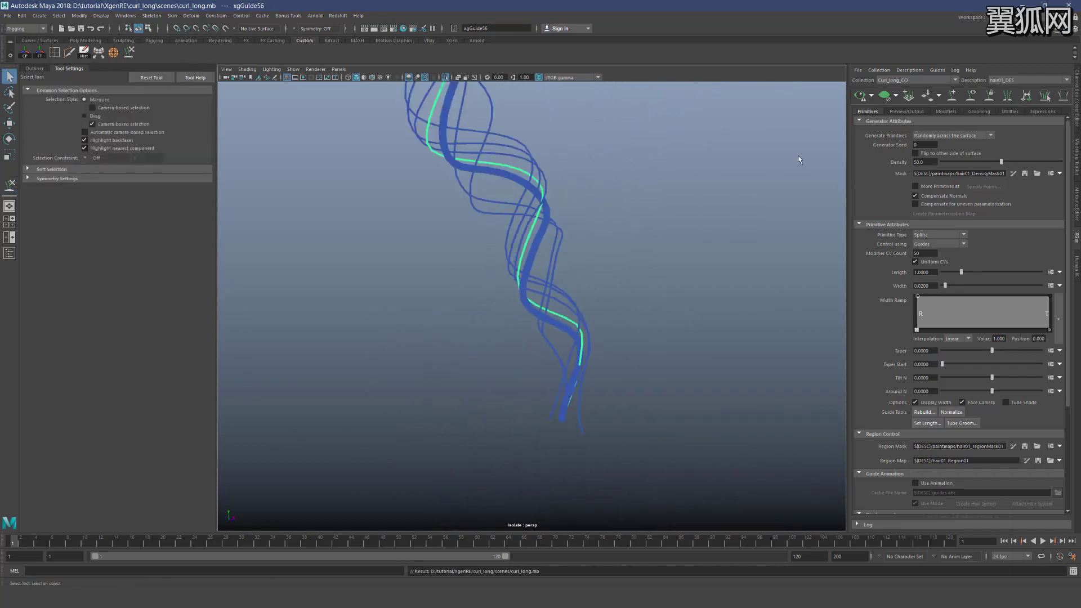
click(445, 77)
alt+drag(484, 236, 584, 238)
scroll(596, 234, down, 8)
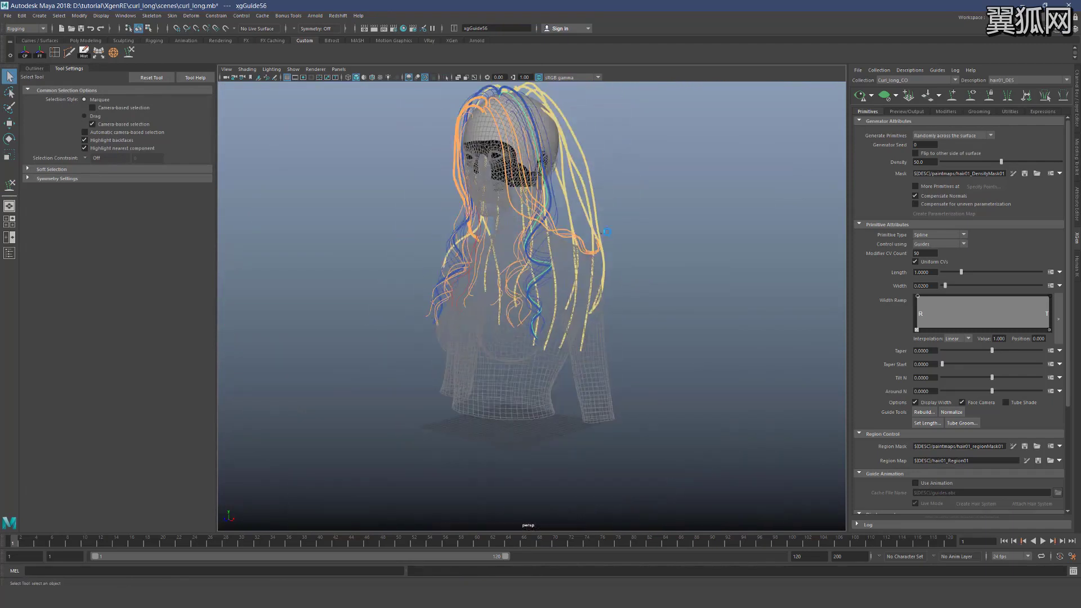
click(858, 97)
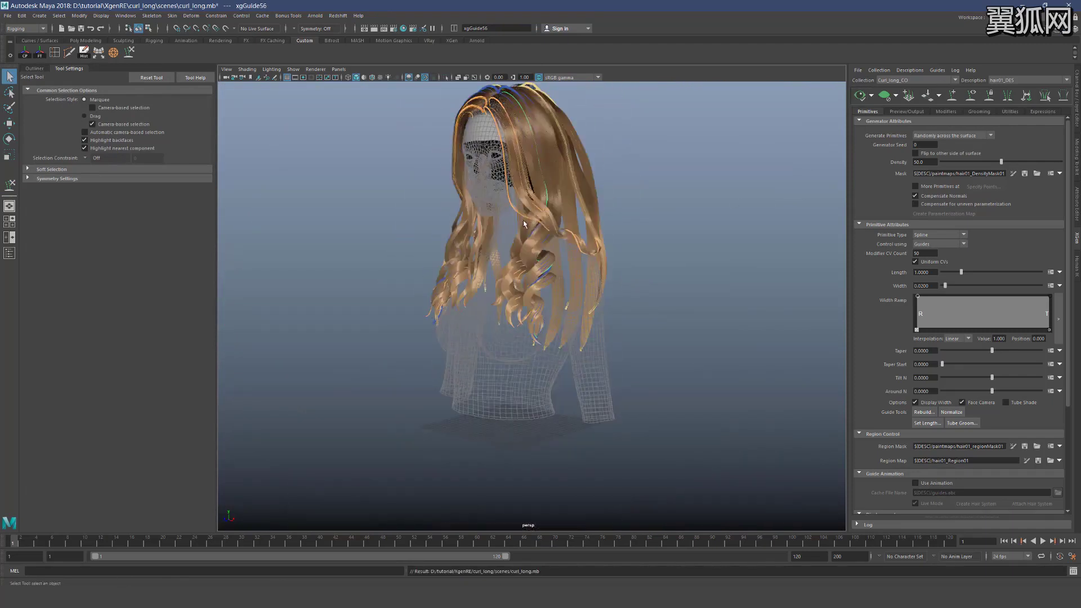
Examine the previewed front curls close up and the overall hairstyle from the front
scroll(524, 225, up, 5)
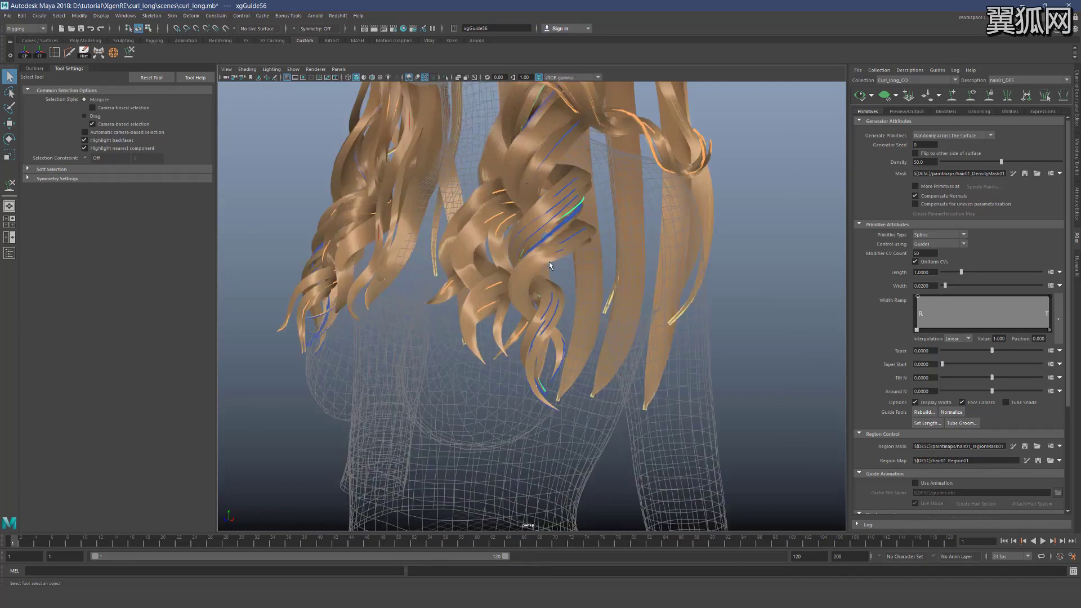
alt+right_drag(549, 261, 601, 243)
alt+drag(600, 243, 666, 311)
scroll(654, 318, down, 8)
alt+middle_drag(655, 323, 760, 379)
alt+drag(761, 378, 709, 381)
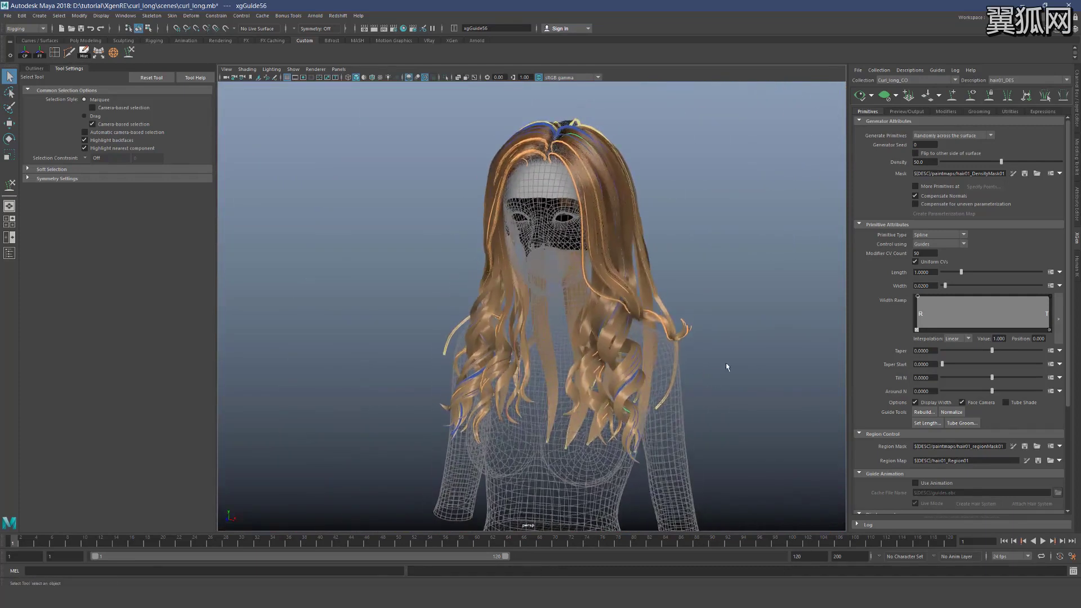
alt+right_drag(709, 381, 902, 237)
Try a Copy value of 0.5 on the Clumping1 modifier and restore it to 1
click(906, 111)
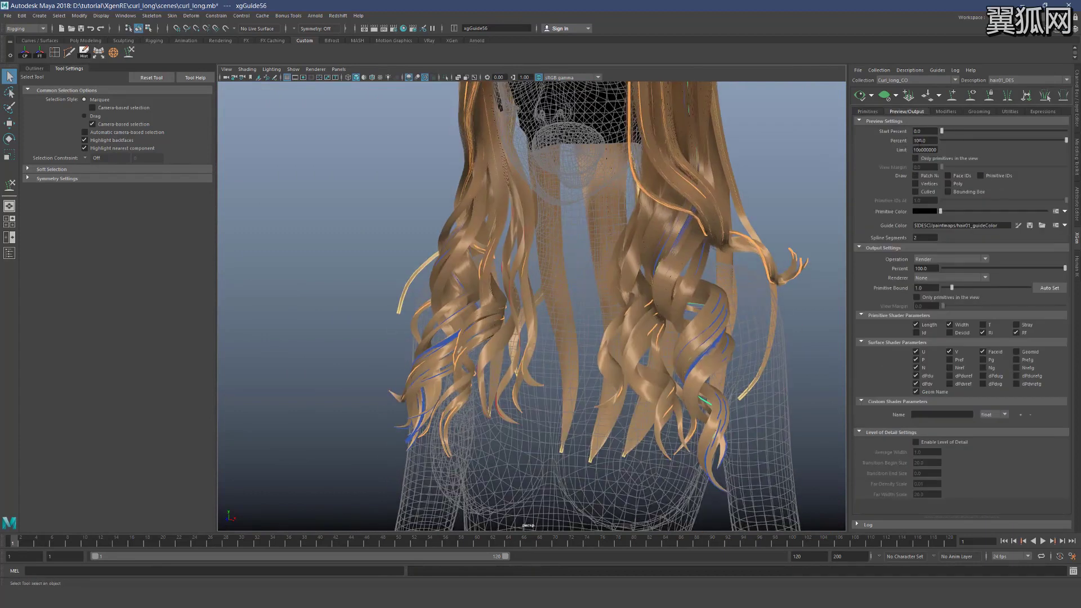
click(947, 112)
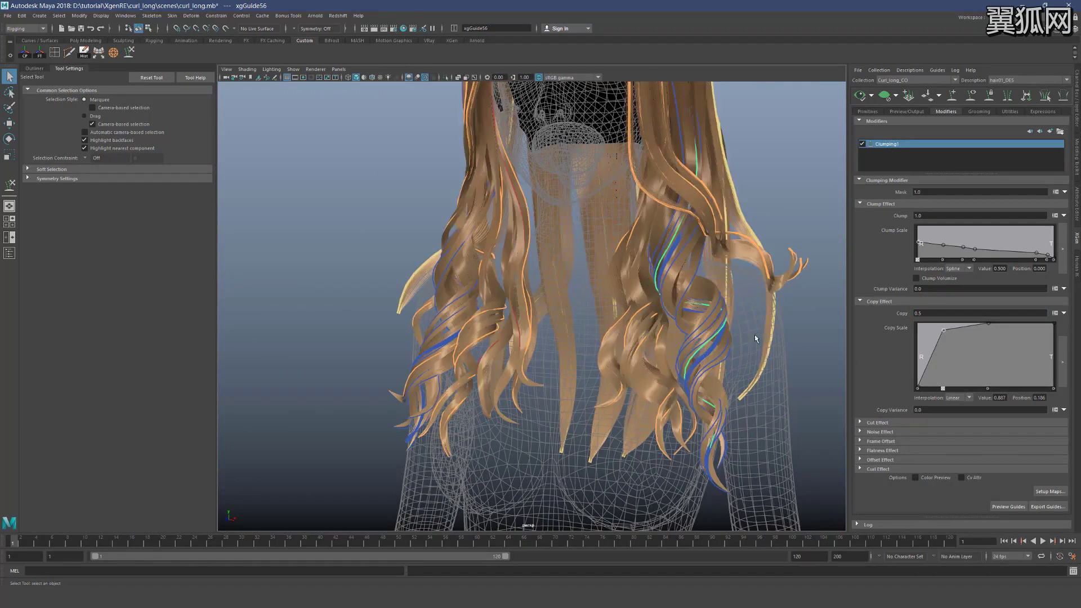
scroll(747, 363, up, 3)
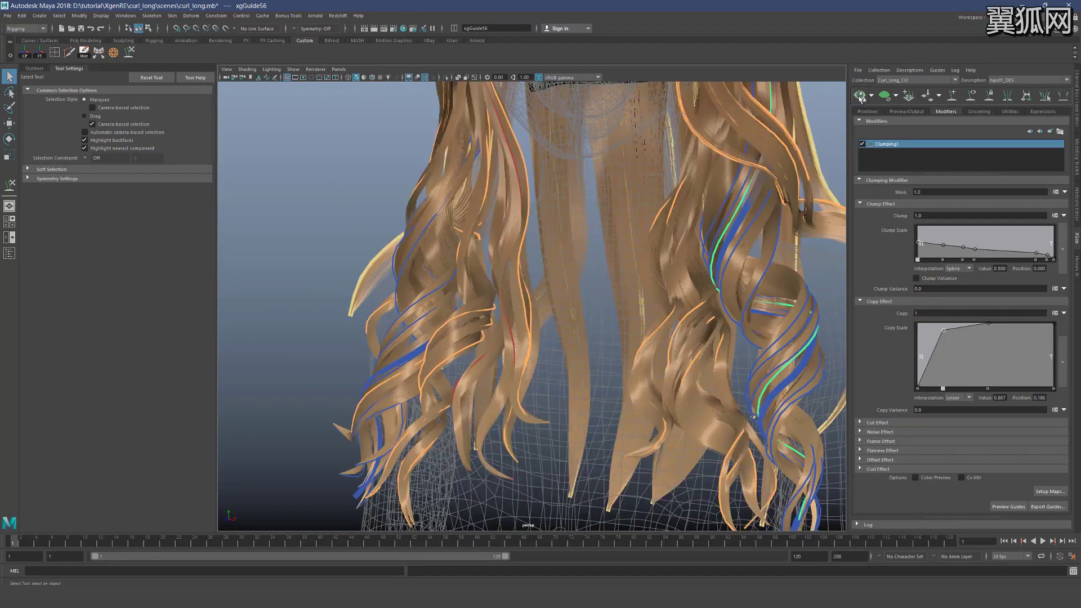
alt+drag(808, 217, 597, 192)
alt+middle_drag(597, 191, 594, 305)
scroll(593, 305, up, 4)
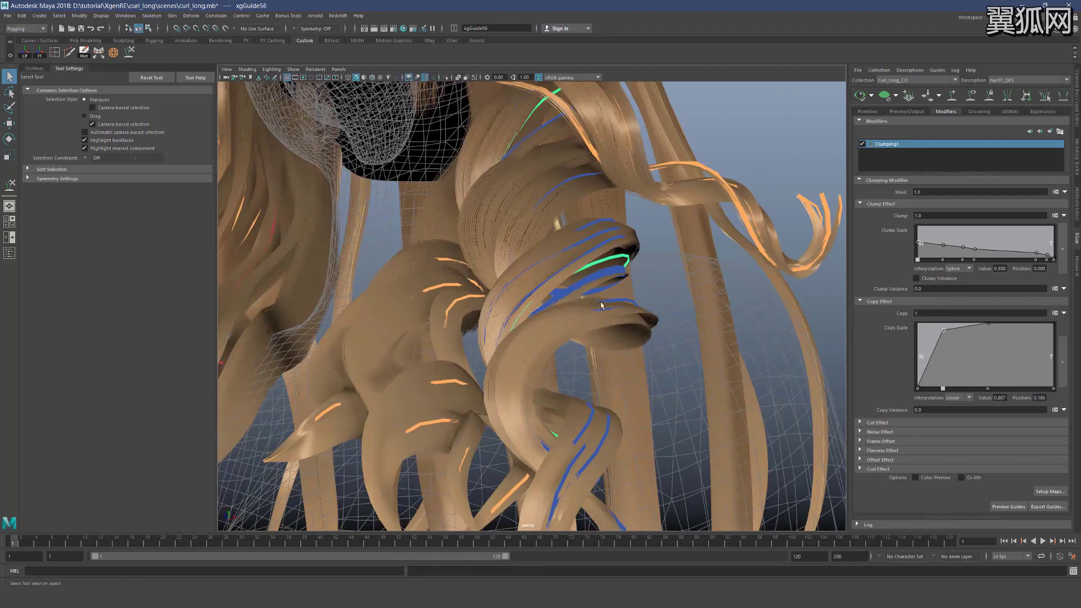
Try Clump Volumize on the Clumping1 modifier and update the hair preview
alt+drag(593, 312, 631, 287)
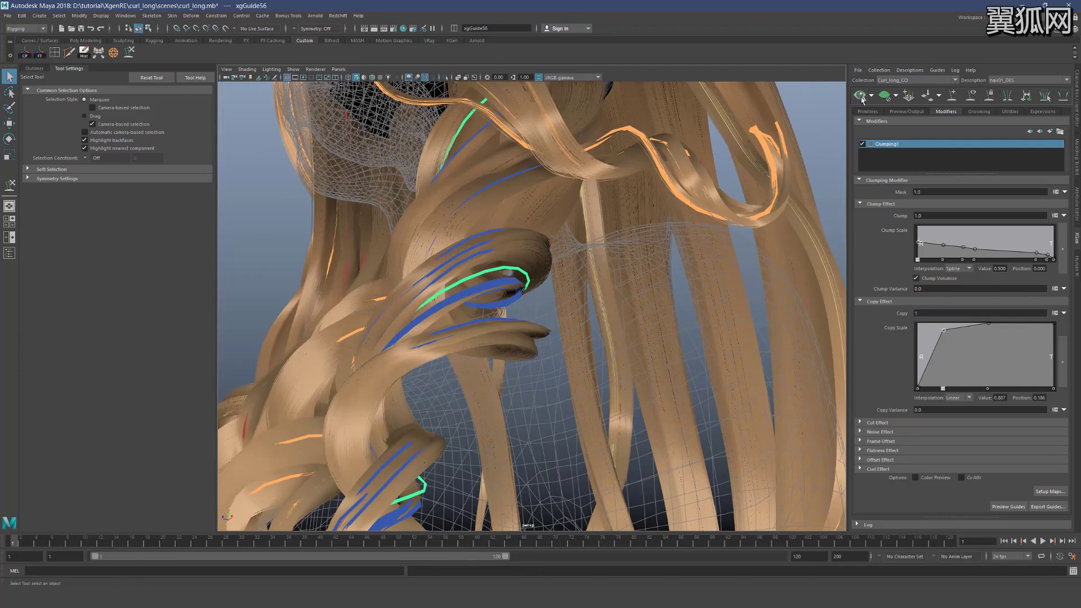
click(861, 100)
scroll(654, 224, down, 5)
alt+drag(653, 224, 818, 251)
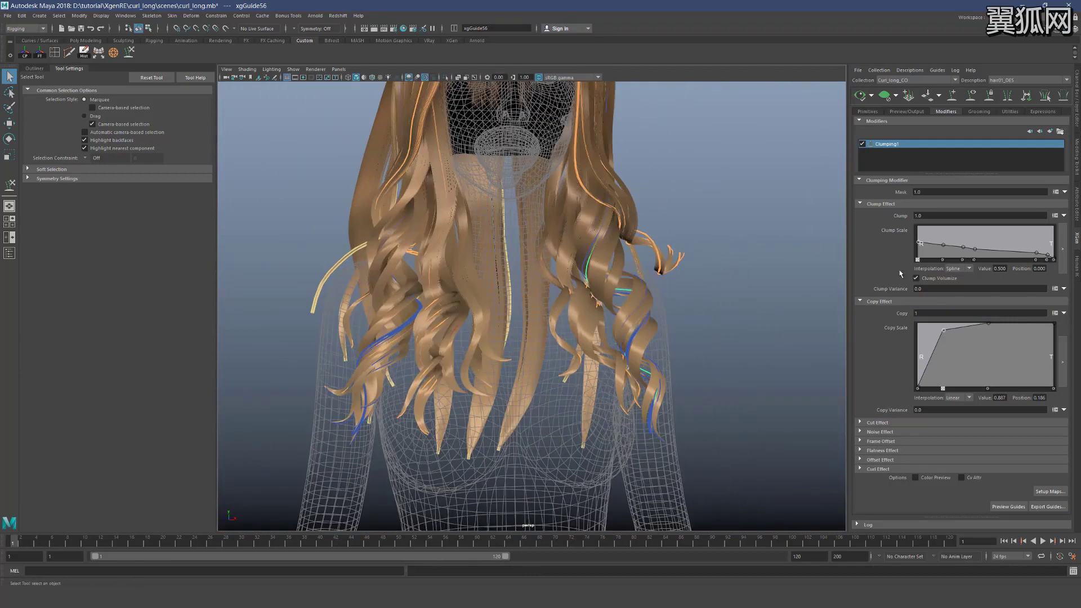
Clear the hair preview and sculpt the middle bend of guide xgGuide26 closer to the blue lock
mouse_move(745, 211)
alt+mouse_down()
mouse_move(625, 242)
mouse_move(762, 257)
mouse_move(575, 325)
alt+mouse_up()
click(885, 95)
click(618, 311)
key(y)
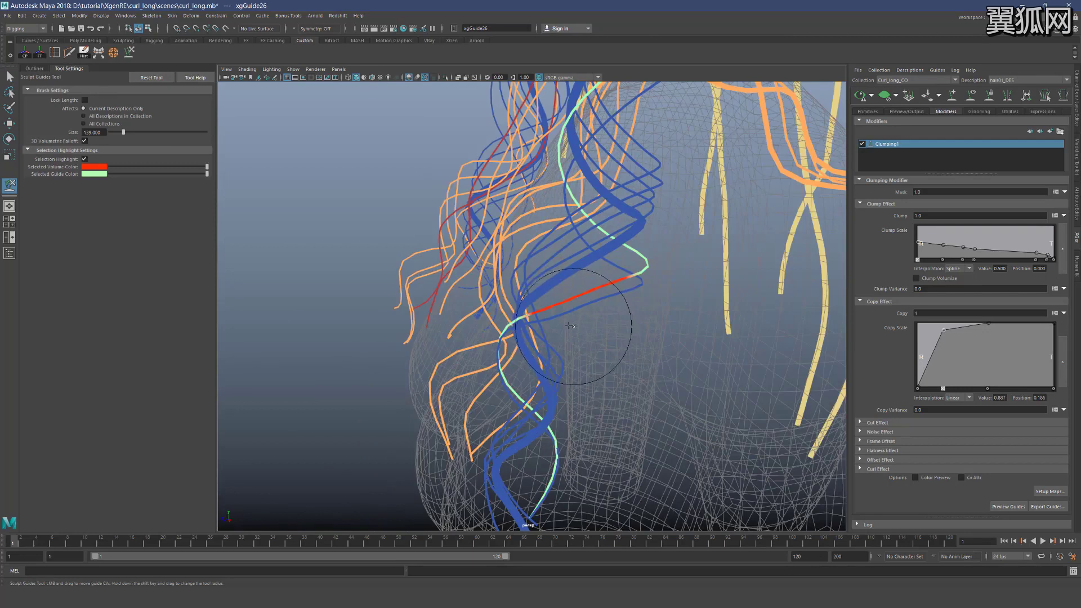
Select guide xgGuide31 and sculpt its protruding middle bend toward the blue lock
alt+drag(662, 308, 673, 278)
key(q)
click(614, 281)
key(y)
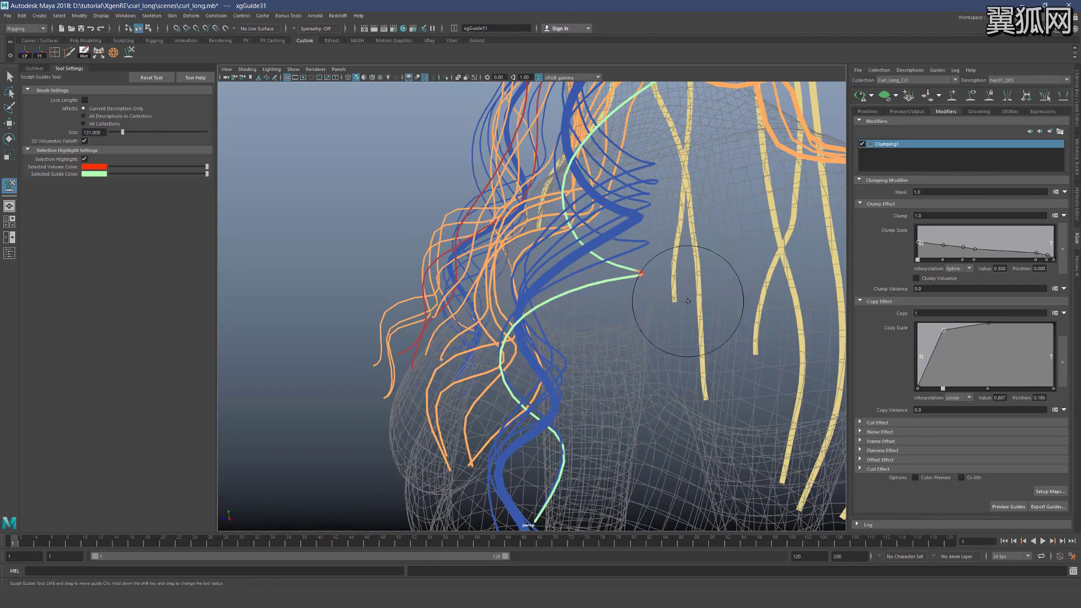
Update the hair preview and examine the overall silhouette, curls and crown from several angles
key(q)
scroll(711, 279, down, 5)
alt+drag(693, 232, 840, 244)
alt+right_drag(839, 244, 735, 233)
alt+drag(735, 232, 658, 229)
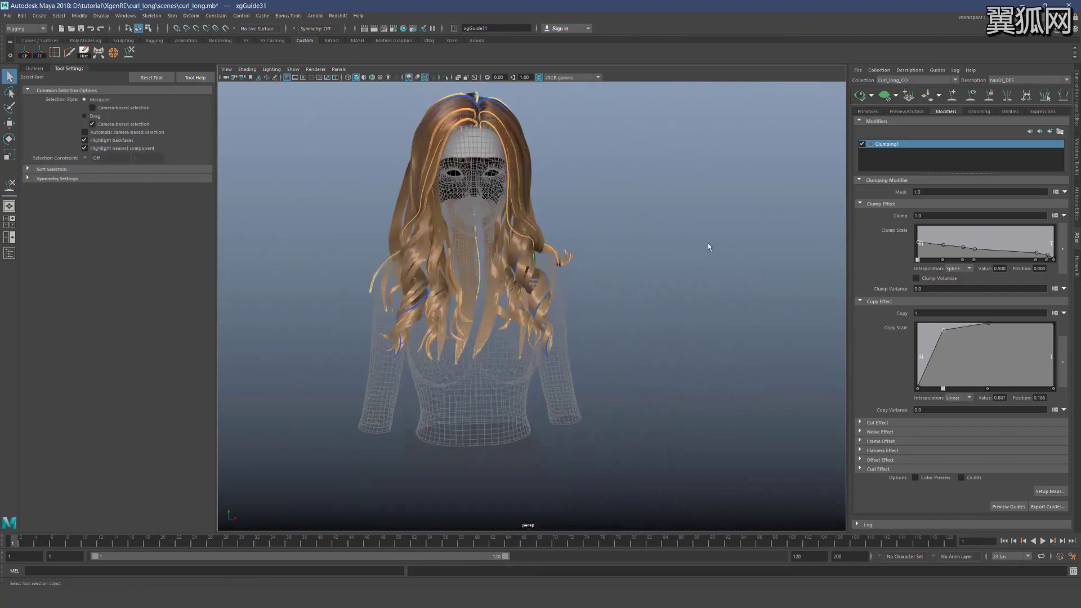
alt+middle_drag(657, 229, 776, 276)
mouse_move(723, 199)
alt+mouse_down()
mouse_move(779, 237)
mouse_move(682, 190)
mouse_move(765, 203)
mouse_move(740, 204)
alt+mouse_up()
scroll(483, 163, up, 4)
alt+middle_drag(483, 163, 513, 340)
alt+drag(513, 341, 563, 397)
Toggle the guide display to check the hair without guides, and clear the hair preview
click(970, 95)
alt+middle_drag(670, 260, 617, 151)
alt+drag(618, 150, 598, 154)
click(884, 96)
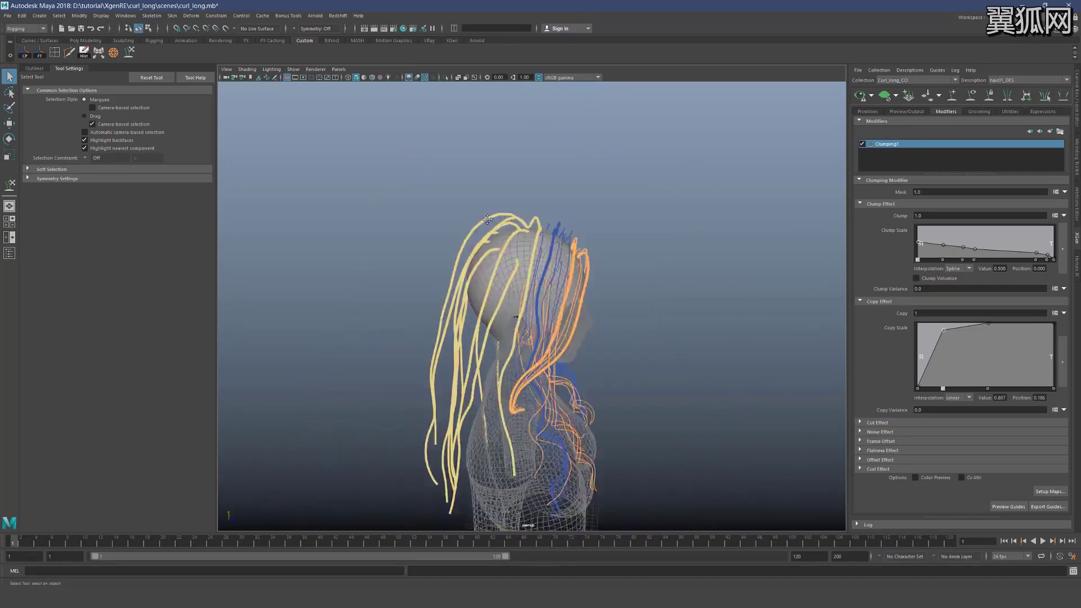
Examine the yellow guides on the back and side of the head from several angles
alt+drag(524, 377, 545, 390)
alt+right_drag(545, 390, 586, 236)
alt+drag(586, 161, 647, 195)
mouse_move(505, 301)
alt+mouse_down()
mouse_move(428, 366)
mouse_move(338, 417)
mouse_move(324, 360)
mouse_move(510, 298)
alt+mouse_up()
alt+middle_drag(510, 299, 553, 291)
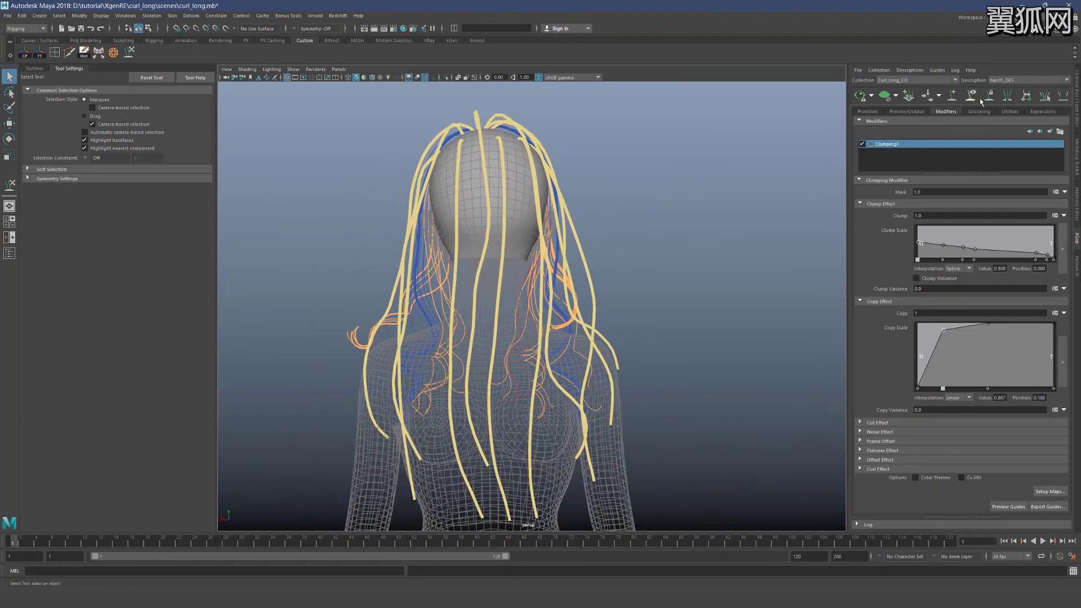
alt+drag(524, 315, 676, 197)
alt+middle_drag(676, 197, 707, 100)
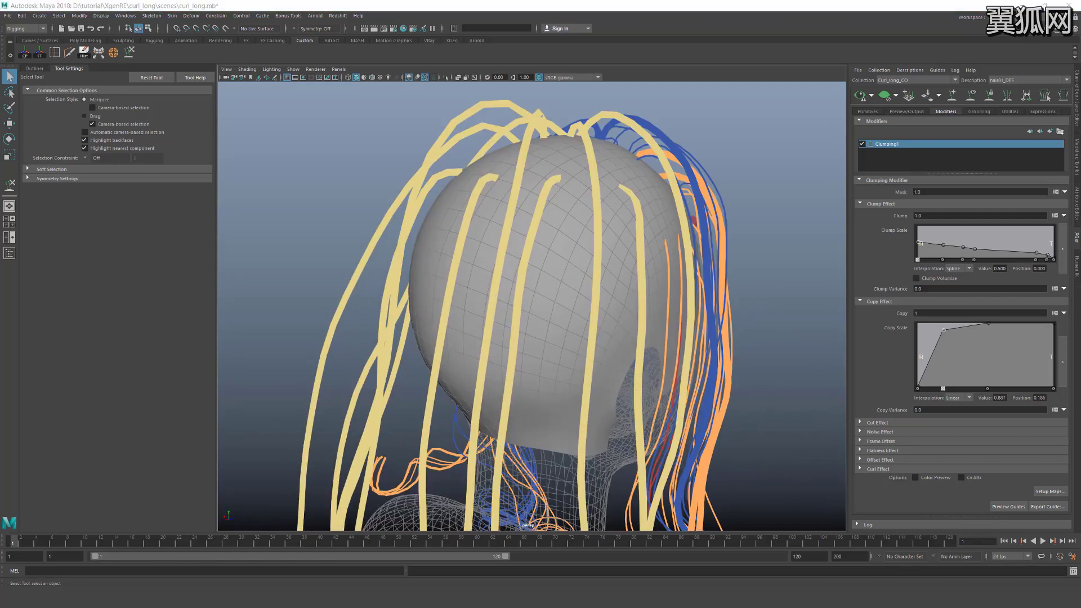
alt+drag(755, 204, 634, 172)
alt+drag(634, 172, 548, 211)
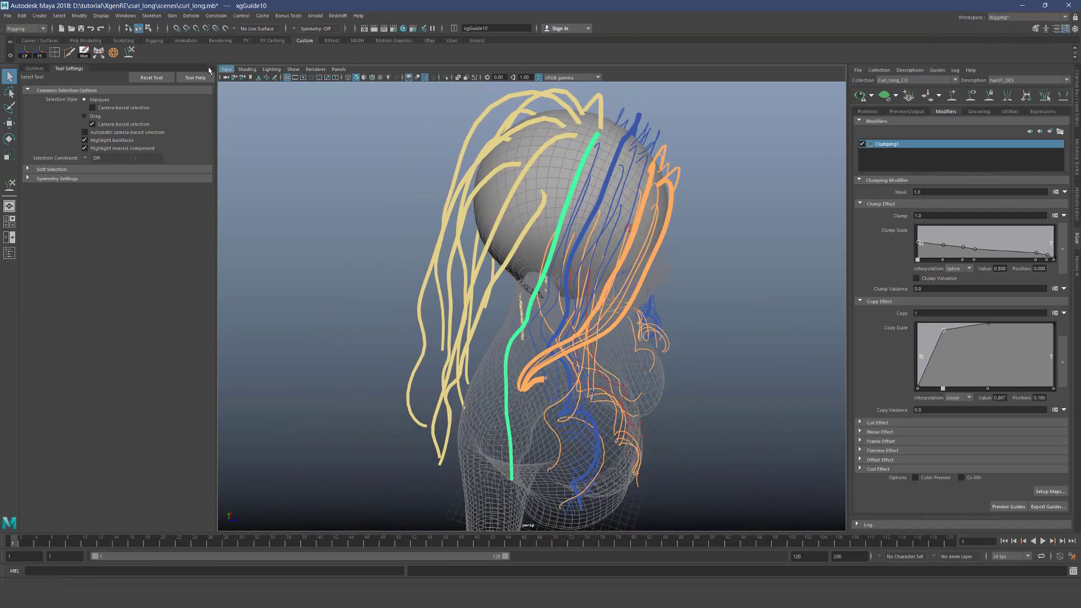
Sculpt the side guide xgGuide10 behind the blue guides with the brush size set to 152
key(y)
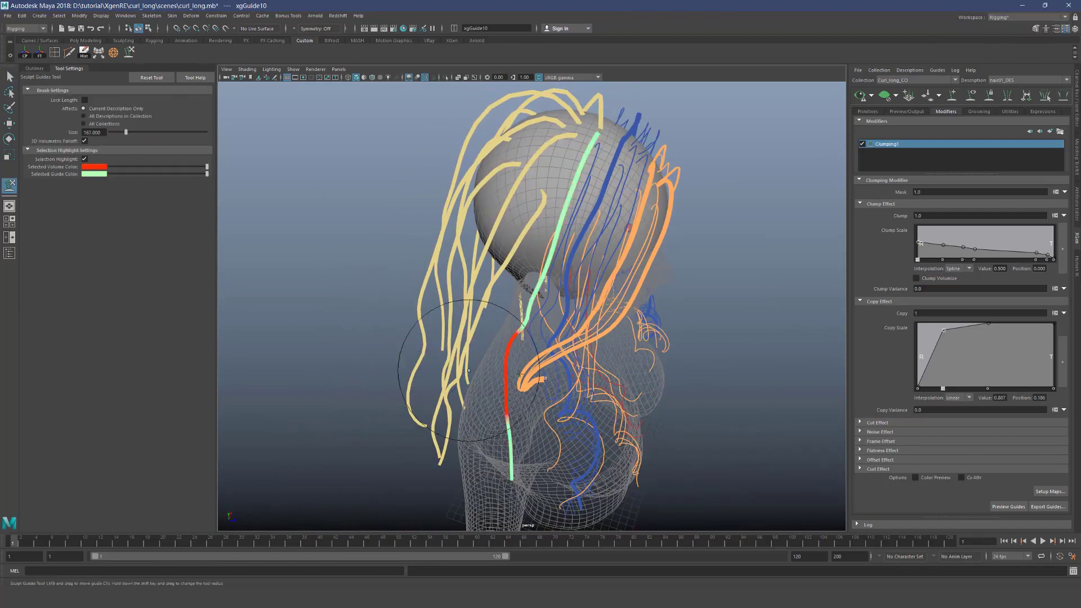
alt+right_drag(432, 363, 565, 369)
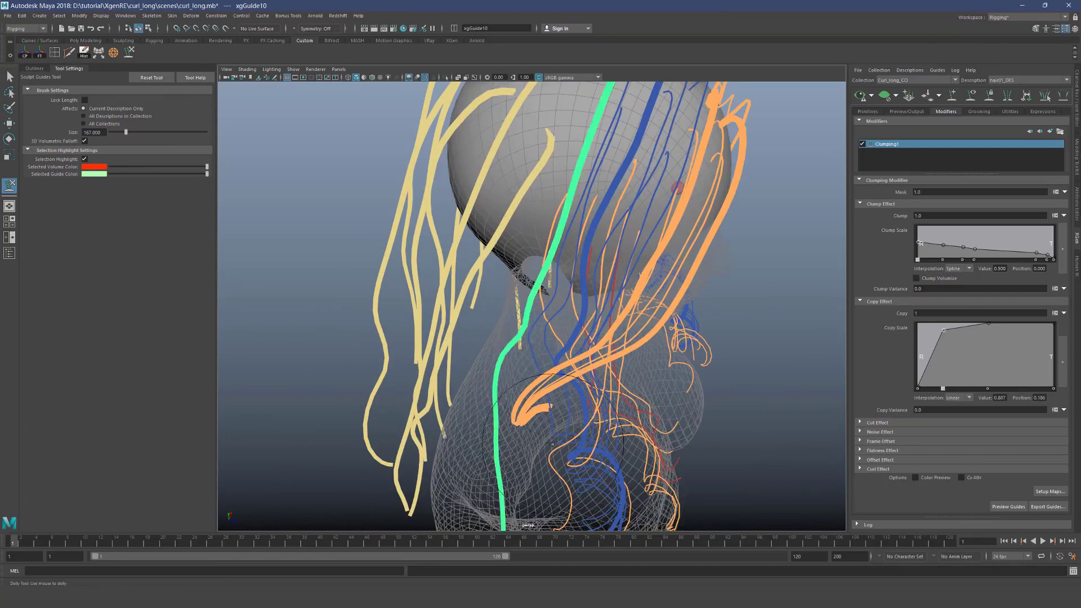
alt+right_drag(560, 373, 495, 304)
alt+drag(507, 293, 585, 231)
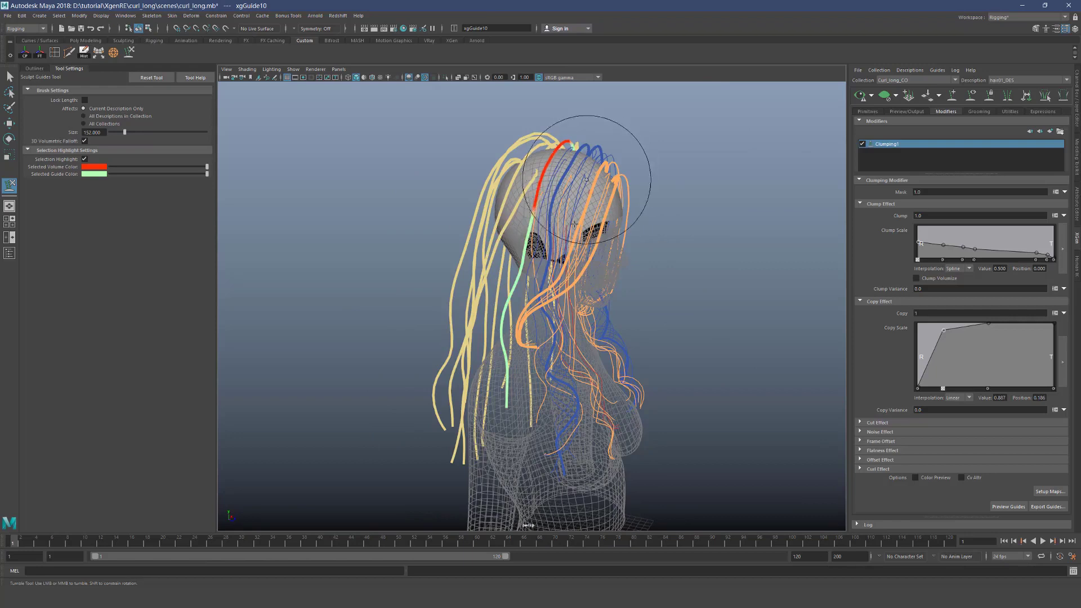
alt+drag(587, 179, 498, 247)
alt+middle_drag(528, 384, 528, 335)
alt+right_drag(479, 304, 518, 279)
Reduce the sculpt brush and shape waves into the lower half of side guide xgGuide10
key(b)
drag(517, 279, 451, 279)
alt+drag(490, 282, 518, 275)
alt+right_drag(490, 276, 521, 276)
mouse_move(513, 271)
alt+mouse_down()
mouse_move(532, 258)
mouse_move(495, 284)
mouse_move(546, 242)
mouse_move(598, 248)
mouse_move(559, 343)
mouse_move(579, 408)
alt+mouse_up()
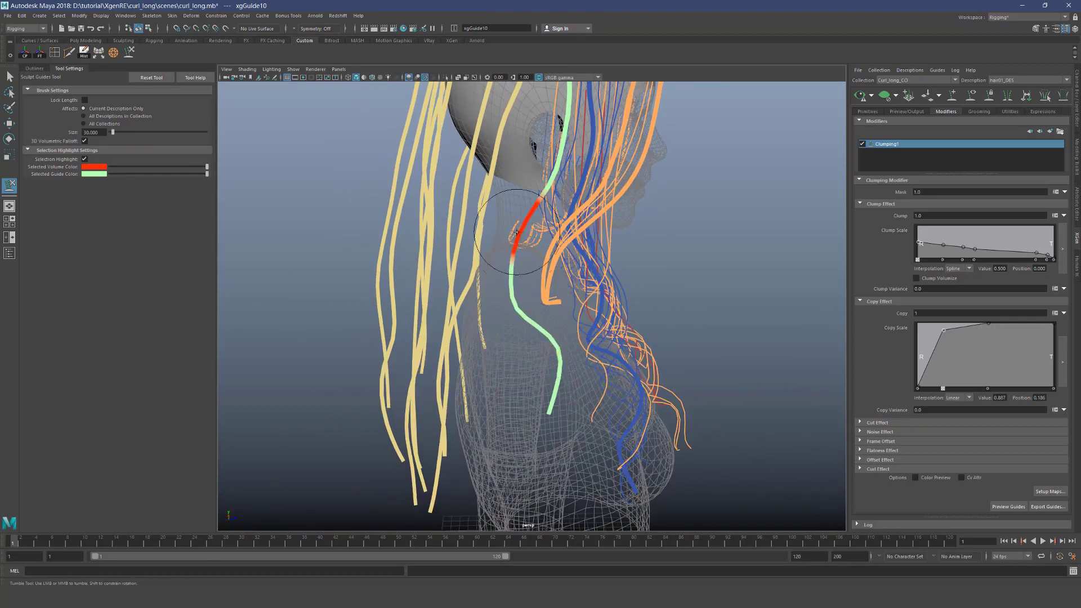
key(q)
Sculpt the root section of xgGuide10 at the crown so it arches over the blue guides, with the brush size at 101
alt+middle_drag(527, 214, 530, 360)
alt+drag(530, 338, 535, 372)
alt+right_drag(557, 349, 673, 315)
alt+drag(673, 316, 738, 307)
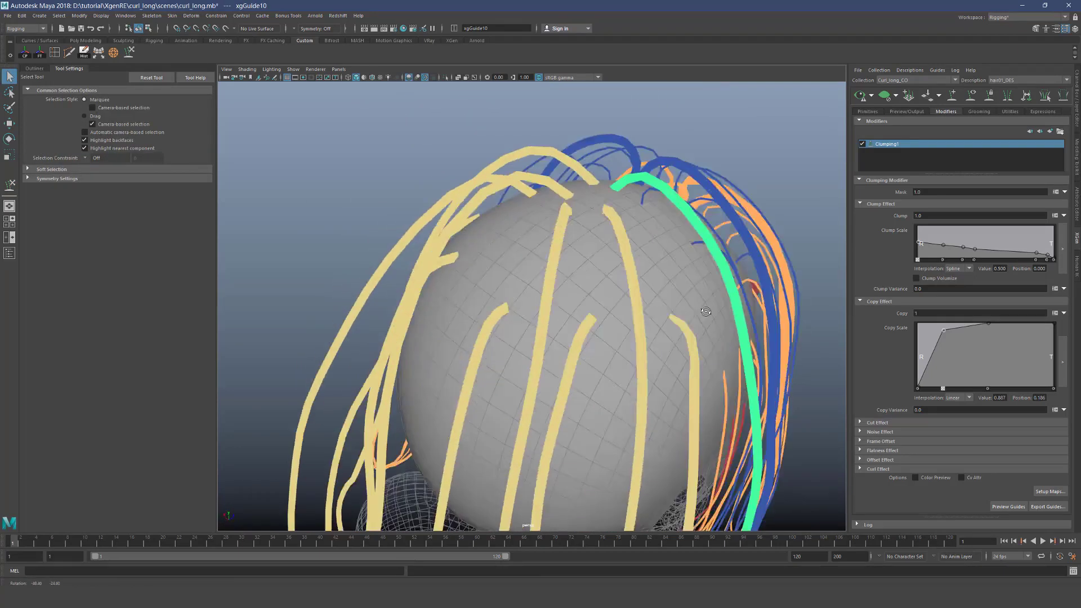
key(y)
alt+middle_drag(568, 214, 522, 306)
scroll(520, 305, up, 3)
mouse_move(542, 298)
alt+mouse_down()
mouse_move(546, 265)
mouse_move(511, 263)
alt+mouse_up()
drag(674, 293, 647, 271)
mouse_move(499, 271)
alt+mouse_down()
mouse_move(502, 242)
mouse_move(503, 256)
alt+mouse_up()
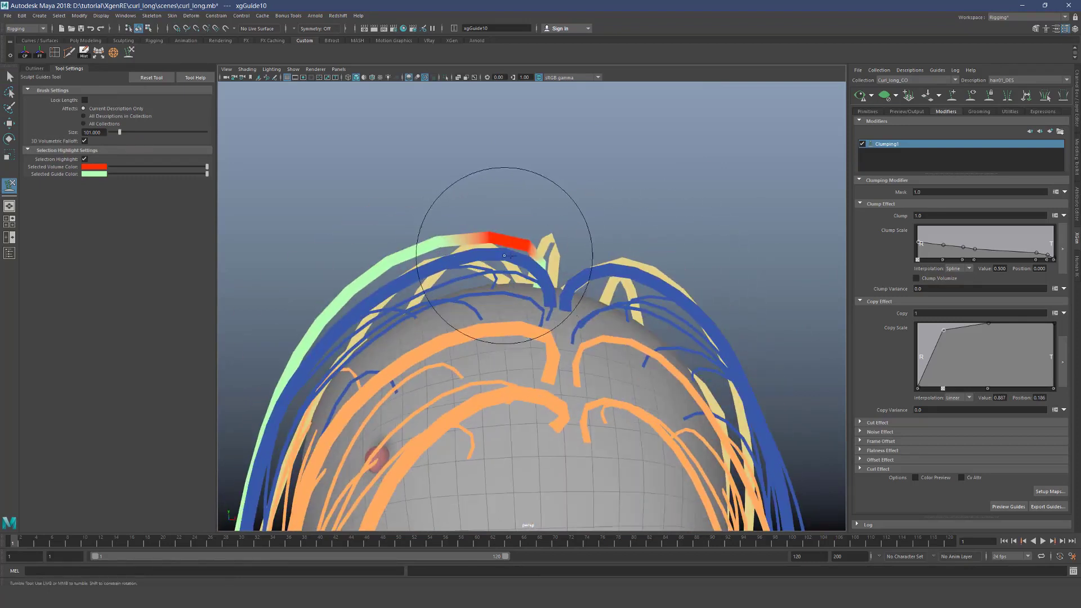
Select back guide xgGuide19 and sculpt broad bends along its length behind the head
key(q)
mouse_move(441, 284)
alt+mouse_down()
mouse_move(535, 243)
mouse_move(597, 266)
mouse_move(523, 296)
alt+mouse_up()
click(511, 345)
key(y)
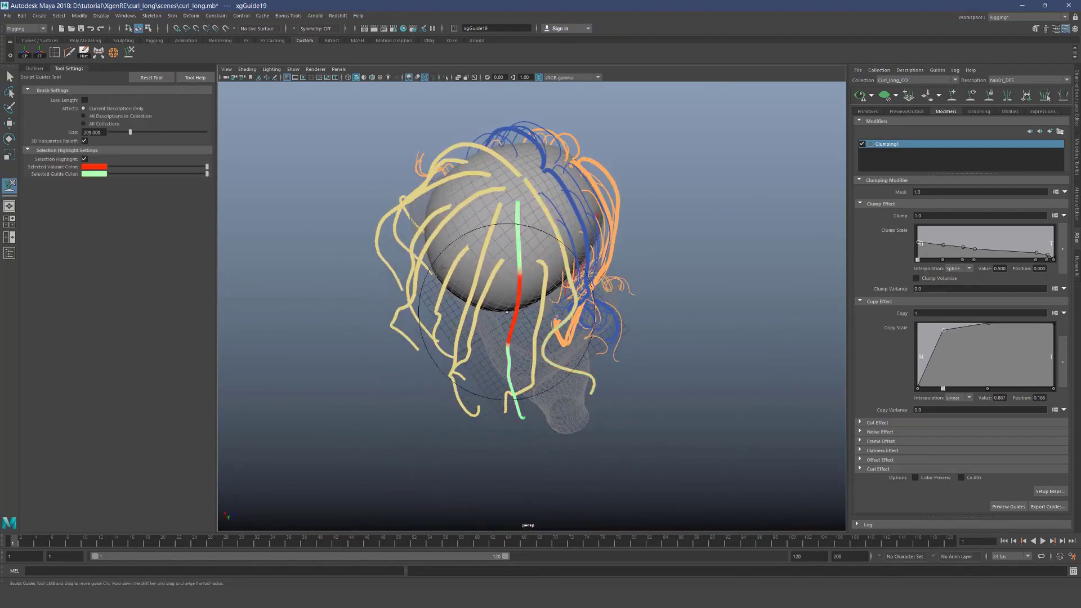
alt+drag(514, 332, 535, 176)
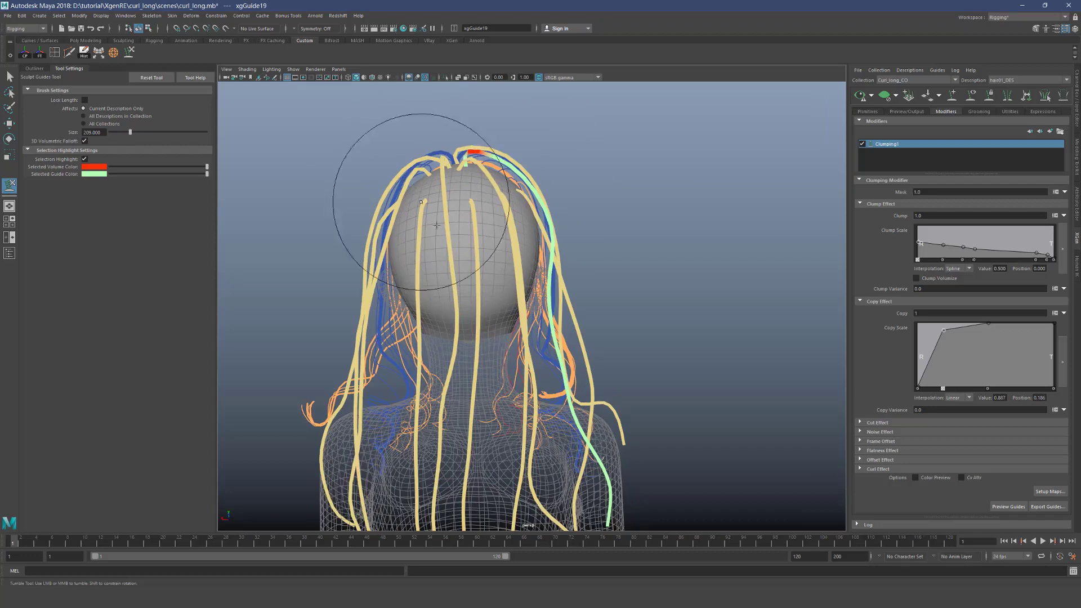
alt+drag(523, 276, 451, 304)
alt+right_drag(467, 287, 505, 271)
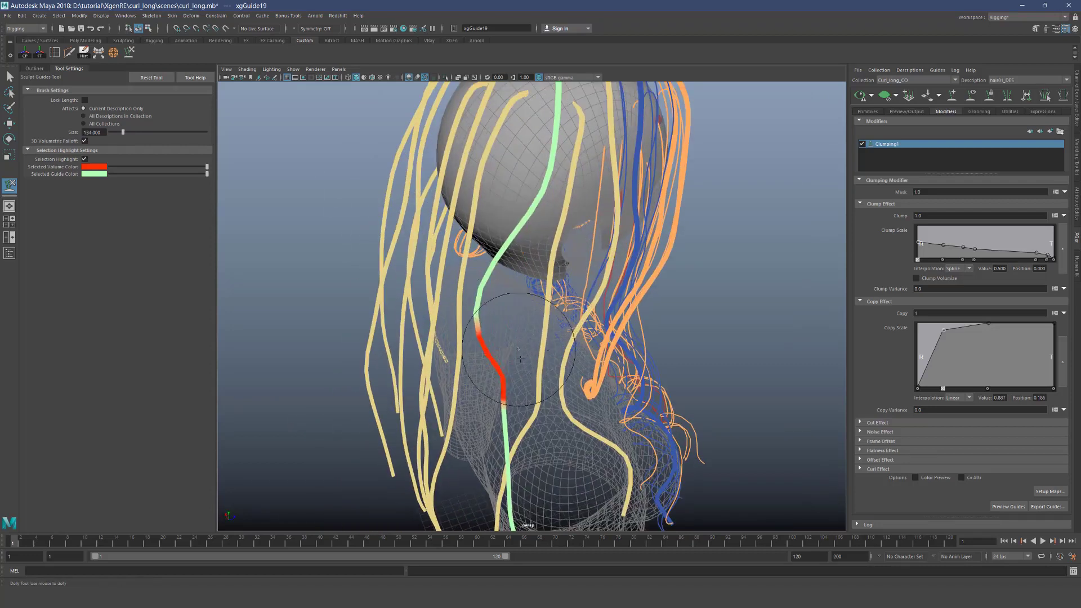
Reduce the sculpt brush to about 100 and shape tighter alternating bends into the middle of xgGuide19
alt+right_drag(514, 382, 473, 366)
alt+drag(507, 366, 473, 352)
alt+right_drag(490, 355, 527, 346)
key(b)
mouse_move(529, 346)
mouse_down()
mouse_move(513, 346)
mouse_move(504, 285)
mouse_up()
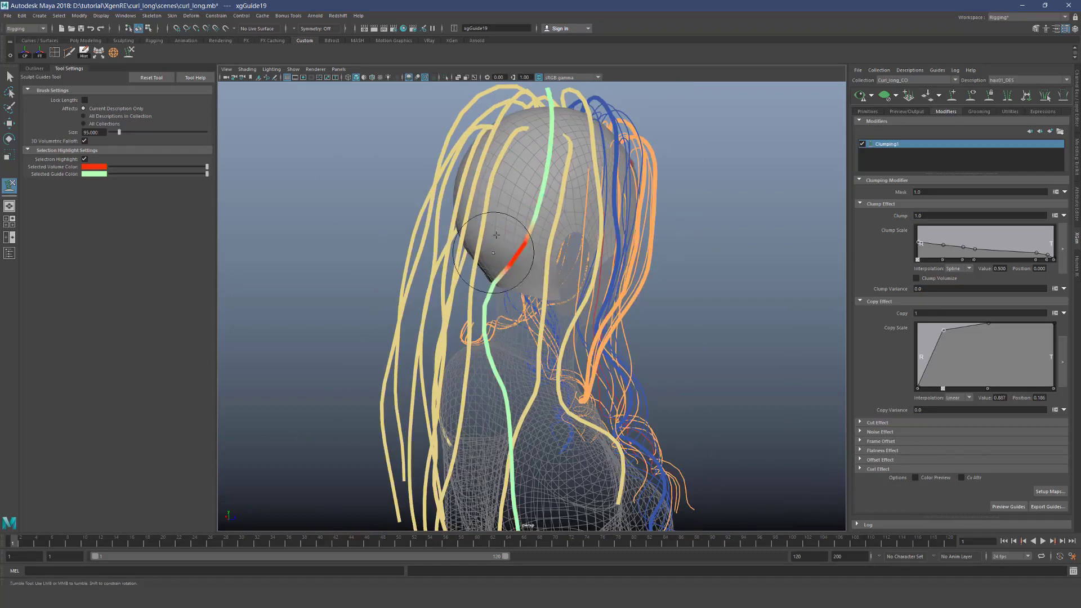
mouse_move(505, 245)
alt+mouse_down()
mouse_move(538, 236)
mouse_move(583, 119)
mouse_move(588, 181)
alt+mouse_up()
mouse_move(558, 218)
alt+mouse_down()
mouse_move(623, 266)
mouse_move(610, 363)
mouse_move(576, 321)
mouse_move(577, 293)
alt+mouse_up()
alt+right_drag(576, 293, 576, 277)
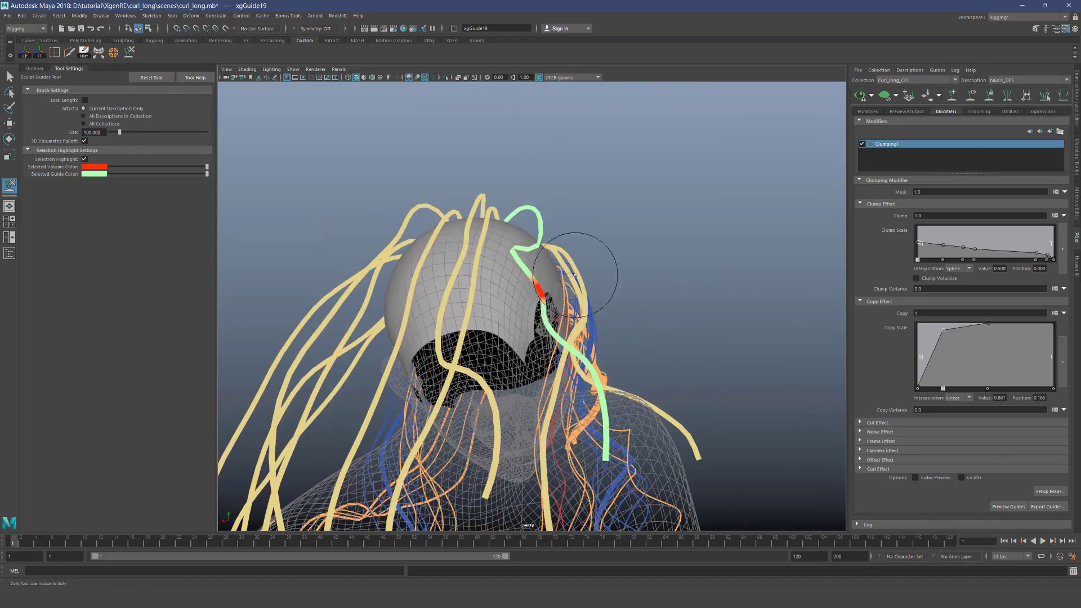
mouse_move(537, 293)
alt+mouse_down()
mouse_move(545, 305)
mouse_move(540, 289)
mouse_move(525, 334)
alt+mouse_up()
mouse_move(492, 286)
mouse_down()
mouse_move(600, 309)
mouse_move(567, 235)
mouse_move(546, 350)
mouse_up()
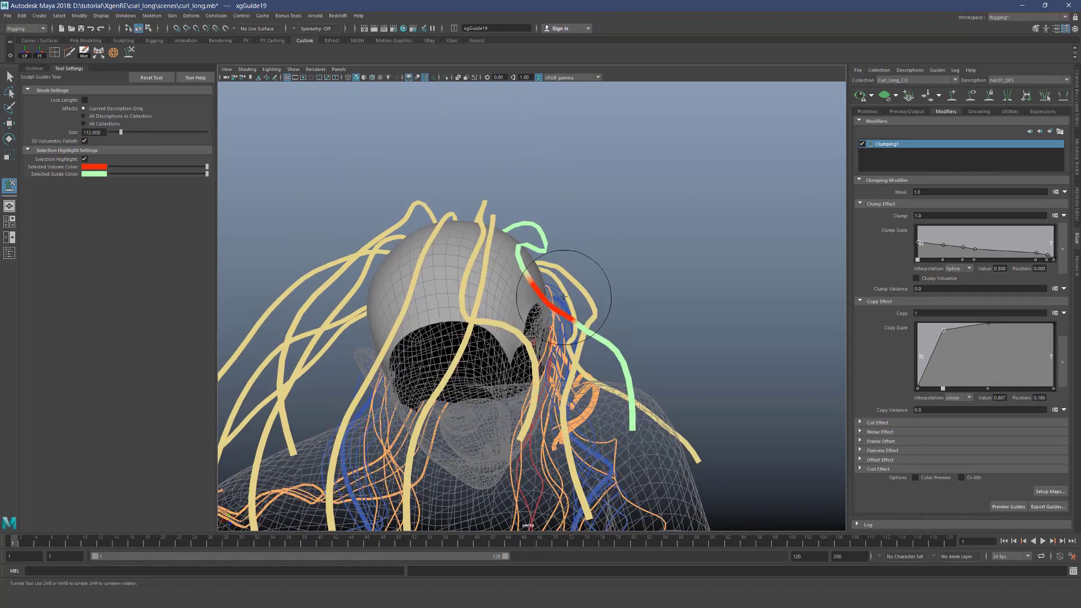
Sculpt the lower half of xgGuide19 into wide waves that continue the curl down to its tip
alt+drag(548, 311, 529, 164)
alt+drag(526, 202, 541, 351)
alt+middle_drag(540, 350, 547, 278)
alt+right_drag(546, 278, 563, 304)
mouse_move(591, 406)
mouse_down()
mouse_move(558, 468)
mouse_move(505, 291)
mouse_move(584, 253)
mouse_move(556, 234)
mouse_move(563, 318)
mouse_move(510, 356)
mouse_move(507, 331)
mouse_move(511, 359)
mouse_up()
Return xgGuide19 to object selection and rebuild the guide with the XGen guide tools
key(q)
right_drag(510, 360, 467, 345)
alt+drag(529, 336, 723, 291)
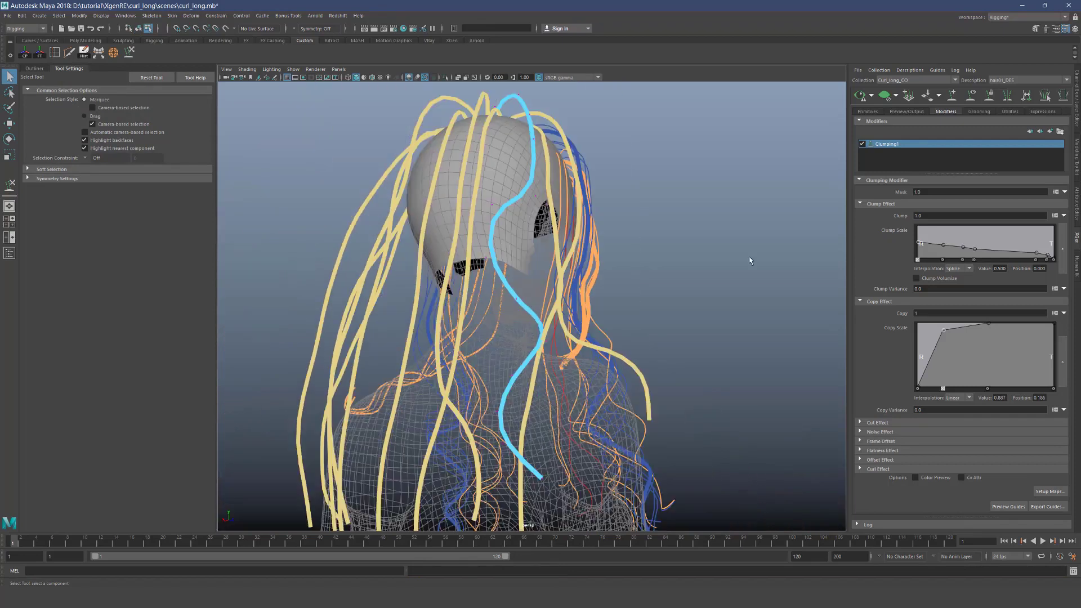
key(F8)
click(871, 113)
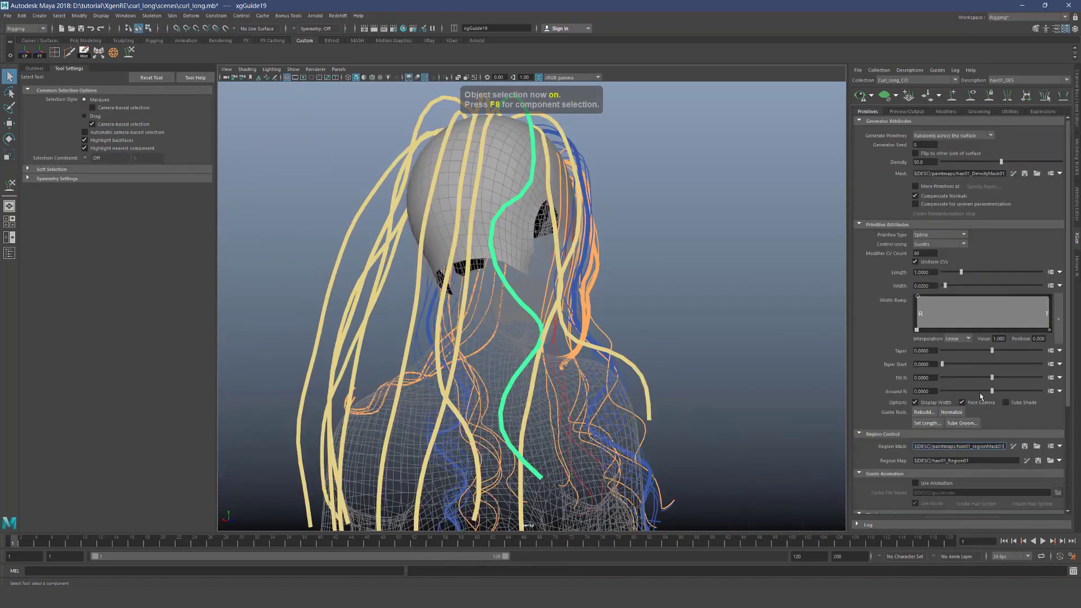
click(925, 415)
click(552, 309)
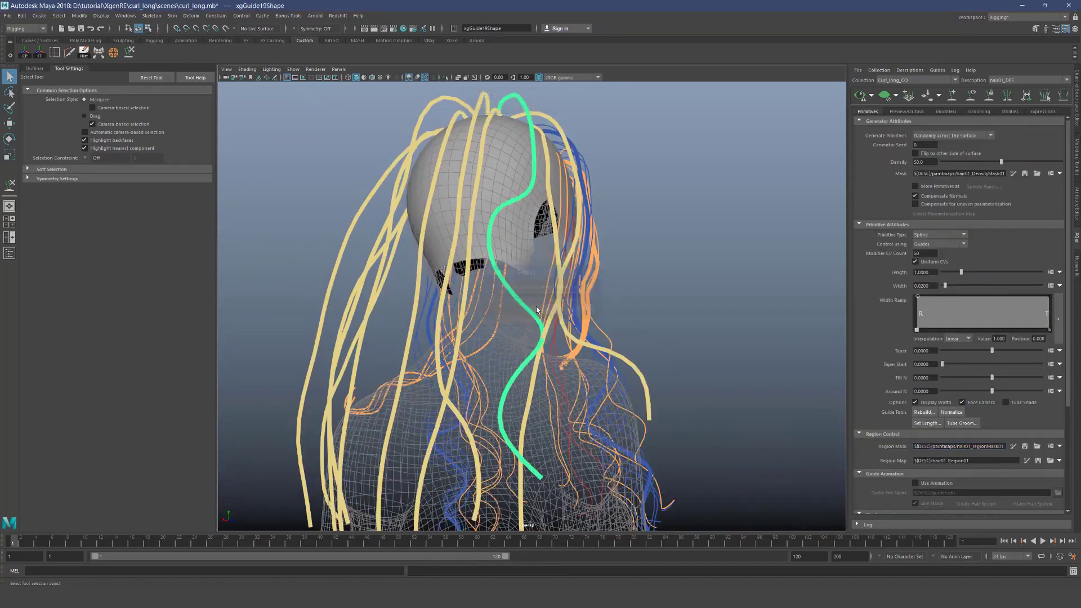
Edit the vertices of xgGuide19 and reposition points 23 and 27, judging the curl along its length from below
scroll(519, 306, up, 3)
right_drag(521, 304, 474, 289)
alt+drag(529, 372, 537, 289)
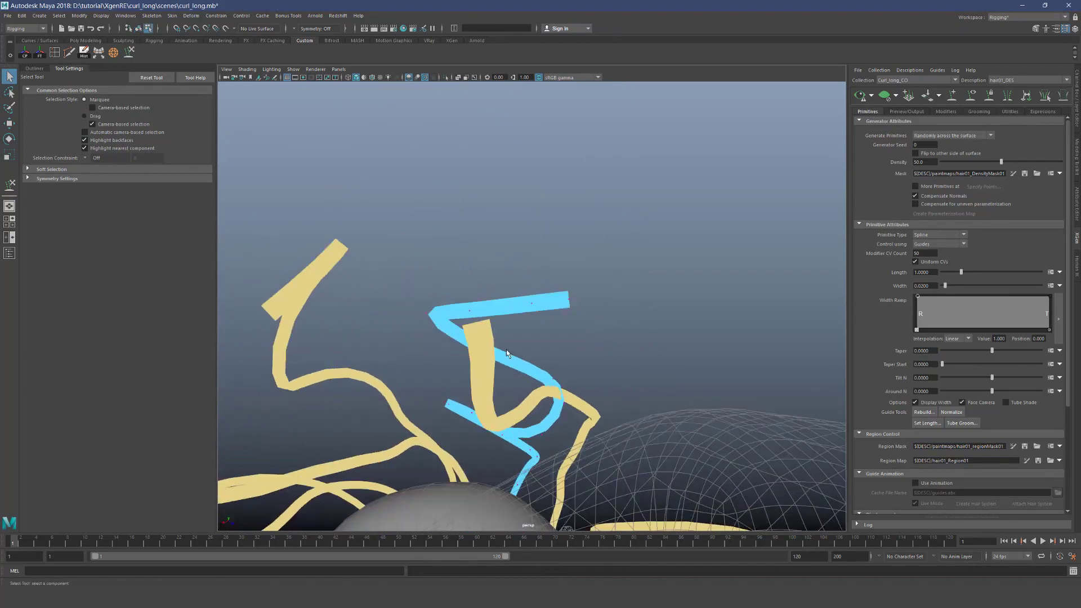
click(510, 361)
key(w)
mouse_move(530, 350)
alt+mouse_down()
mouse_move(514, 381)
mouse_move(514, 363)
alt+mouse_up()
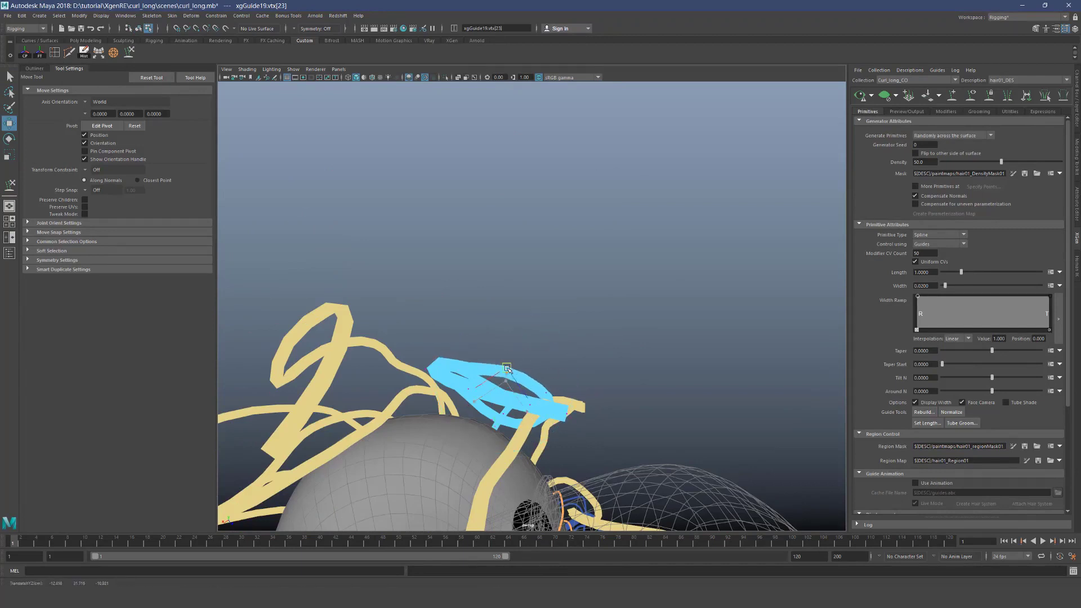
key(q)
alt+drag(509, 366, 516, 332)
click(512, 392)
key(w)
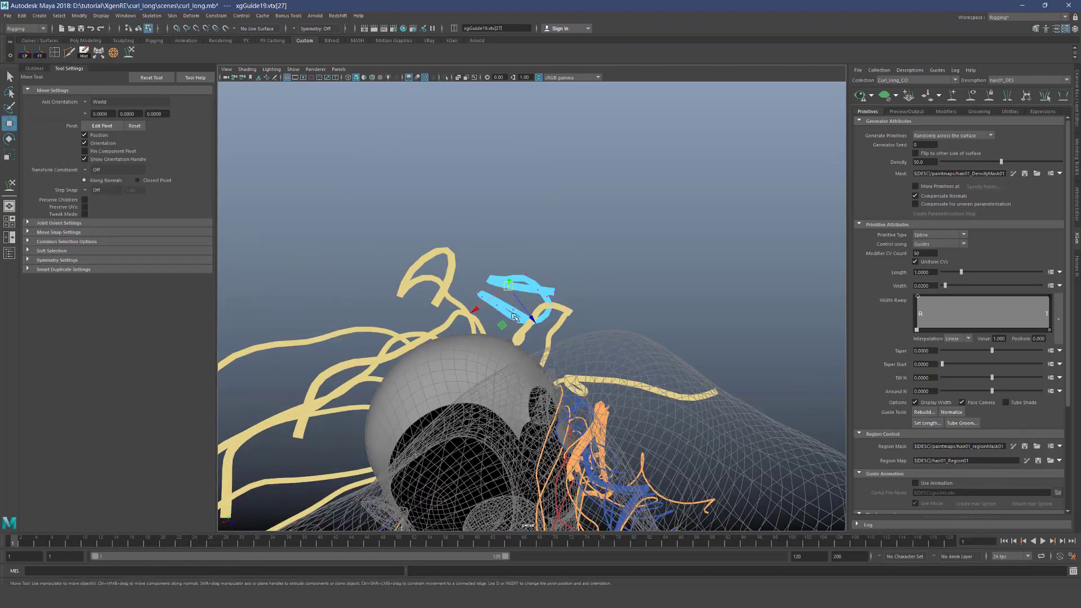
Move further vertices of xgGuide19 one by one to round its waves into an even spiral
drag(507, 282, 502, 151)
key(q)
key(w)
key(q)
click(497, 299)
scroll(499, 299, up, 3)
key(w)
key(q)
key(w)
key(q)
click(509, 293)
key(w)
key(q)
key(w)
key(q)
key(w)
alt+drag(498, 208, 490, 336)
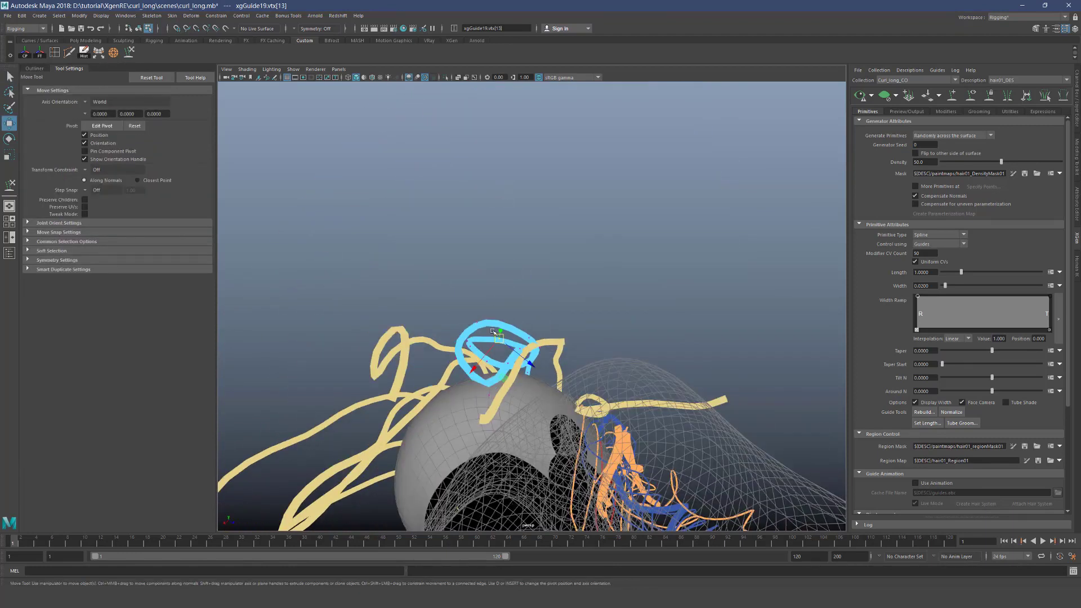
Leave vertex editing and resume sculpting xgGuide19 with the Sculpt Guides tool at brush size 117
key(F8)
click(130, 52)
mouse_move(451, 270)
alt+mouse_down()
mouse_move(494, 308)
mouse_move(481, 301)
alt+mouse_up()
mouse_move(465, 244)
alt+mouse_down()
mouse_move(438, 220)
mouse_move(533, 222)
alt+mouse_up()
mouse_move(522, 268)
alt+mouse_down()
mouse_move(557, 222)
mouse_move(579, 363)
mouse_move(559, 396)
mouse_move(523, 372)
mouse_move(473, 361)
mouse_move(442, 329)
mouse_move(459, 259)
mouse_move(653, 323)
alt+mouse_up()
alt+drag(566, 330, 561, 358)
key(alt+Tab)
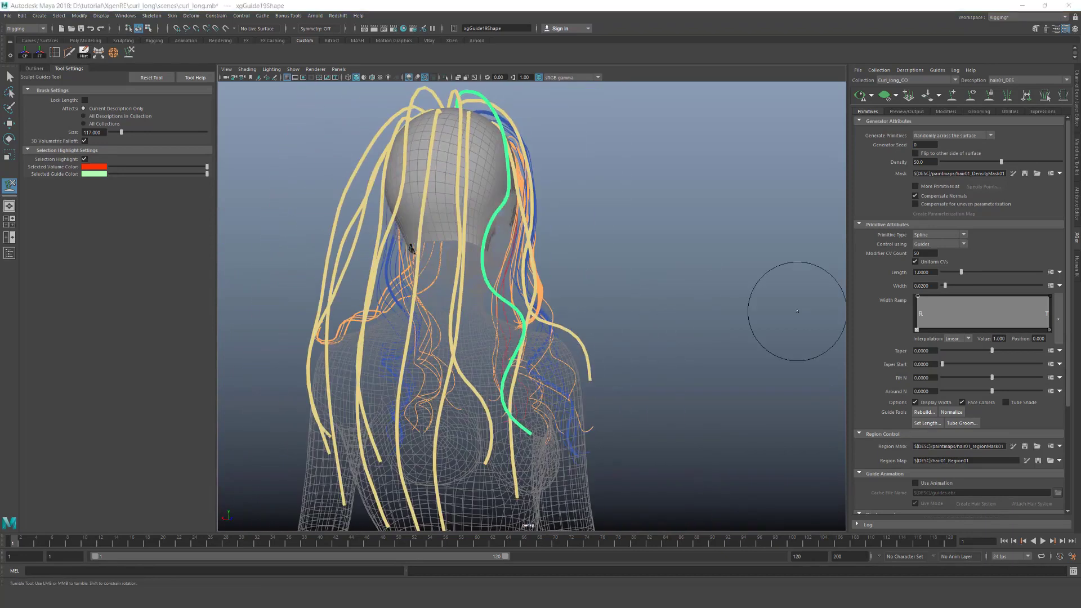
Enlarge the sculpt brush to 239 and reposition the lower curls of xgGuide19 beside the shoulder
alt+drag(646, 374, 567, 306)
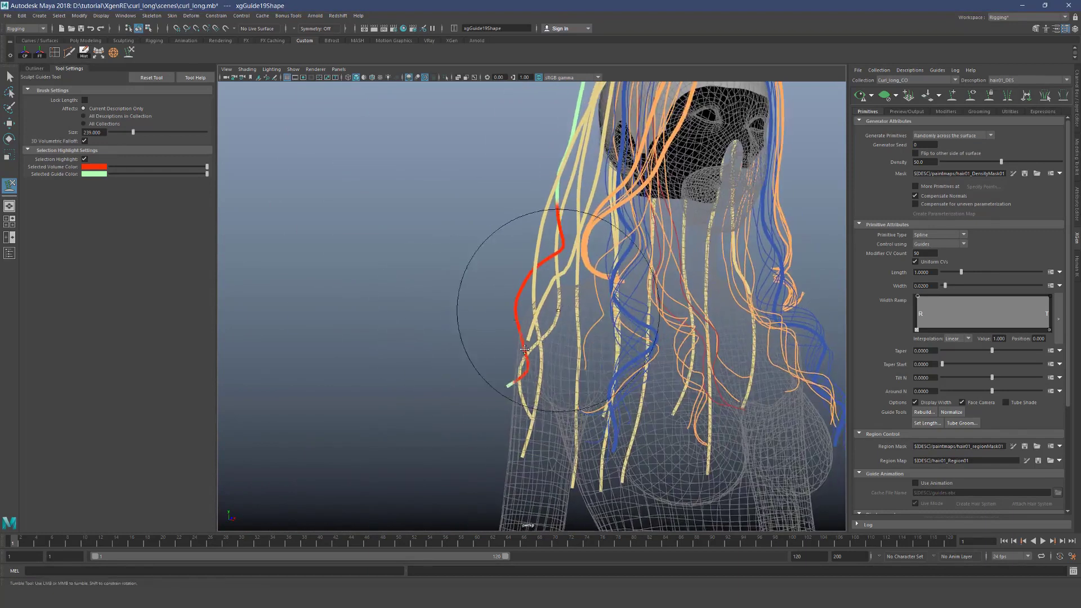
alt+middle_drag(567, 307, 530, 343)
alt+right_drag(529, 343, 548, 309)
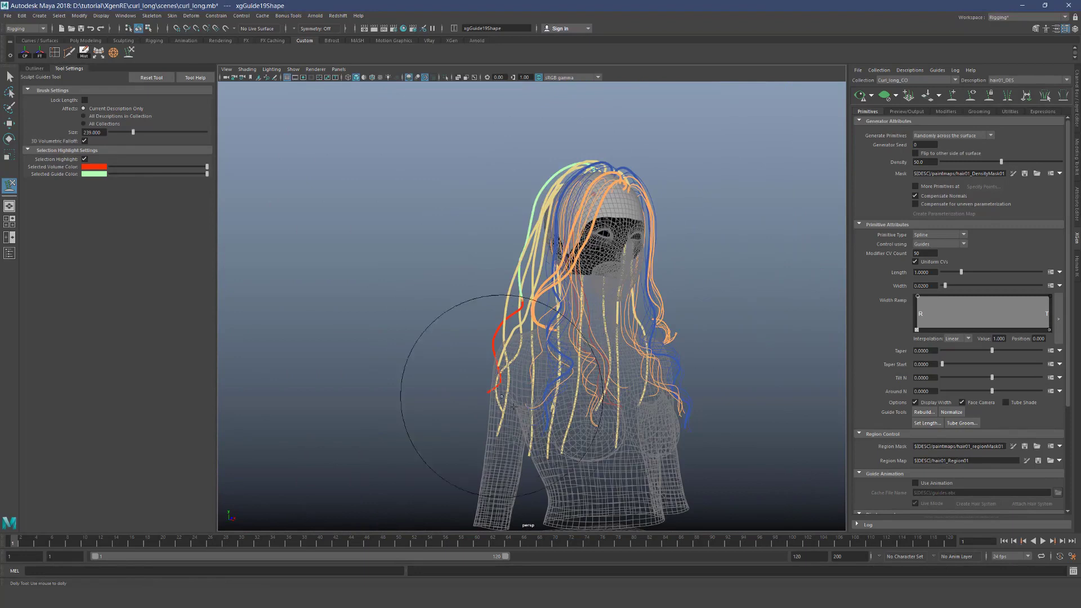
alt+right_drag(555, 313, 636, 338)
alt+drag(563, 338, 676, 342)
alt+right_drag(676, 343, 569, 333)
mouse_move(557, 326)
alt+mouse_down()
mouse_move(569, 324)
mouse_move(541, 338)
mouse_move(582, 315)
mouse_move(512, 314)
mouse_move(576, 309)
mouse_move(527, 355)
mouse_move(563, 383)
alt+mouse_up()
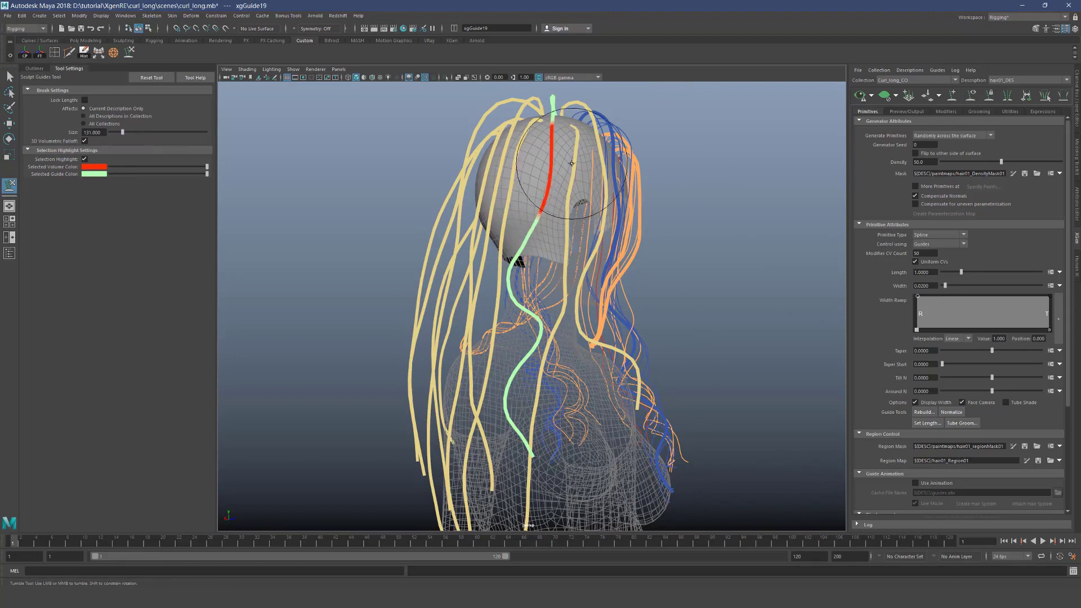
Refine the lower waves of xgGuide19 behind the shoulder with the brush size reduced to 97
alt+drag(602, 171, 505, 351)
alt+middle_drag(731, 340, 600, 340)
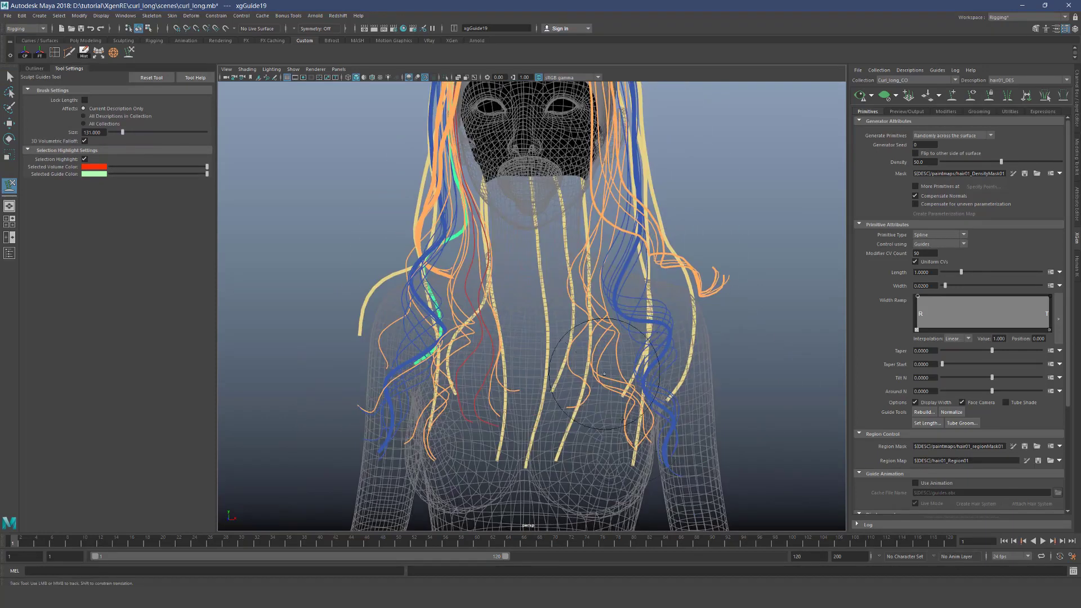
mouse_move(641, 274)
alt+mouse_down()
mouse_move(619, 276)
mouse_move(550, 181)
mouse_move(742, 285)
mouse_move(608, 316)
mouse_move(580, 356)
alt+mouse_up()
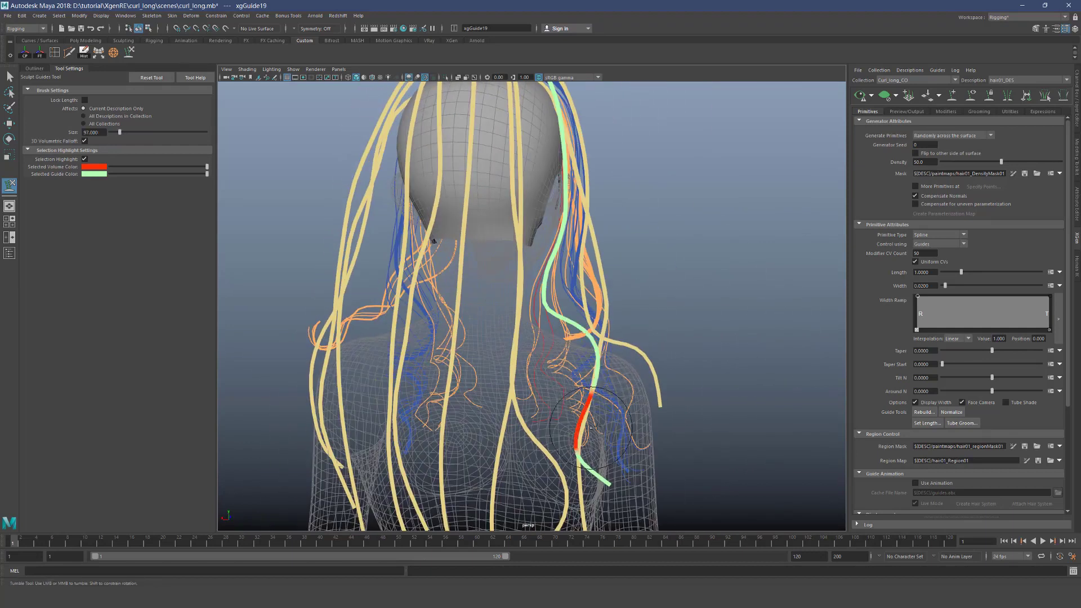
alt+drag(669, 323, 557, 344)
Examine side guide xgGuide24 and its root among the neighbouring guides from several angles
key(q)
click(571, 301)
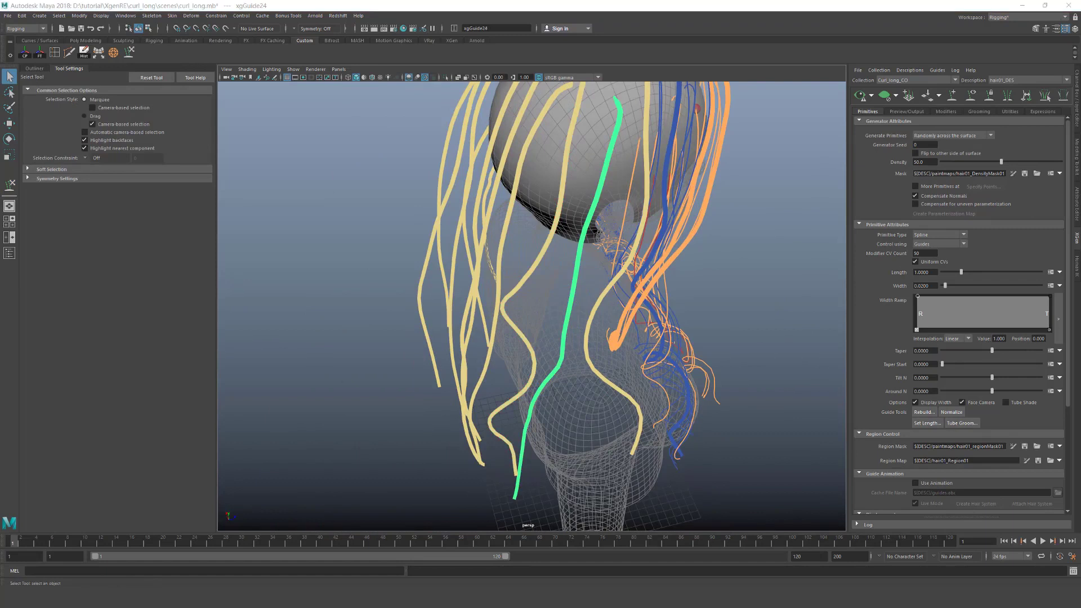
alt+drag(755, 385, 796, 364)
alt+right_drag(797, 365, 630, 326)
alt+drag(631, 326, 561, 254)
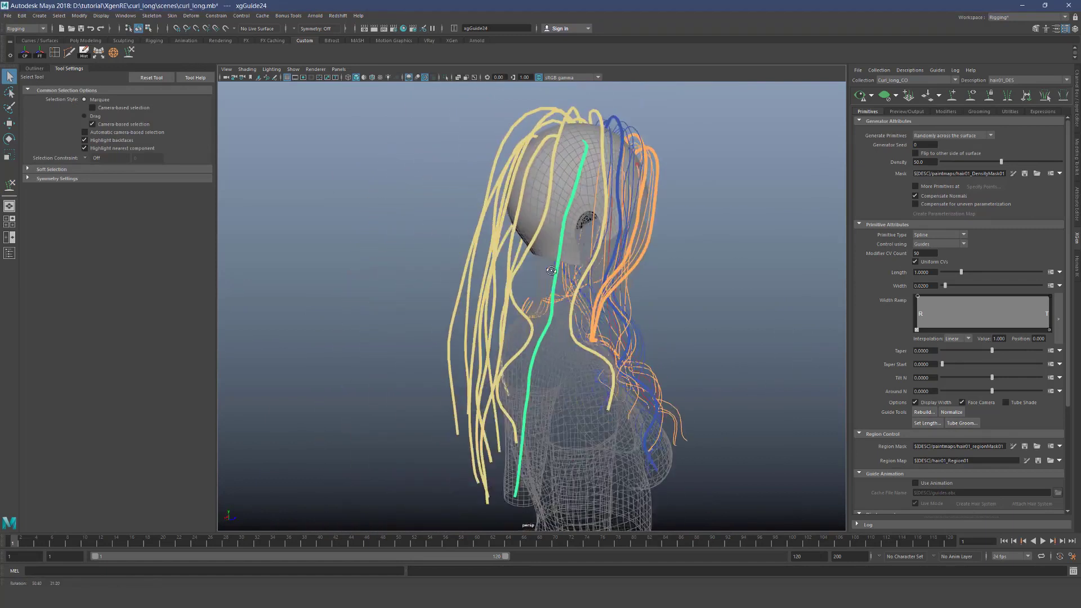
alt+middle_drag(561, 253, 550, 352)
alt+drag(550, 352, 591, 333)
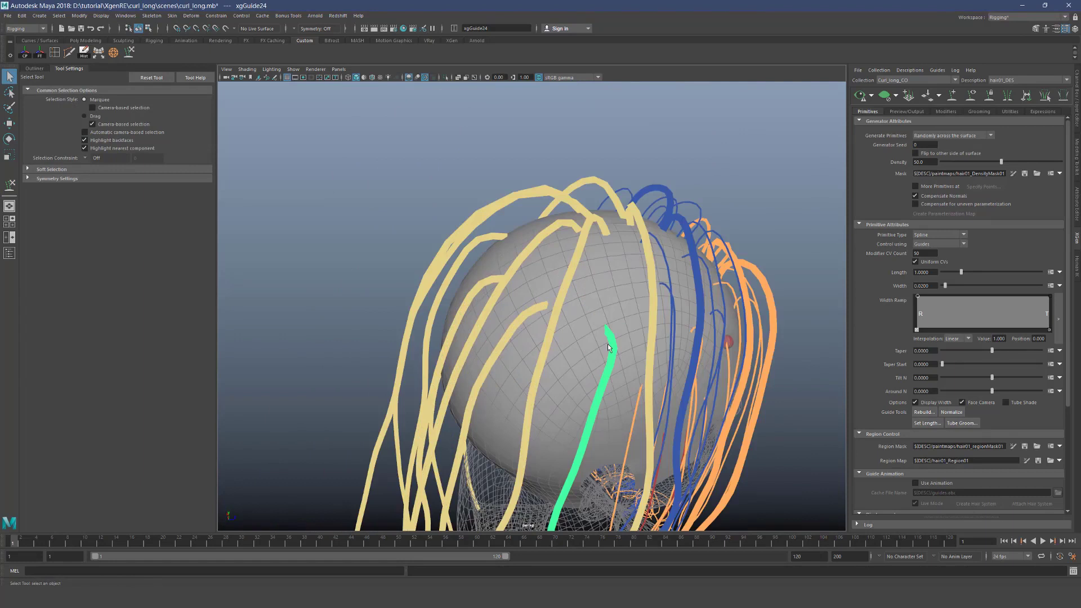
alt+middle_drag(589, 413, 592, 307)
scroll(591, 307, down, 1)
Select xgGuide24 and sculpt its overall fall down the side of the back with the brush size at 165
click(515, 372)
alt+drag(524, 406, 548, 454)
click(561, 477)
scroll(565, 477, down, 3)
alt+middle_drag(565, 477, 568, 337)
key(y)
mouse_move(568, 325)
alt+mouse_down()
mouse_move(616, 309)
mouse_move(534, 313)
alt+mouse_up()
key(b)
drag(515, 276, 506, 239)
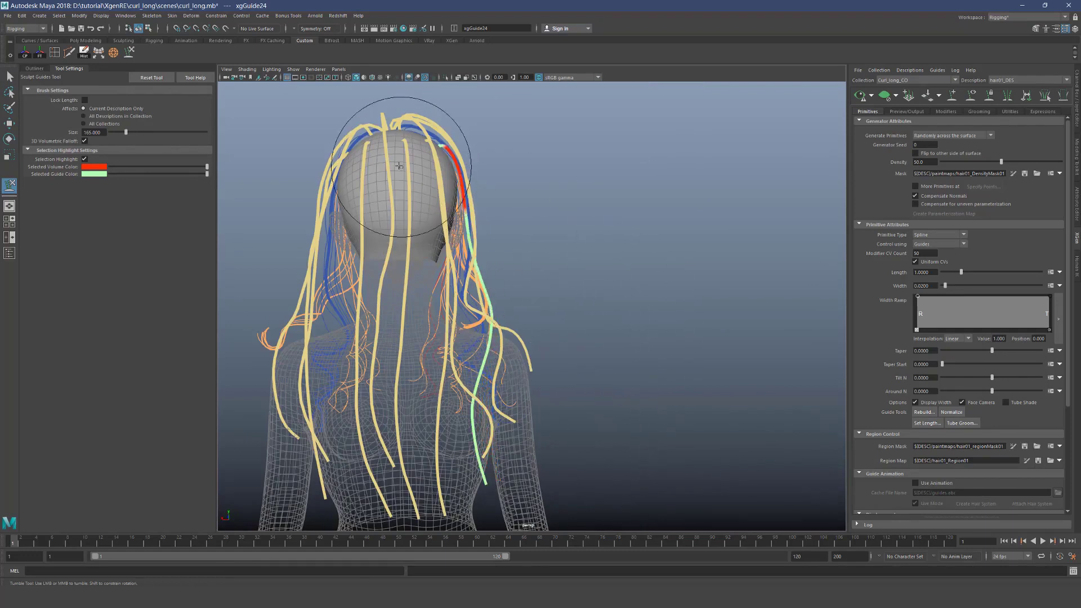
Shape bends into xgGuide24 between the ear and shoulder, reducing the brush size to 84
alt+drag(535, 322, 660, 364)
scroll(600, 333, up, 3)
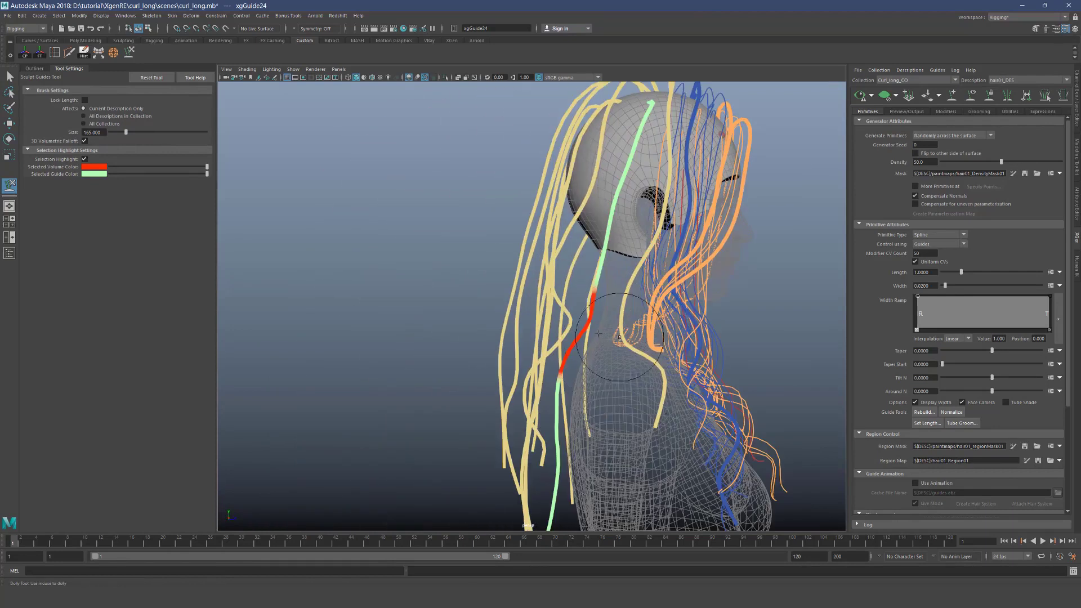
alt+drag(618, 334, 568, 265)
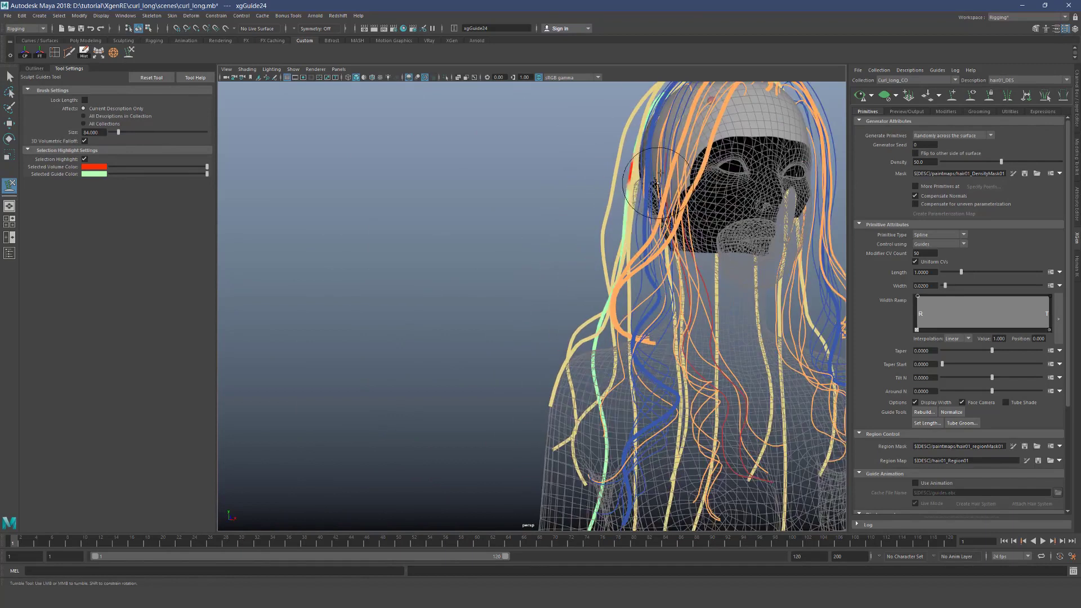
Reselect xgGuide19 and adjust its upper section over the side of the head with the brush size at 219
scroll(568, 266, down, 2)
alt+drag(494, 311, 523, 307)
key(q)
click(527, 242)
key(y)
shift+drag(485, 251, 496, 258)
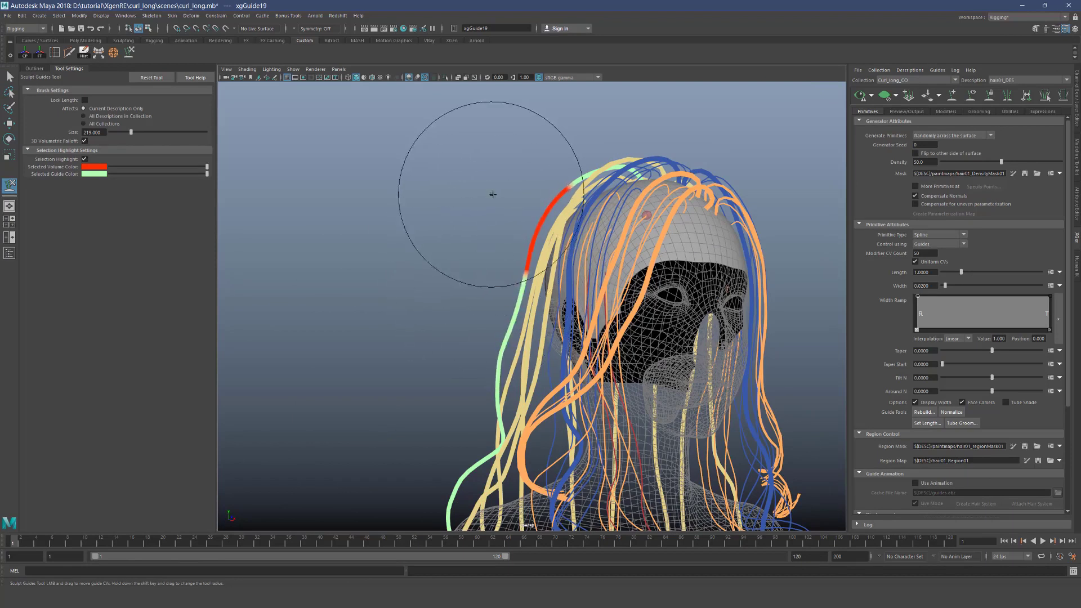
Check xgGuide19 from the back of the head and save the scene
alt+middle_drag(542, 481, 564, 322)
alt+drag(544, 345, 690, 366)
key(q)
scroll(690, 366, down, 5)
key(ctrl+s)
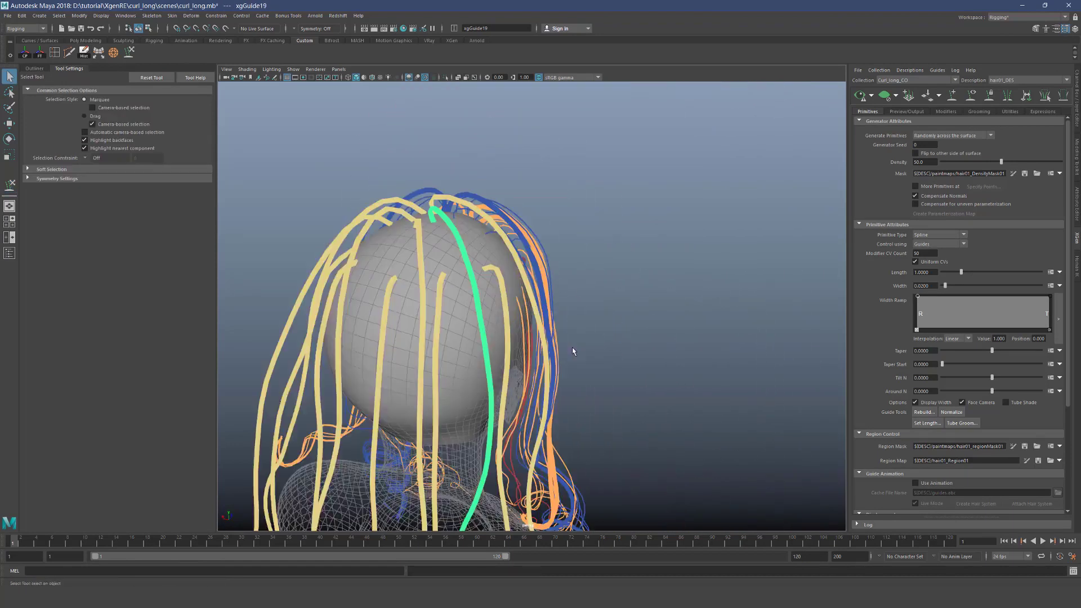
Select back guide xgGuide11 and sculpt it near the crown with the brush size reduced to 199
scroll(573, 351, up, 2)
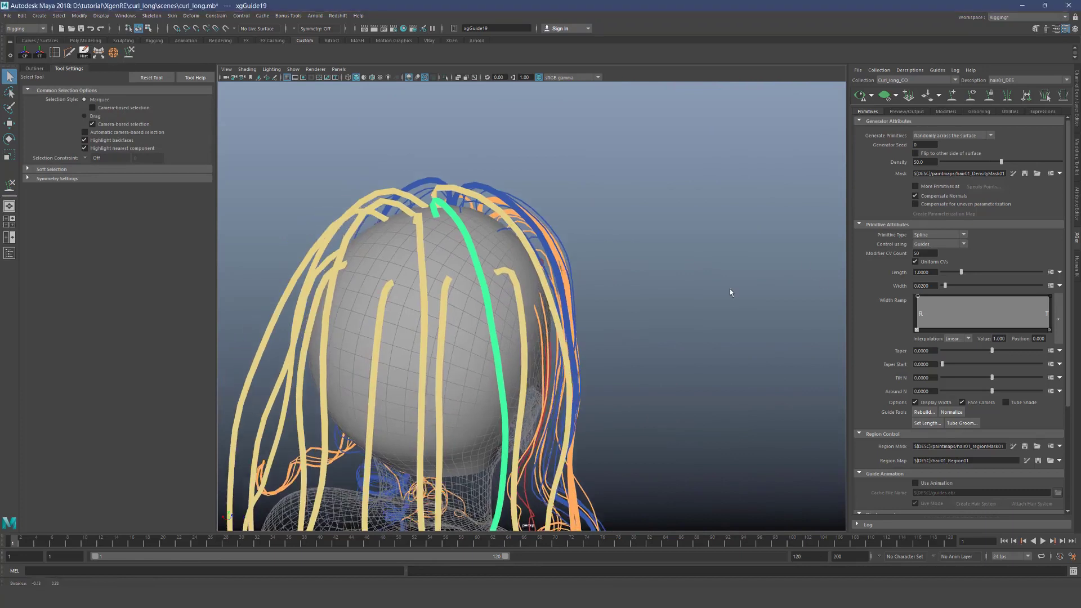
mouse_move(656, 298)
alt+mouse_down()
mouse_move(636, 319)
mouse_move(592, 307)
mouse_move(601, 281)
mouse_move(555, 302)
alt+mouse_up()
scroll(558, 303, down, 4)
key(4)
key(5)
click(536, 297)
key(4)
key(5)
scroll(556, 301, down, 4)
key(y)
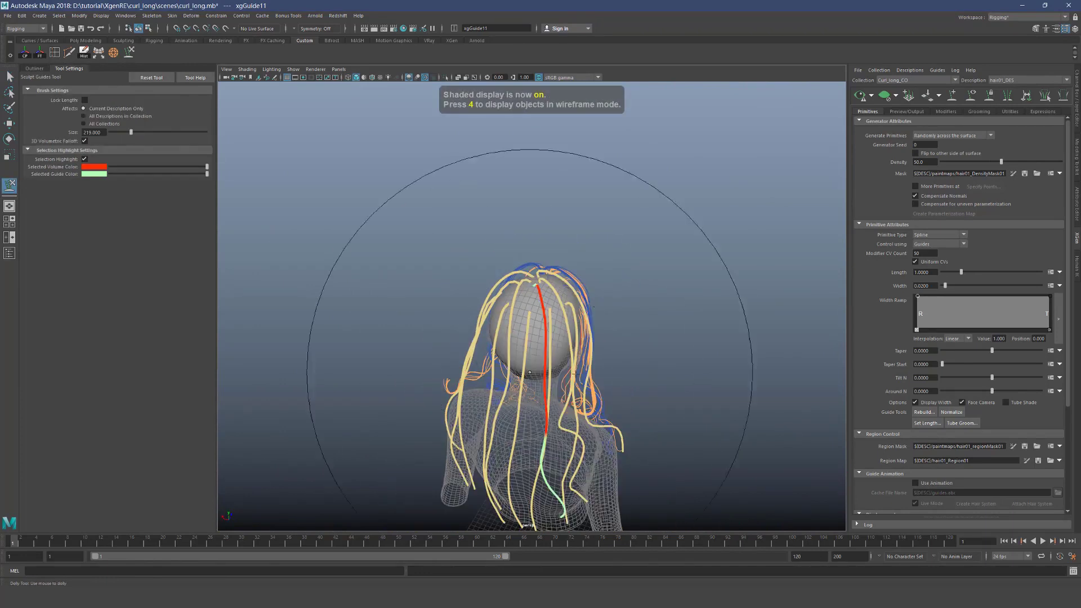
scroll(579, 352, up, 3)
key(b)
drag(560, 317, 473, 295)
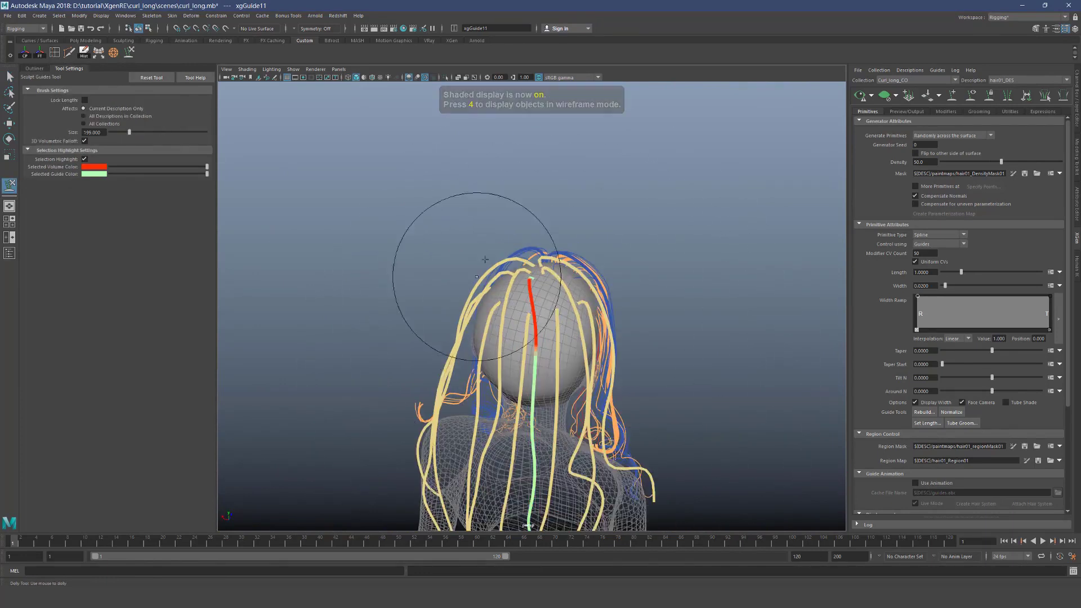
Examine xgGuide11 and the surrounding back guides from the crown down to their tips
scroll(635, 276, up, 4)
key(q)
scroll(606, 296, up, 3)
alt+drag(636, 276, 662, 230)
scroll(606, 296, down, 6)
alt+middle_drag(662, 230, 687, 124)
alt+middle_drag(647, 445, 572, 336)
alt+drag(572, 337, 534, 211)
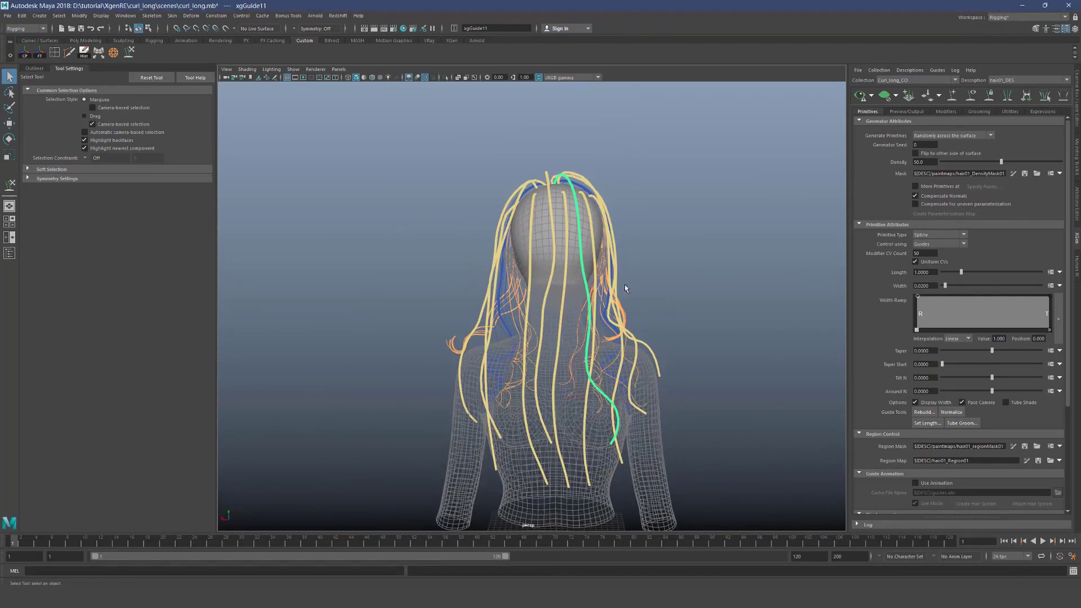
Scale xgGuide11 slightly shorter and return to the Sculpt Guides tool for its lower end
alt+drag(654, 400, 604, 446)
key(r)
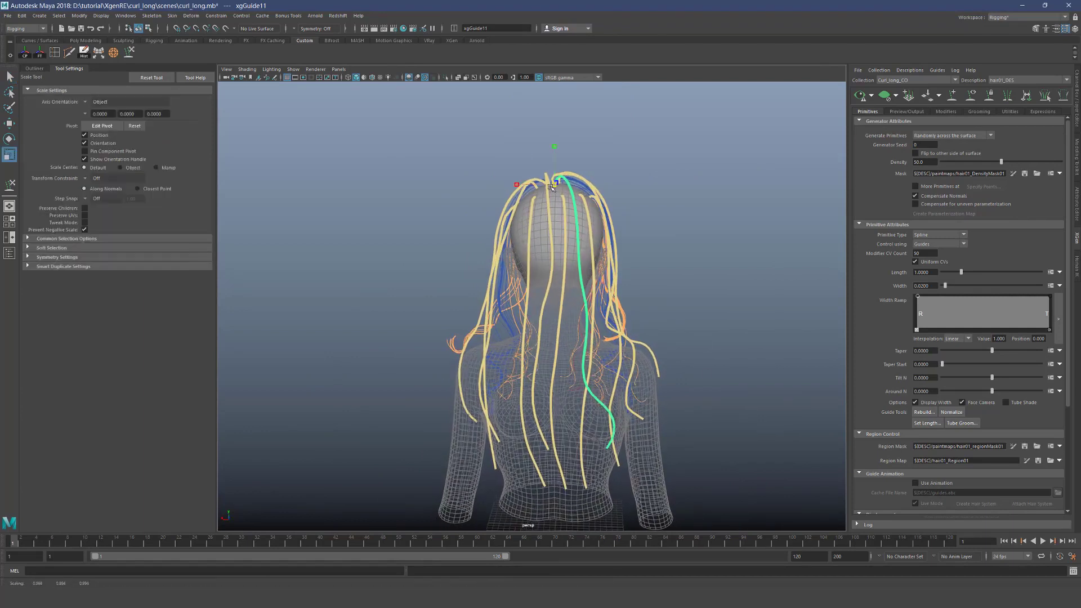
key(y)
alt+drag(614, 407, 612, 425)
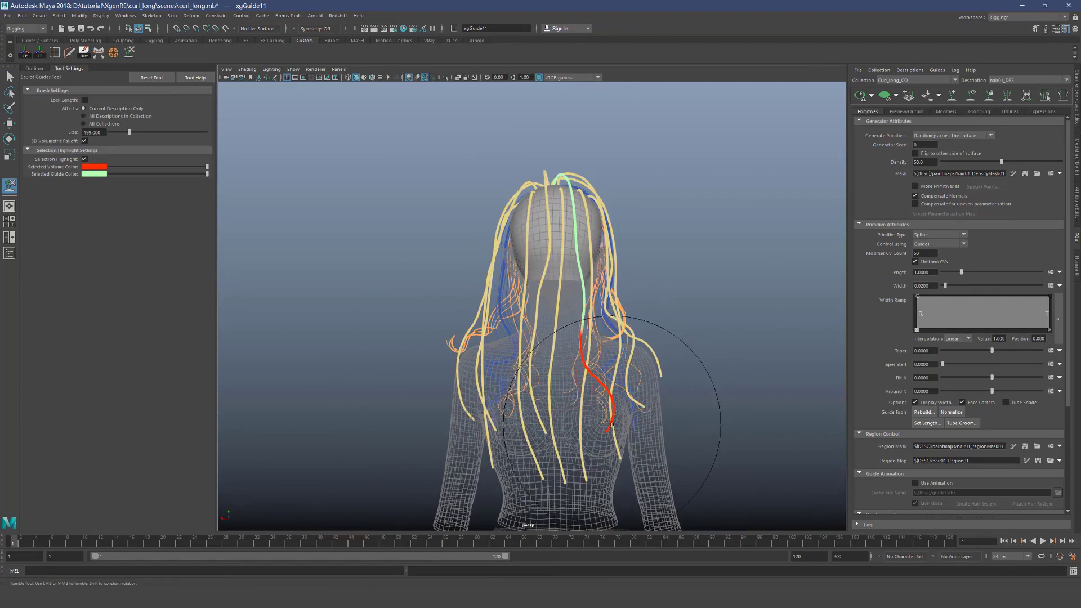
Select back guide xgGuide12 and scale it shorter to suit the neighbouring back guide
mouse_move(700, 302)
alt+mouse_down()
mouse_move(394, 314)
mouse_move(413, 335)
mouse_move(373, 327)
mouse_move(572, 352)
mouse_move(570, 383)
alt+mouse_up()
key(q)
key(4)
click(555, 362)
key(5)
key(r)
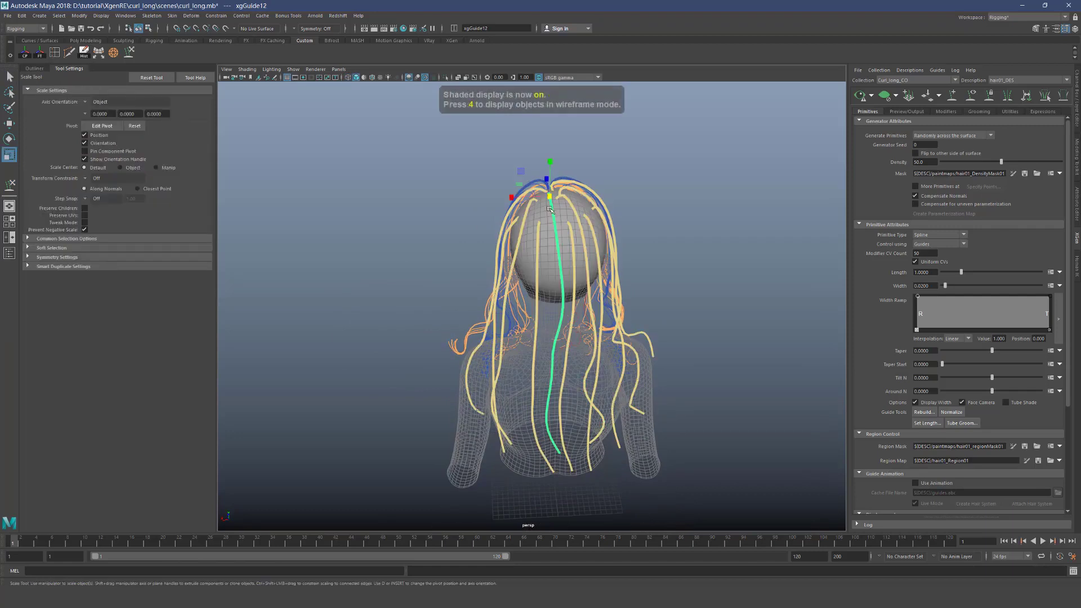
drag(550, 196, 524, 200)
Sculpt the middle and lower part of xgGuide12 into a wave using brush size 102
key(y)
alt+drag(439, 332, 577, 338)
mouse_move(675, 355)
alt+mouse_down()
mouse_move(693, 347)
mouse_move(648, 339)
mouse_move(556, 358)
alt+mouse_up()
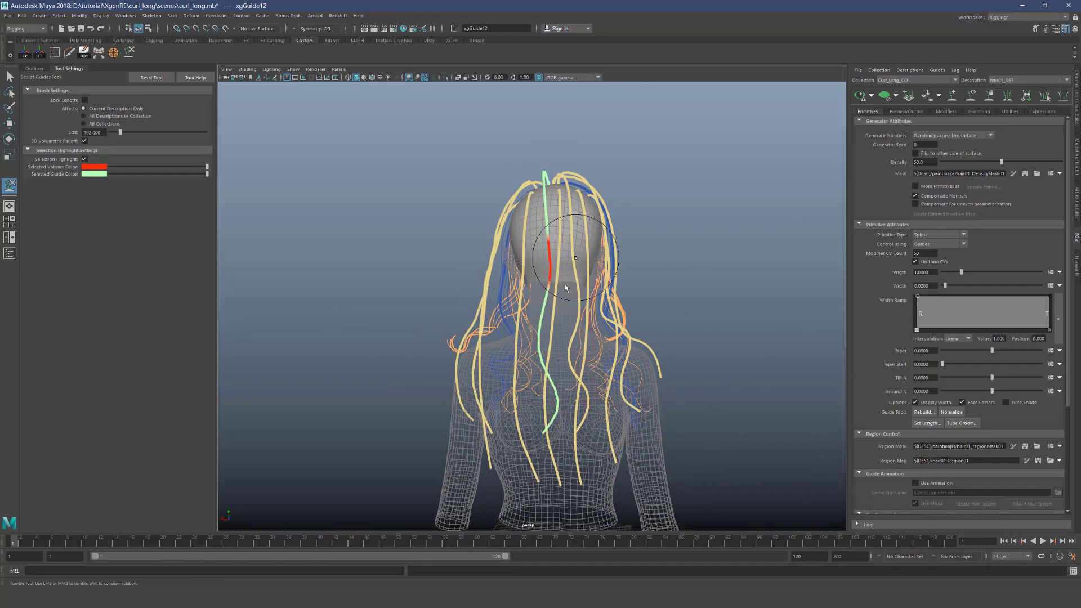
Select back guide xgGuide22 and sculpt a soft bend into its lower half with brush size 131
key(q)
key(4)
click(553, 323)
key(5)
key(y)
shift+drag(532, 272, 544, 272)
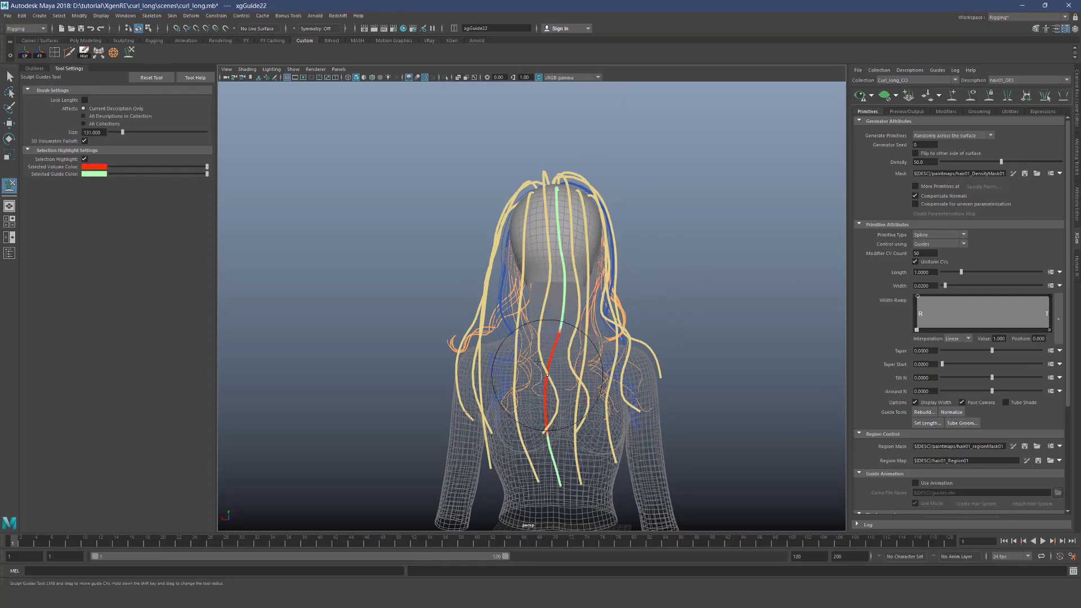
Reselect xgGuide12 and refine the waves along its middle and lower part with a smaller sculpt brush
key(q)
click(553, 414)
key(y)
drag(546, 370, 554, 352)
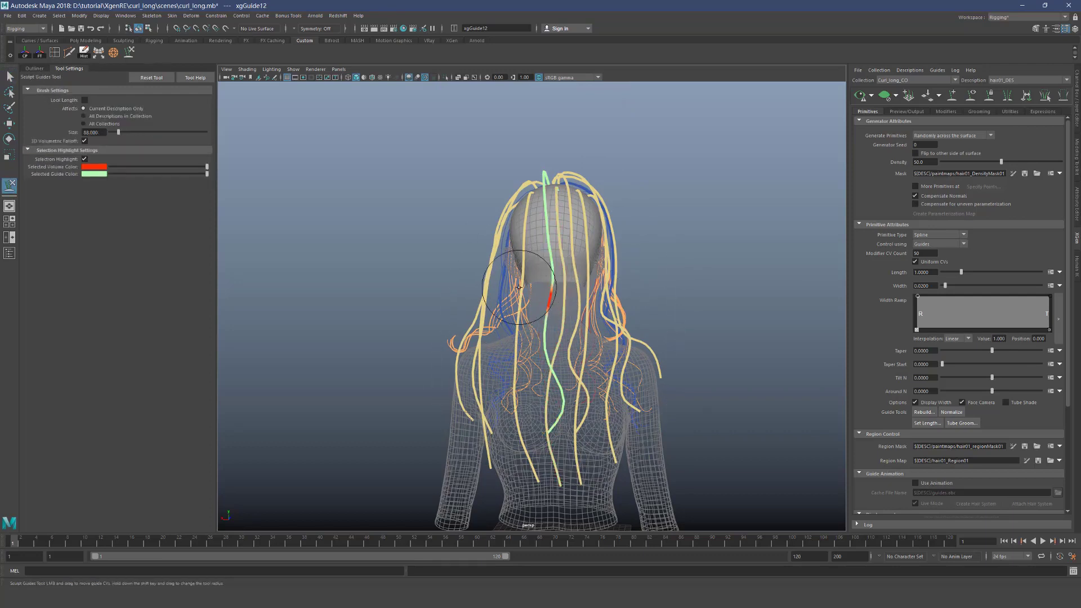
Select back guide xgGuide11 and touch up its curve at neck level with the small sculpt brush
key(q)
click(574, 334)
key(y)
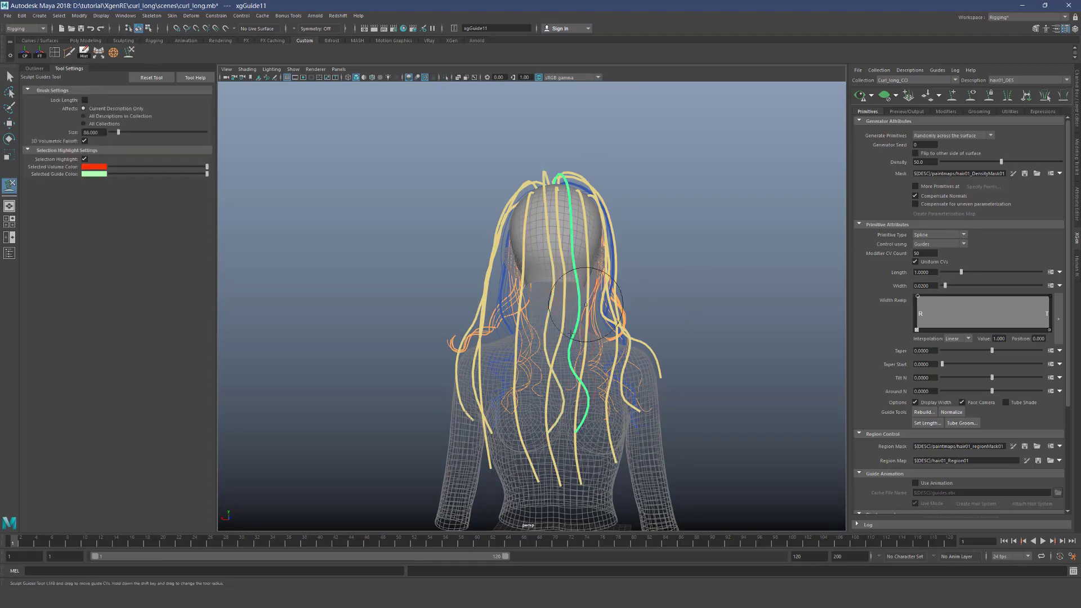
Select side guide xgGuide16 and sculpt its root section over the crown with brush size 217
key(q)
scroll(586, 323, up, 3)
alt+drag(586, 326, 467, 323)
alt+drag(438, 463, 556, 386)
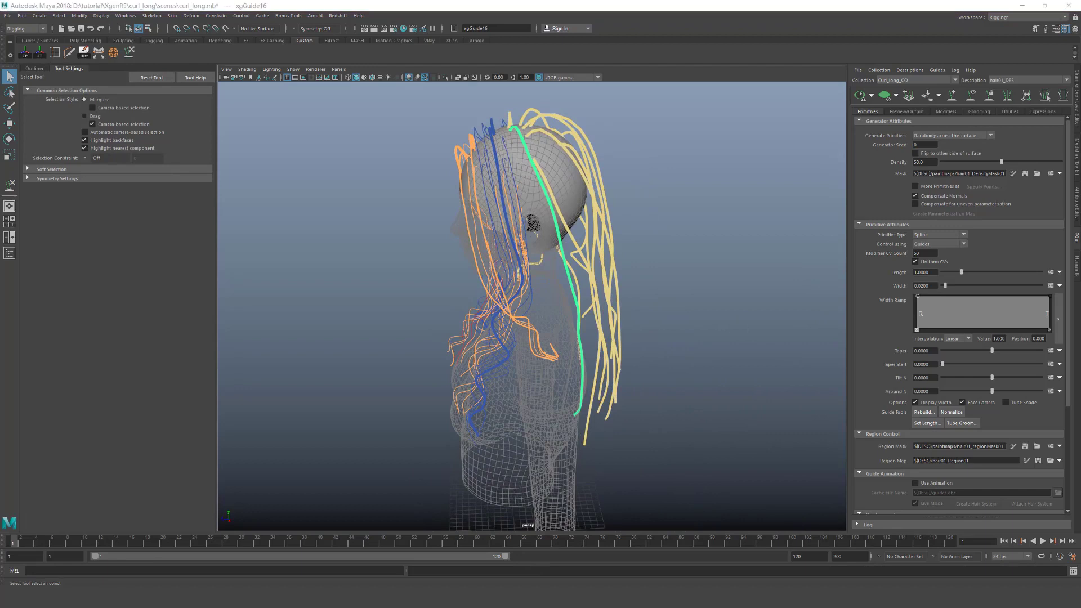
alt+middle_drag(544, 312, 558, 336)
alt+drag(572, 173, 645, 199)
key(y)
alt+drag(454, 166, 511, 161)
alt+middle_drag(512, 160, 519, 287)
alt+right_drag(467, 286, 520, 286)
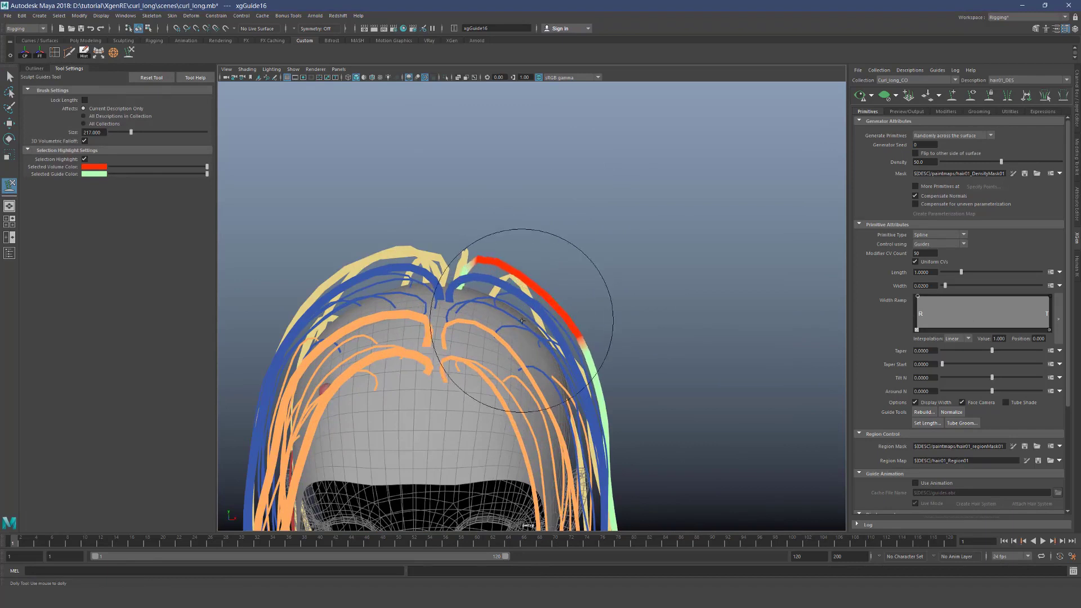
mouse_move(521, 333)
alt+mouse_down()
mouse_move(548, 365)
mouse_move(533, 316)
alt+mouse_up()
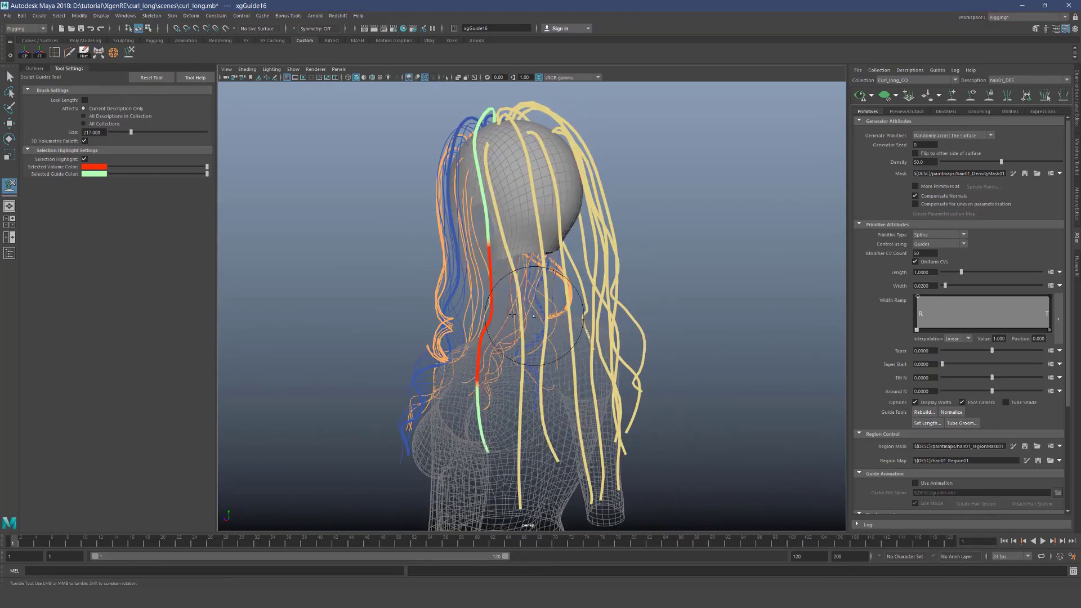
Sculpt the length of xgGuide16 into alternating waves from the neck to the tip using brush size 217
alt+drag(723, 265, 832, 247)
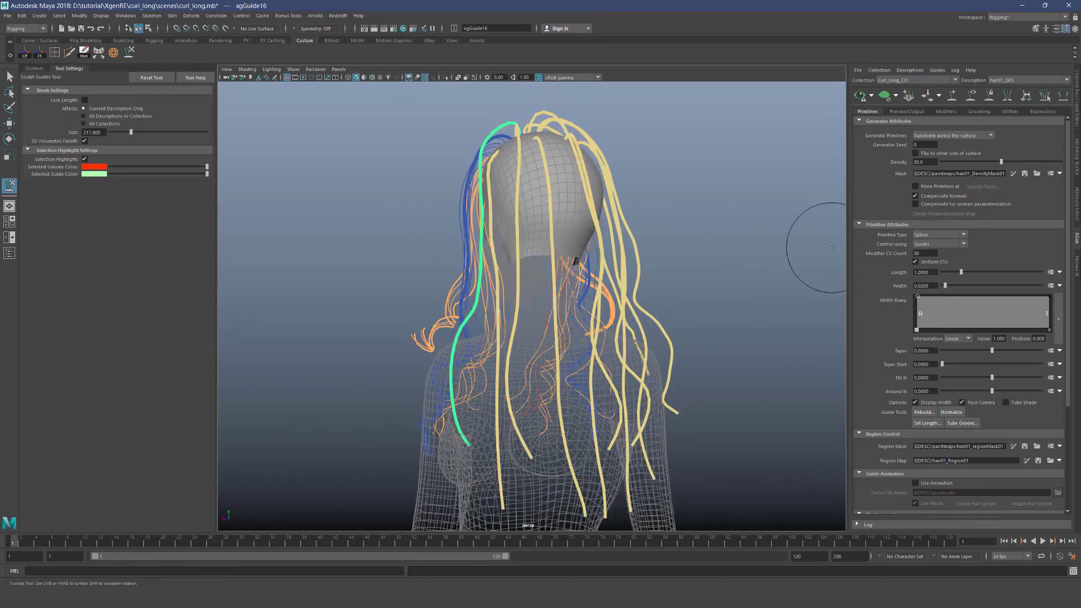
alt+right_drag(403, 370, 477, 308)
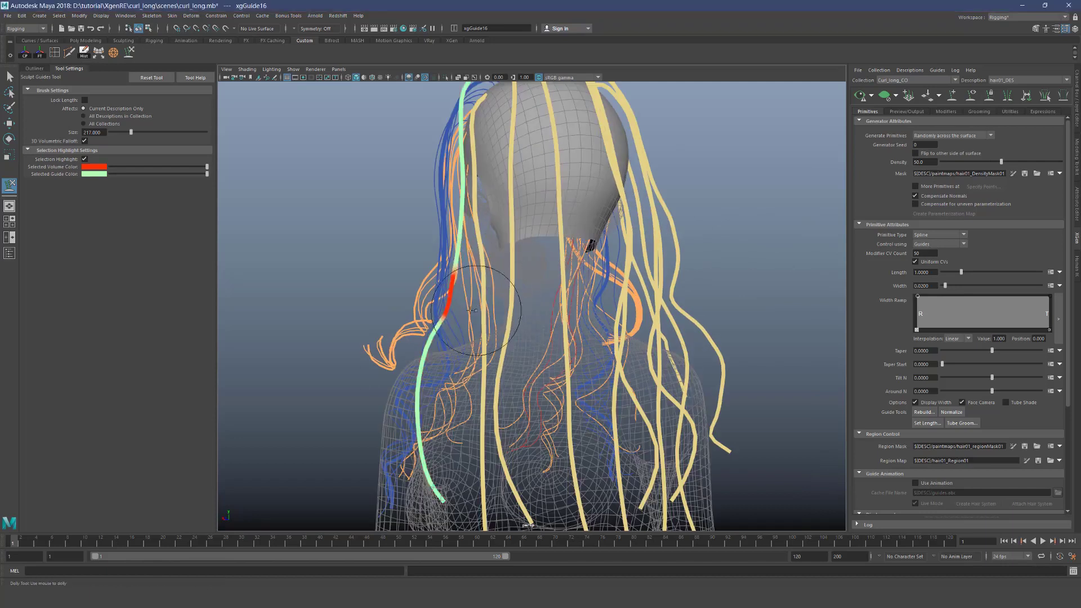
alt+drag(495, 257, 412, 345)
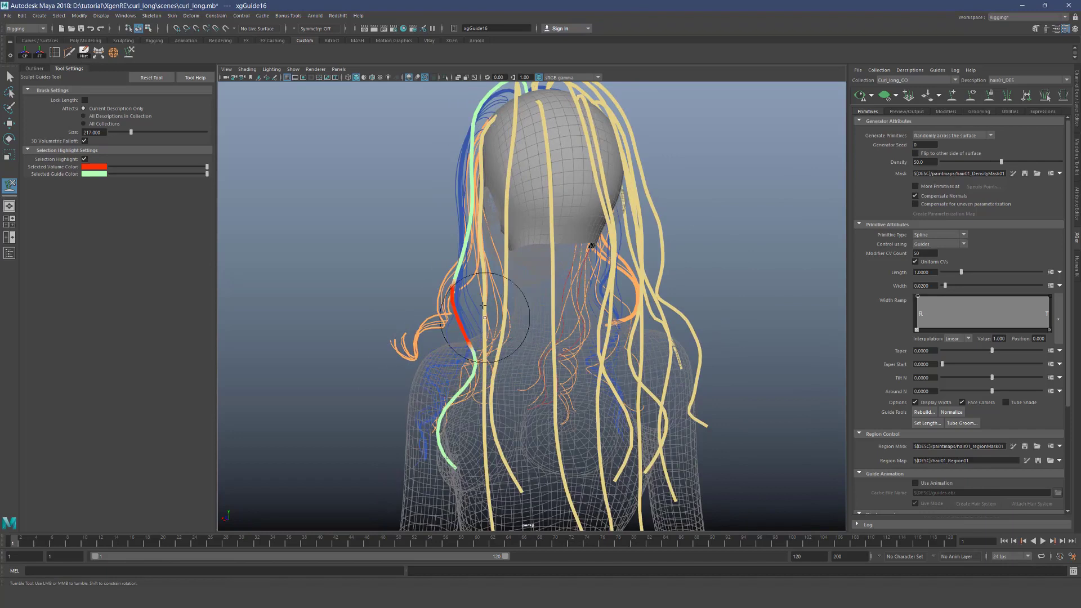
mouse_move(483, 301)
alt+mouse_down()
mouse_move(490, 324)
mouse_move(590, 352)
mouse_move(510, 305)
alt+mouse_up()
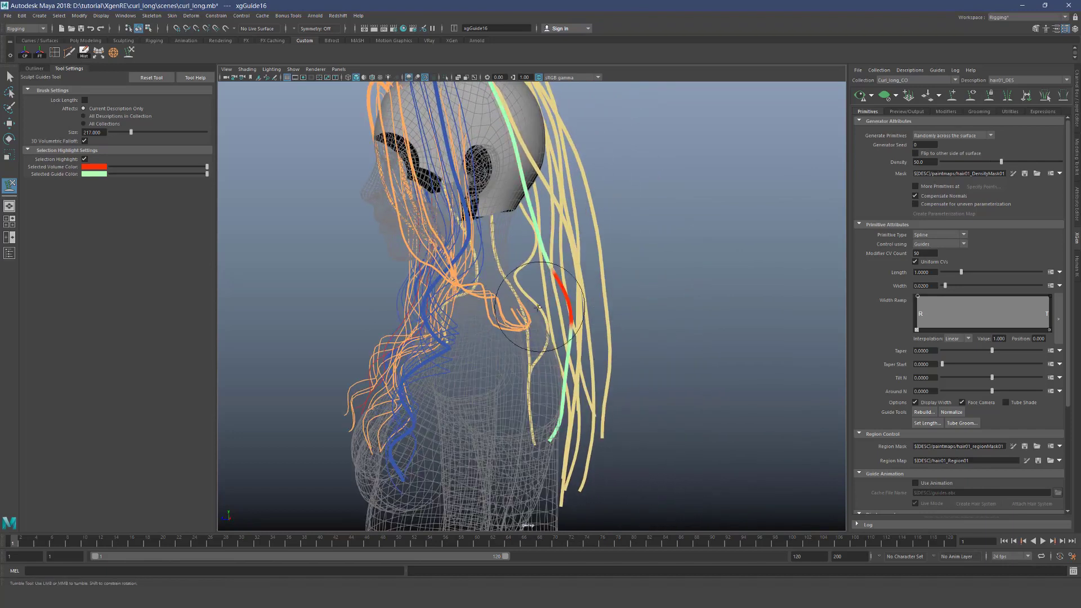
mouse_move(575, 432)
alt+mouse_down()
mouse_move(450, 447)
mouse_move(578, 436)
alt+mouse_up()
alt+drag(586, 393, 604, 389)
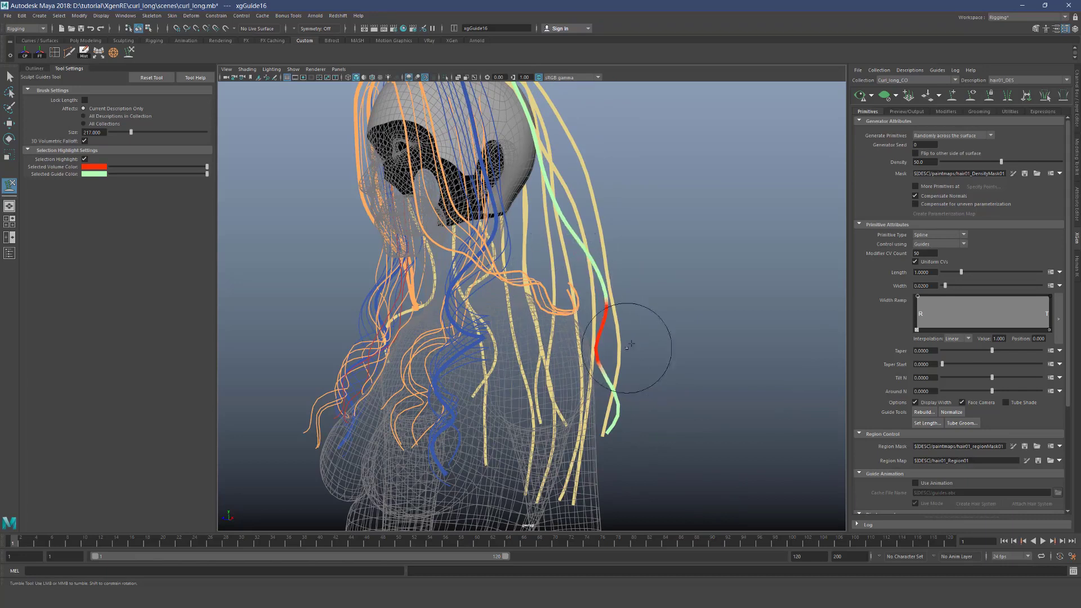
Give the waves of xgGuide16 depth by sculpting their bends inward and outward along the guide's length
alt+drag(664, 419, 637, 438)
mouse_move(541, 262)
alt+mouse_down()
mouse_move(623, 241)
mouse_move(434, 216)
mouse_move(526, 271)
mouse_move(549, 231)
alt+mouse_up()
alt+middle_drag(549, 231, 560, 350)
alt+right_drag(560, 350, 555, 389)
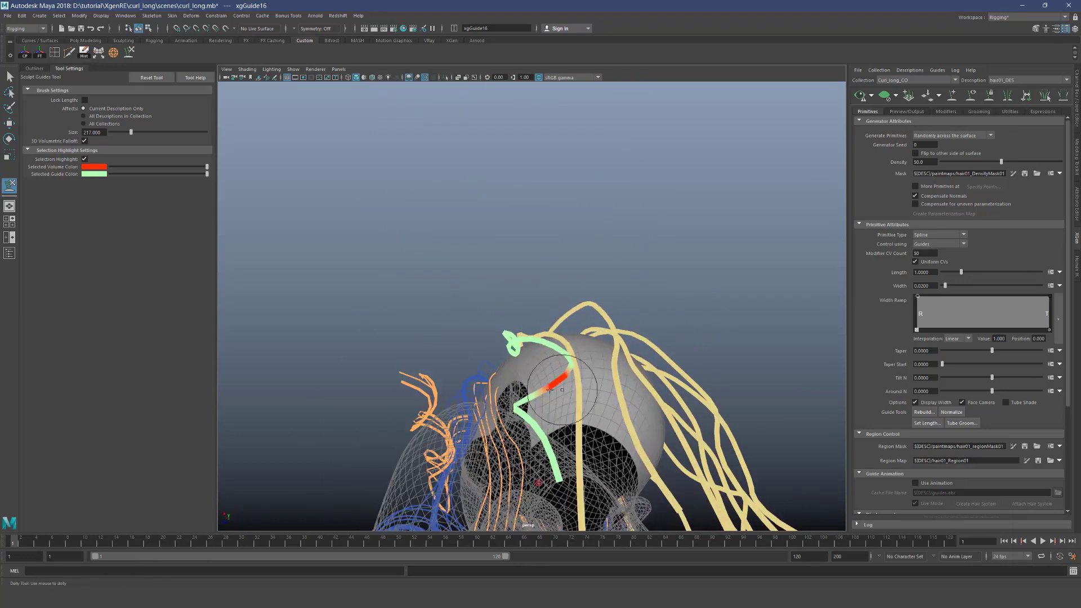
key(4)
key(5)
mouse_move(543, 391)
alt+mouse_down()
mouse_move(577, 423)
mouse_move(535, 397)
mouse_move(521, 365)
alt+mouse_up()
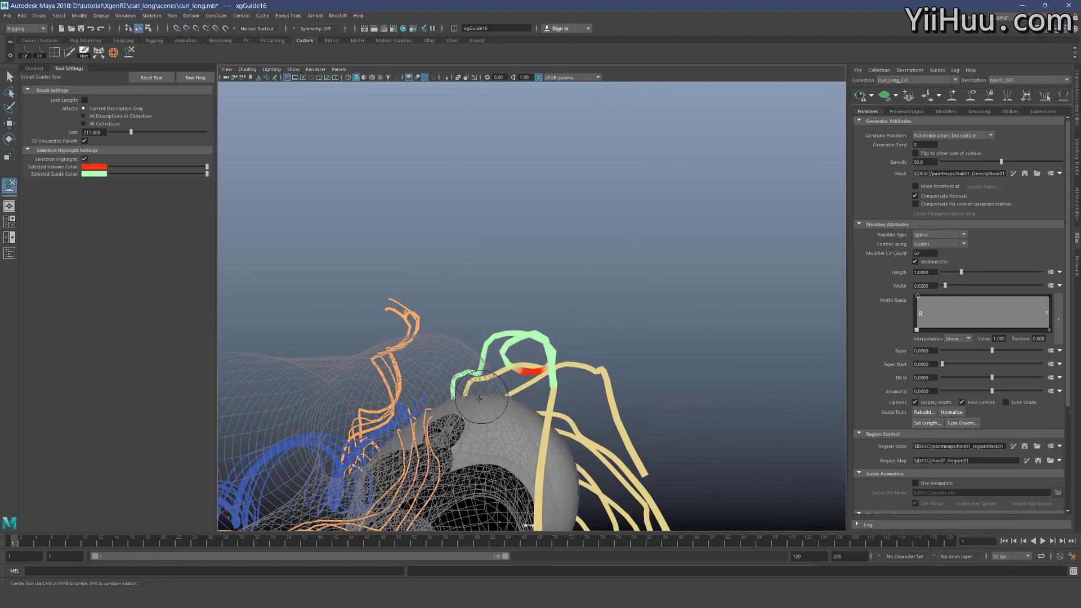
mouse_move(461, 422)
alt+mouse_down()
mouse_move(536, 363)
mouse_move(550, 362)
mouse_move(582, 412)
alt+mouse_up()
click(553, 451)
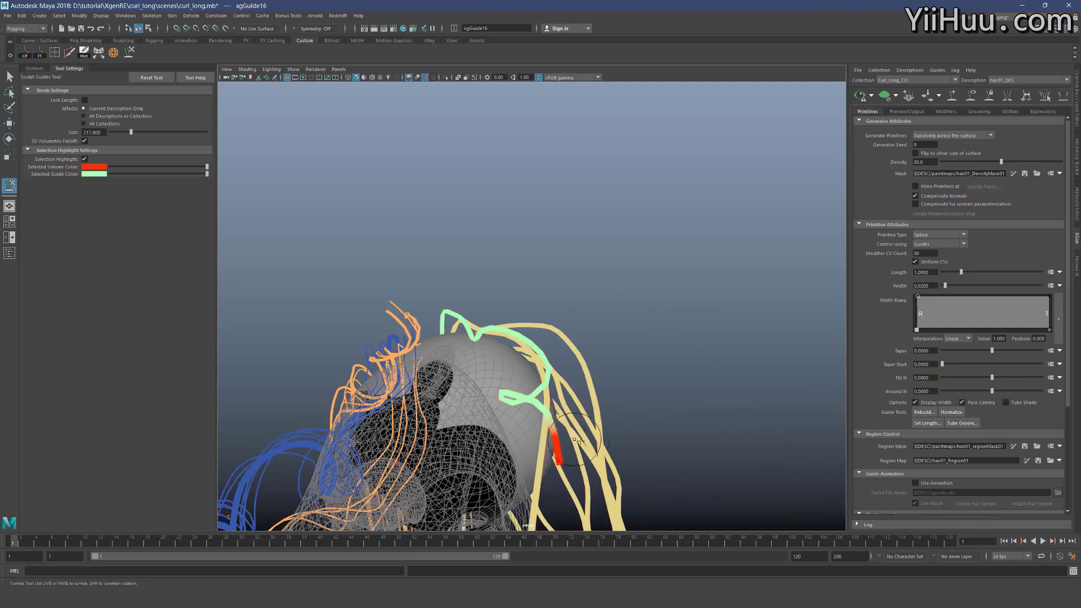
alt+drag(572, 443, 543, 463)
alt+right_drag(543, 463, 532, 434)
mouse_move(557, 337)
alt+mouse_down()
mouse_move(484, 321)
mouse_move(496, 321)
alt+mouse_up()
mouse_move(530, 278)
alt+mouse_down()
mouse_move(495, 295)
mouse_move(608, 309)
mouse_move(659, 299)
mouse_move(492, 301)
mouse_move(535, 293)
mouse_move(517, 381)
alt+mouse_up()
Select back guide xgGuide20 and sculpt its root section with the brush size reduced to 63
key(q)
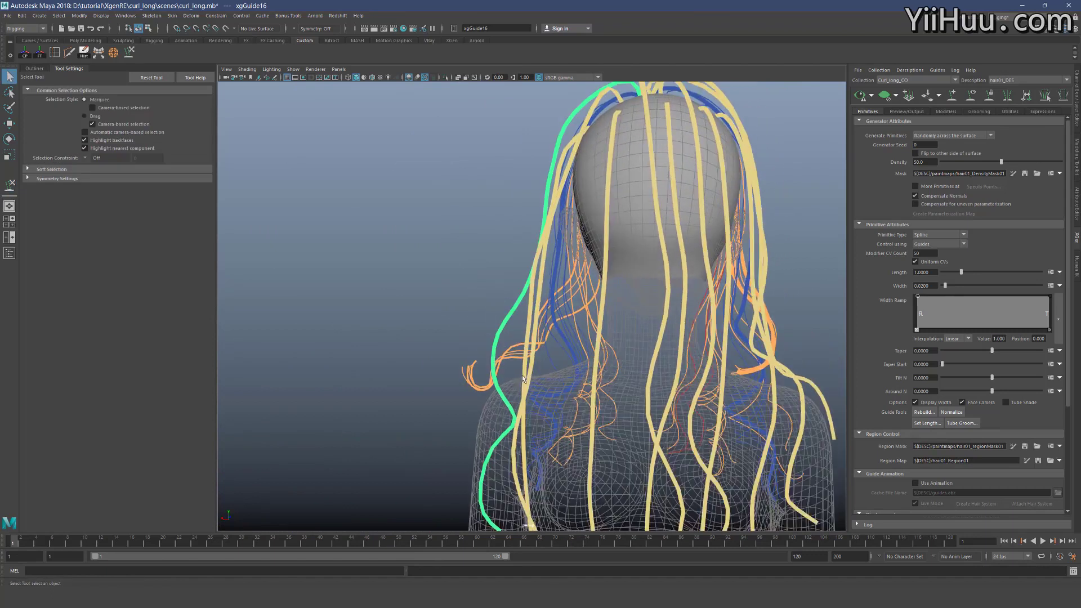
click(527, 371)
key(y)
alt+right_drag(527, 371, 440, 338)
alt+drag(439, 338, 572, 234)
alt+middle_drag(537, 207, 554, 316)
scroll(555, 317, up, 2)
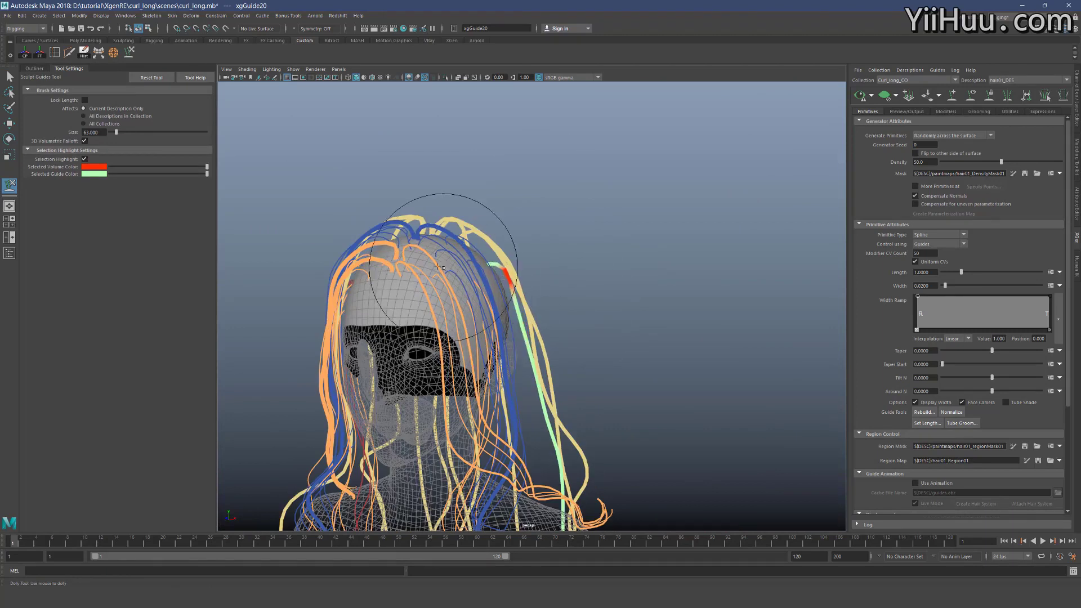
scroll(485, 365, down, 4)
Select side guide xgGuide19 and sculpt its lower end closer to the back with brush size 175
key(q)
mouse_move(592, 330)
alt+mouse_down()
mouse_move(613, 352)
mouse_move(784, 357)
alt+mouse_up()
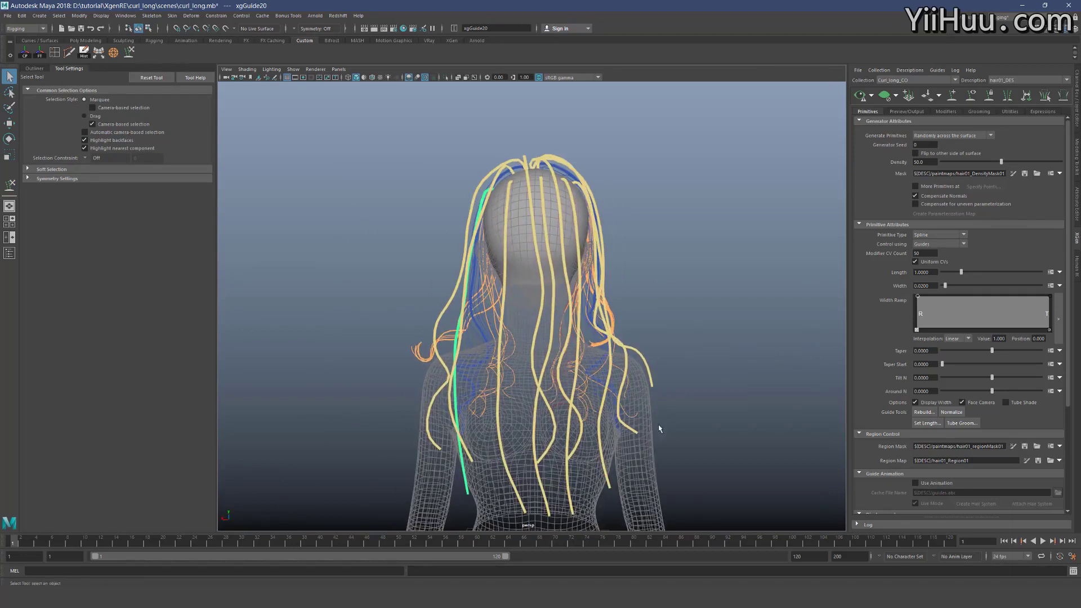
scroll(669, 415, up, 4)
key(y)
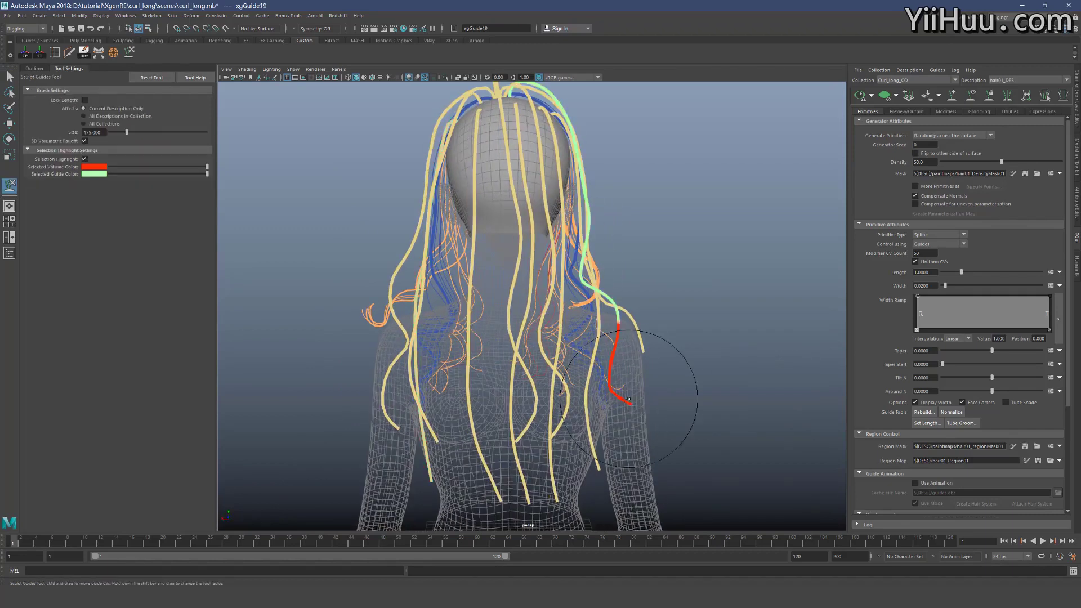
alt+drag(663, 386, 627, 407)
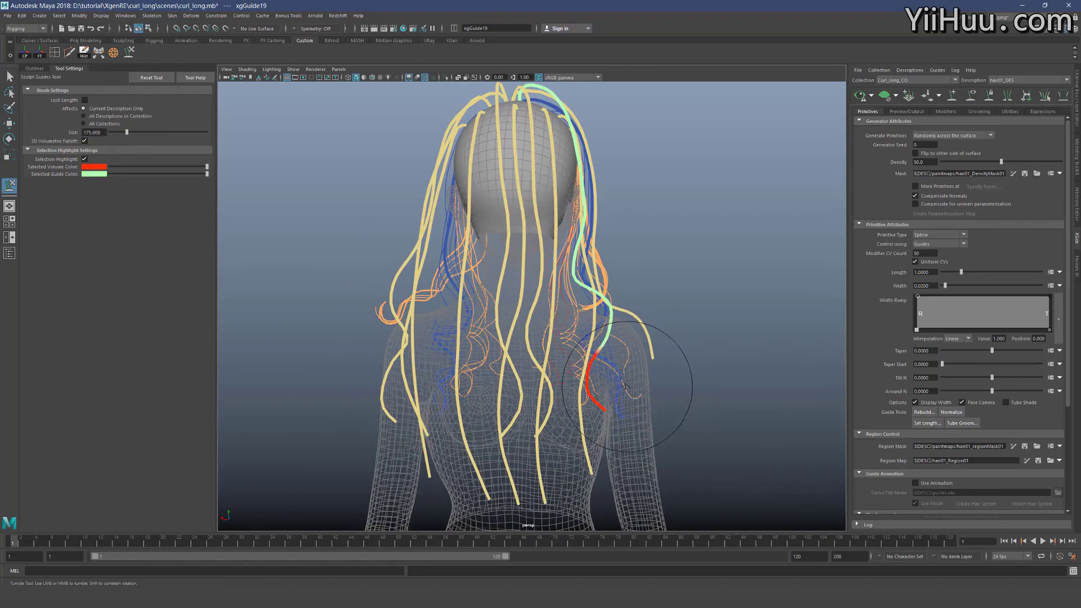
key(q)
scroll(627, 386, down, 3)
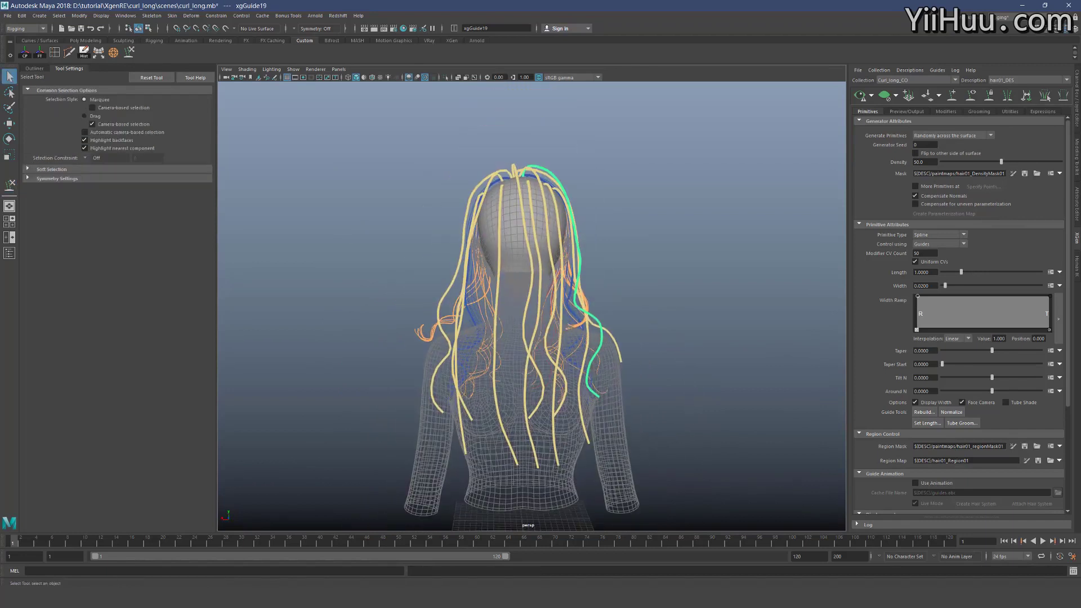
Select back guide xgGuide12, scale it slightly and save the scene
key(alt+Tab)
alt+drag(521, 356, 532, 385)
scroll(532, 385, up, 3)
alt+drag(508, 340, 536, 393)
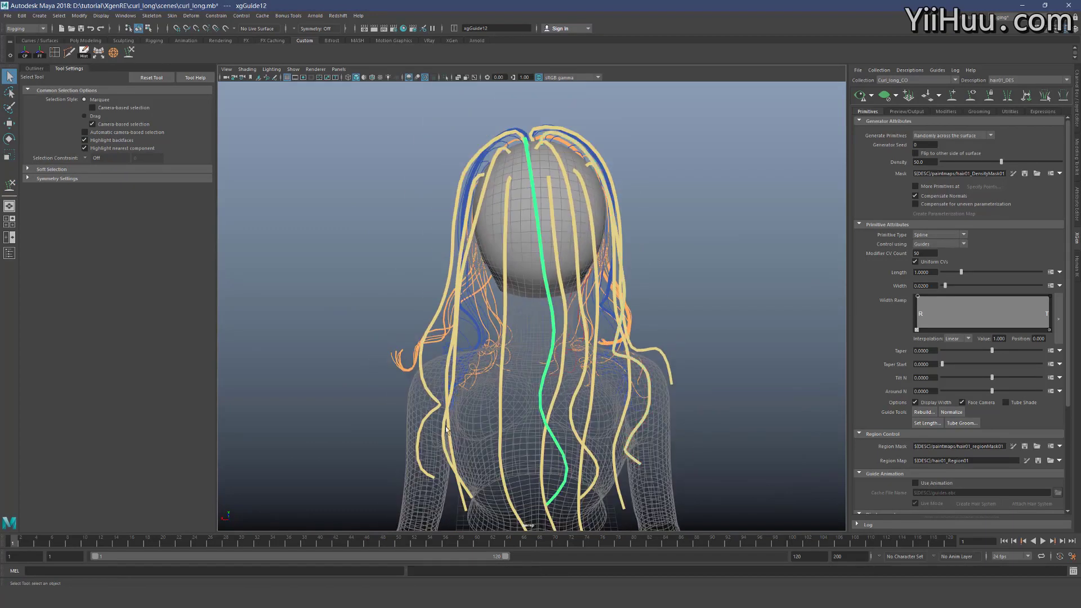
scroll(444, 440, down, 5)
key(r)
drag(527, 209, 528, 209)
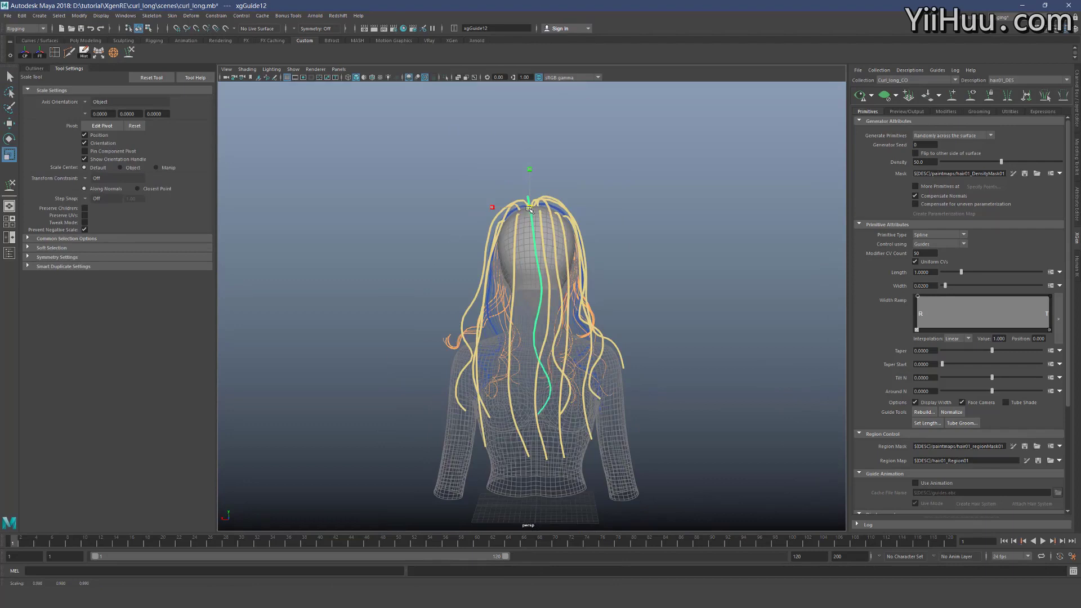
key(y)
key(q)
scroll(543, 369, up, 3)
mouse_move(530, 325)
alt+mouse_down()
mouse_move(534, 347)
mouse_move(528, 340)
mouse_move(588, 374)
mouse_move(489, 217)
alt+mouse_up()
key(ctrl+s)
Select side guide xgGuide16 and reshape its root section near the crown with brush size 154
key(4)
click(493, 218)
key(5)
click(499, 215)
key(4)
key(5)
key(y)
alt+drag(551, 197, 538, 184)
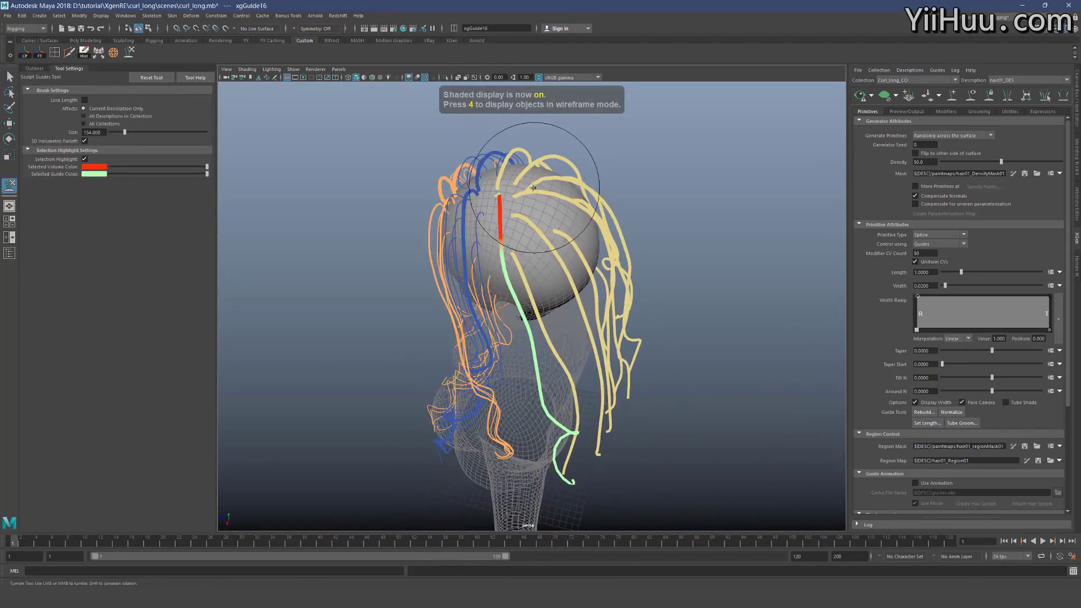
drag(539, 224, 531, 177)
key(q)
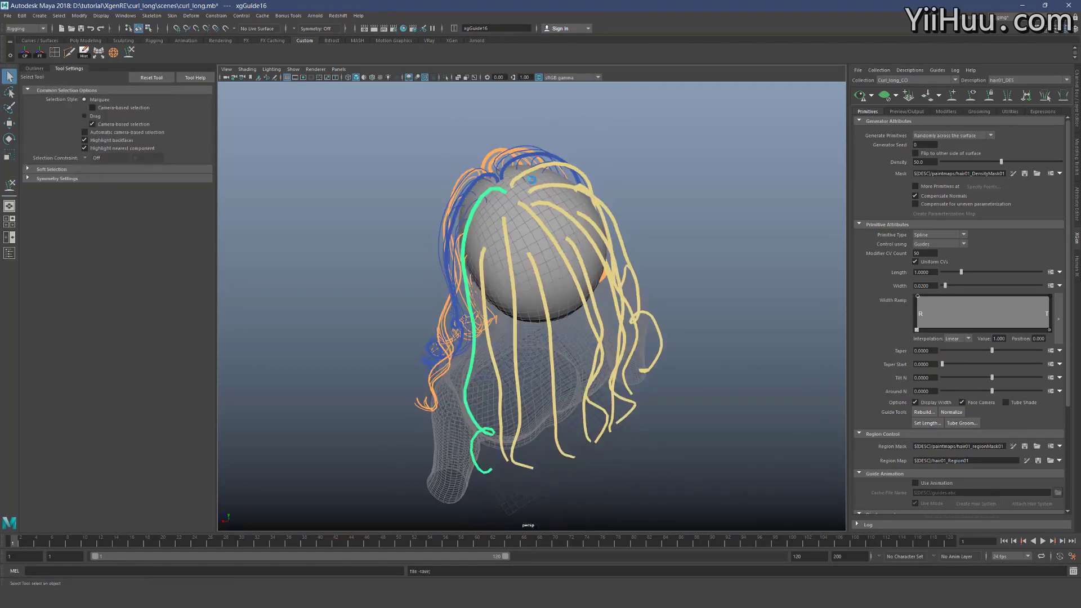
Activate the guide placement tool and examine the guide roots around the crown and back of the head
alt+right_drag(531, 177, 676, 146)
click(952, 95)
alt+middle_drag(464, 133, 504, 228)
alt+right_drag(479, 217, 512, 246)
mouse_move(512, 246)
alt+mouse_down()
mouse_move(560, 239)
mouse_move(521, 251)
alt+mouse_up()
alt+right_drag(538, 273, 501, 254)
alt+drag(574, 296, 546, 272)
alt+right_drag(491, 197, 518, 216)
Select xgGuide15 and sculpt its lower half into a wave toward the middle of the back with brush sizes 154 and 109
key(q)
key(4)
click(517, 219)
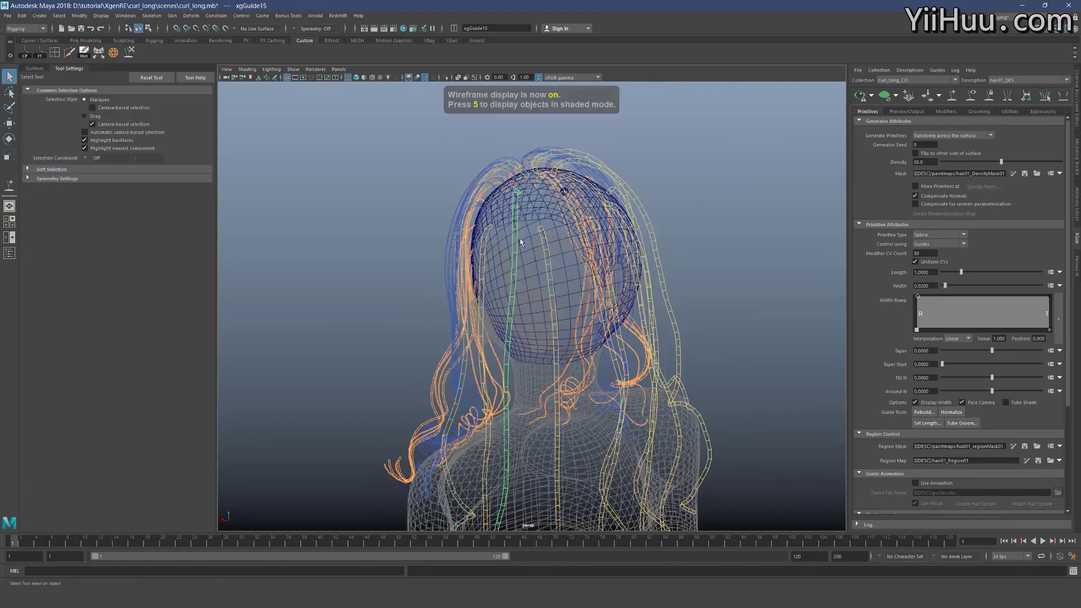
key(5)
alt+right_drag(529, 315, 495, 332)
key(y)
alt+drag(499, 336, 514, 353)
alt+middle_drag(515, 361, 516, 300)
alt+drag(516, 300, 505, 294)
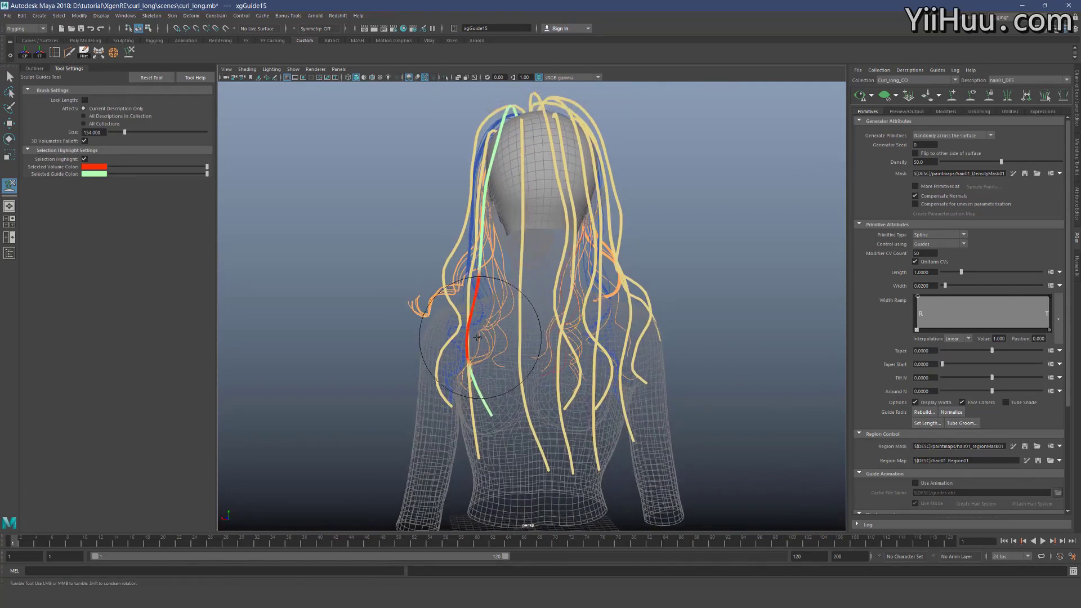
alt+drag(523, 331, 519, 346)
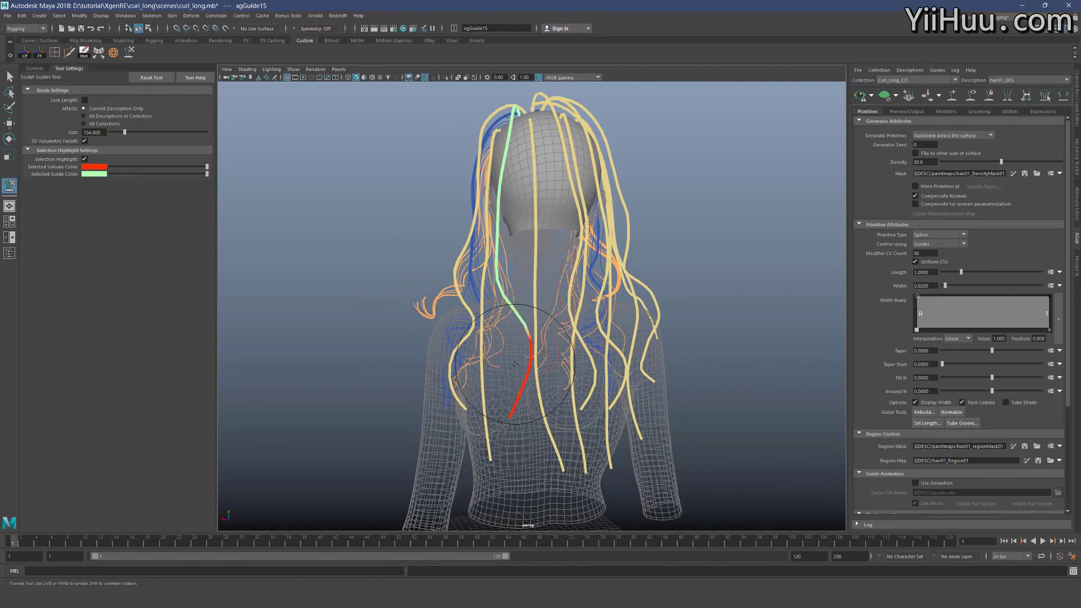
alt+drag(519, 361, 510, 340)
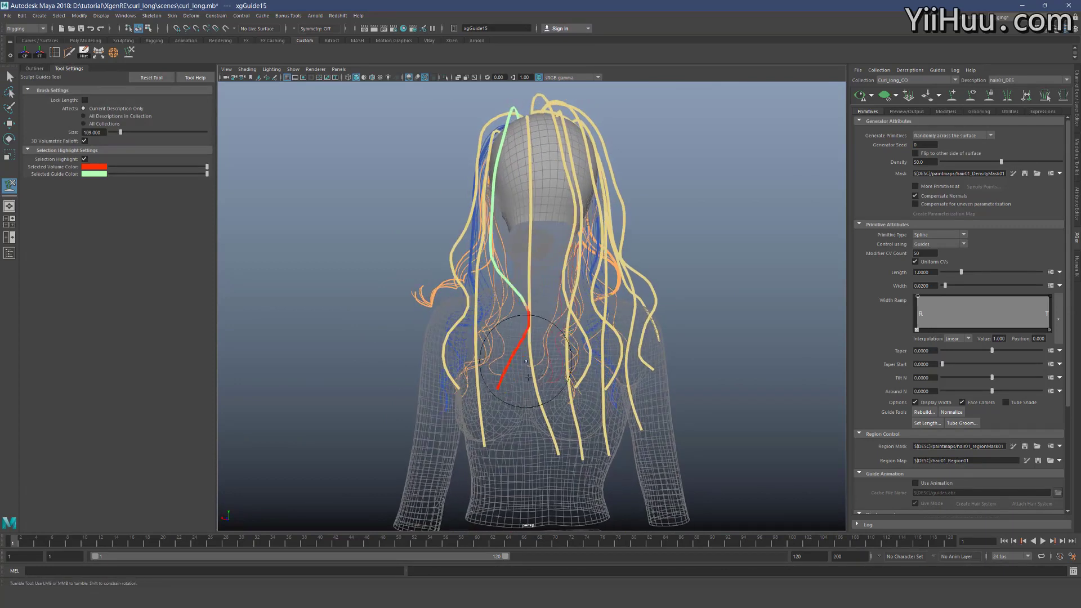
key(q)
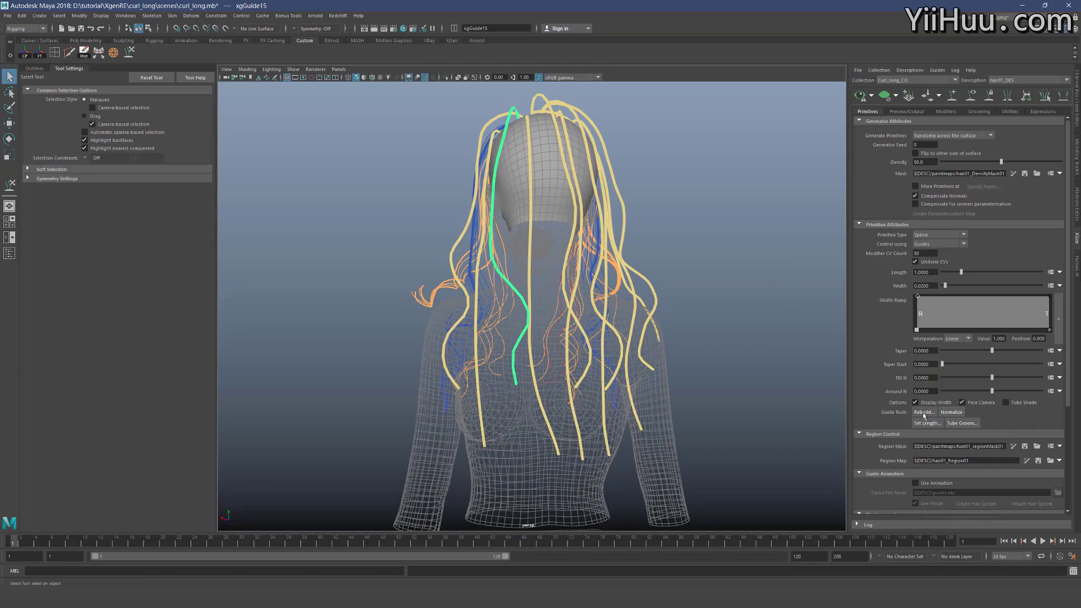
Rebuild xgGuide15 with a new CV count and curl its lower end with brush size 69
click(924, 412)
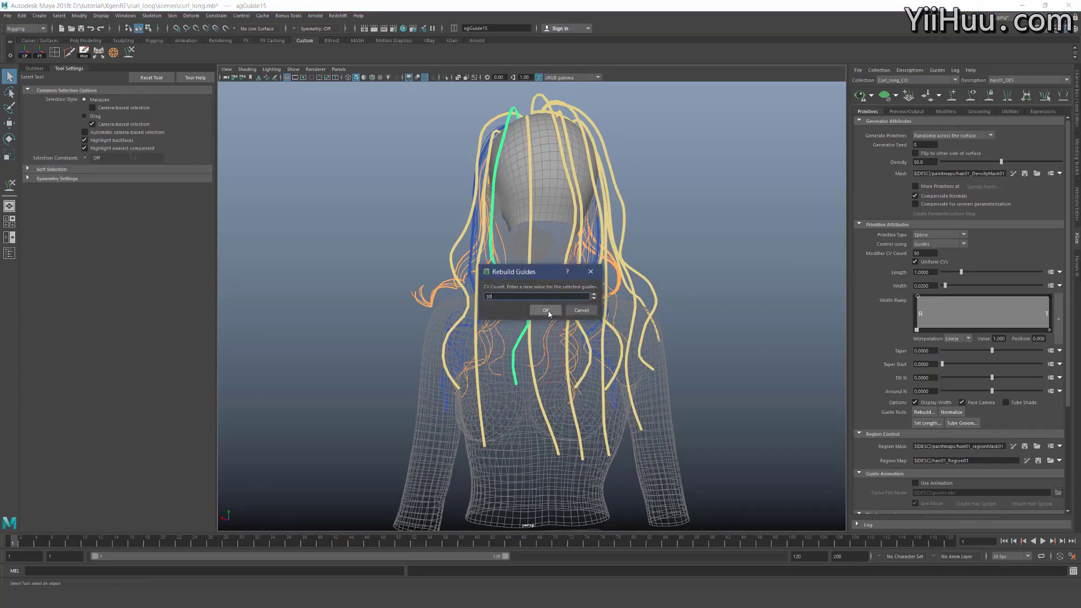
click(547, 311)
key(y)
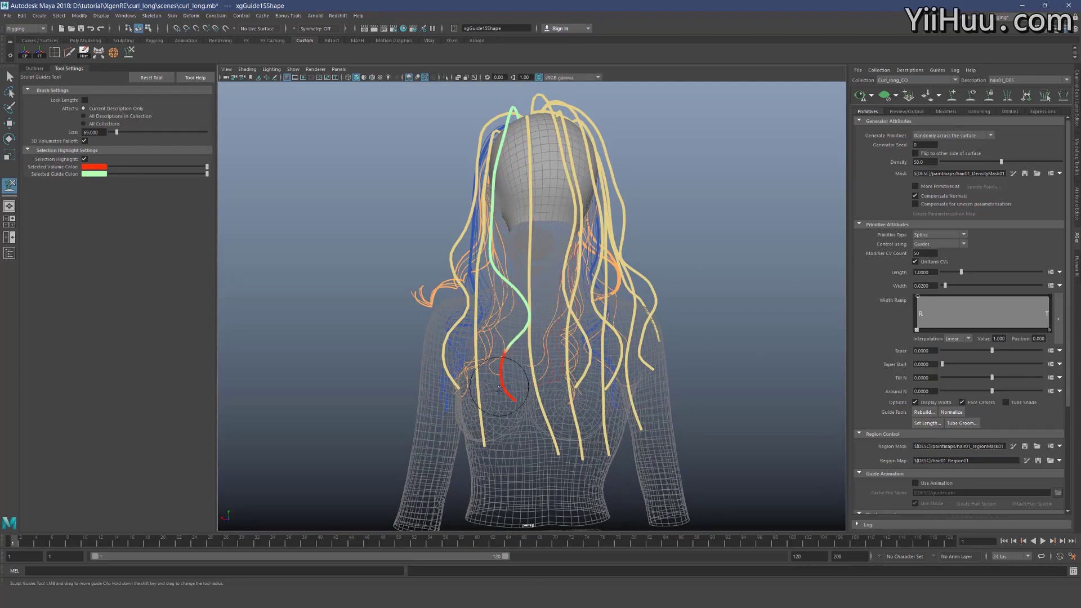
key(q)
Select side guide xgGuide16 and adjust its lower end with brush size 211
mouse_move(459, 391)
alt+mouse_down()
mouse_move(436, 408)
mouse_move(451, 376)
alt+mouse_up()
click(435, 394)
key(y)
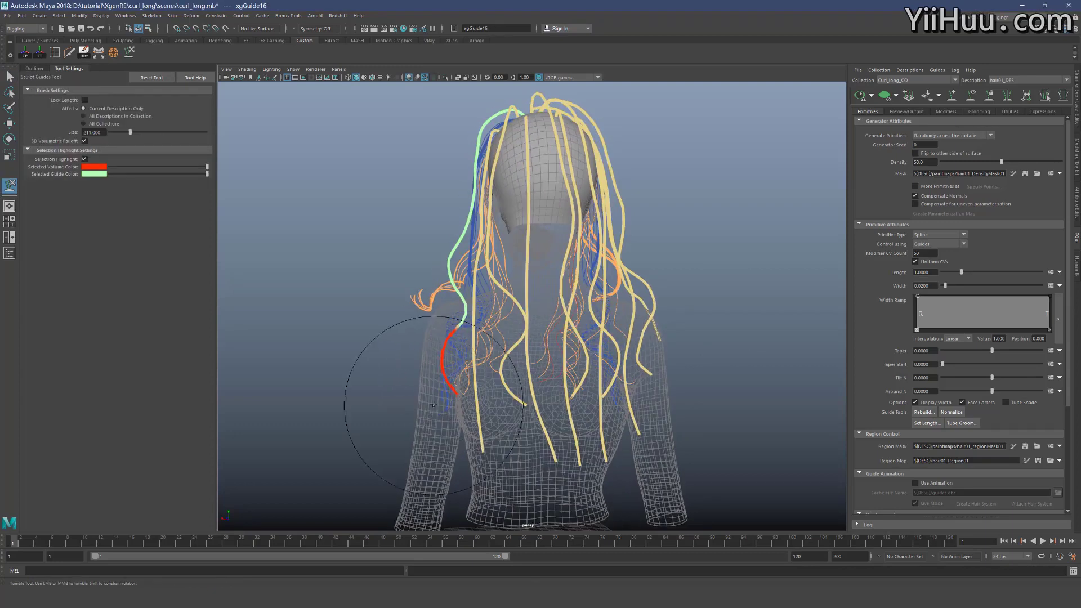
key(q)
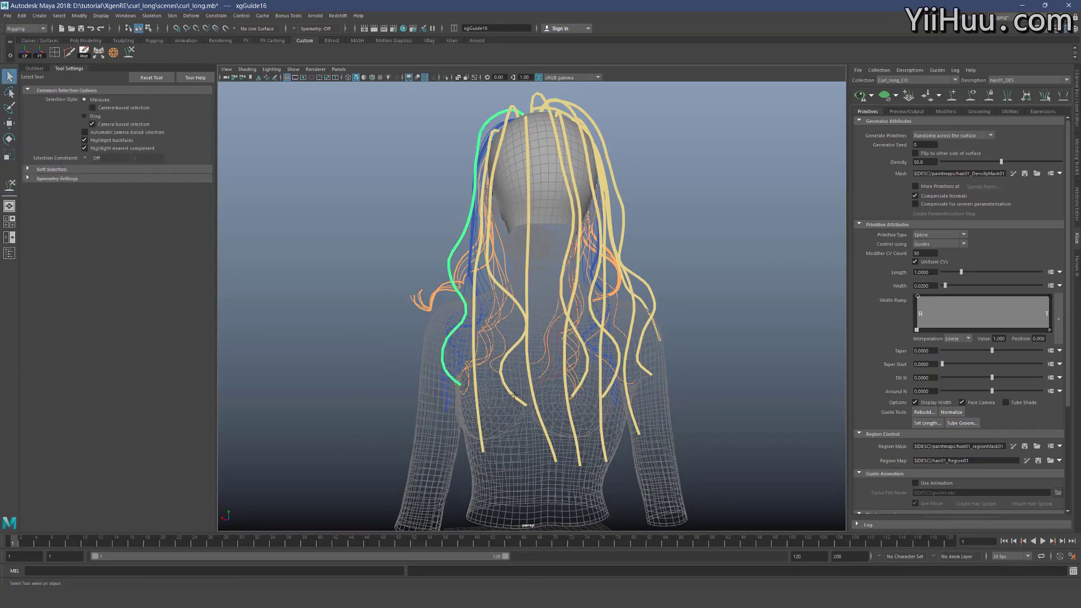
Select xgGuide15 on the back of the head and shift its upper section toward the middle
alt+drag(476, 416, 486, 411)
click(493, 274)
key(y)
alt+drag(494, 274, 488, 239)
alt+middle_drag(451, 186, 451, 213)
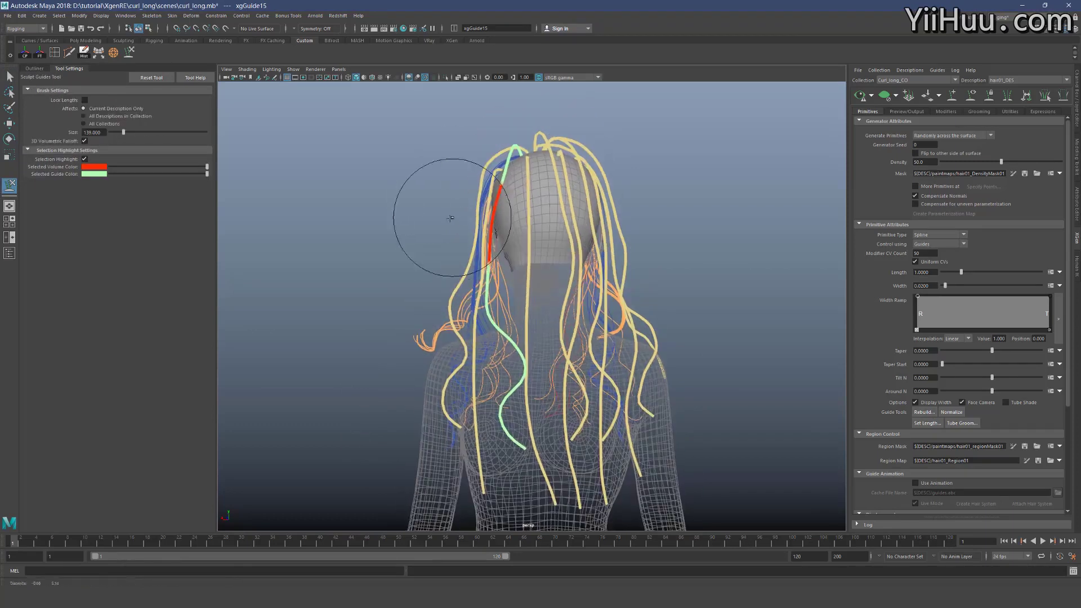
mouse_move(449, 225)
alt+mouse_down()
mouse_move(391, 243)
mouse_move(398, 205)
alt+mouse_up()
mouse_move(387, 250)
mouse_down()
mouse_move(575, 252)
mouse_move(601, 233)
mouse_up()
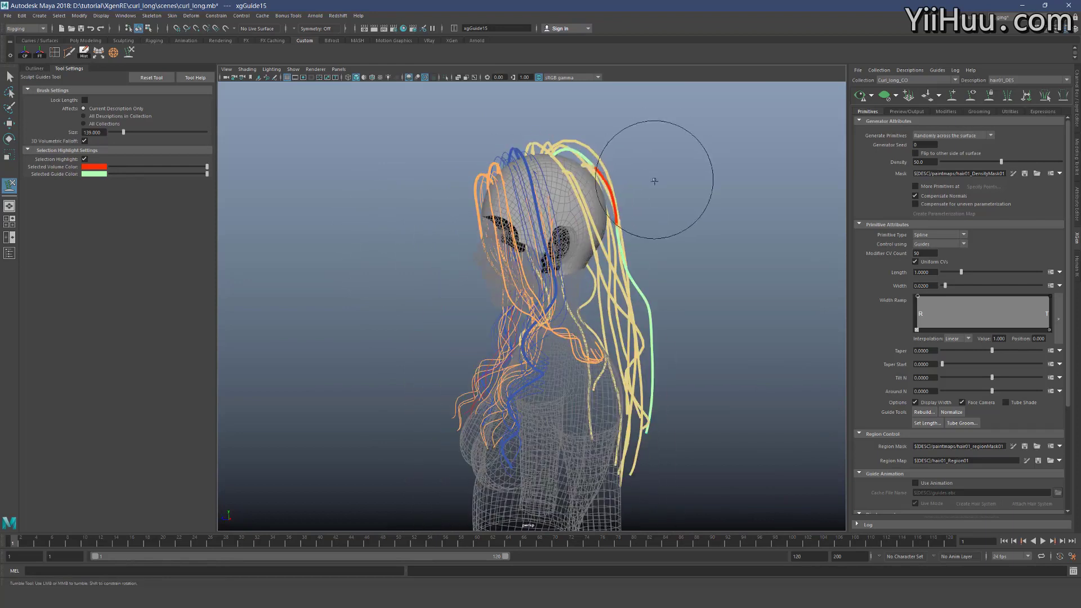
Sculpt the lower wave of xgGuide15 toward the middle of the back with brush size 127
mouse_move(509, 207)
alt+mouse_down()
mouse_move(529, 188)
mouse_move(668, 242)
mouse_move(686, 314)
alt+mouse_up()
drag(531, 414, 559, 412)
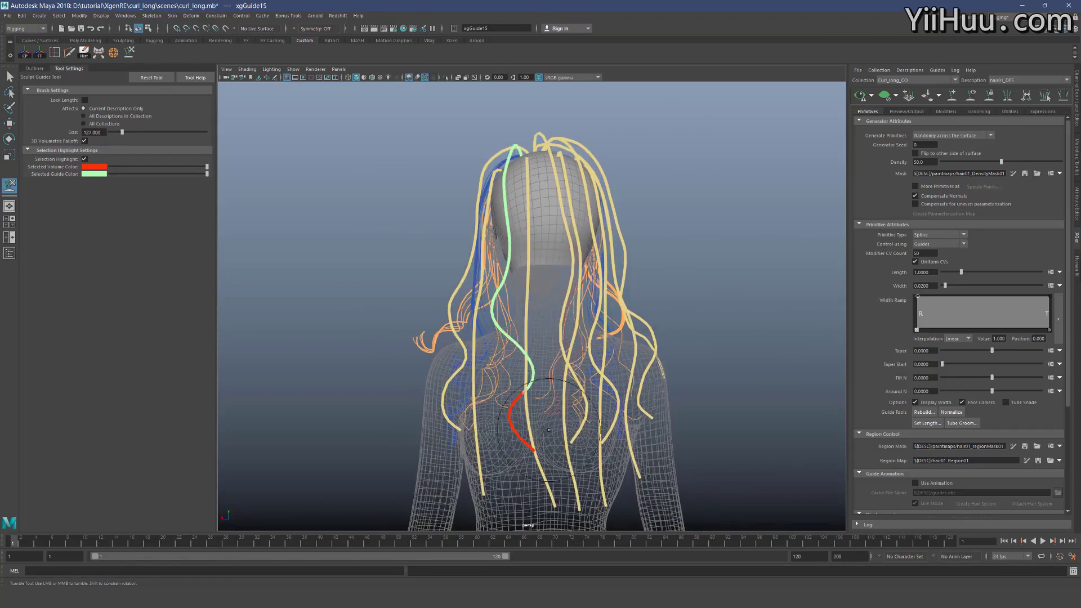
drag(531, 402, 569, 402)
Adjust the lower end of xgGuide15 in profile, curving it in toward the back with brush size 149
key(q)
mouse_move(601, 358)
alt+mouse_down()
mouse_move(586, 353)
mouse_move(651, 333)
mouse_move(704, 338)
alt+mouse_up()
key(y)
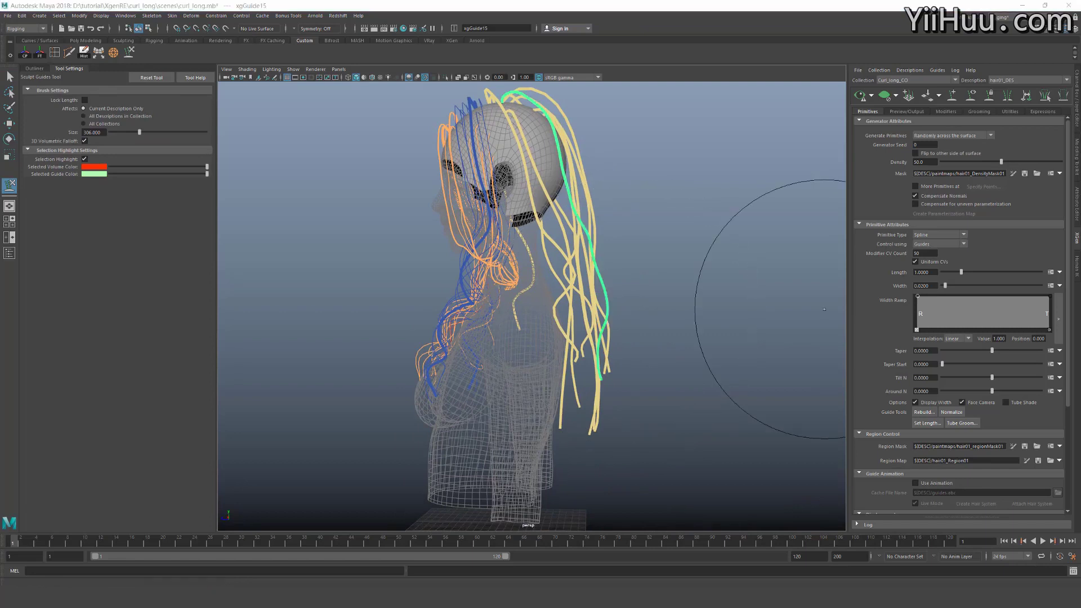
scroll(688, 280, up, 3)
mouse_move(680, 280)
alt+middle_down()
mouse_move(648, 316)
mouse_move(648, 276)
alt+middle_up()
drag(650, 309, 557, 326)
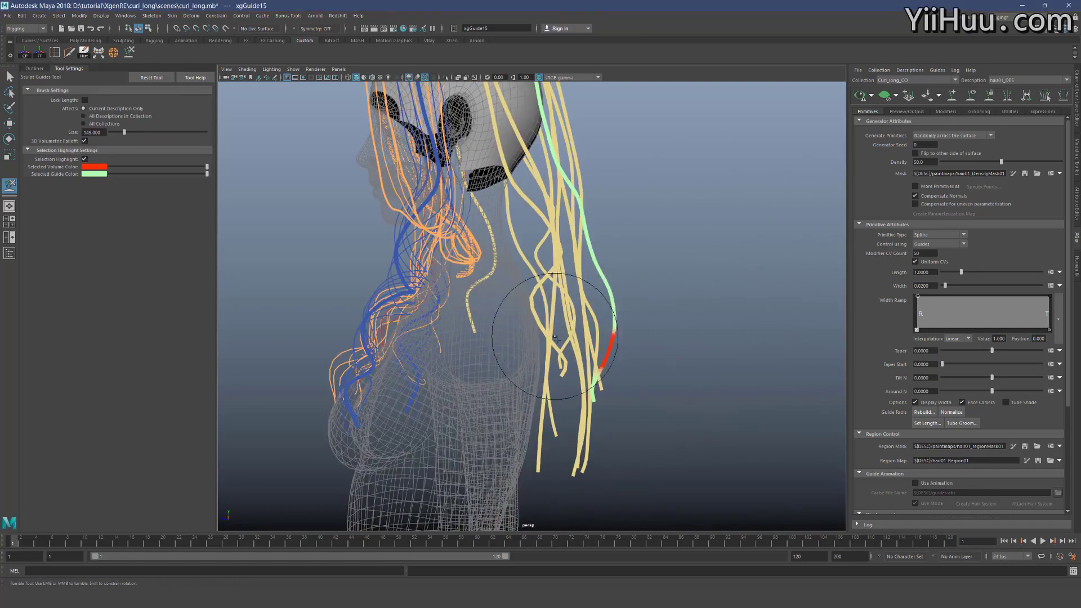
alt+right_drag(627, 205, 591, 181)
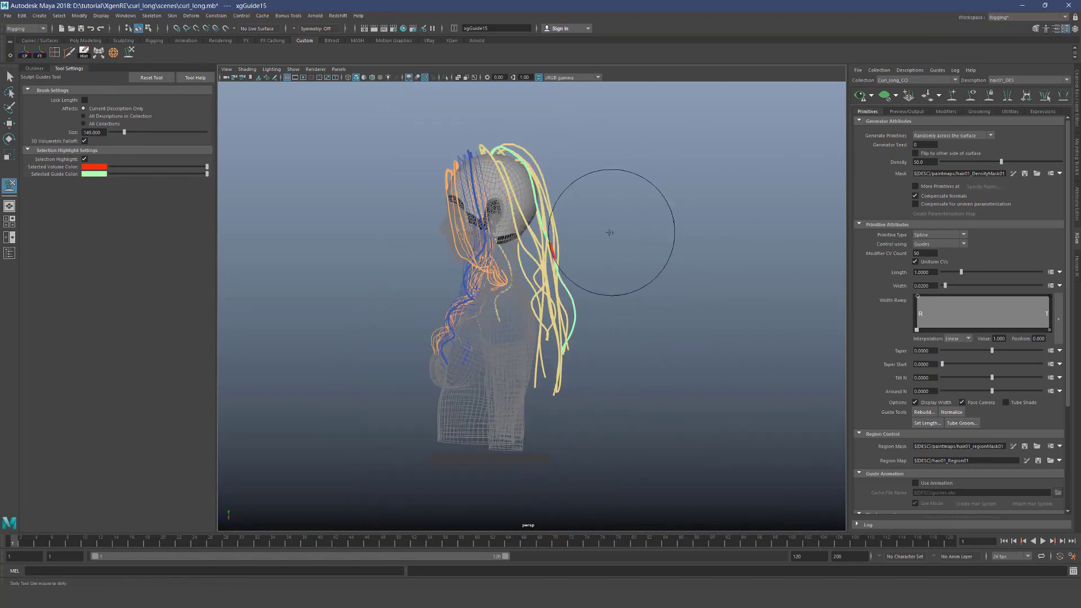
Select xgGuide12 and adjust its lower section from the opposite side with brush size 149
mouse_move(628, 236)
alt+mouse_down()
mouse_move(565, 242)
mouse_move(502, 280)
alt+mouse_up()
scroll(502, 280, up, 4)
key(q)
click(500, 287)
key(y)
alt+drag(574, 347, 530, 340)
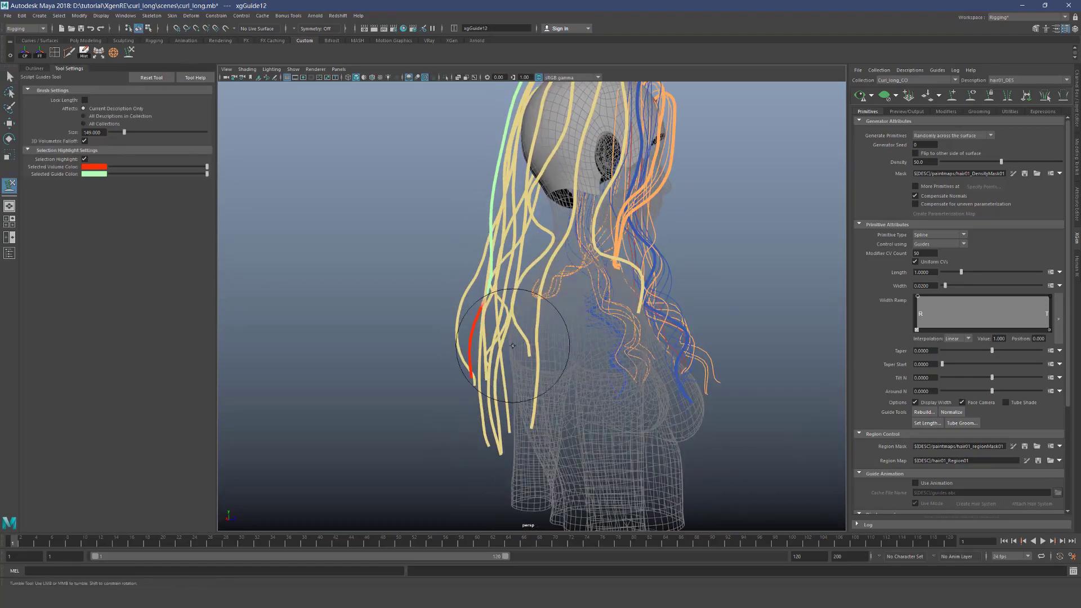
Select xgGuide11 and adjust its lower end in profile with brush size 134
key(q)
mouse_move(489, 430)
alt+mouse_down()
mouse_move(670, 388)
mouse_move(534, 369)
mouse_move(514, 345)
alt+mouse_up()
key(y)
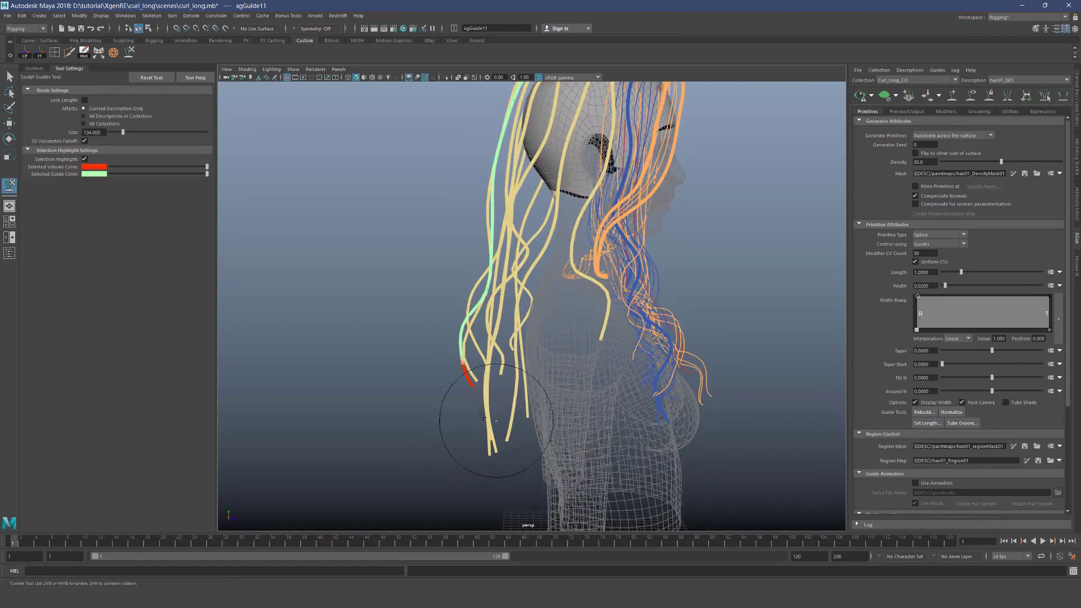
key(q)
key(y)
Select the three long back guides including xgGuide21, turn off 3D volumetric falloff, and bend their tips toward the body with brush size 168
key(q)
mouse_move(484, 405)
alt+mouse_down()
mouse_move(544, 403)
mouse_move(492, 374)
alt+mouse_up()
key(y)
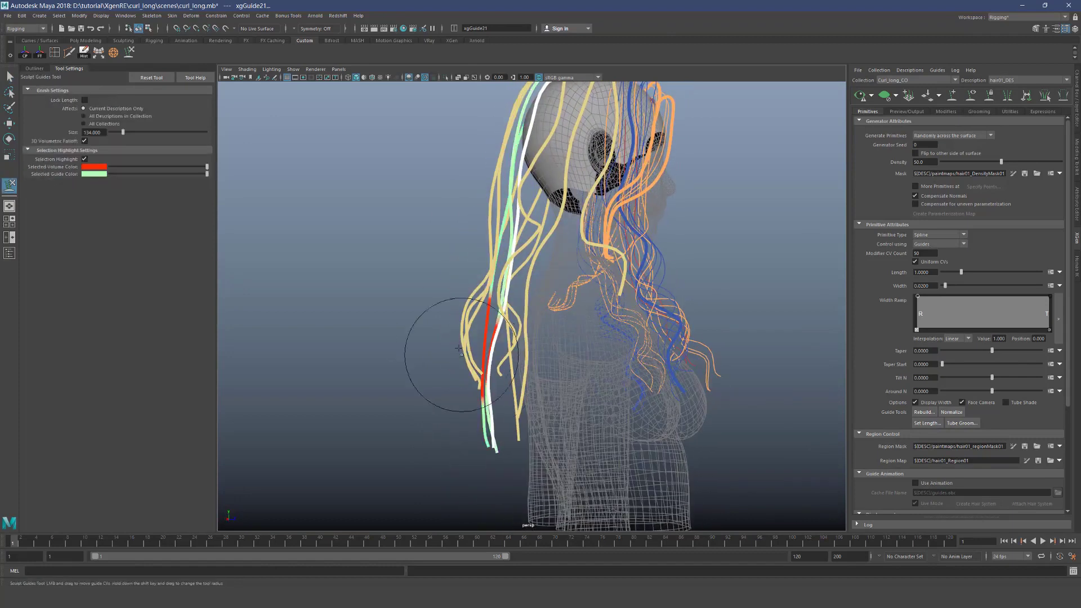
alt+drag(467, 337, 458, 338)
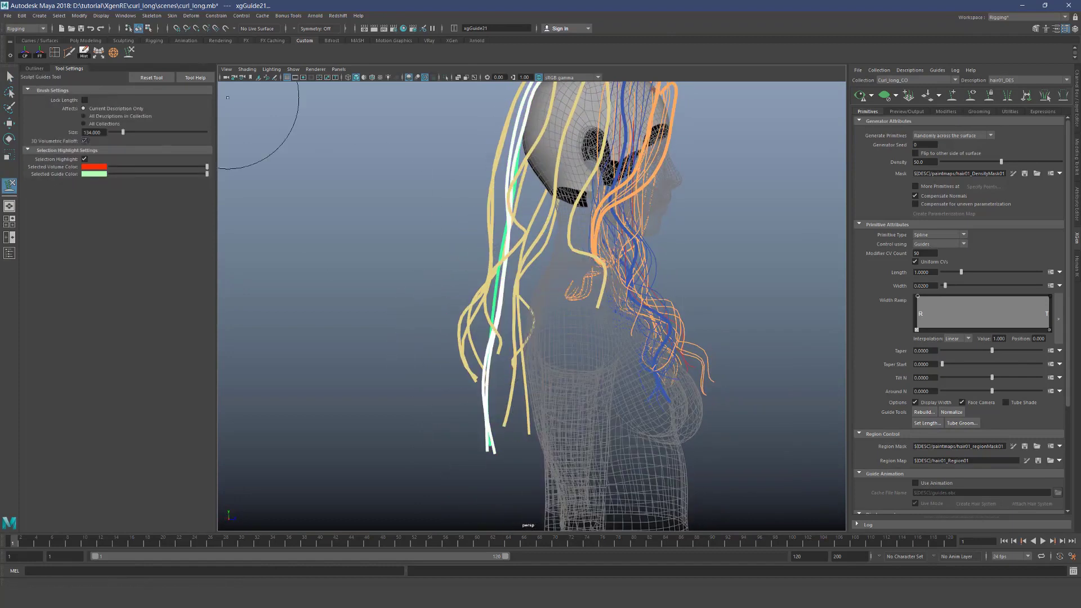
click(85, 141)
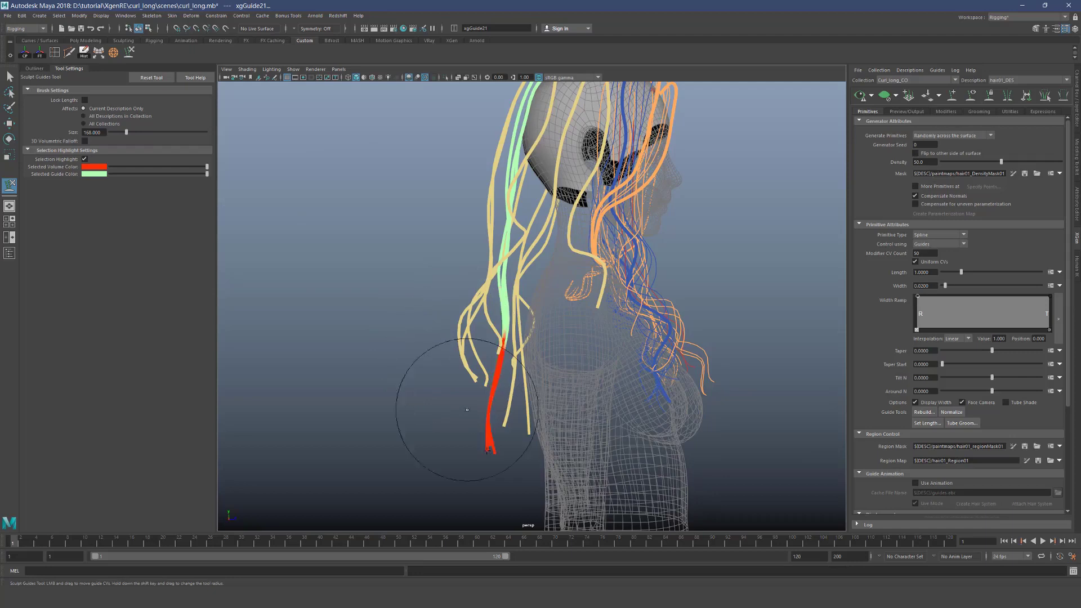
alt+middle_drag(482, 477, 460, 418)
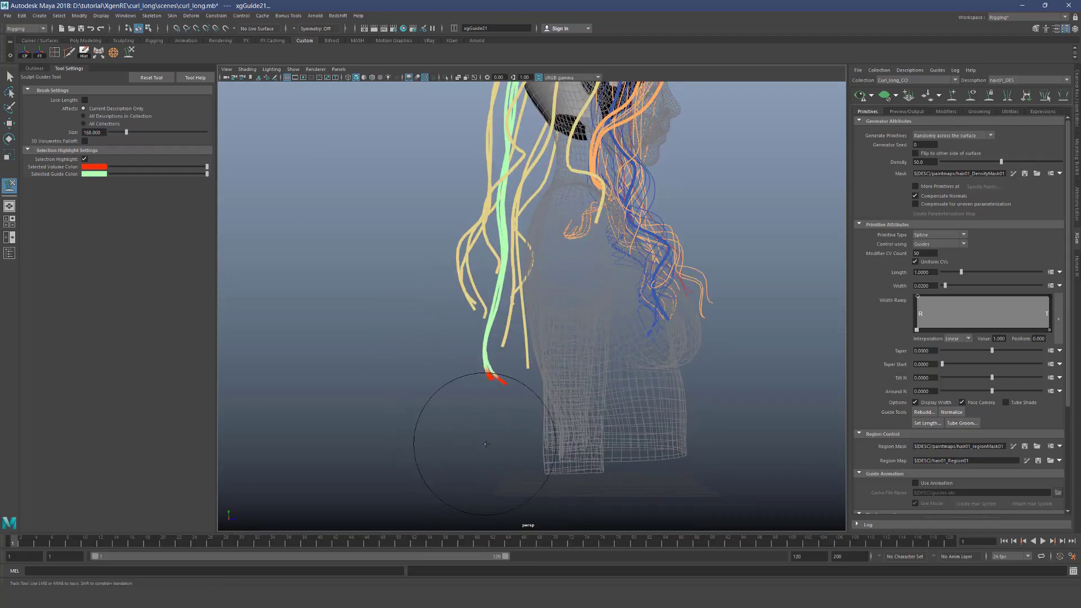
alt+drag(510, 413, 520, 368)
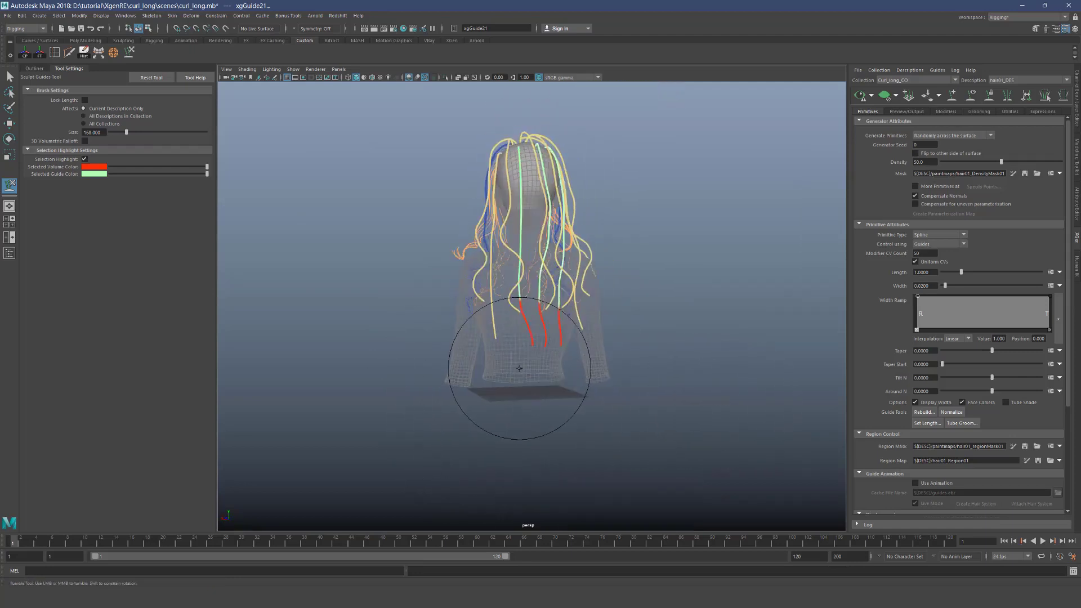
alt+middle_drag(551, 324, 558, 335)
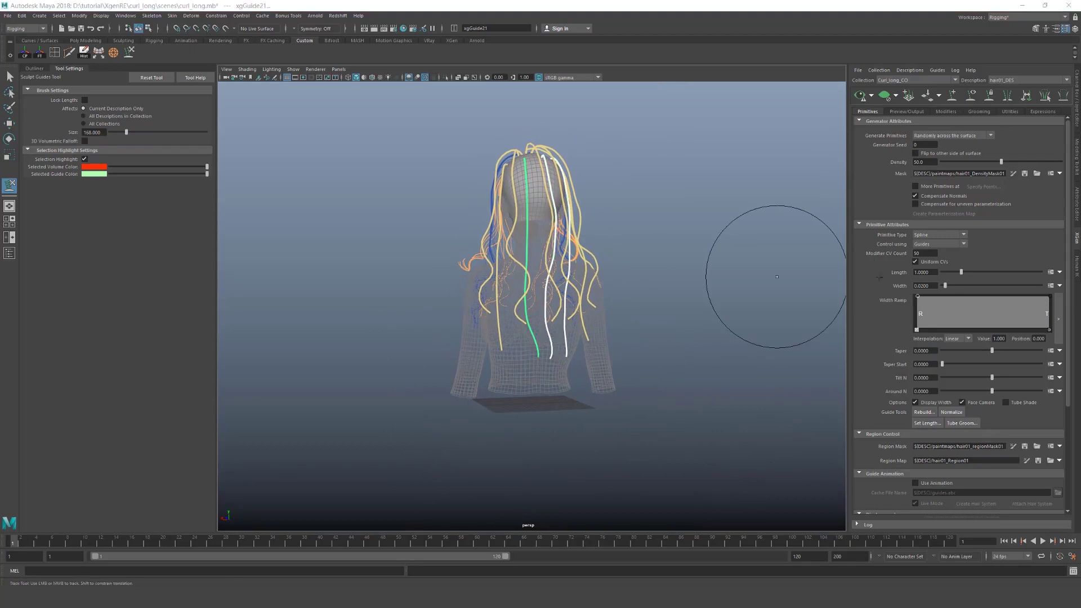
Select xgGuide20 and sculpt its lower half into a wave with brush size 101
click(532, 318)
scroll(540, 332, up, 4)
alt+middle_drag(478, 353, 495, 383)
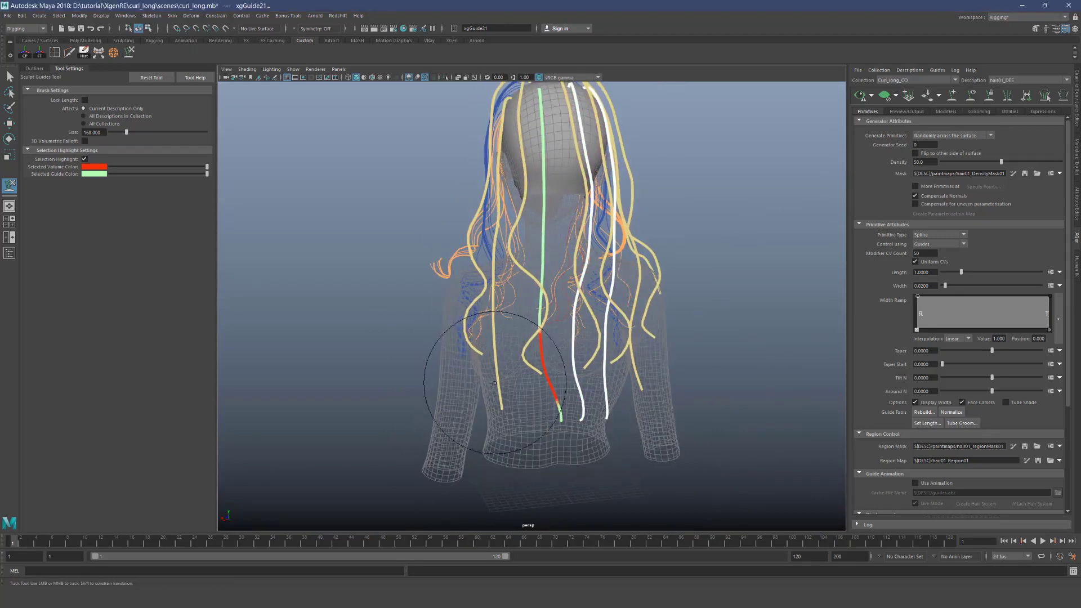
click(501, 402)
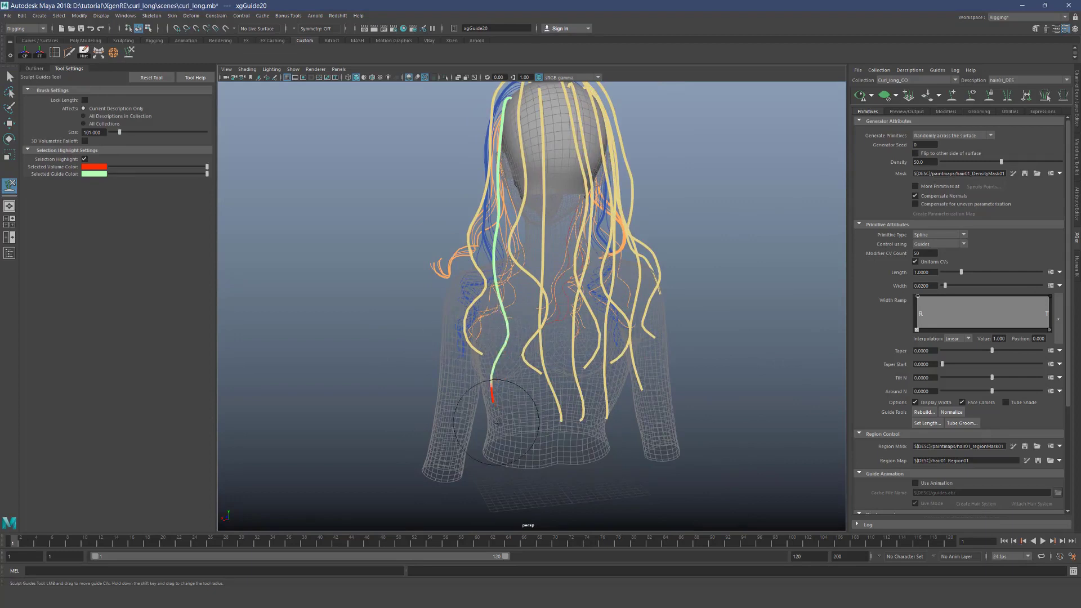
alt+drag(484, 277, 648, 237)
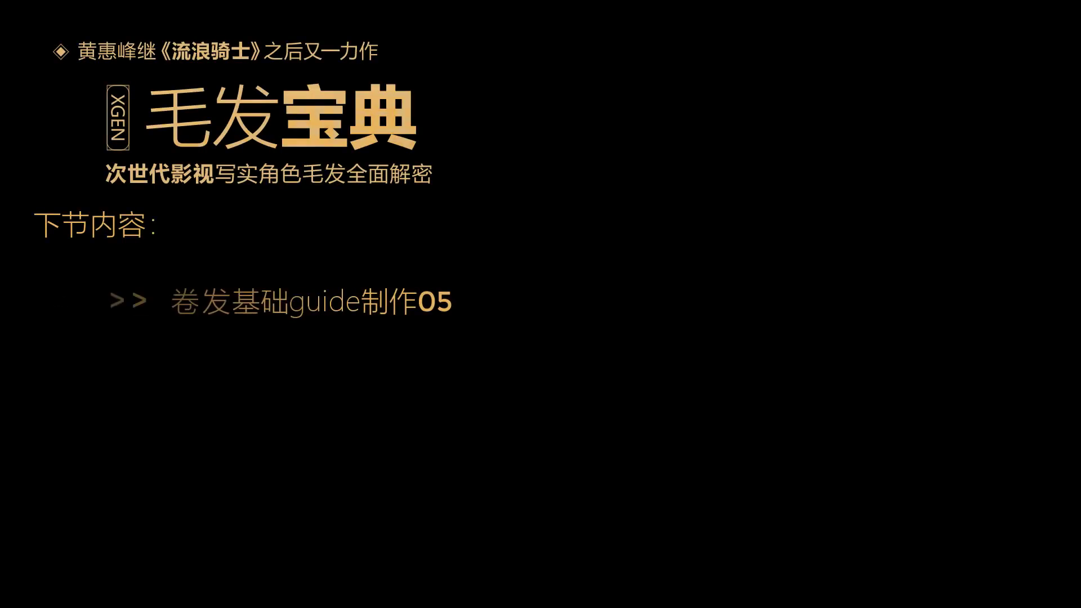